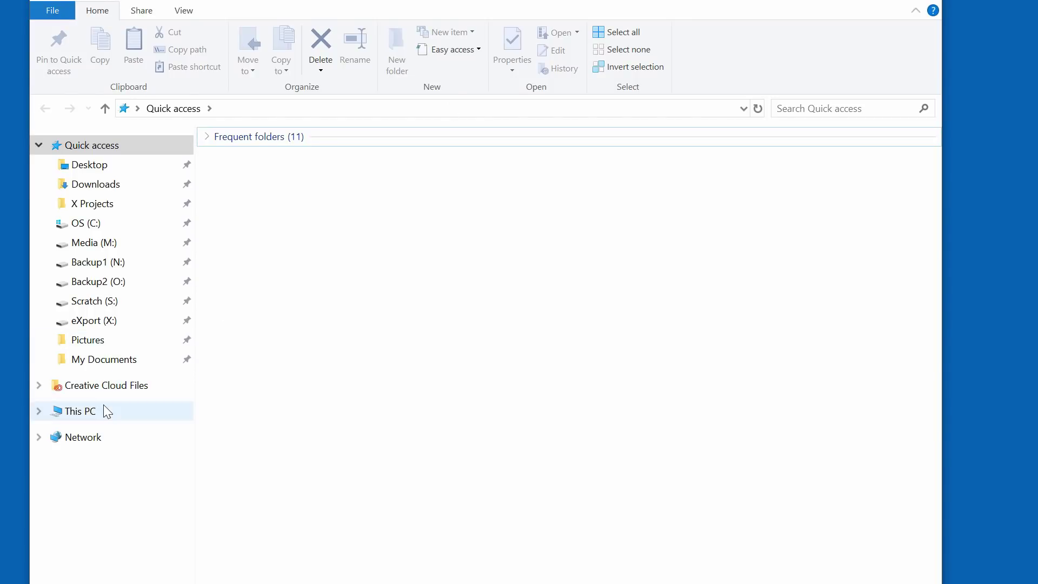
- Open the 115APPLE folder inside DCIM on the connected iPhone's internal storage
click(104, 410)
double_click(329, 334)
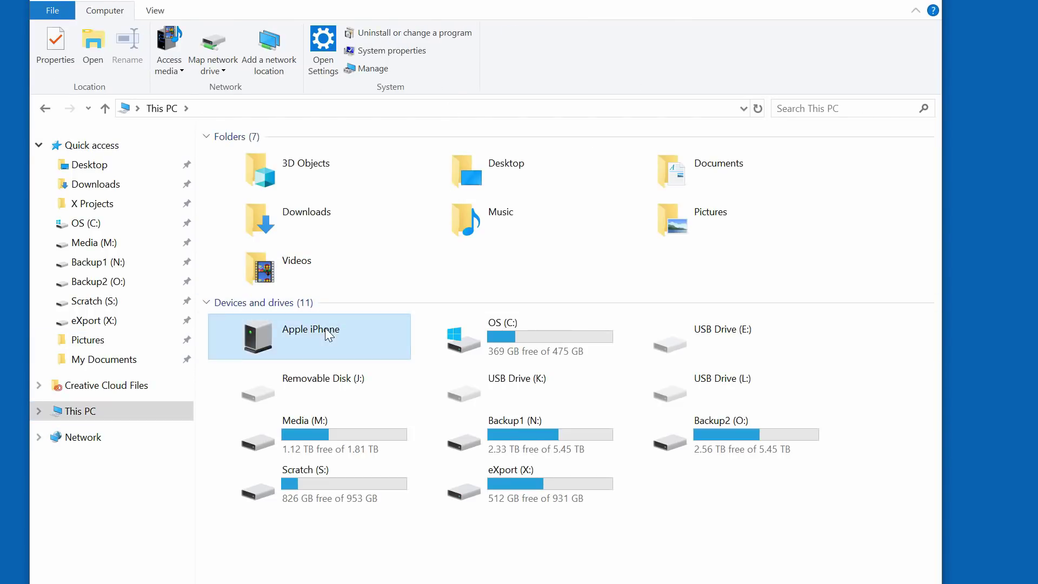
double_click(348, 151)
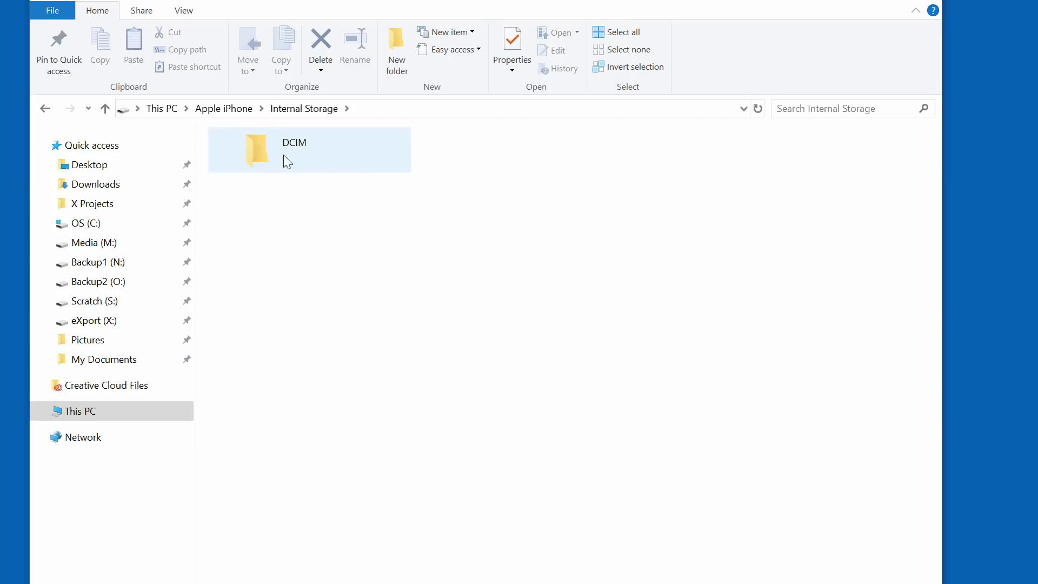
double_click(276, 157)
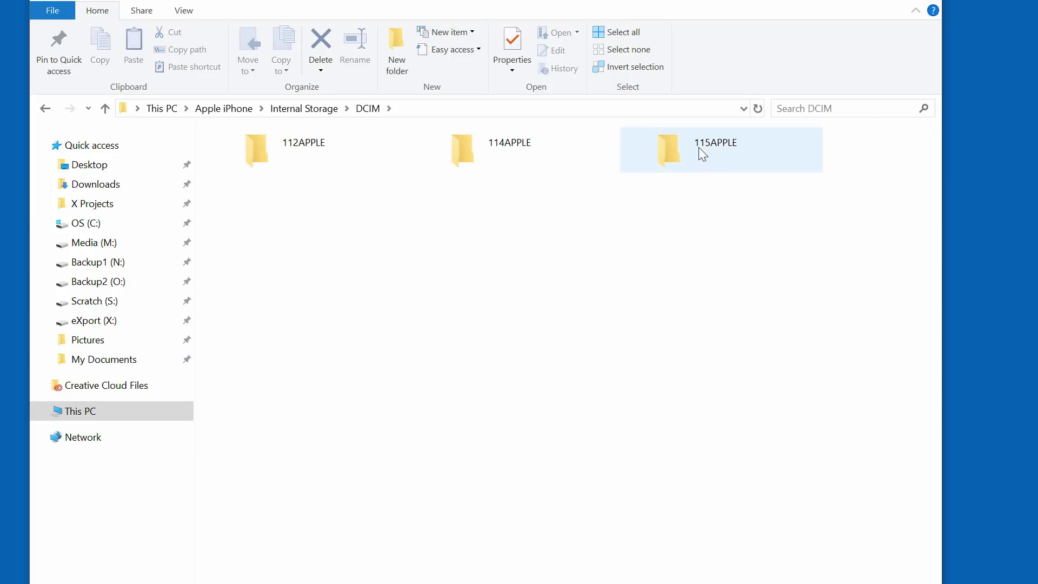
double_click(694, 147)
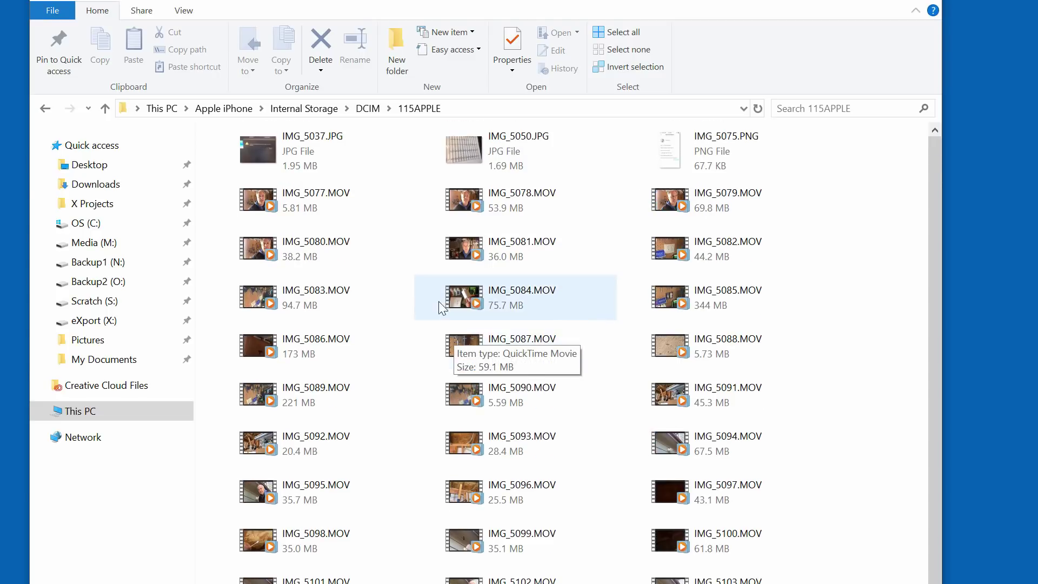
- Show the 115APPLE files in the Details layout and sort them by creation date, newest first
click(259, 204)
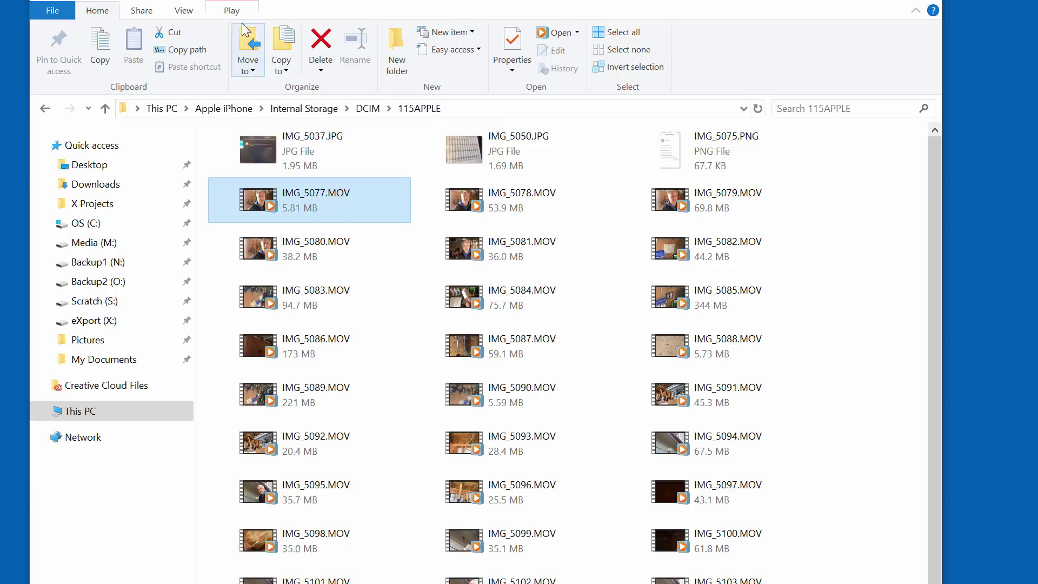
click(184, 12)
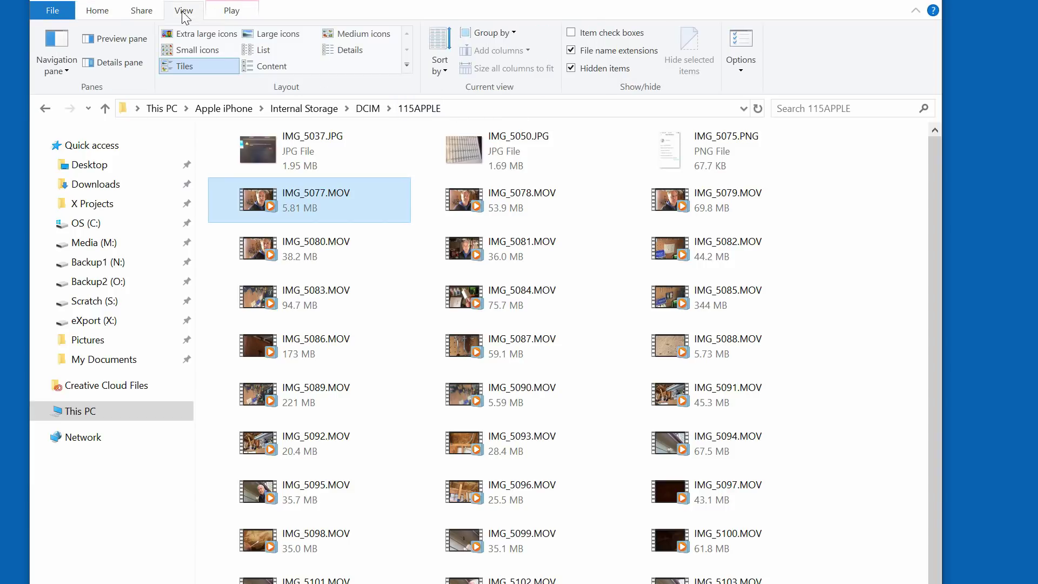
click(350, 51)
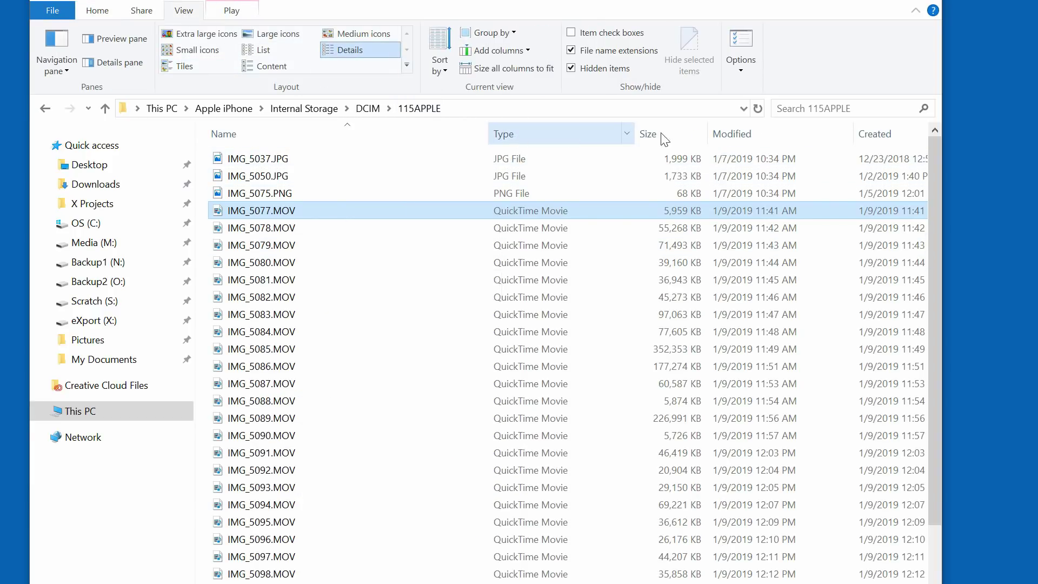
click(883, 134)
scroll(401, 373, down, 1)
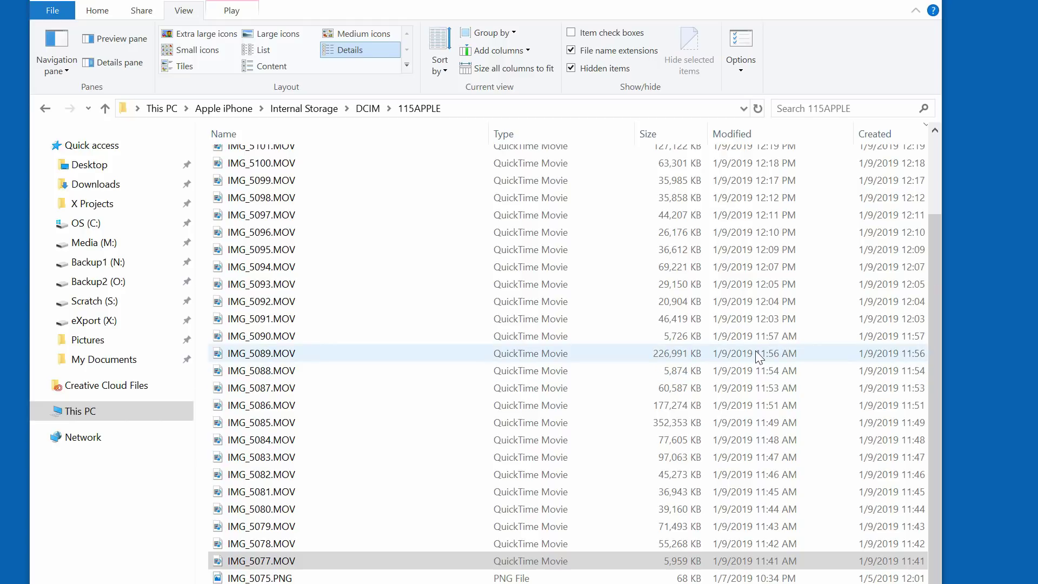
- Select all the movie files from IMG_5077.MOV through IMG_5105.MOV and copy them
scroll(760, 357, up, 1)
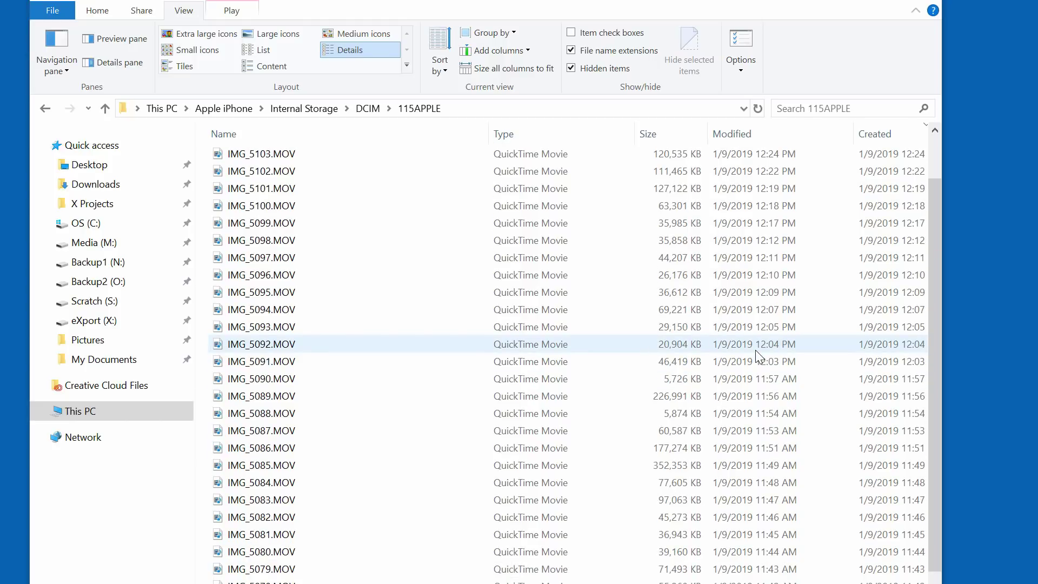
scroll(754, 351, down, 1)
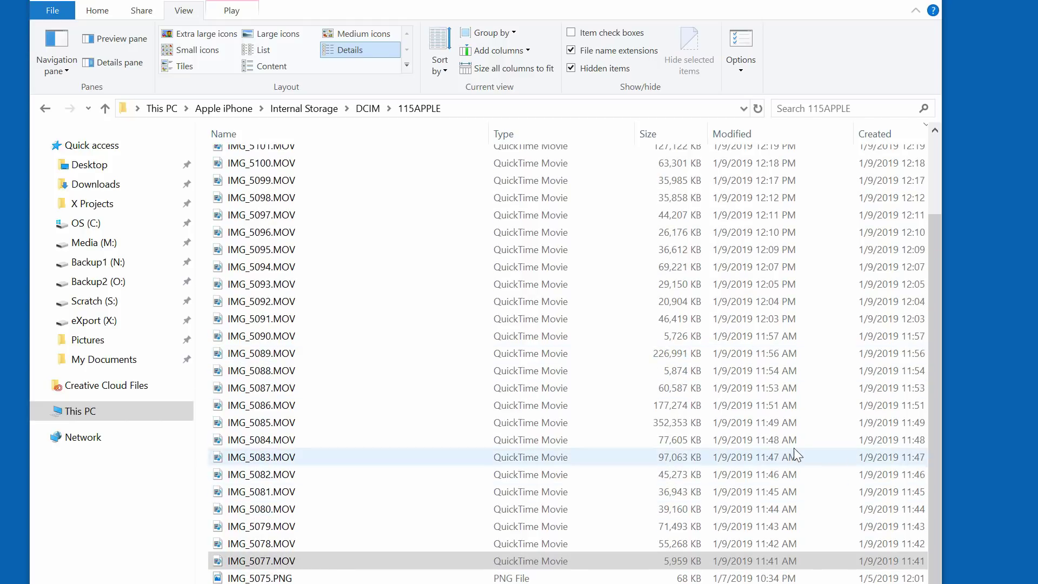
scroll(794, 453, up, 2)
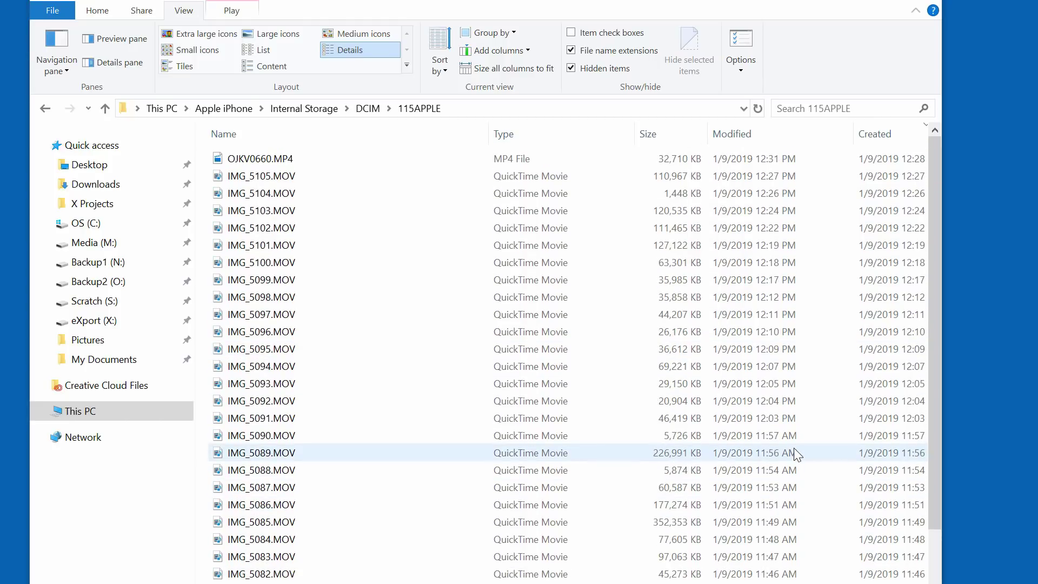
shift+click(305, 182)
scroll(492, 375, down, 2)
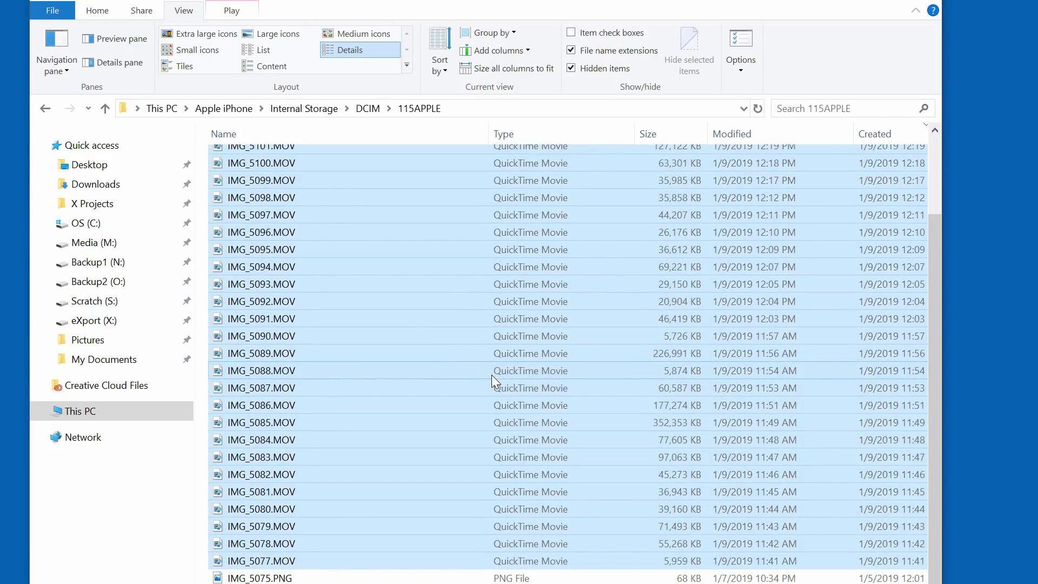
- Create a folder in X Projects named with the person's first name plus "Resolve Tut", and paste the copied movies into it
click(76, 206)
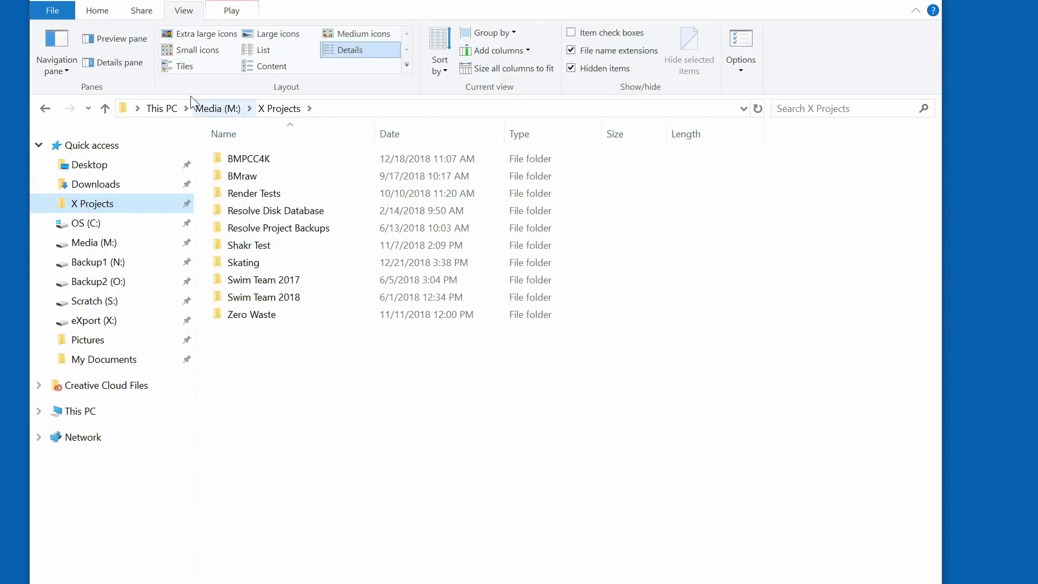
right_click(353, 420)
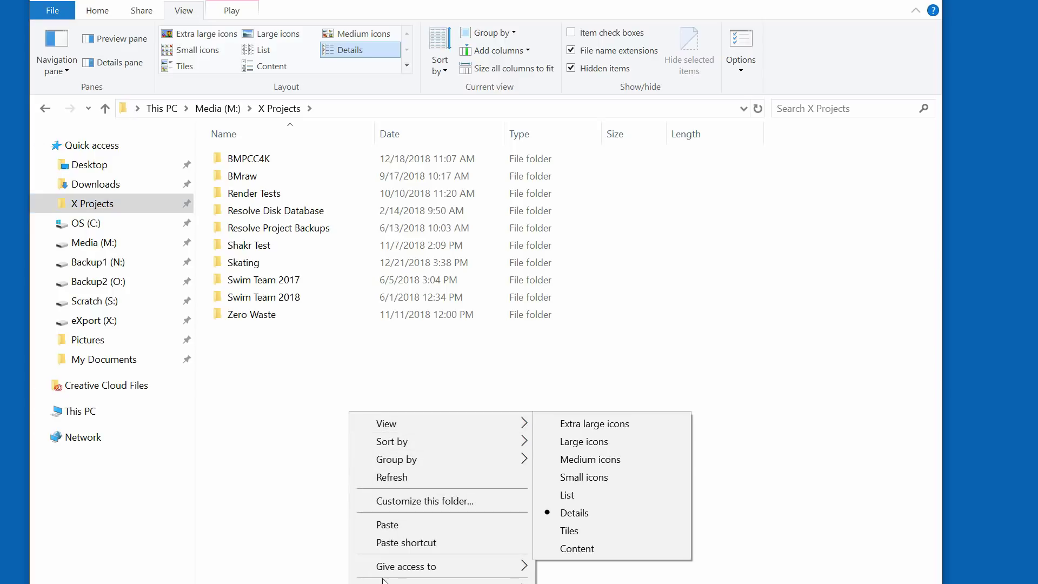
click(568, 583)
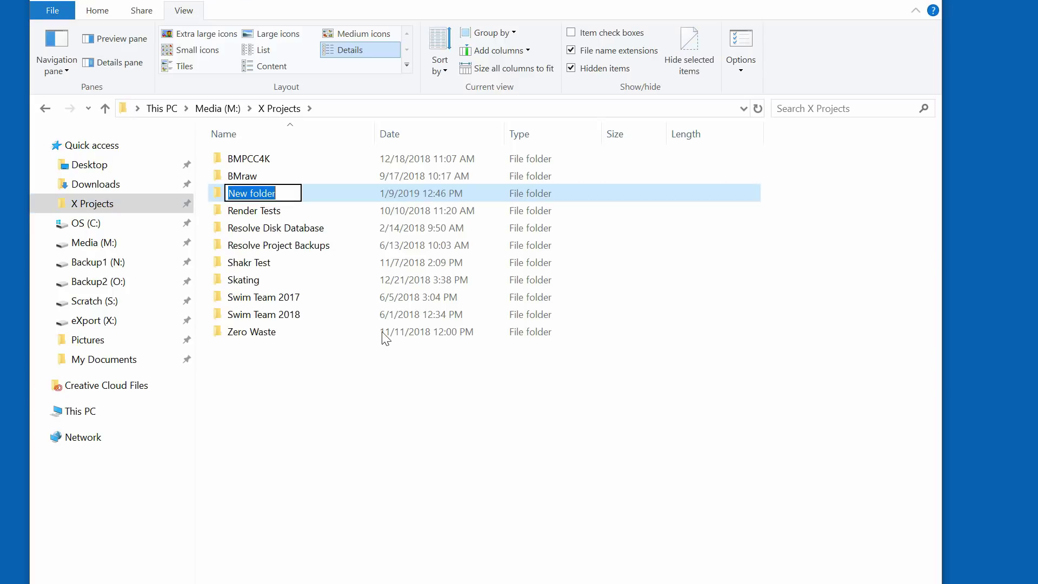
text(One)
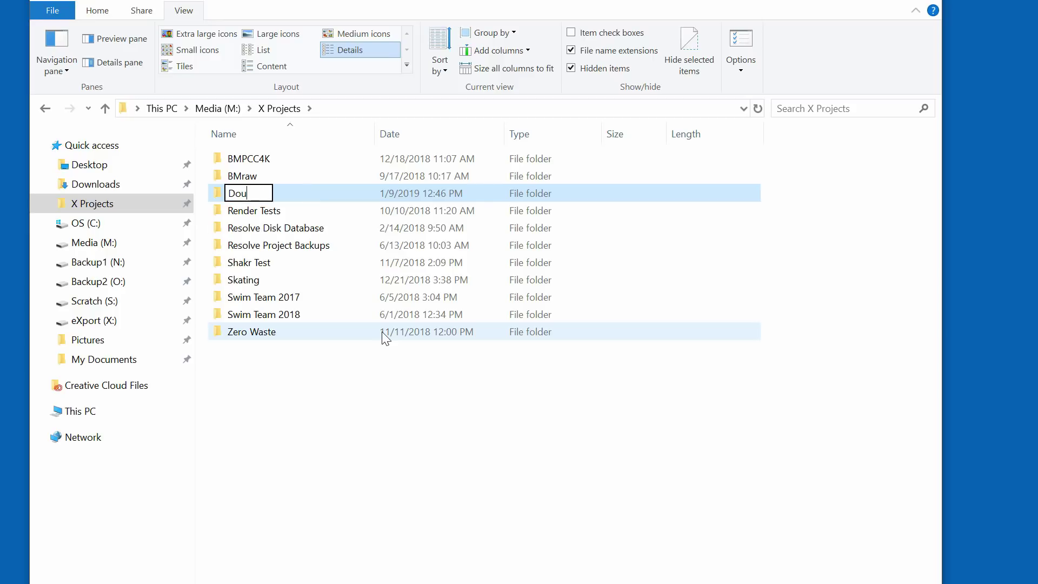
key(BackSpace)
key(BackSpace)
key(BackSpace)
text(Doug Resolve Tut)
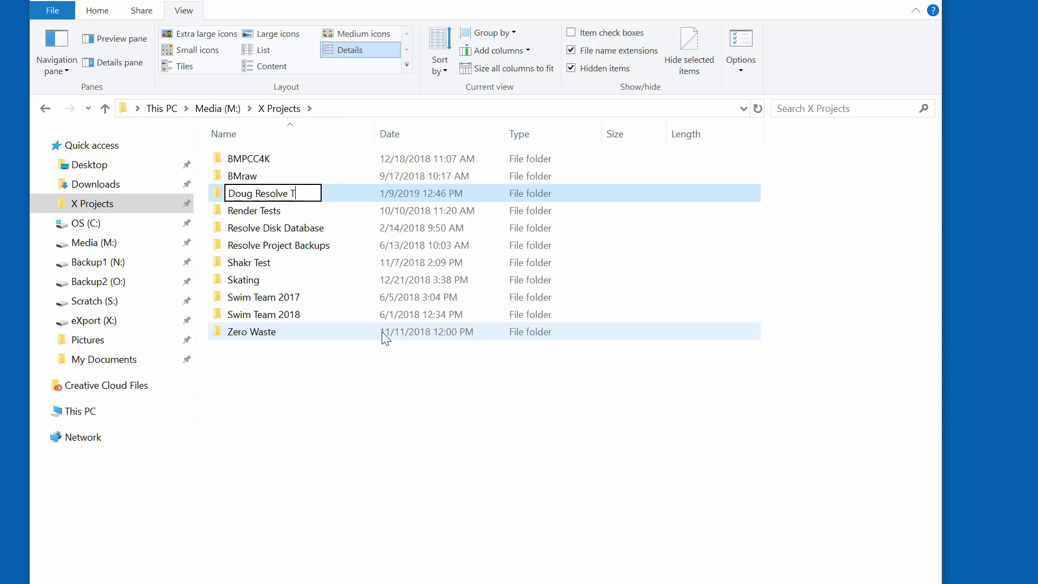
click(368, 481)
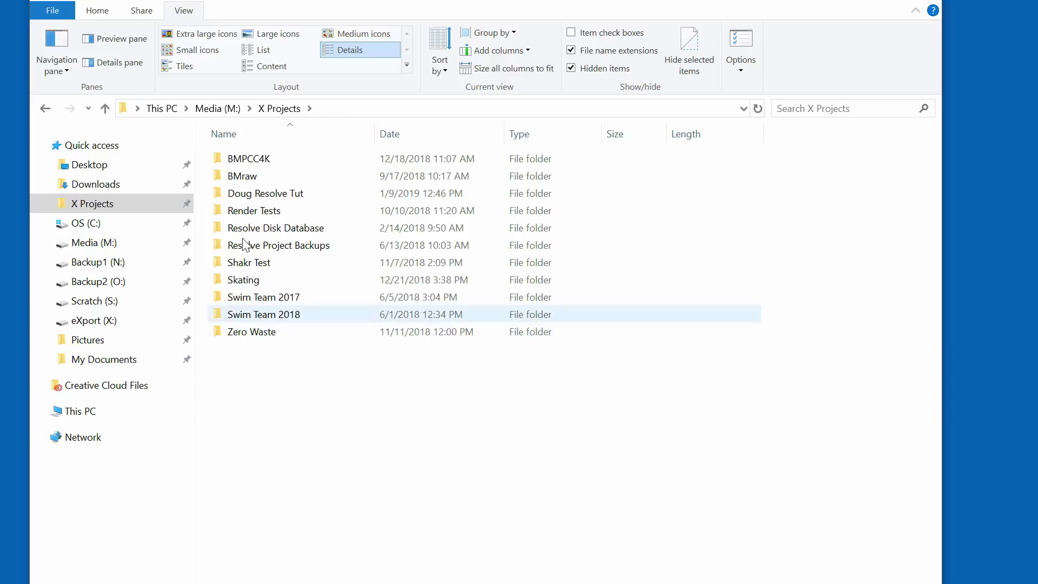
double_click(255, 194)
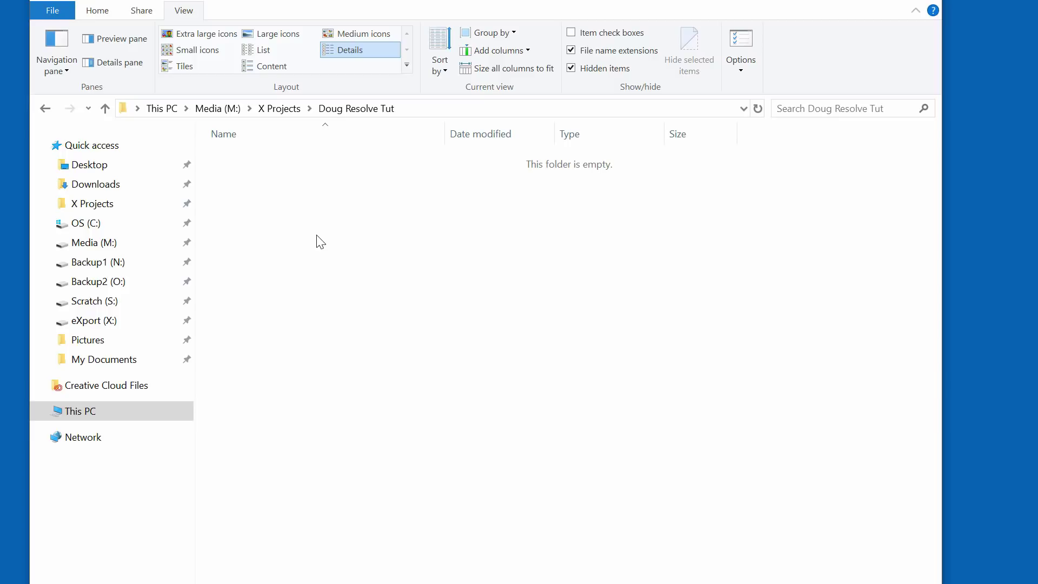
key(ctrl+v)
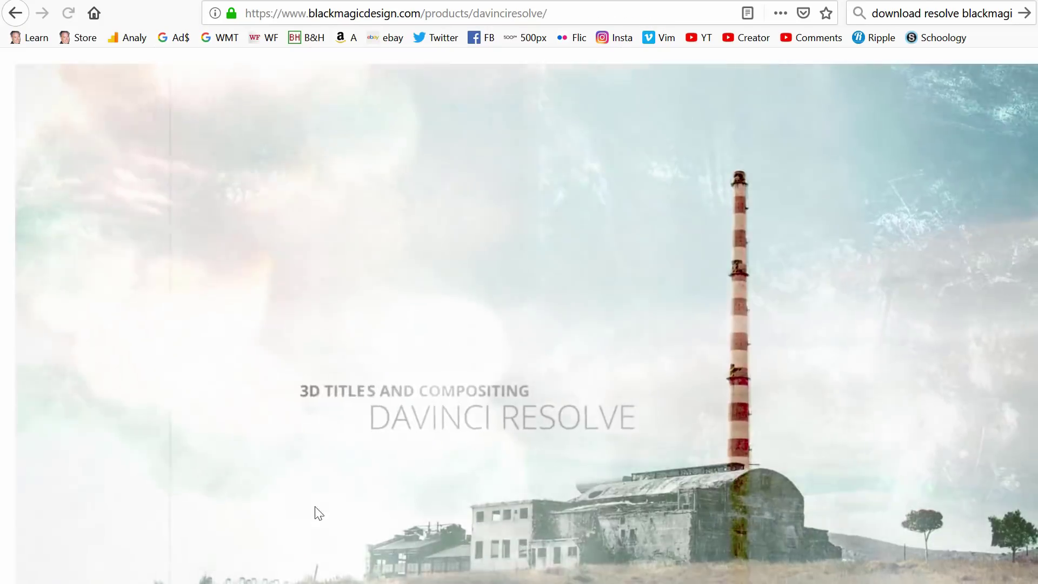
- Switch to the browser's Blackmagic Design page, open the DaVinci Resolve 15 download options and choose the Mac OS X version
scroll(519, 352, down, 15)
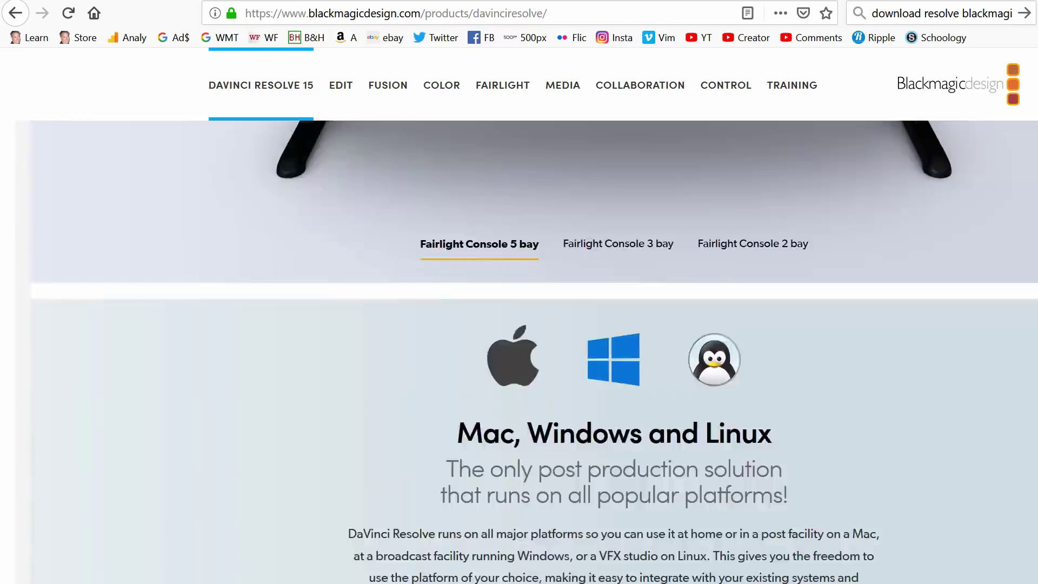
scroll(57, 399, down, 10)
click(481, 479)
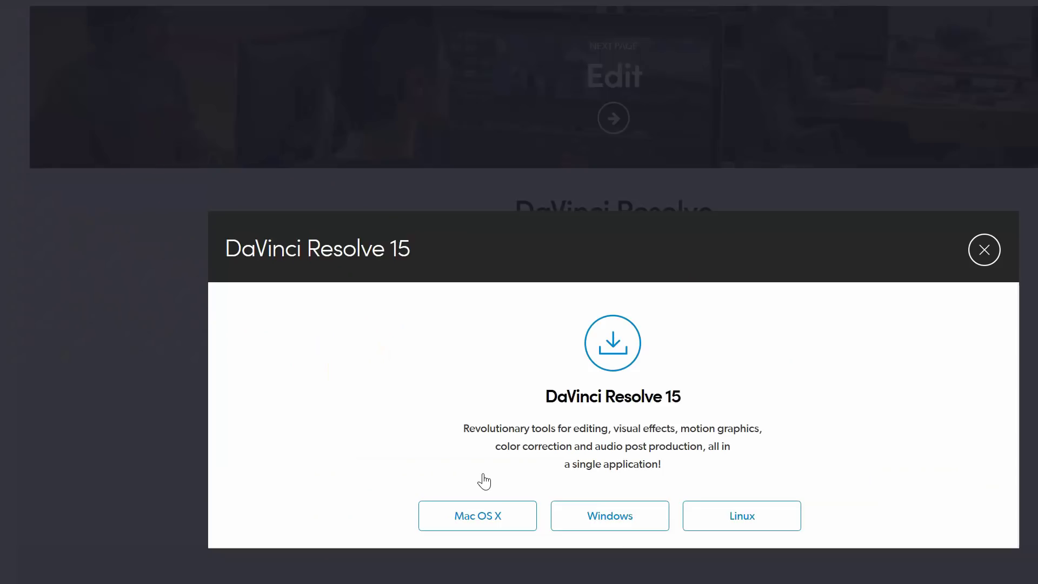
click(519, 516)
scroll(324, 465, down, 3)
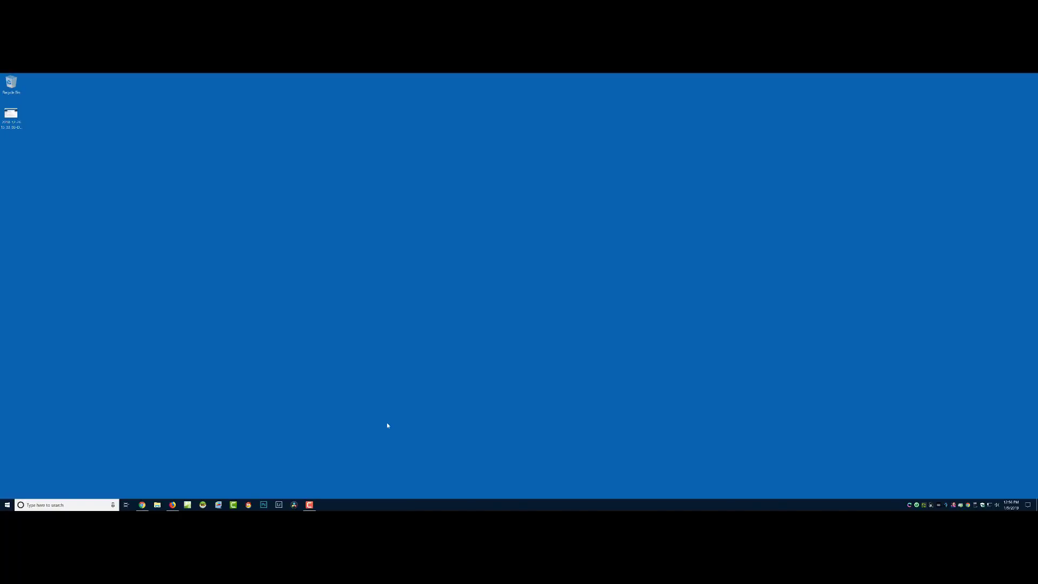
- Launch DaVinci Resolve and show the favorite X Projects folder in the Media page's storage browser
click(295, 504)
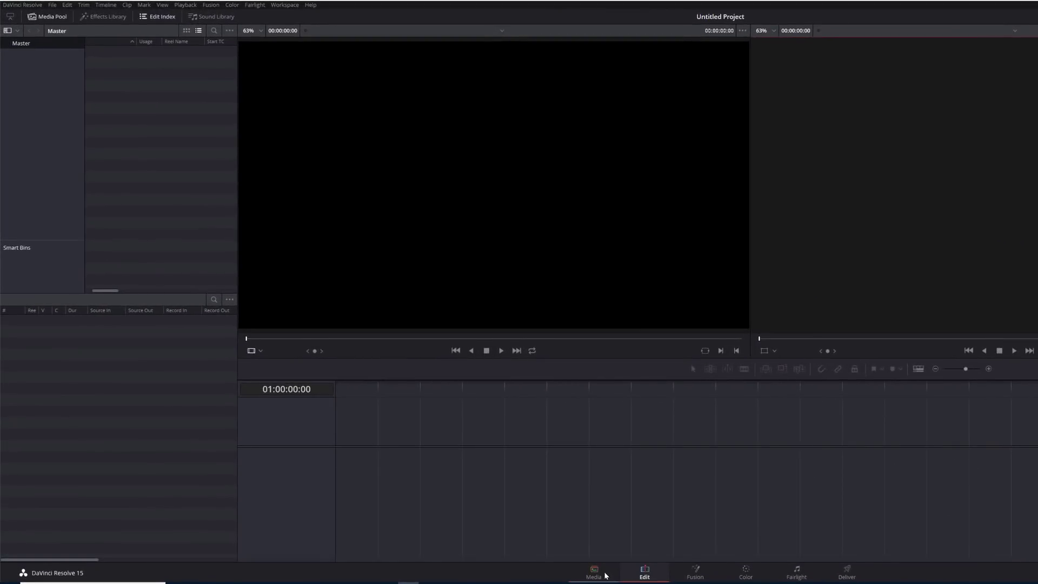
click(435, 495)
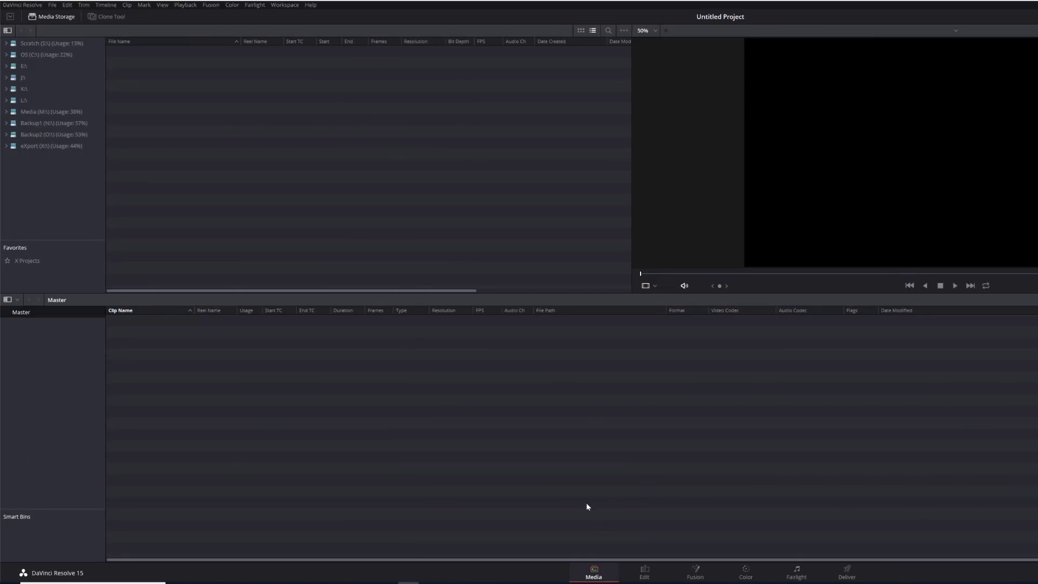
click(24, 264)
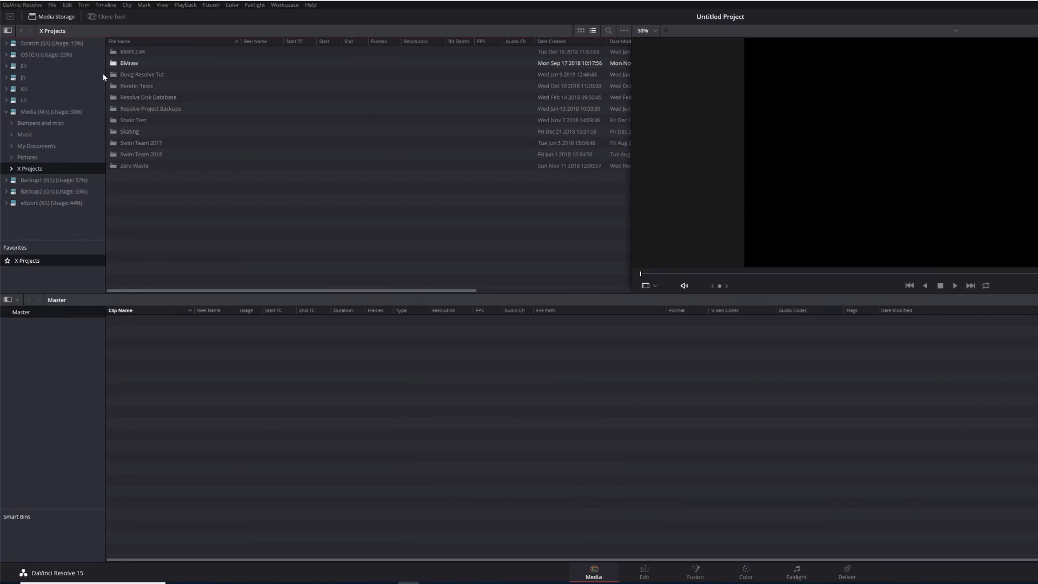
- Add the Resolve Tut folder and its subfolders to the Media Pool with bins, changing the timeline frame rate to match the clips
click(142, 75)
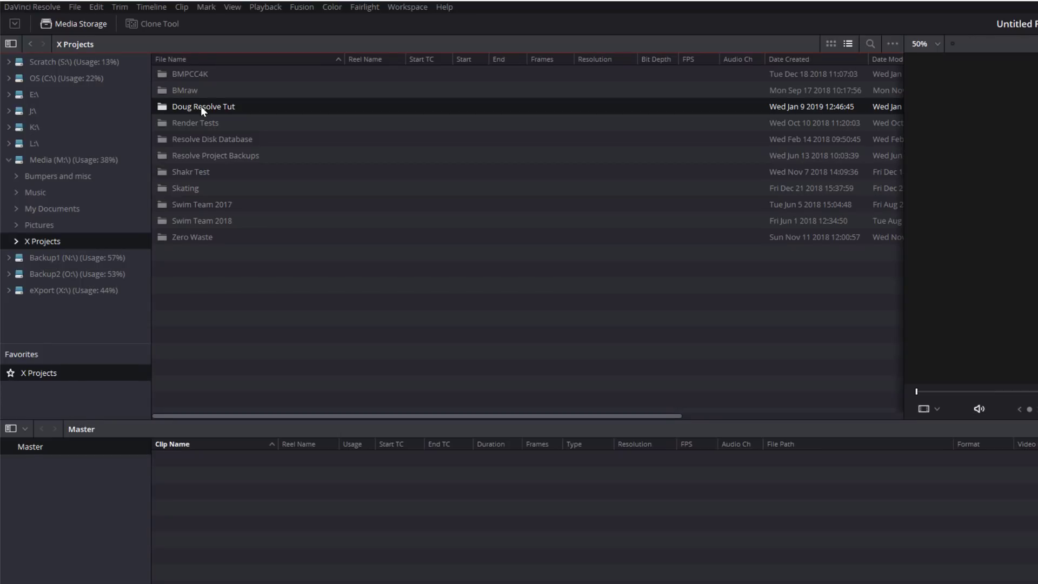
right_click(200, 106)
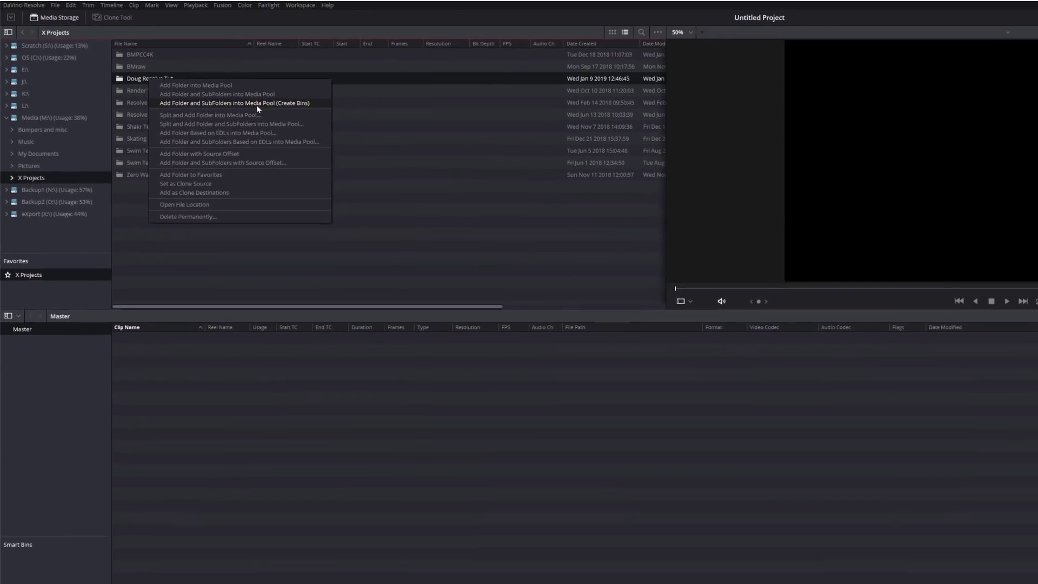
click(256, 103)
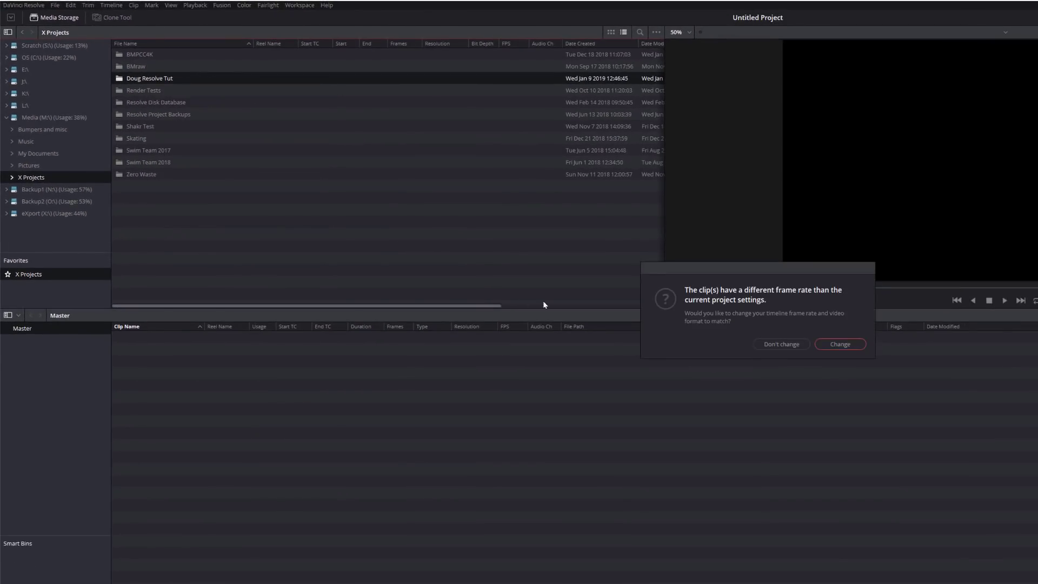
click(836, 344)
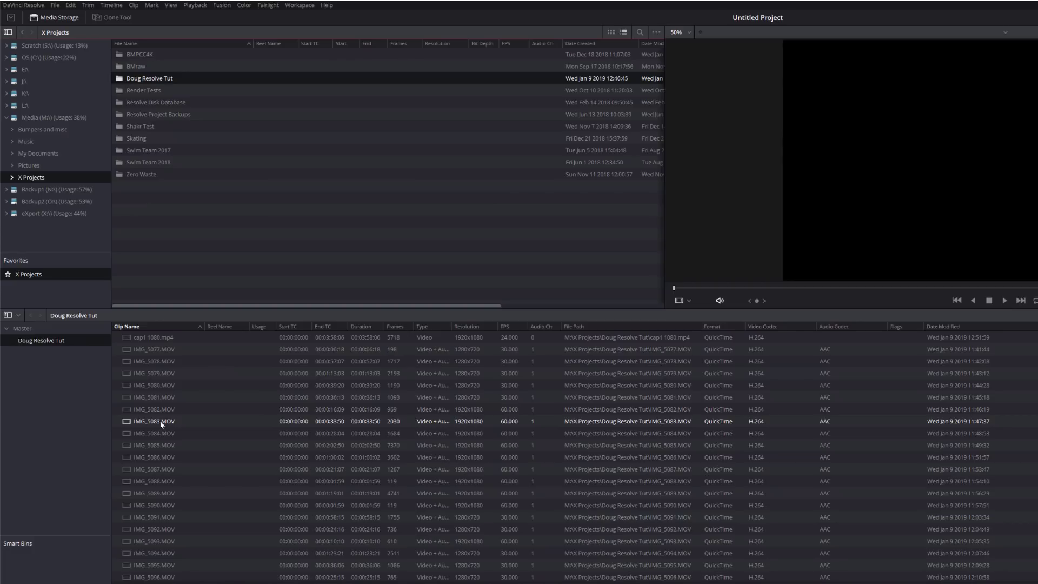
- Preview several of the imported MOV clips in the viewer, starting with IMG_5077.MOV
click(151, 350)
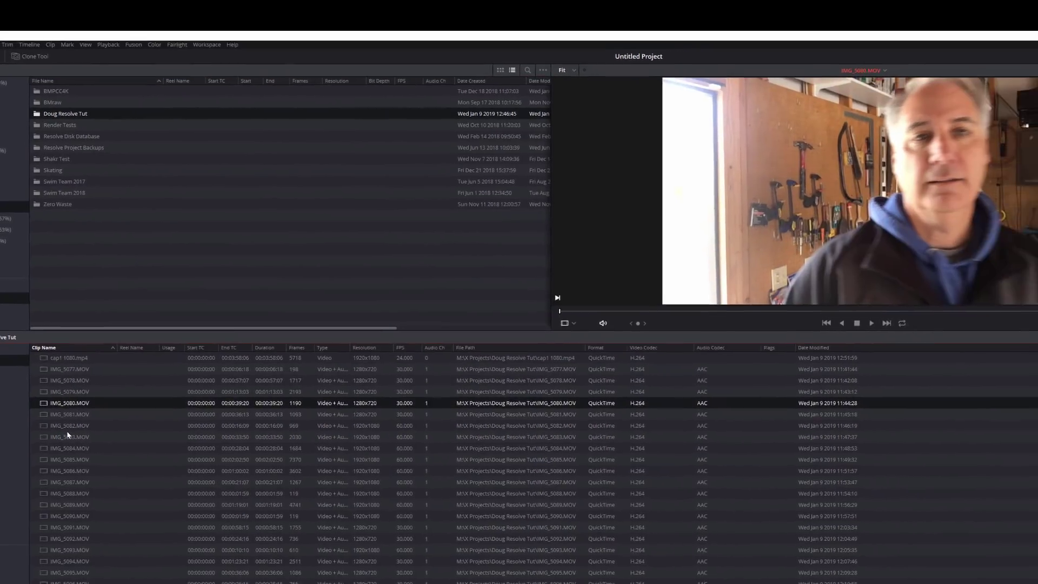
click(146, 386)
click(147, 470)
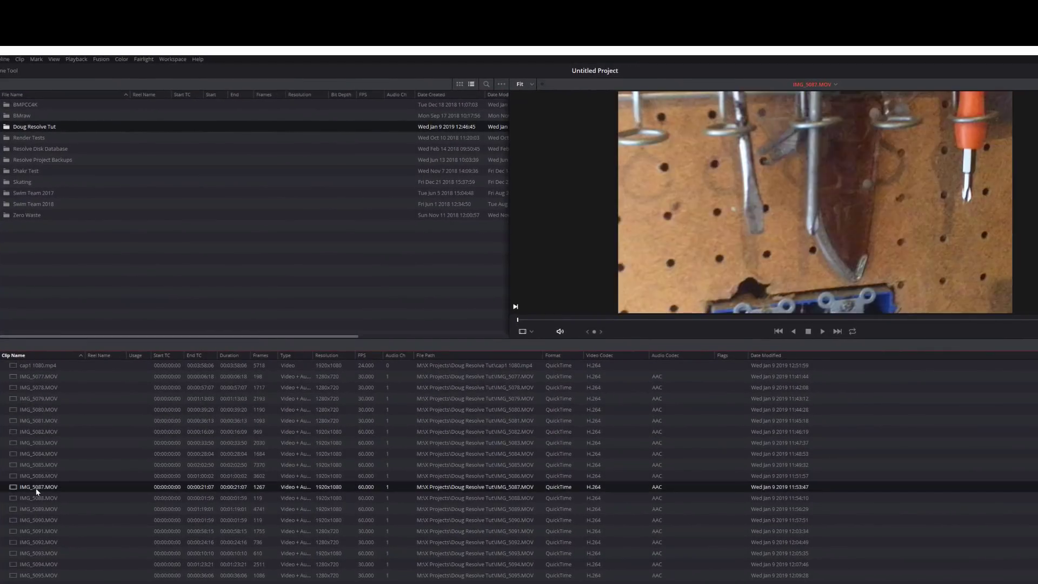
scroll(33, 518, down, 2)
click(34, 518)
scroll(35, 518, down, 1)
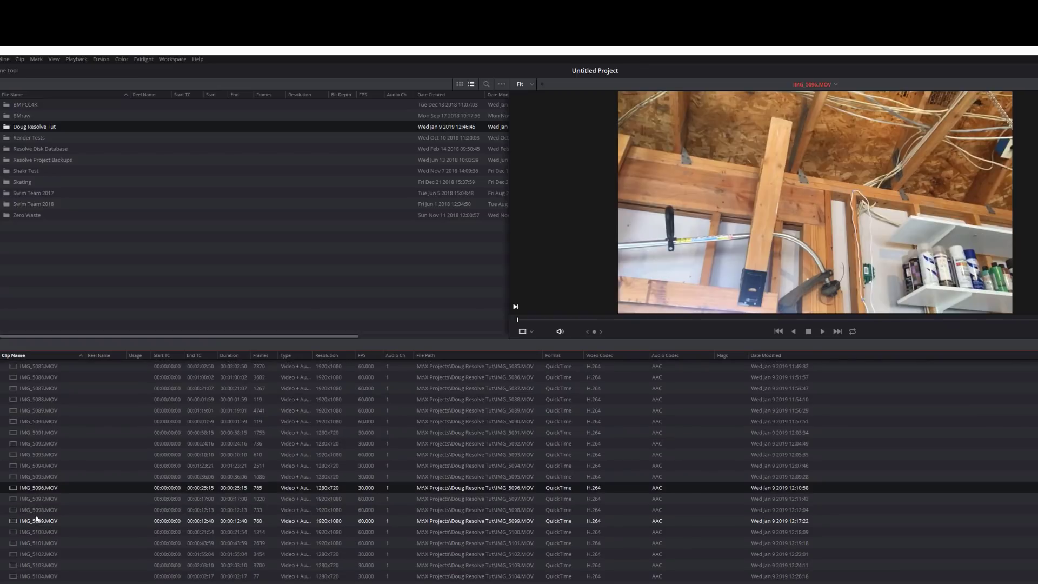
click(36, 518)
click(43, 565)
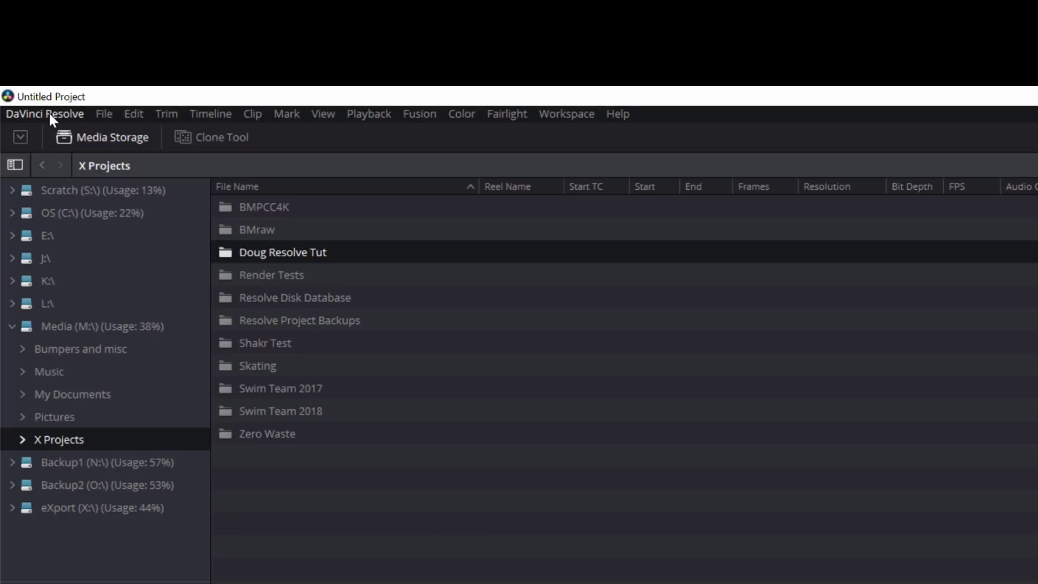
- Examine the keyboard customization preset options and the shortcut file import dialog, leaving both without importing a preset
click(48, 112)
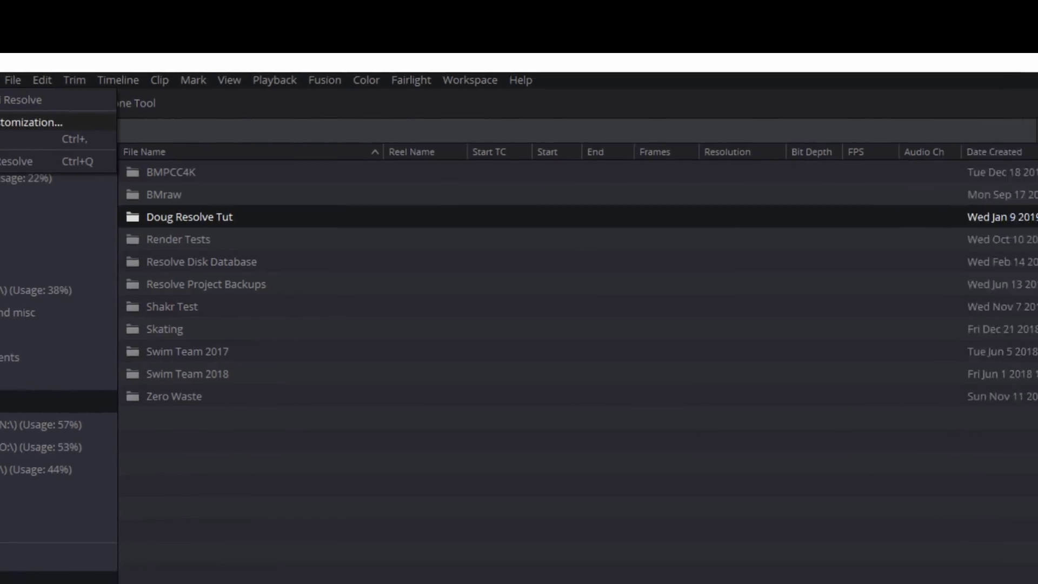
click(60, 156)
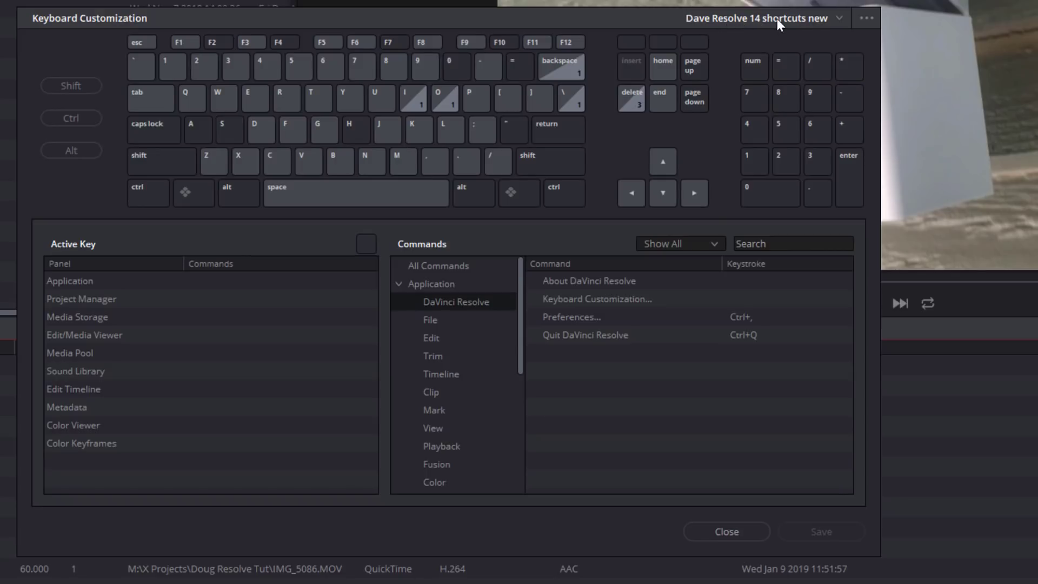
click(868, 18)
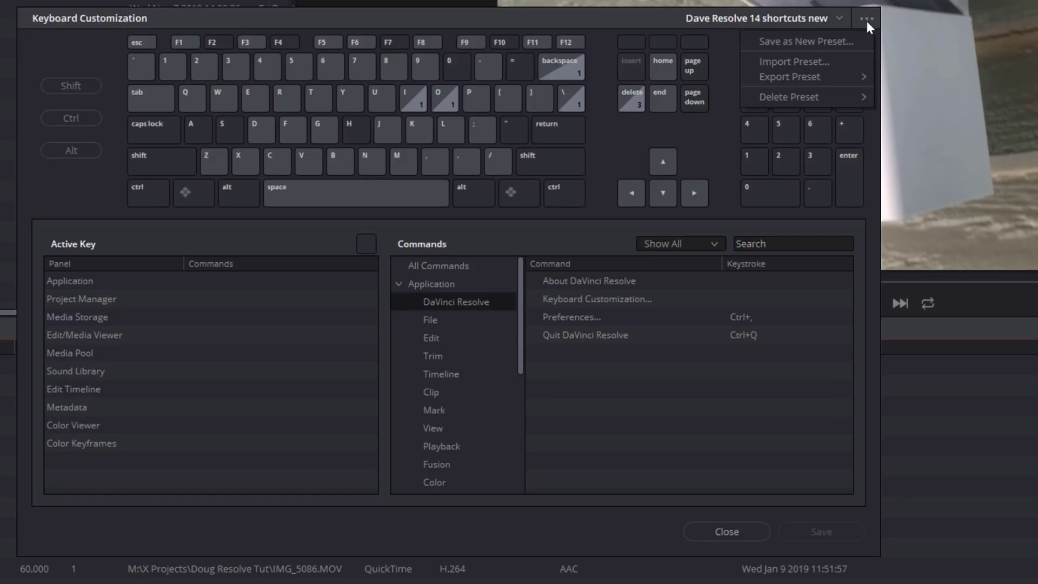
click(790, 58)
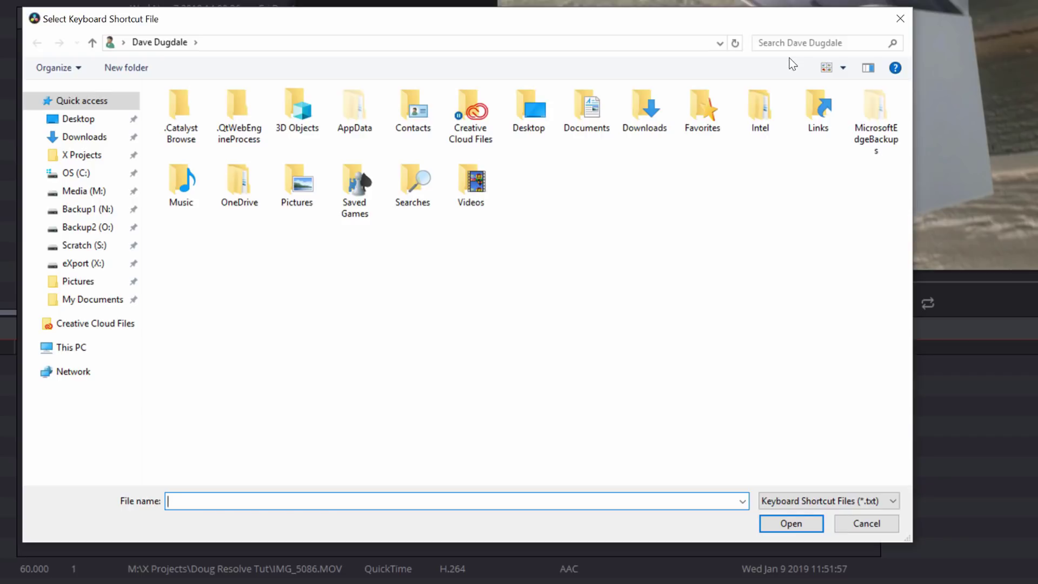
click(868, 524)
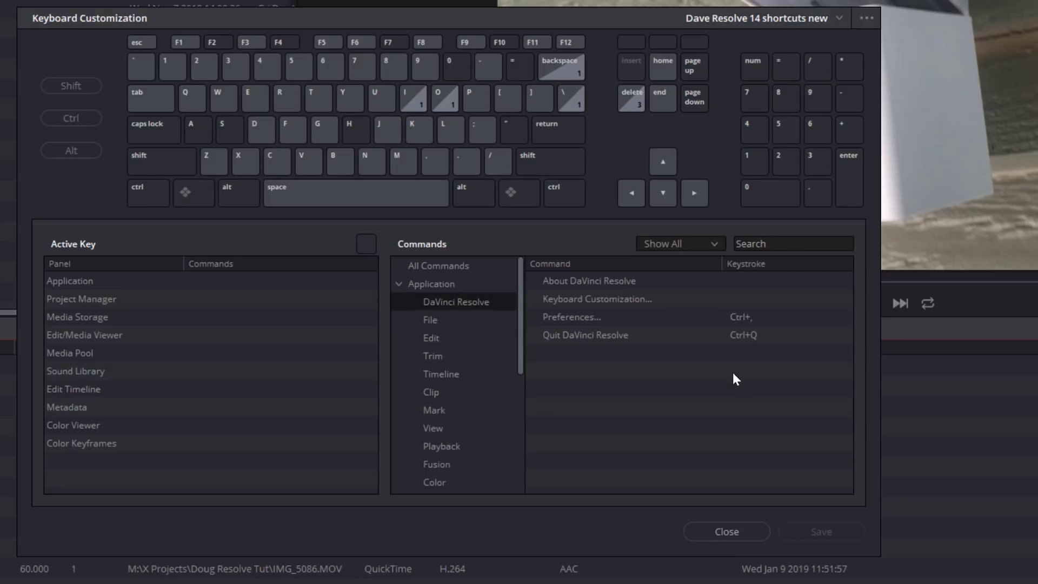
click(728, 532)
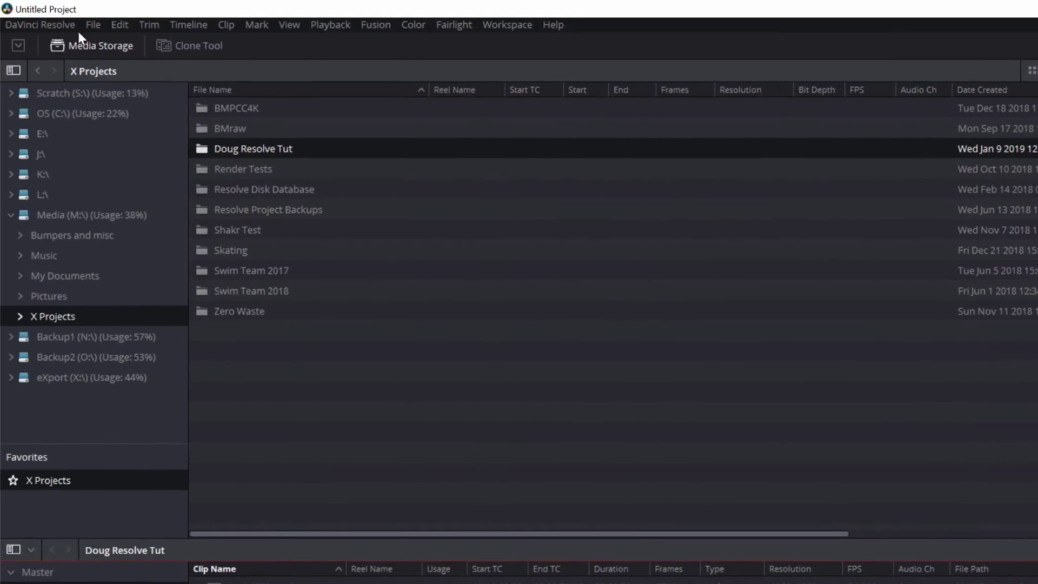
- Open the preferences and review the user settings for UI Settings, Project Save and Load, and Editing
click(47, 26)
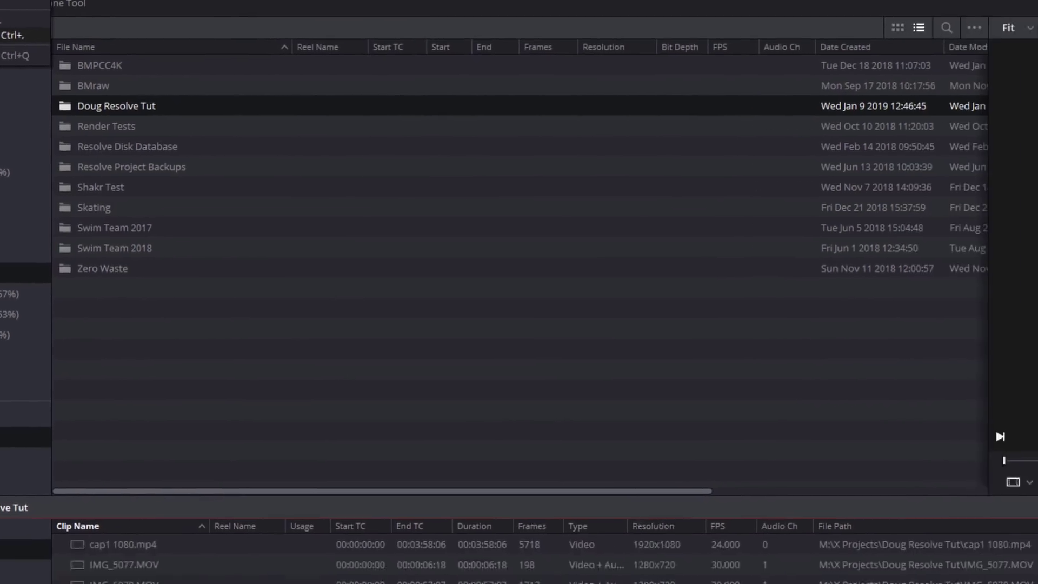
click(10, 35)
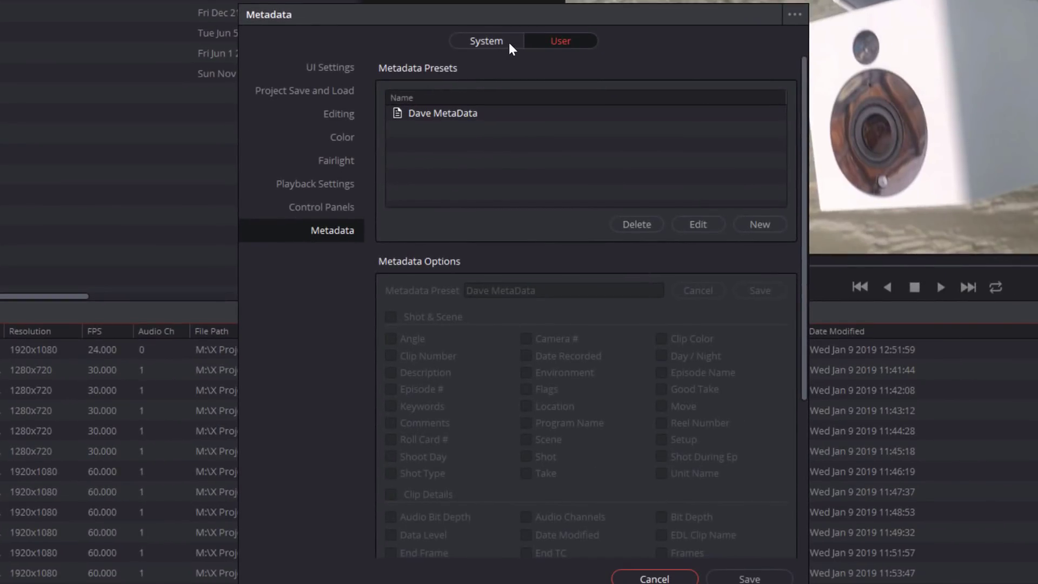
click(341, 67)
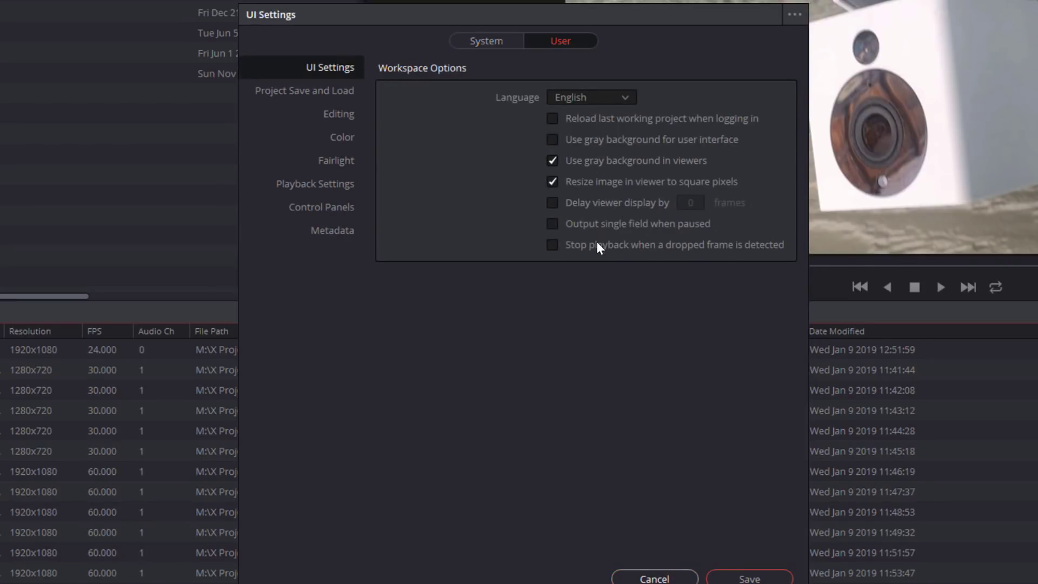
click(327, 91)
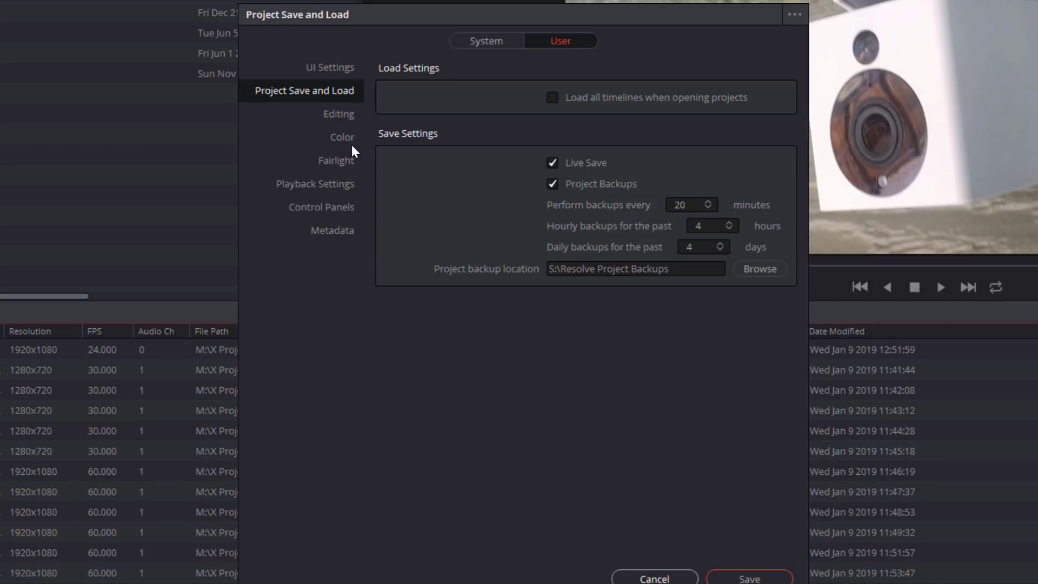
click(342, 115)
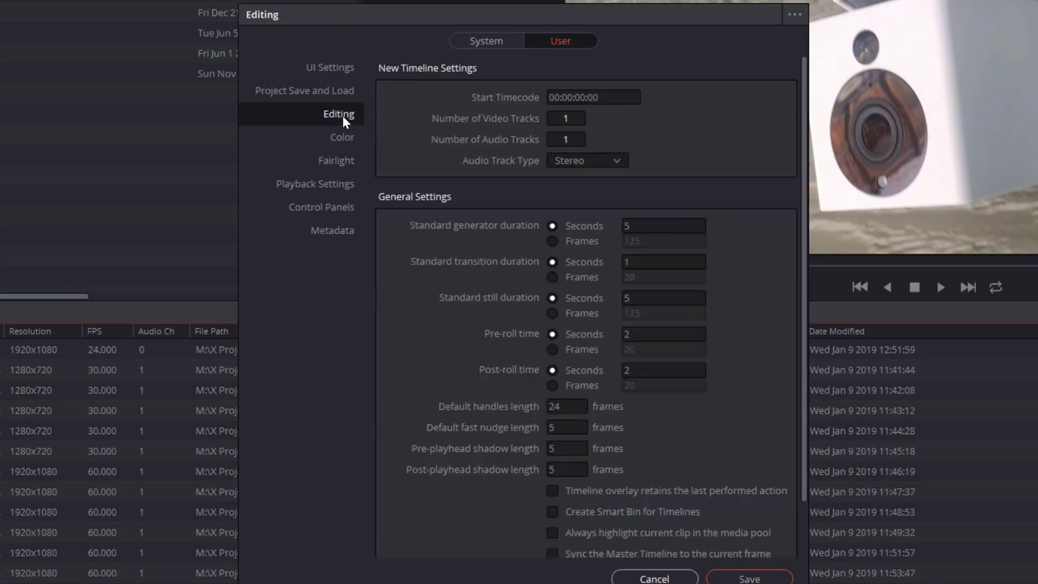
scroll(421, 351, down, 3)
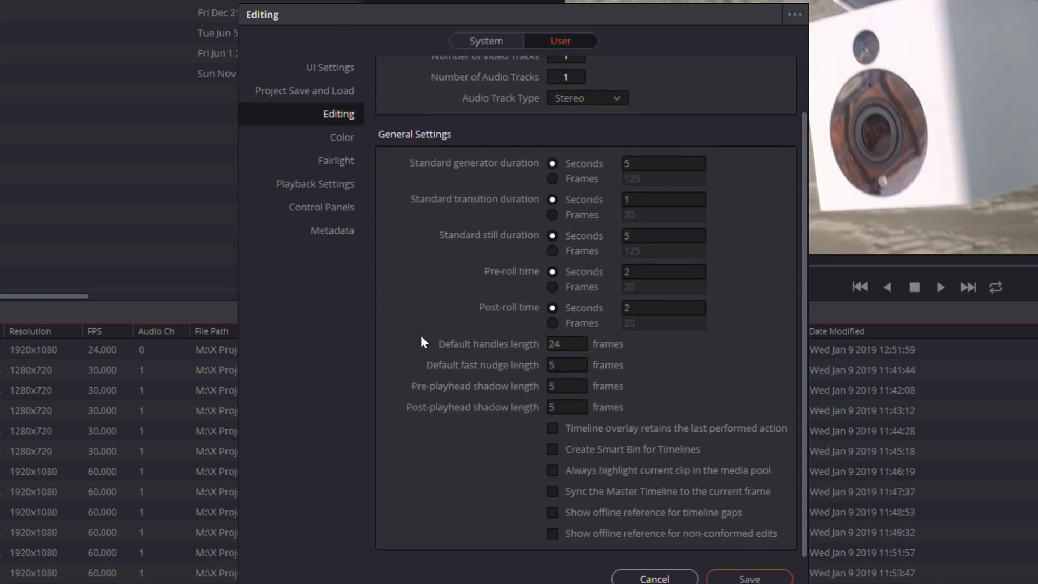
- Review the user preferences for Color, Fairlight, Playback Settings, Control Panels and Metadata
click(343, 139)
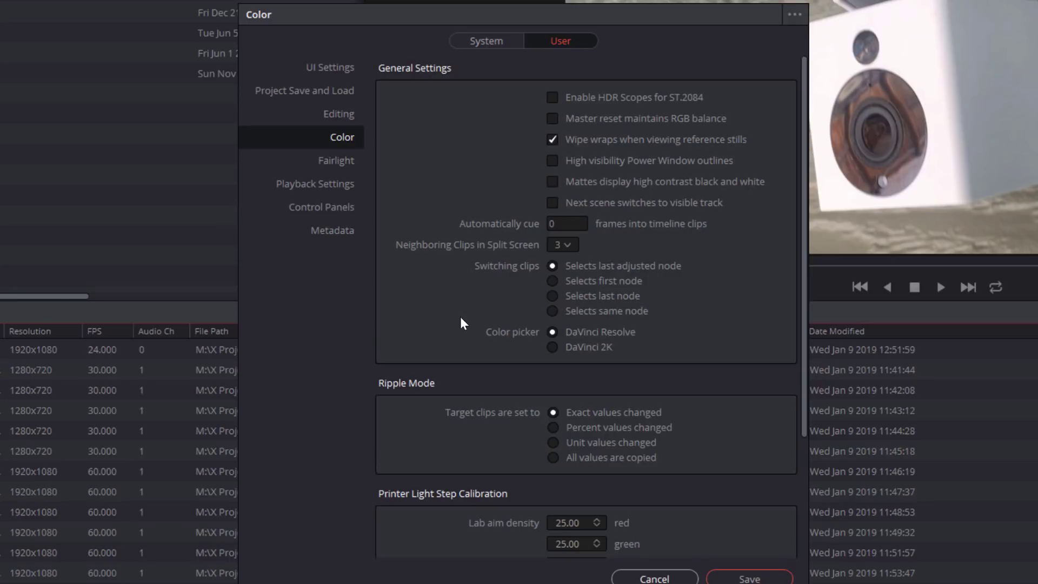
scroll(462, 323, down, 5)
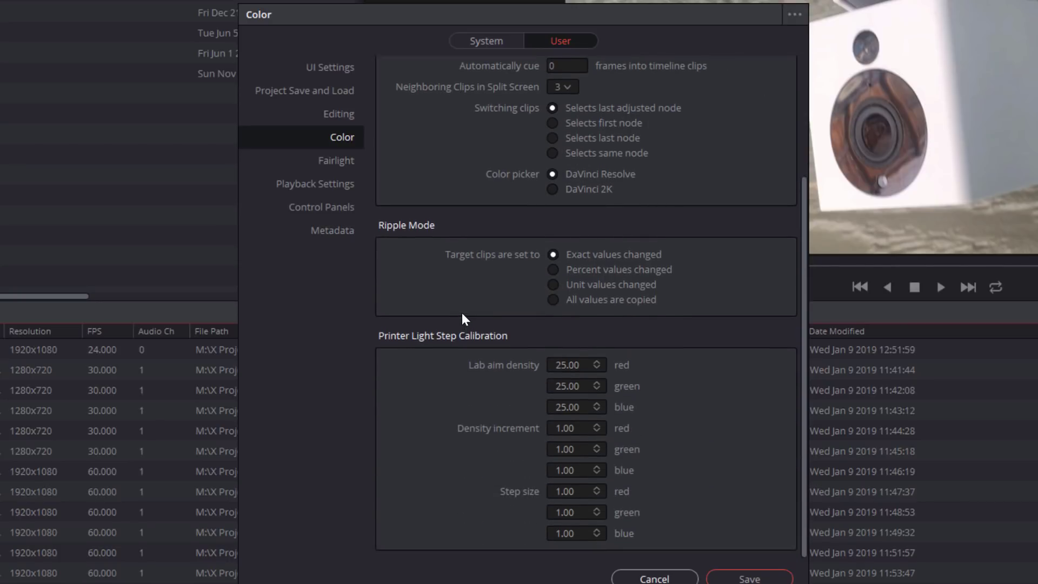
scroll(462, 315, up, 5)
click(341, 162)
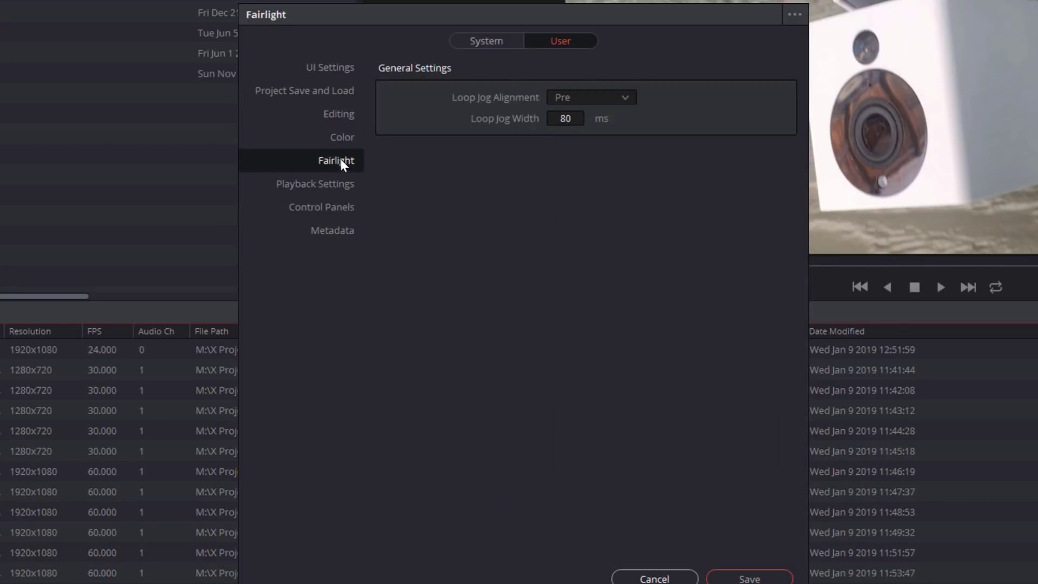
click(331, 183)
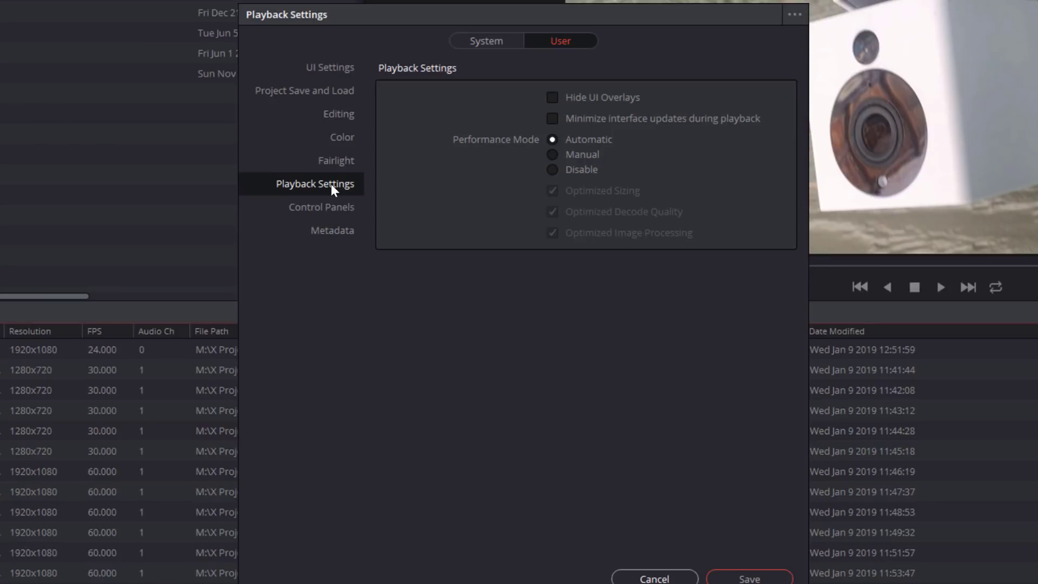
click(330, 210)
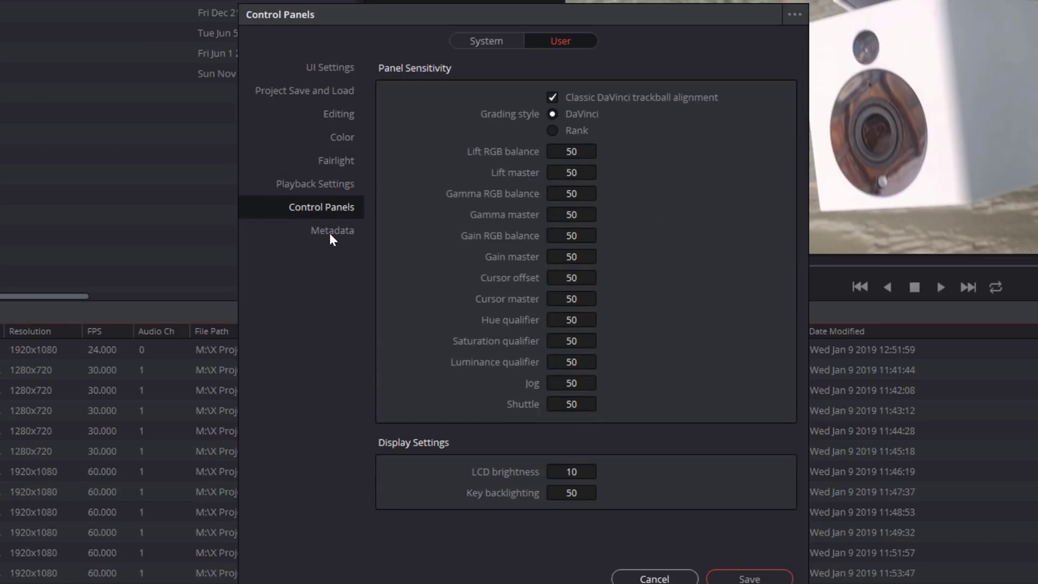
click(330, 234)
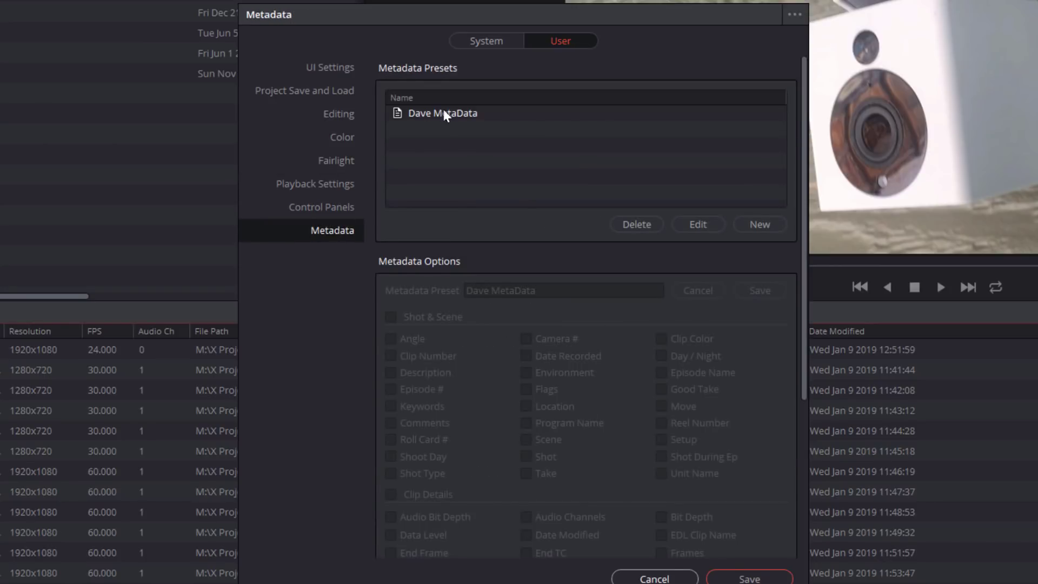
scroll(480, 400, down, 5)
scroll(470, 427, up, 5)
- Review all the system preferences from Memory and GPU through Advanced, then leave the preferences without saving
click(485, 41)
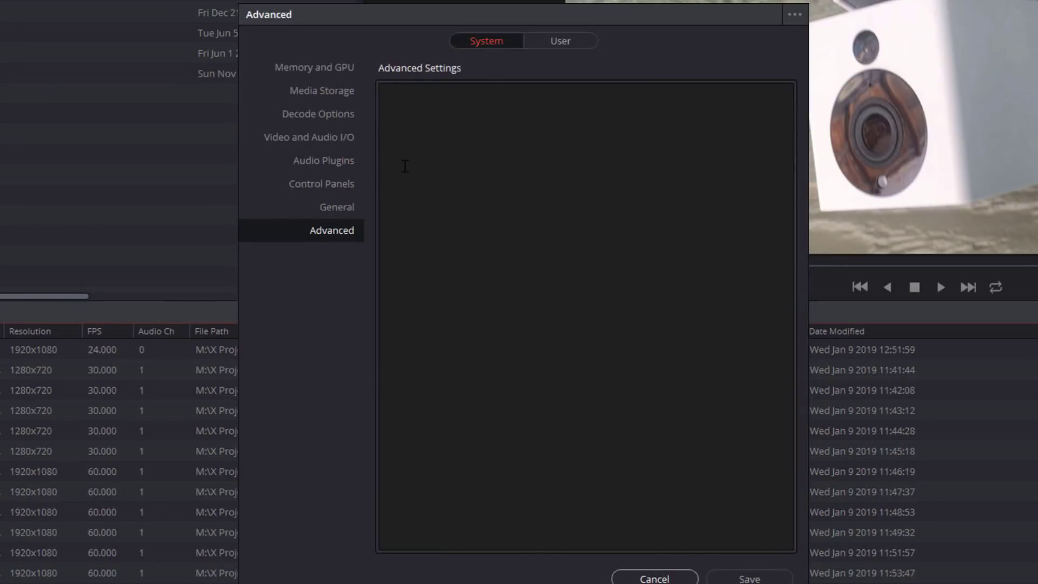
click(322, 70)
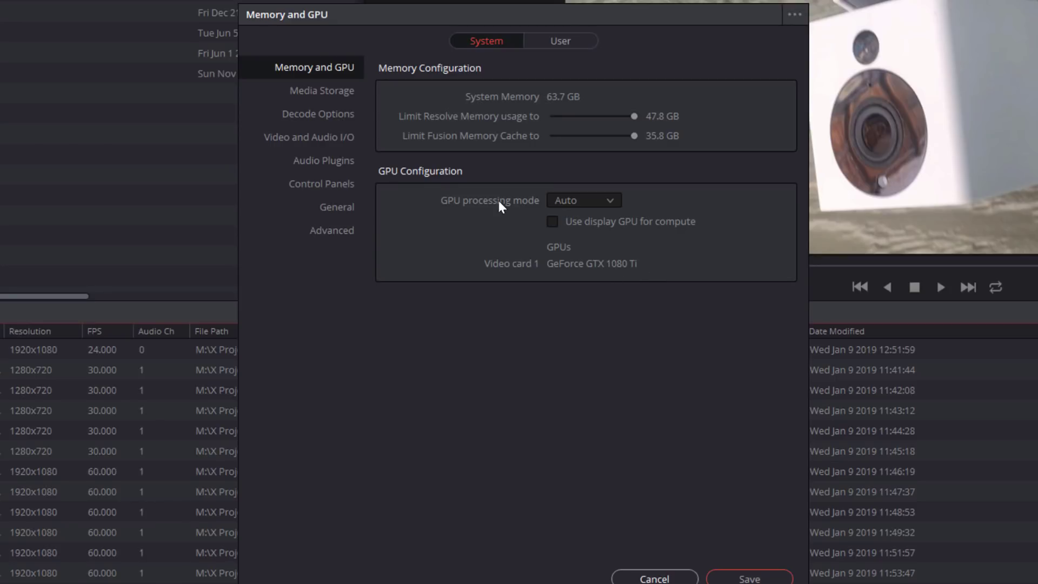
click(328, 93)
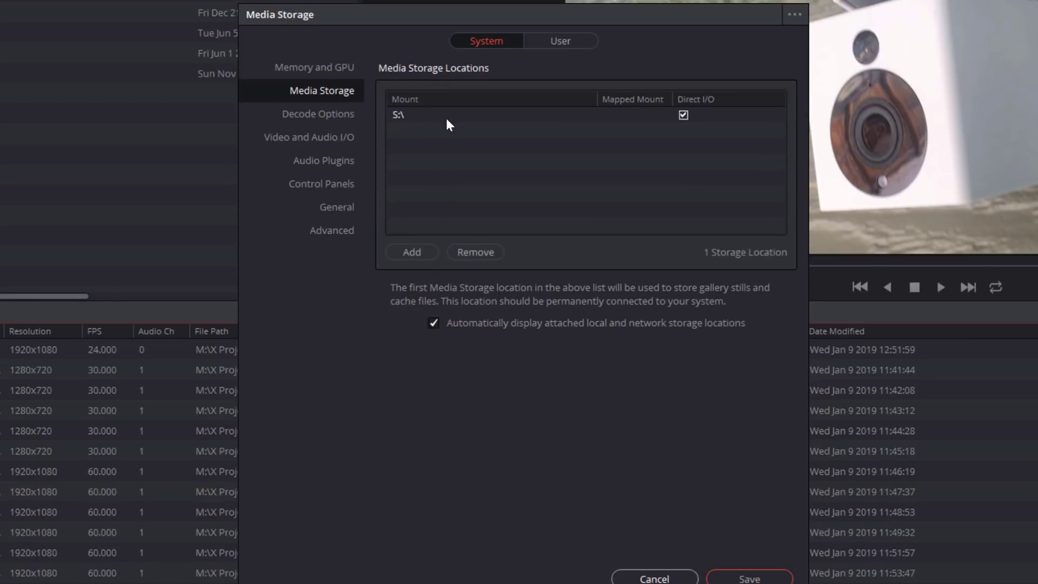
click(331, 116)
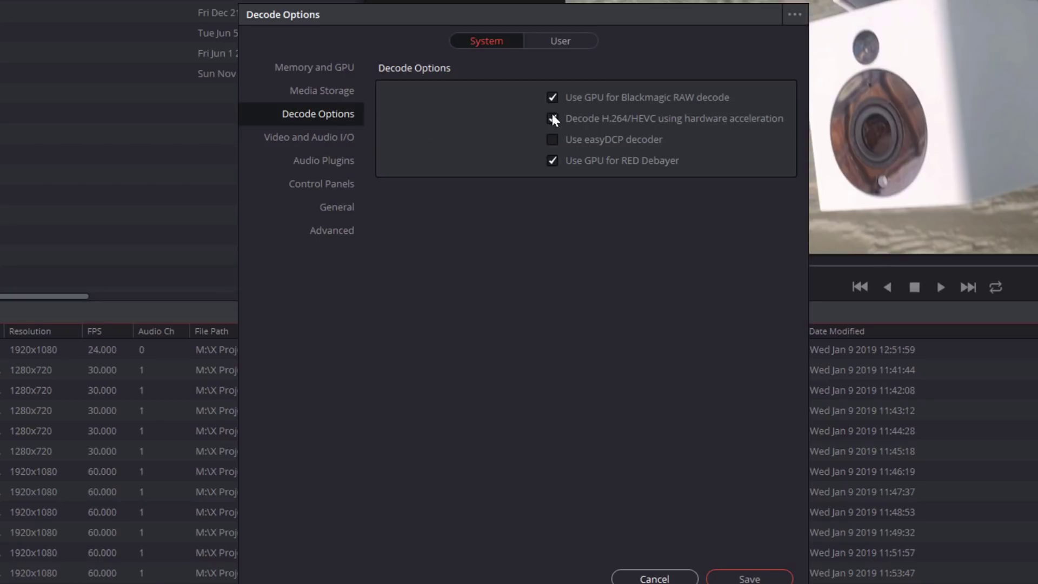
click(340, 138)
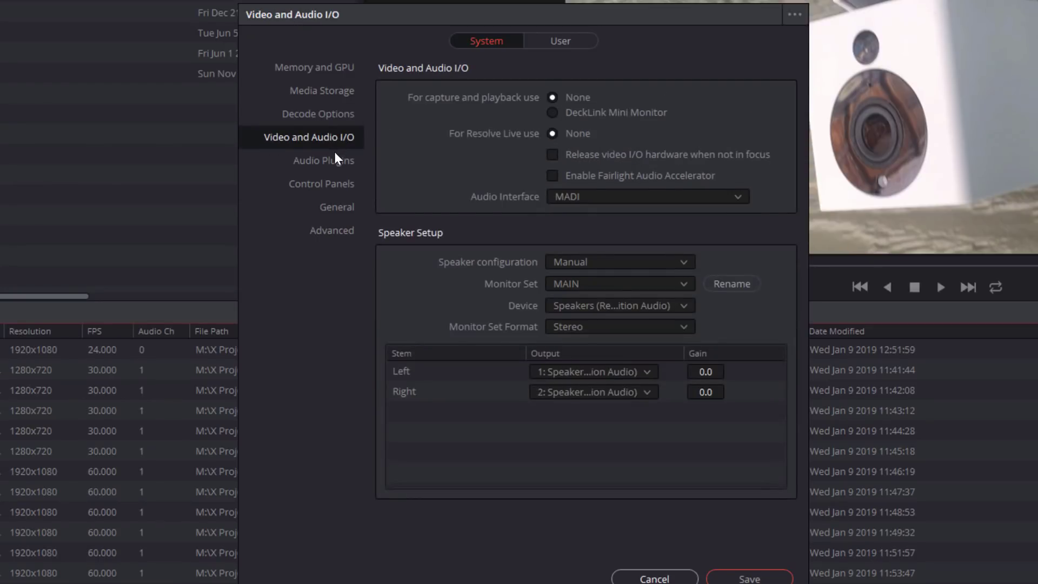
click(333, 161)
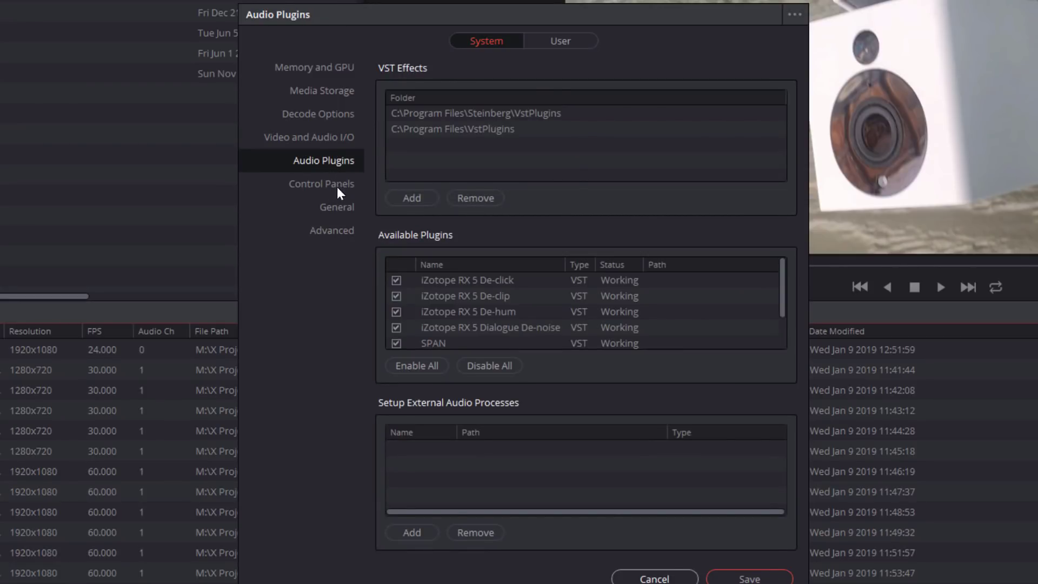
click(338, 187)
click(339, 214)
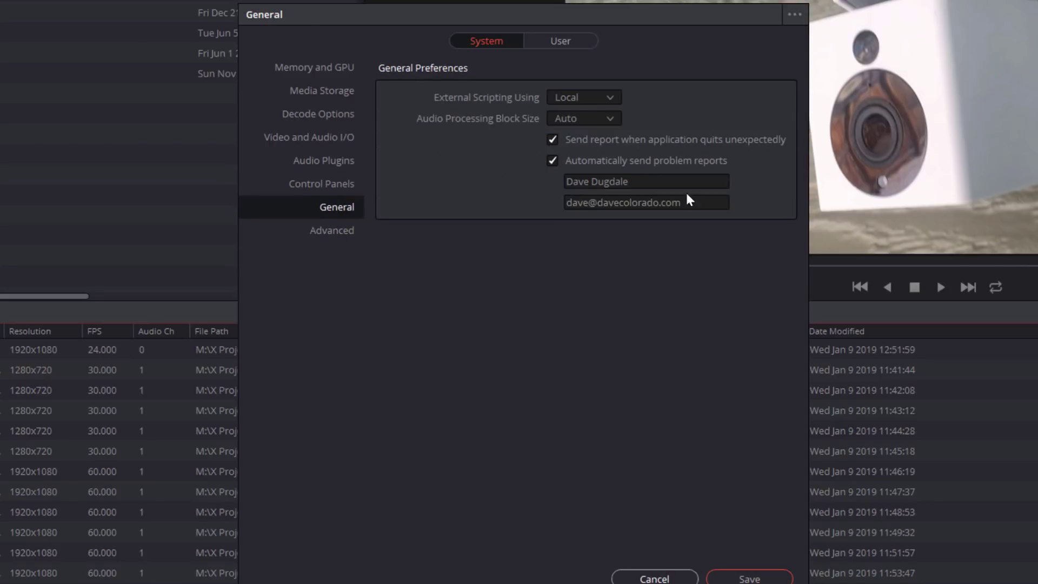
click(337, 231)
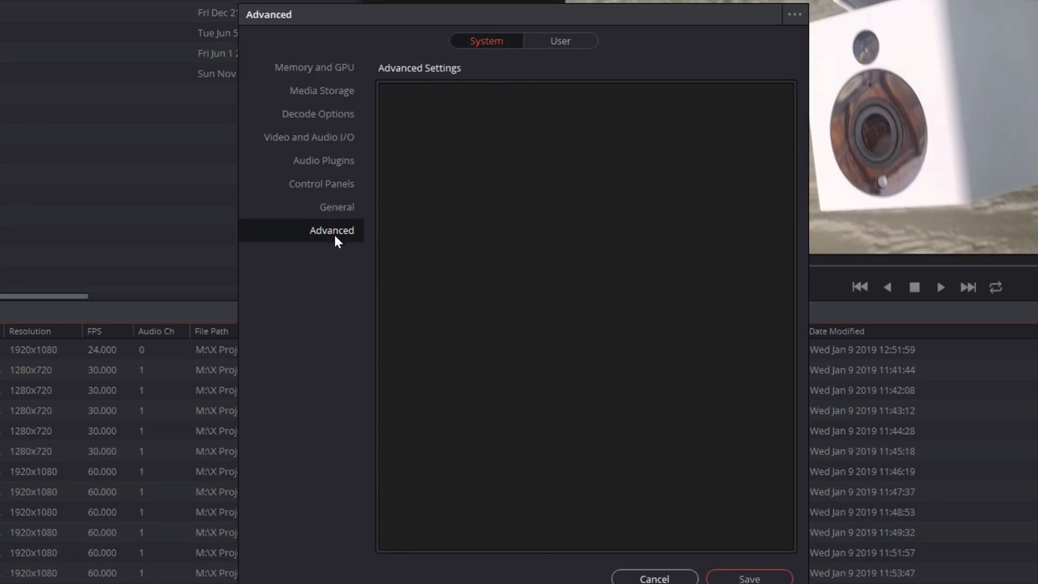
click(661, 578)
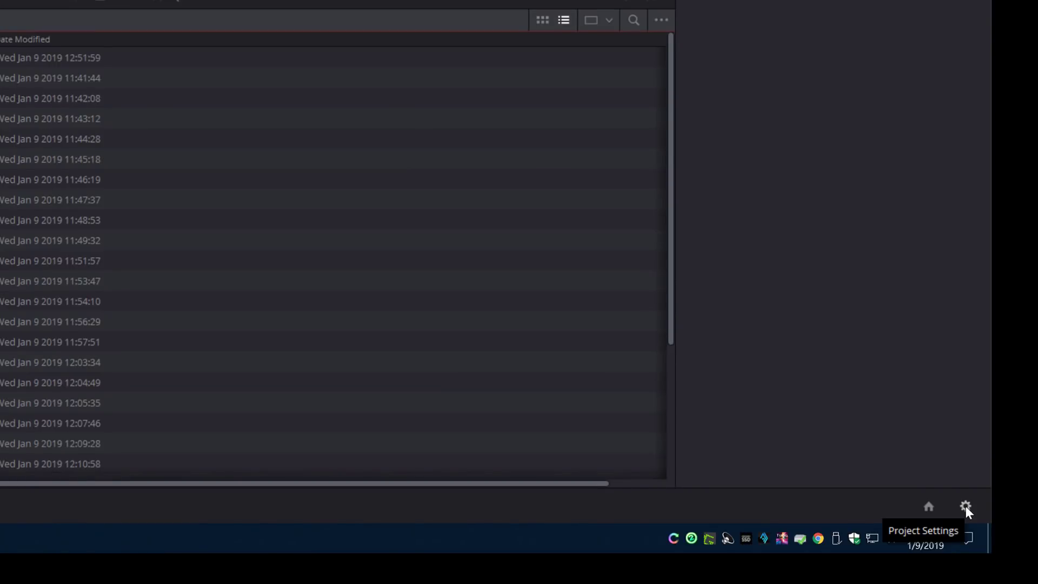
- Open the project settings, check the presets, and choose 1920 x 1080 HD as the timeline resolution in Master Settings
click(966, 506)
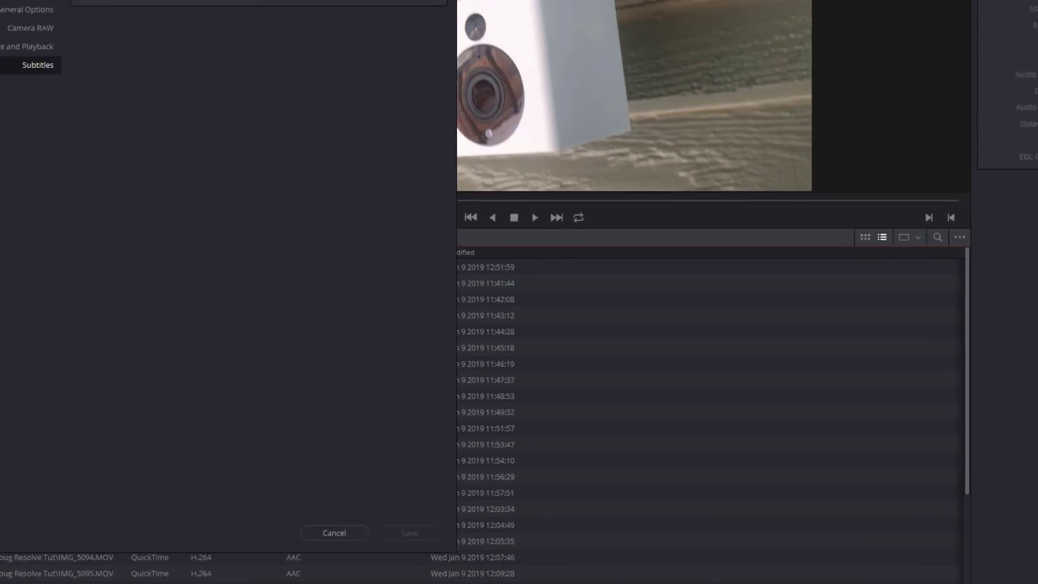
click(196, 22)
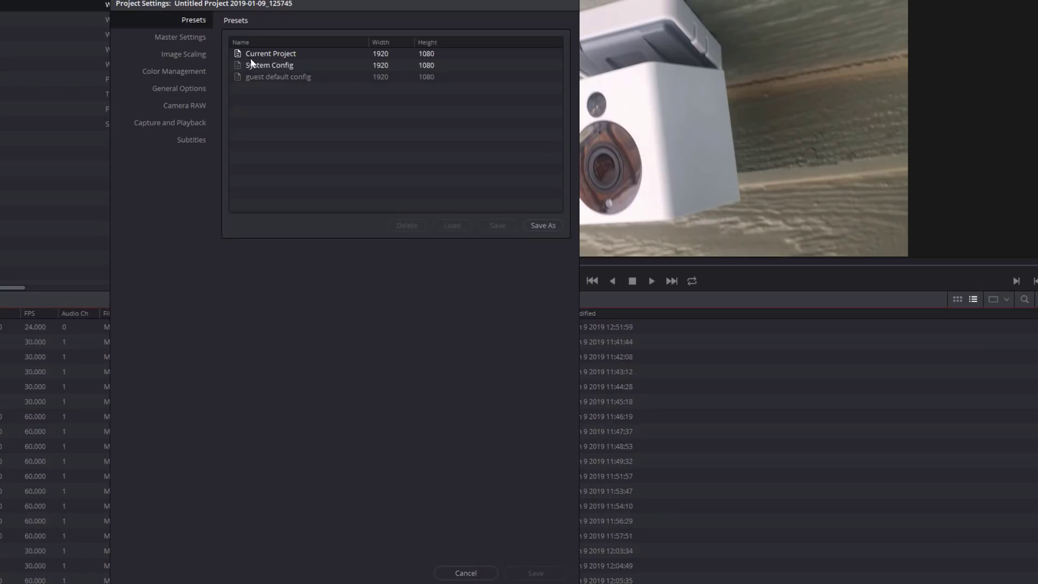
click(185, 37)
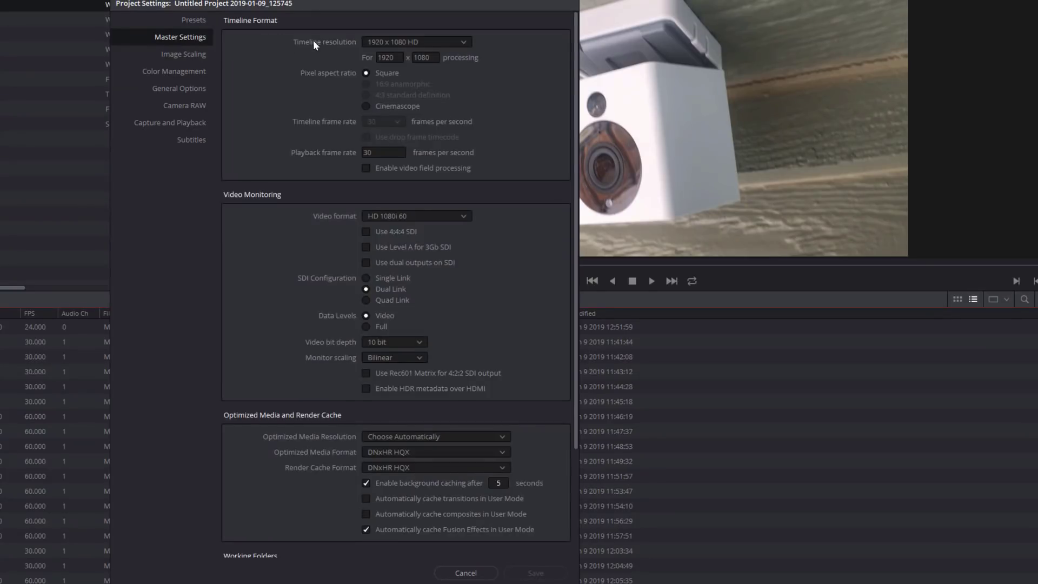
click(395, 42)
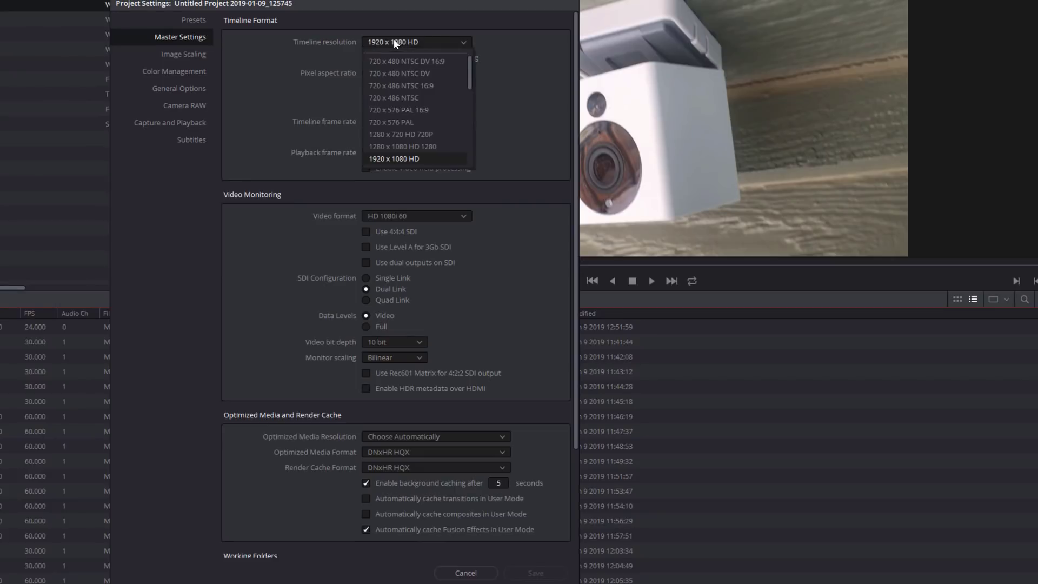
click(392, 160)
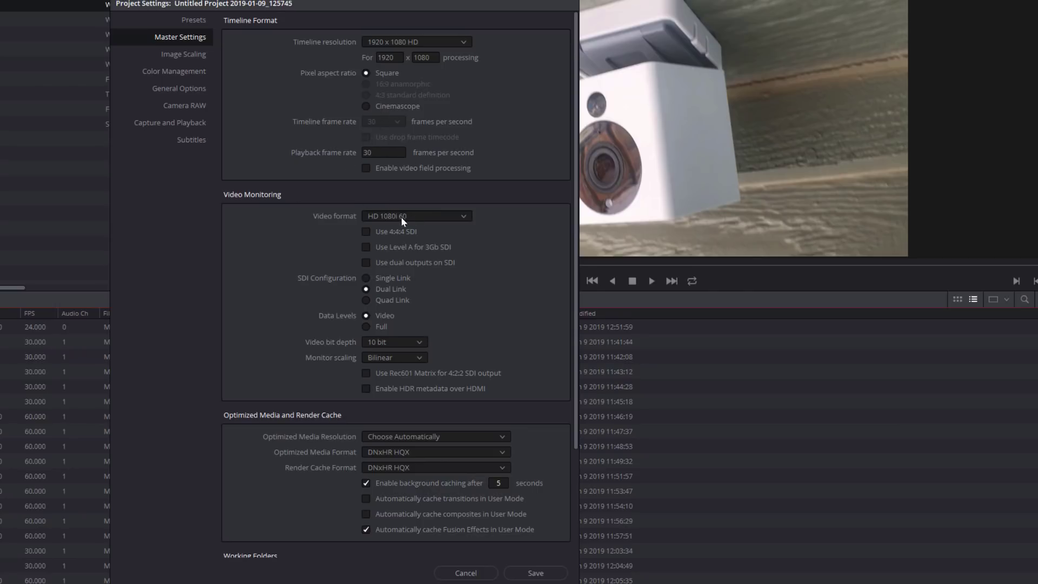
- Review the remaining Master Settings down to Frame Interpolation, and show the project's Image Scaling settings
scroll(324, 305, down, 3)
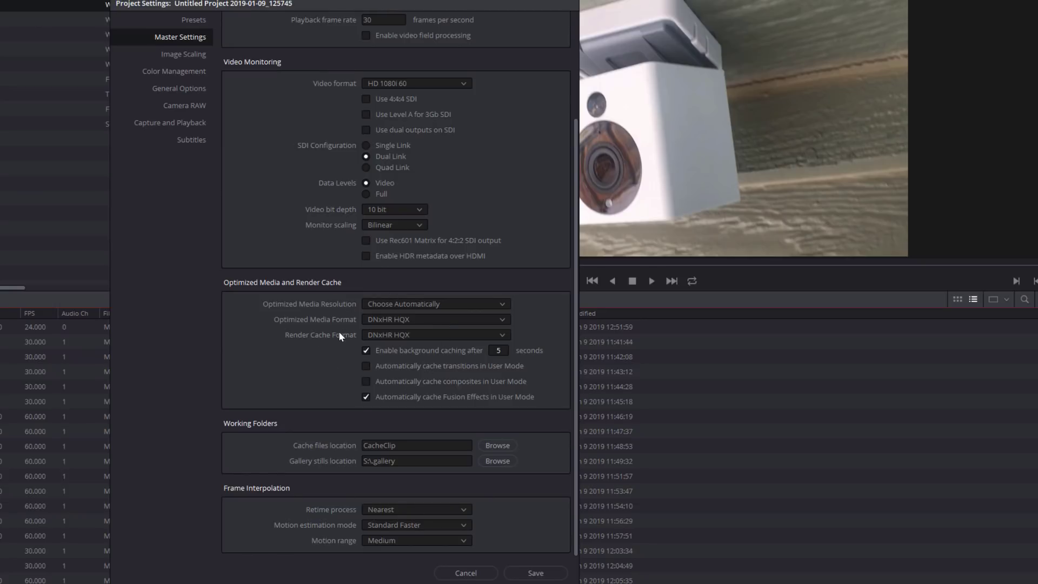
scroll(319, 364, down, 1)
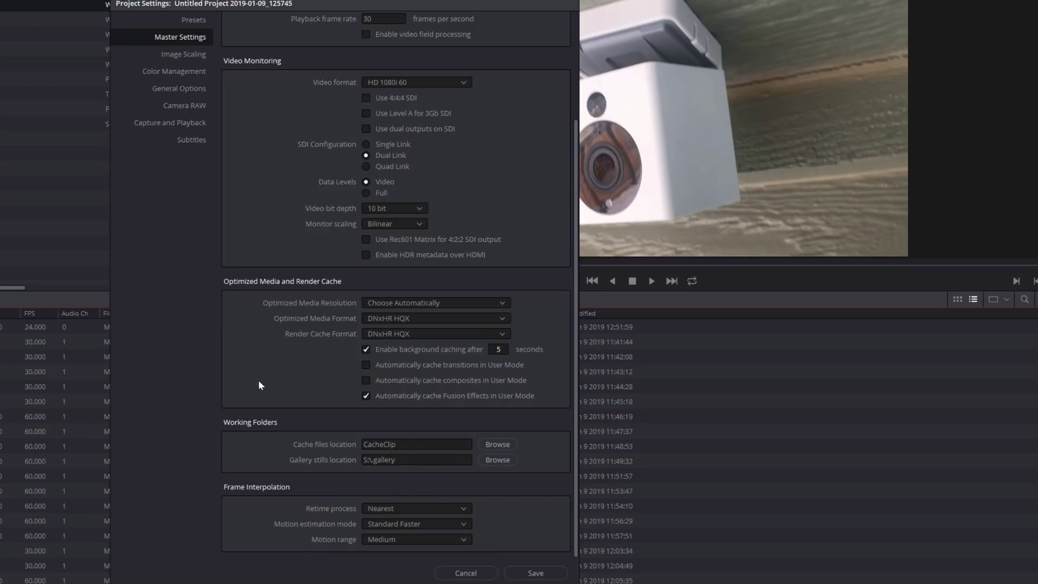
scroll(259, 380, up, 3)
click(193, 54)
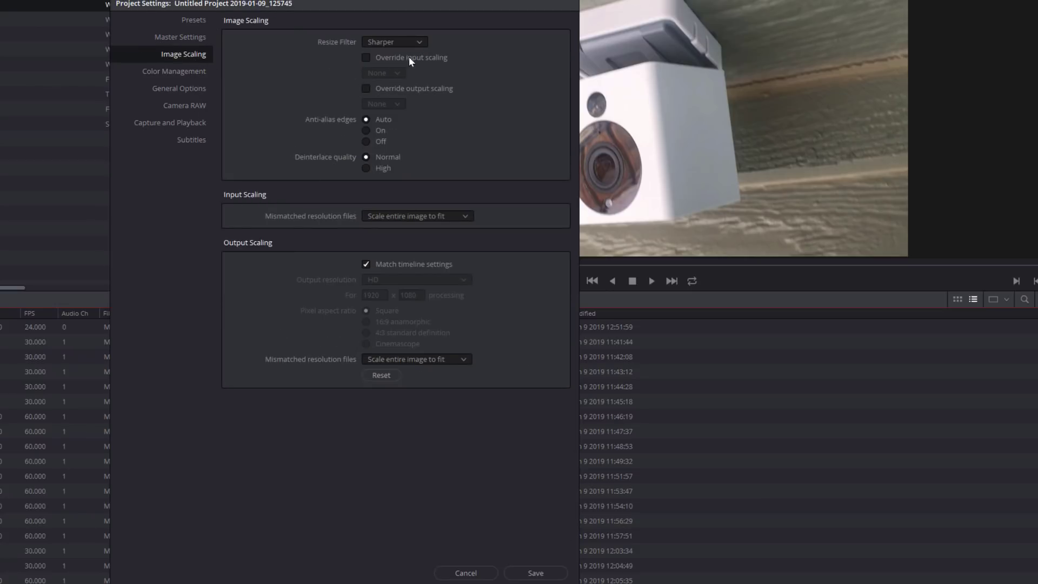
- Check the available resize filters in Image Scaling, and review the Color Management settings down to the lookup tables
click(408, 42)
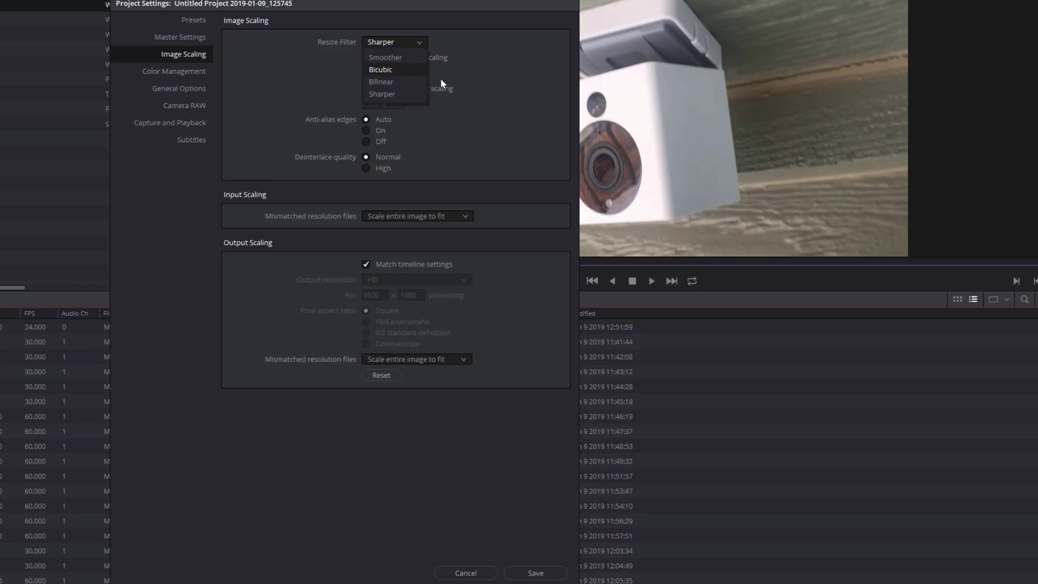
click(282, 89)
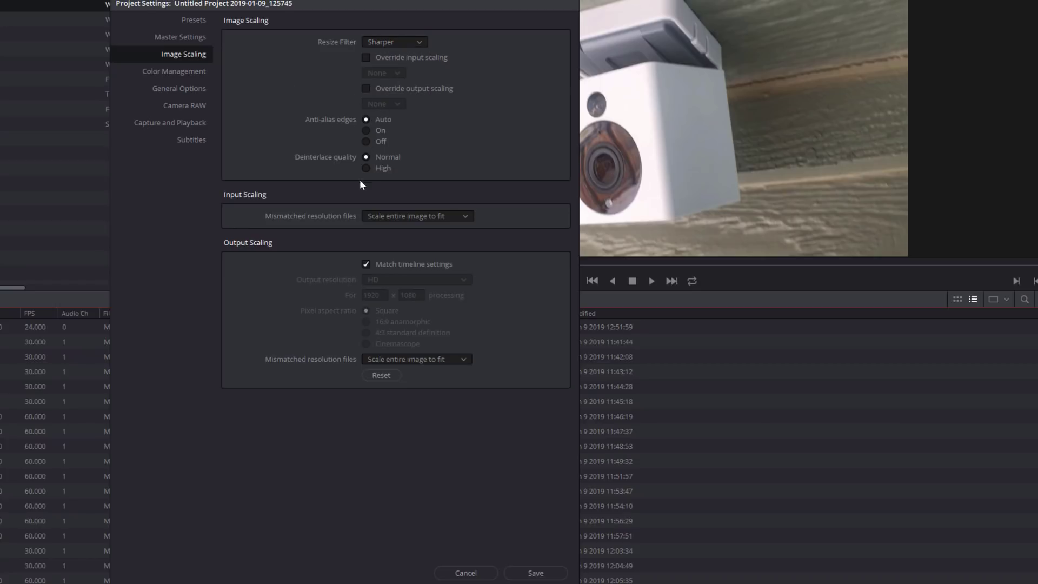
click(180, 76)
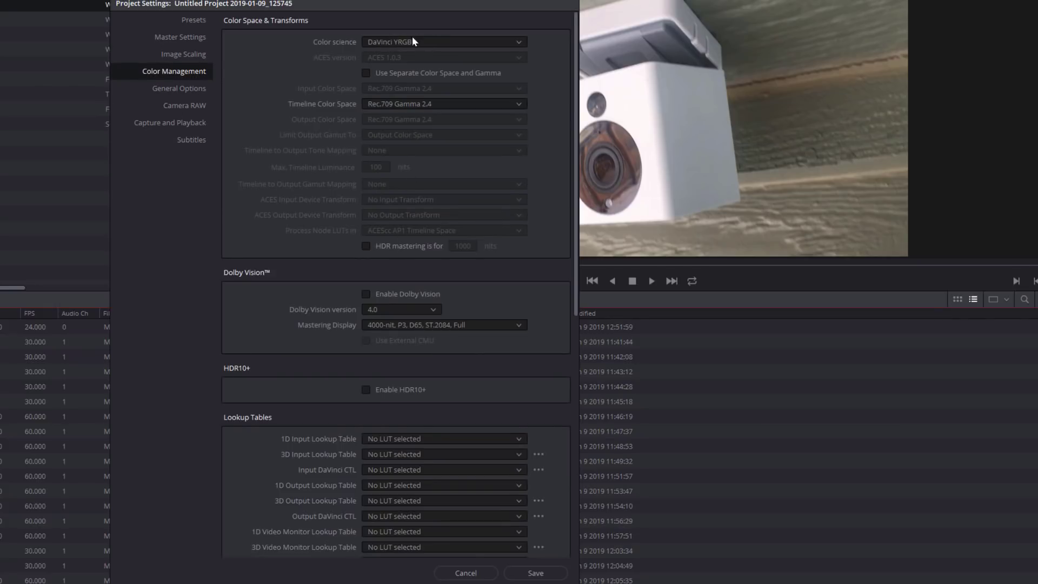
scroll(316, 356, down, 5)
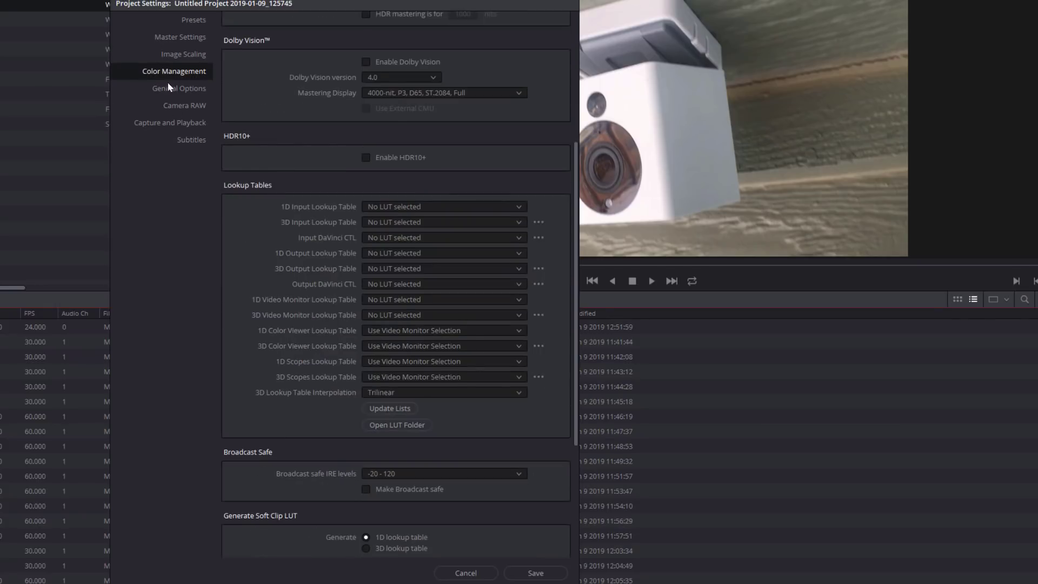
- Review General Options, Camera RAW, Capture and Playback and Subtitles, and leave the project settings without saving
click(180, 88)
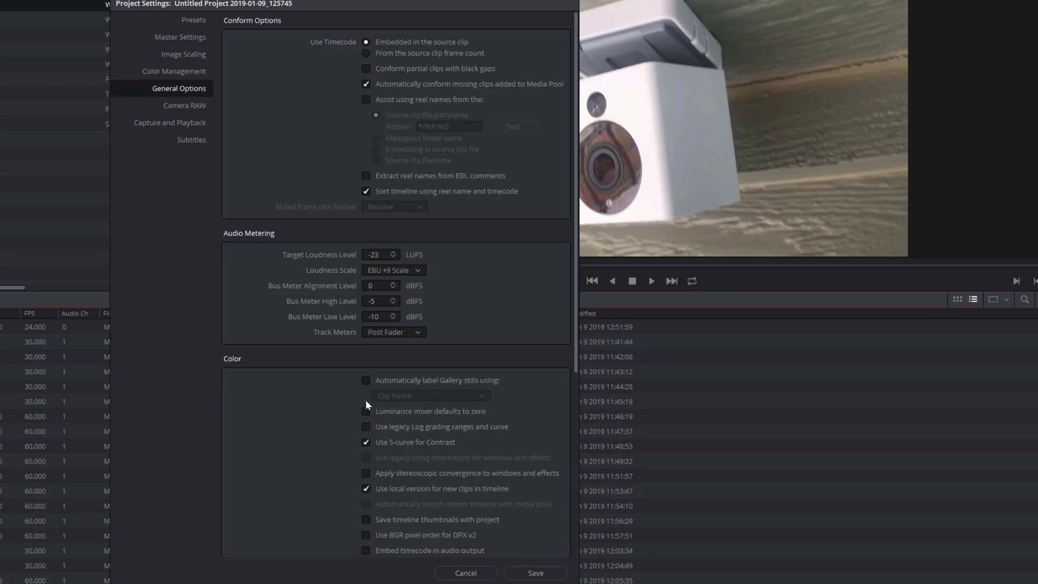
scroll(366, 404, down, 5)
click(183, 106)
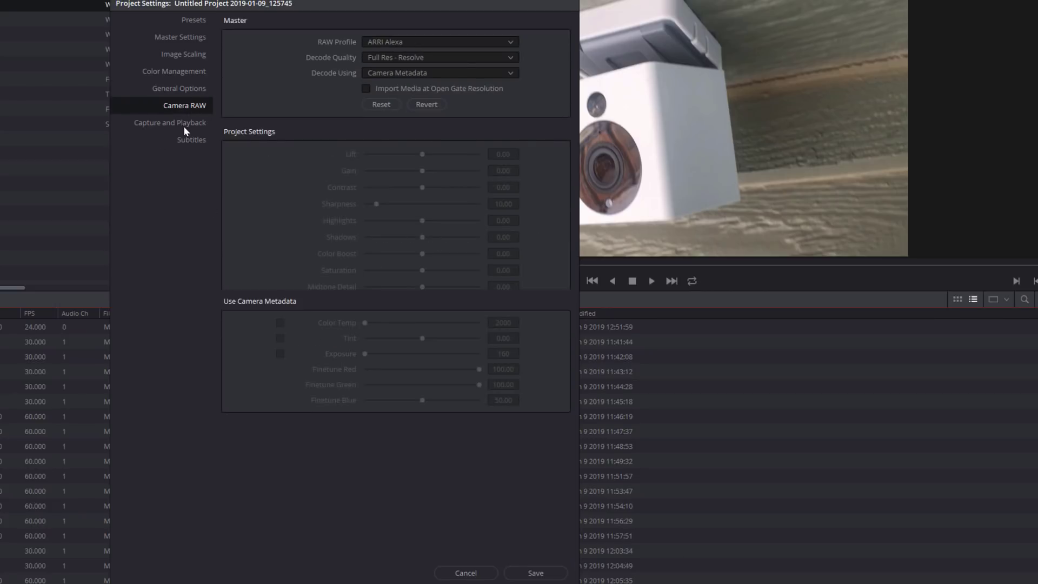
click(183, 125)
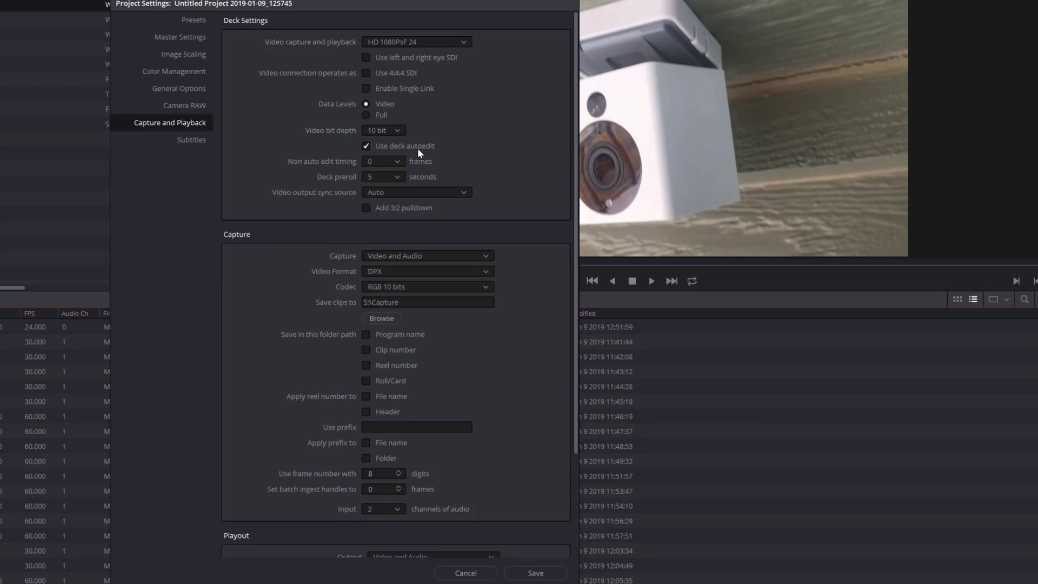
scroll(314, 358, down, 3)
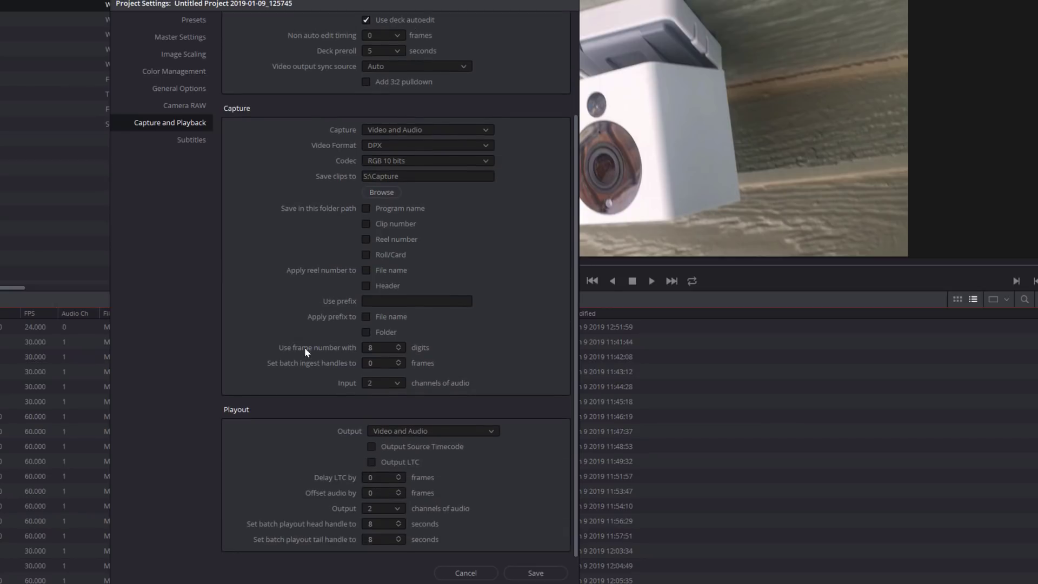
click(190, 139)
click(477, 567)
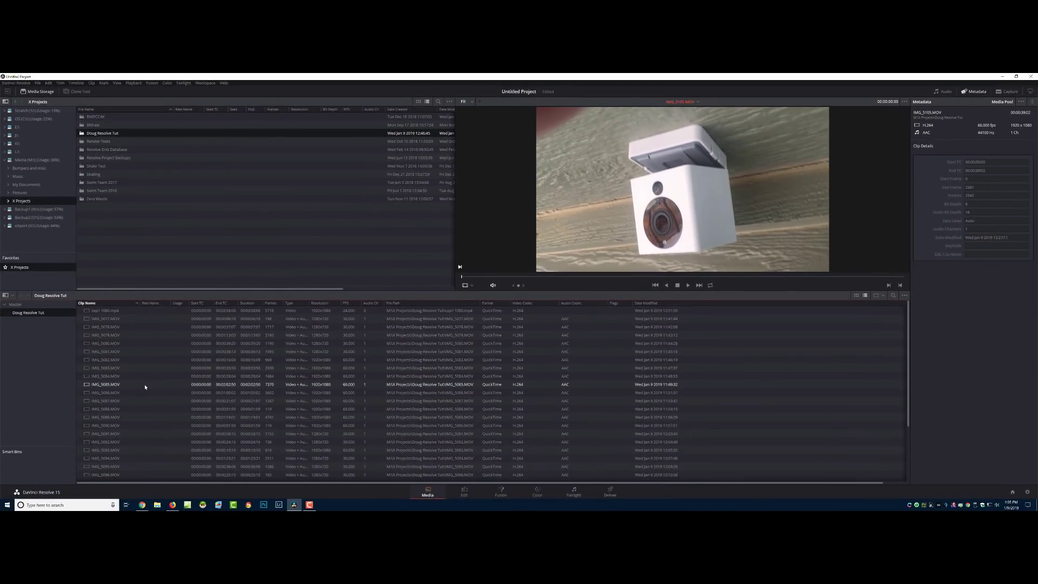
- Look through the imported clips, and bring up the Edit page with the clip names in view in the media pool
scroll(126, 407, down, 3)
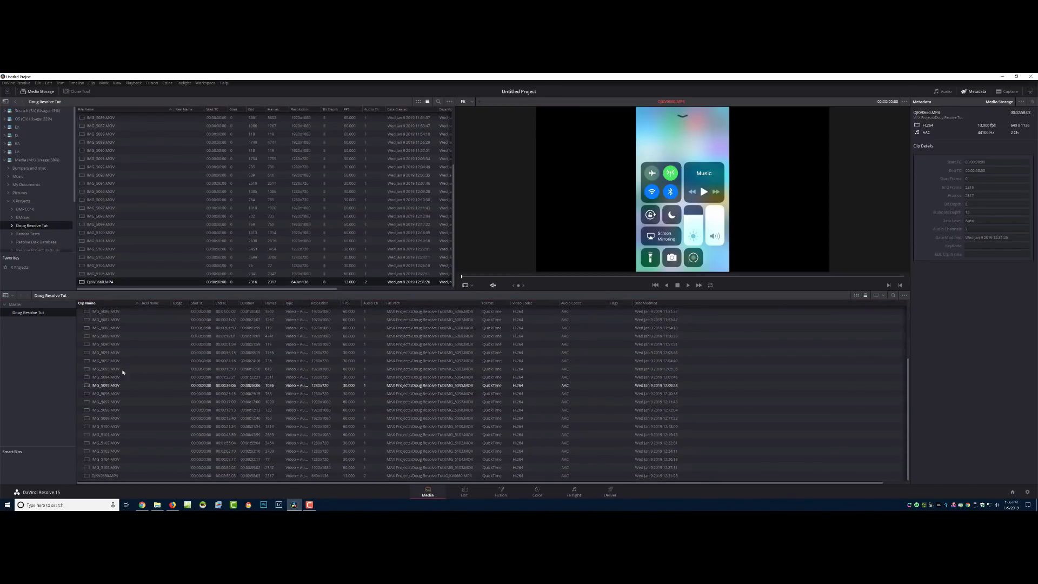
click(465, 492)
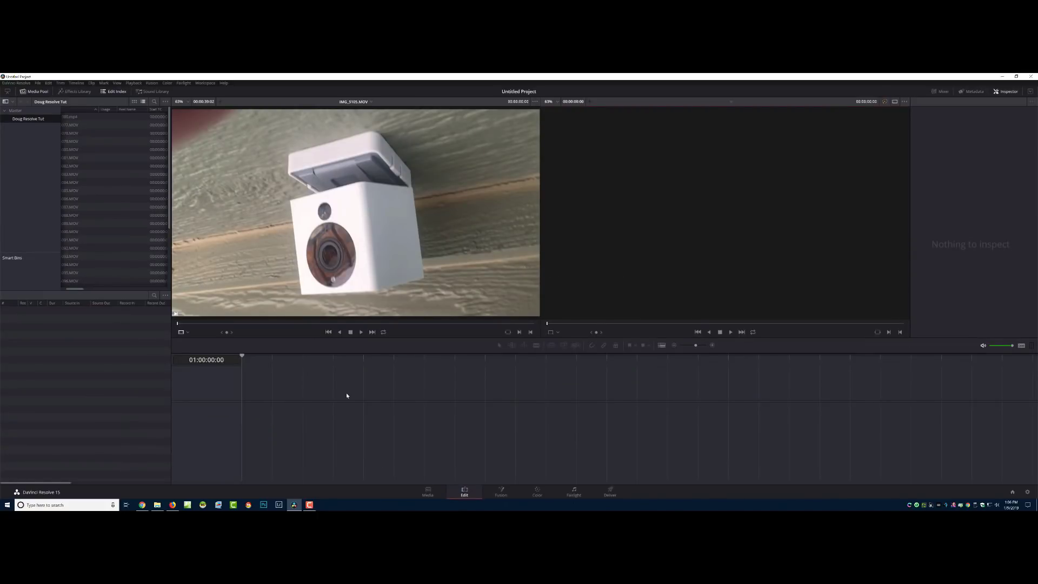
drag(70, 289, 52, 291)
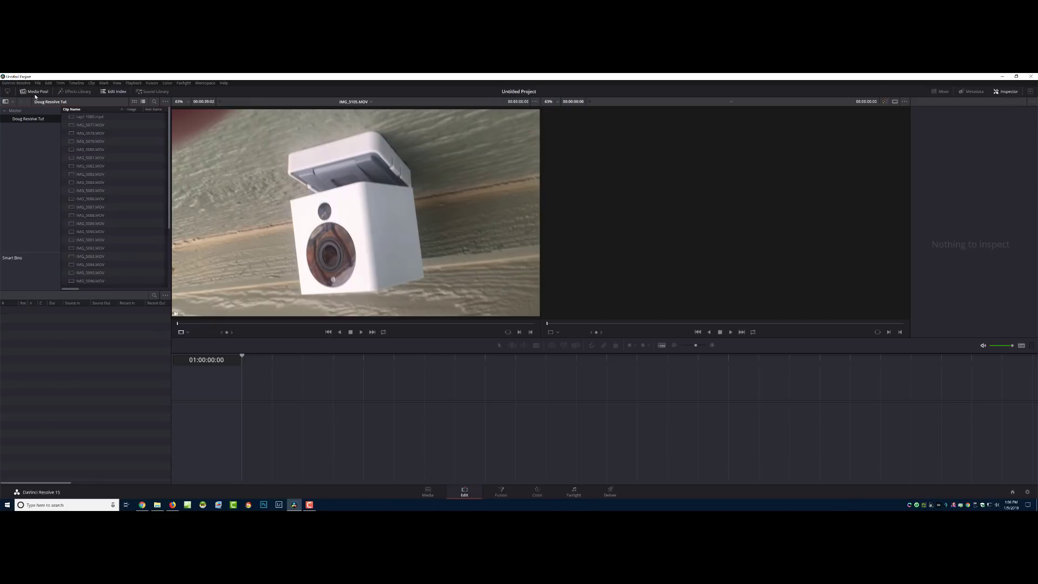
- Switch the media pool between half and full height several times, ending at full height
click(7, 92)
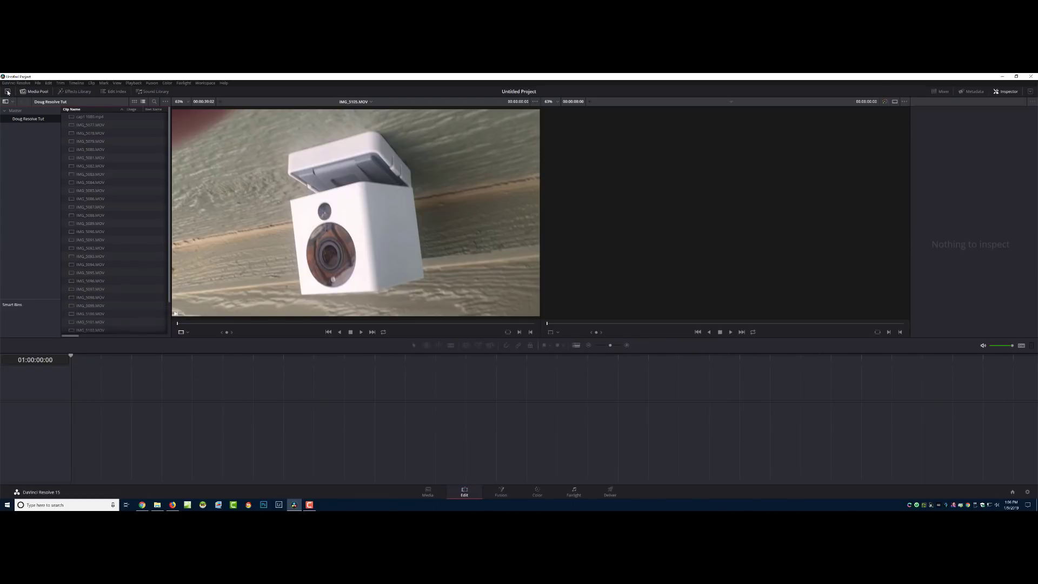
click(8, 92)
click(8, 92)
click(8, 92)
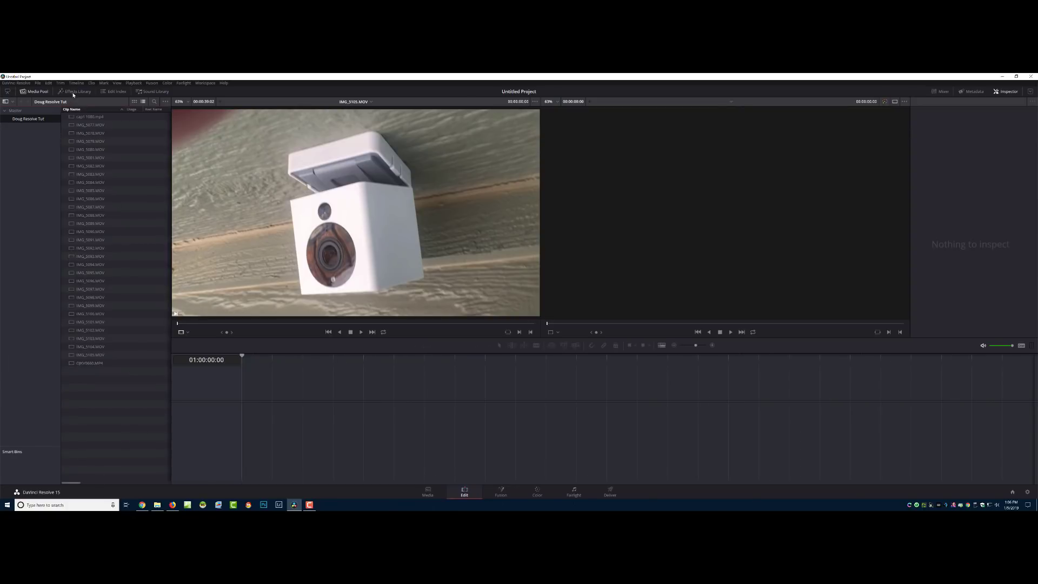
- Try combinations of Media Pool, Effects Library and Edit Index, ending with an enlarged media pool above the Edit Index
click(74, 92)
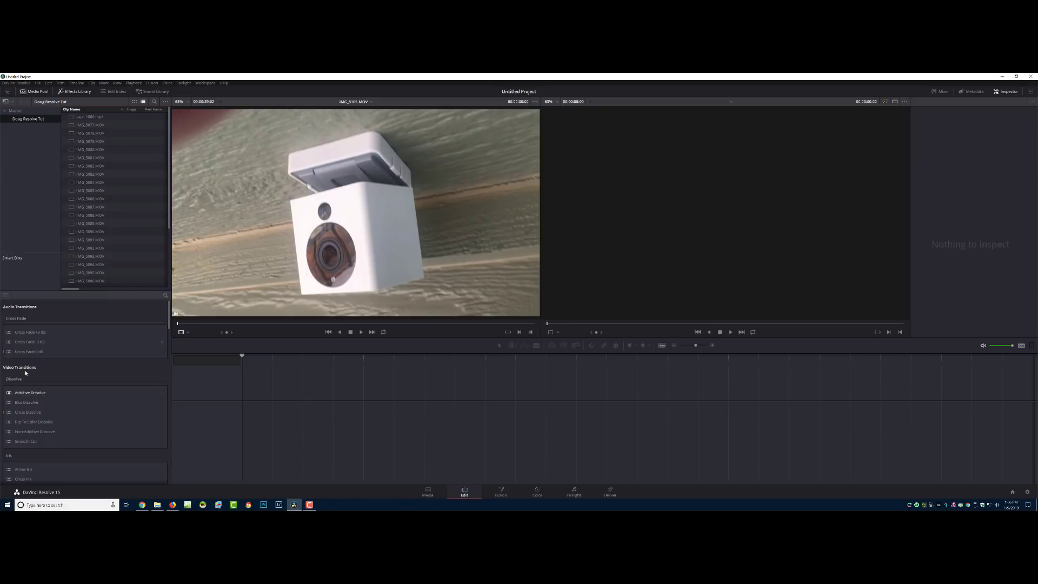
click(117, 92)
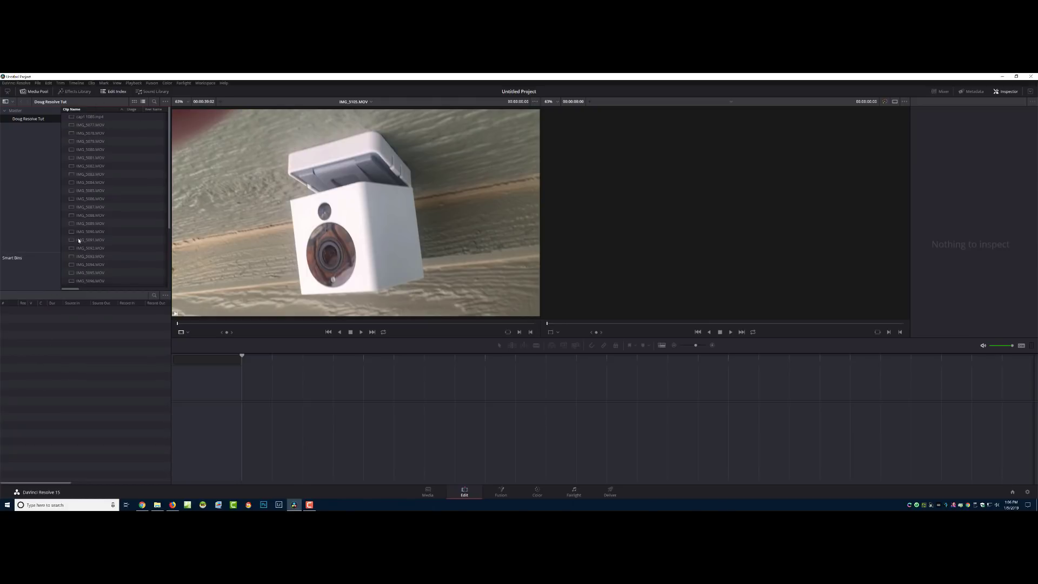
click(33, 92)
click(74, 91)
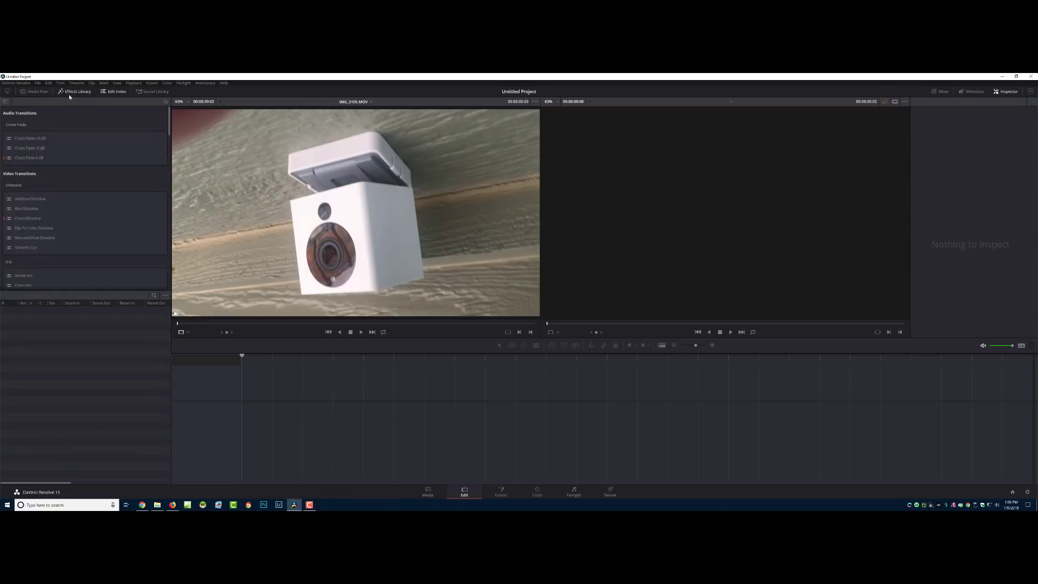
click(29, 93)
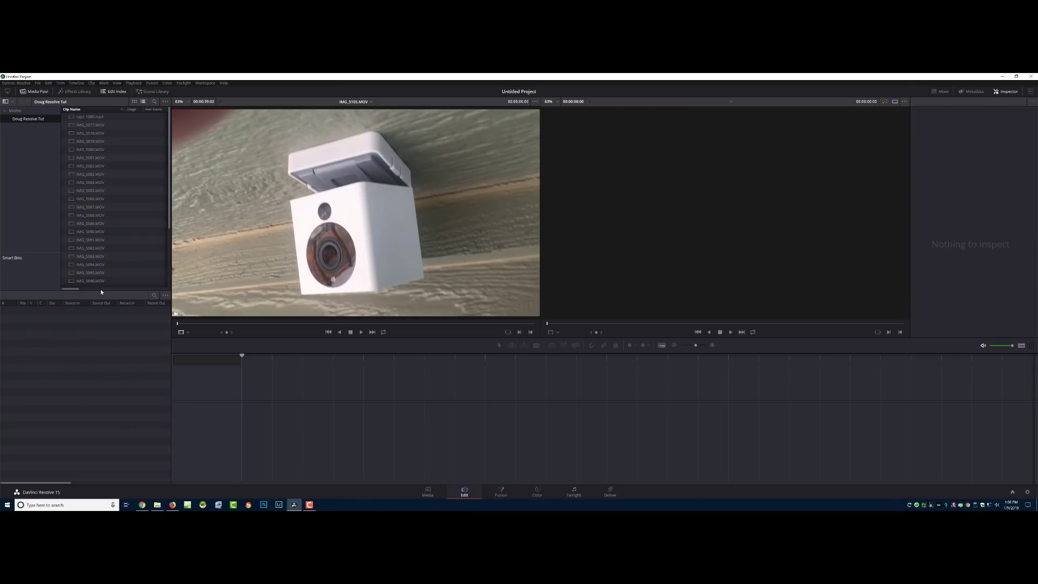
drag(100, 291, 100, 400)
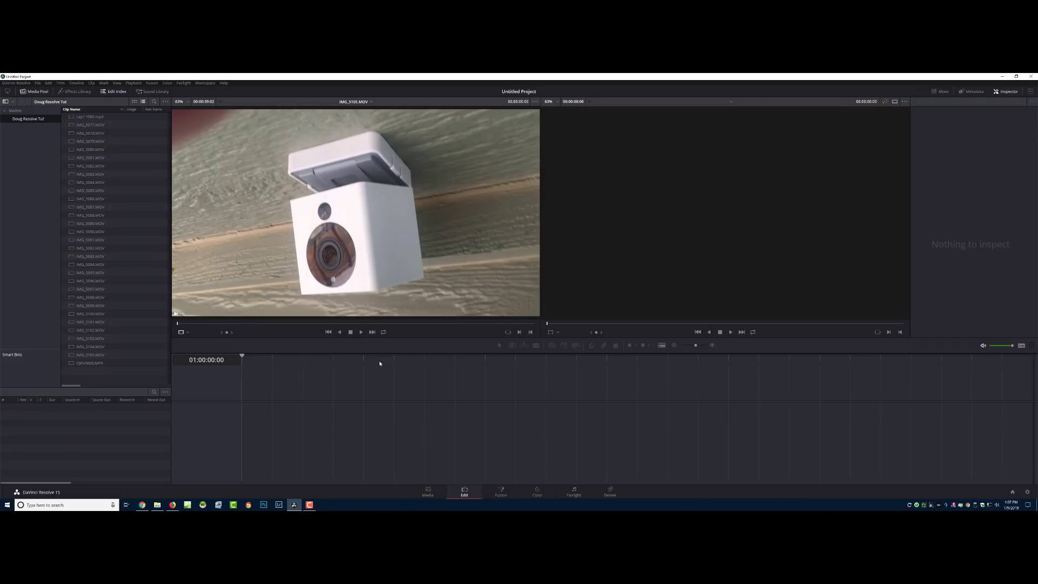
- Show and hide the Mixer and Metadata, and demonstrate the Inspector at full height before returning it to half height
click(942, 93)
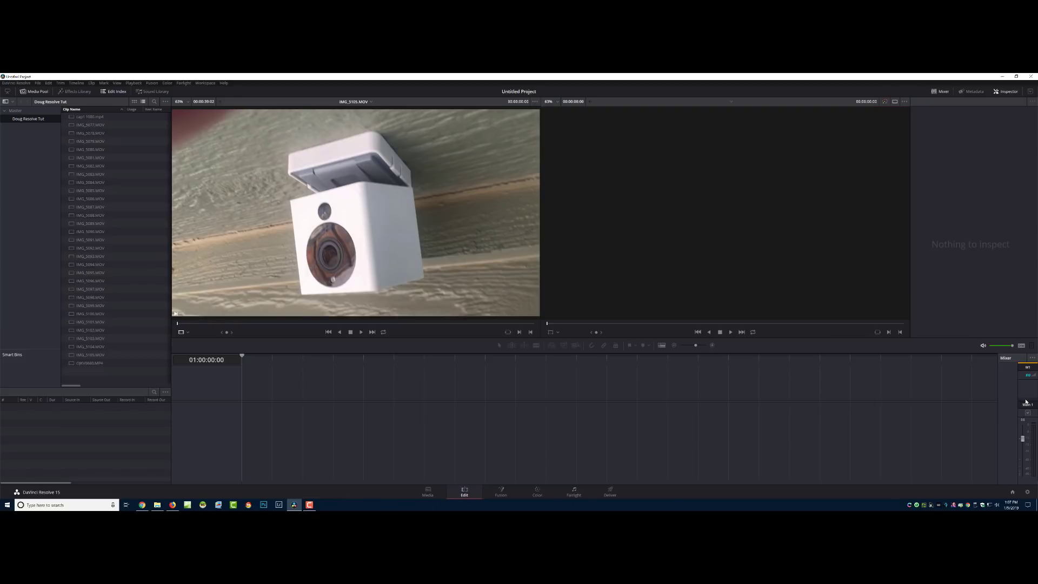
click(944, 93)
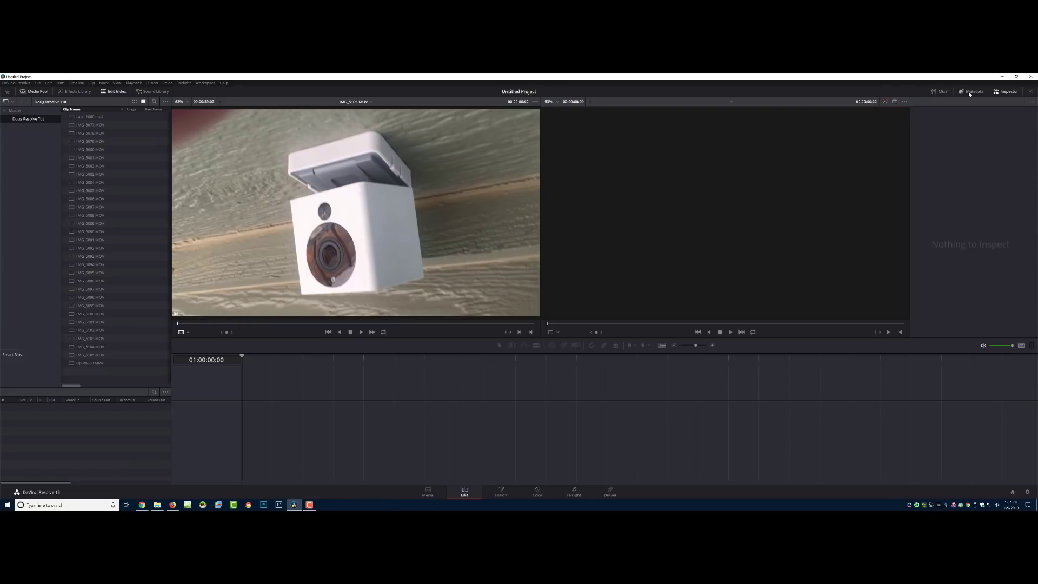
click(969, 91)
click(1007, 92)
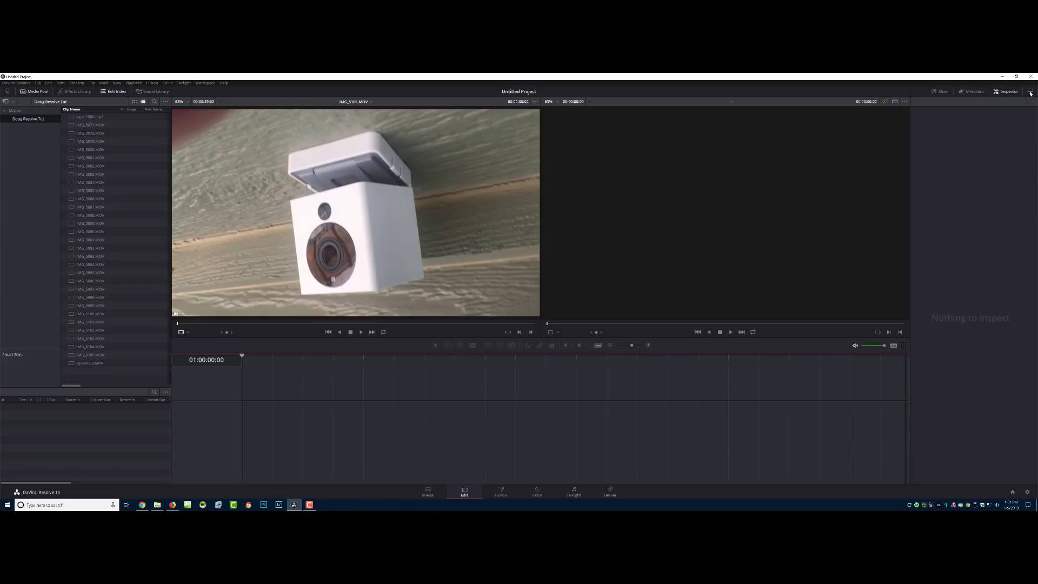
click(1030, 92)
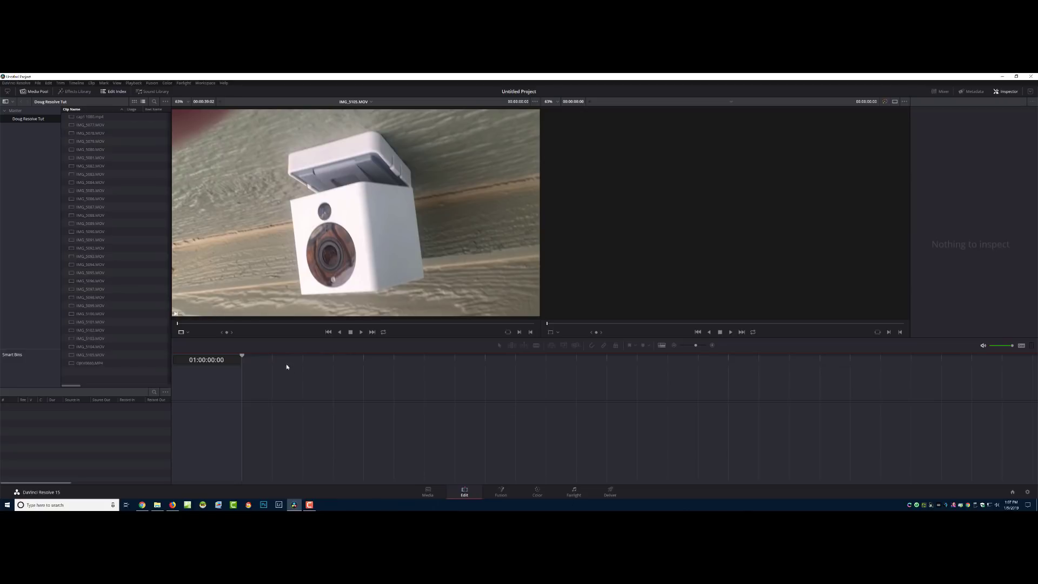
- Examine the durations, resolutions and frame rates of the imported clips on the Media page, down to OJKV0660.MP4
click(72, 126)
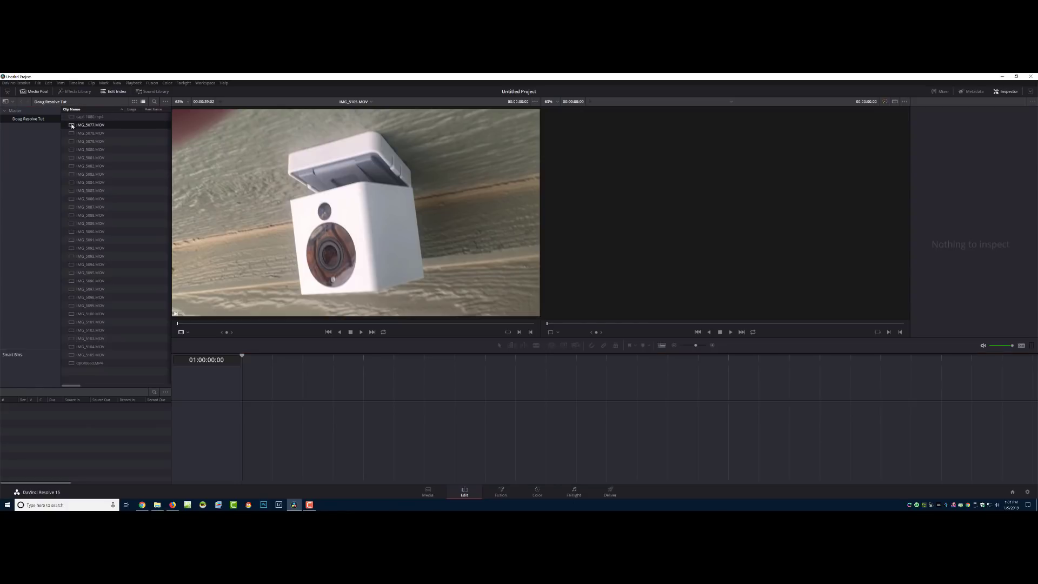
click(428, 491)
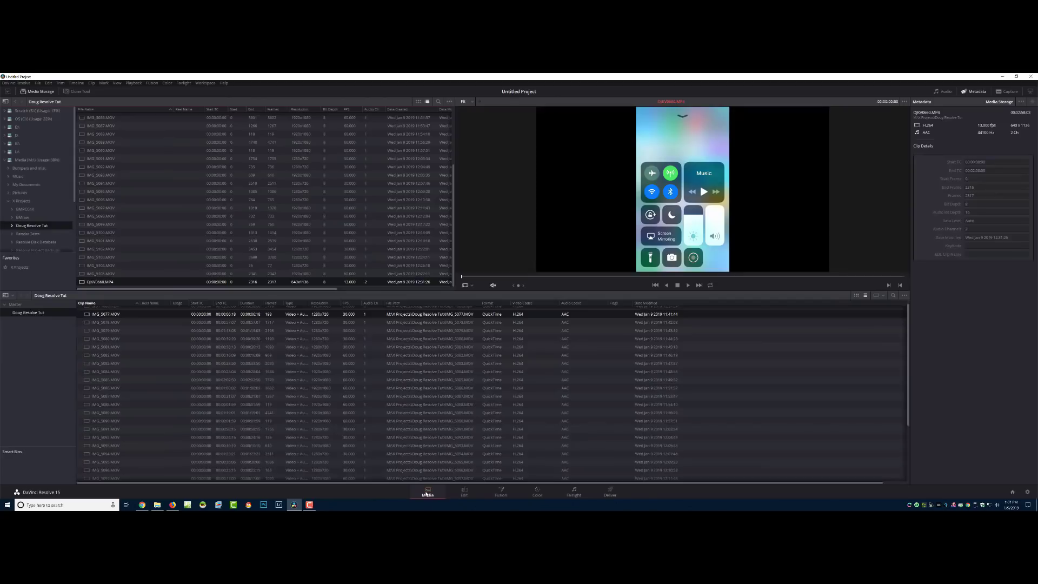
scroll(153, 424, up, 1)
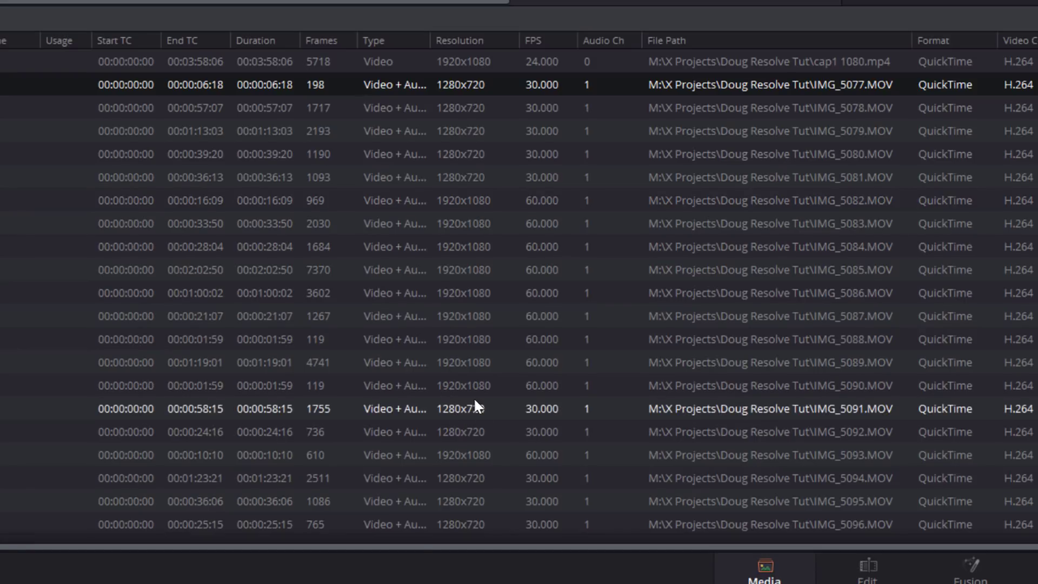
click(202, 411)
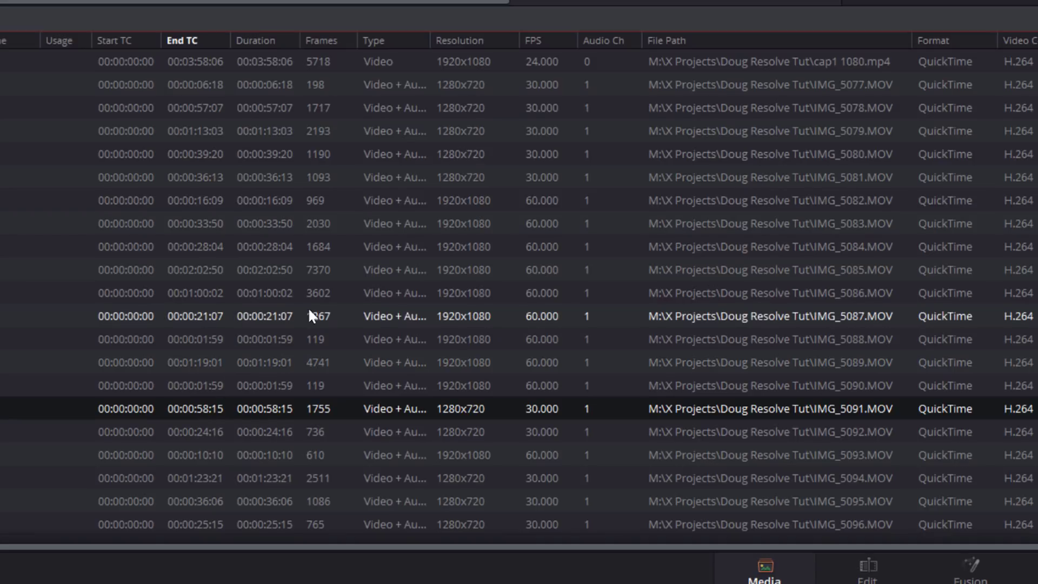
click(259, 312)
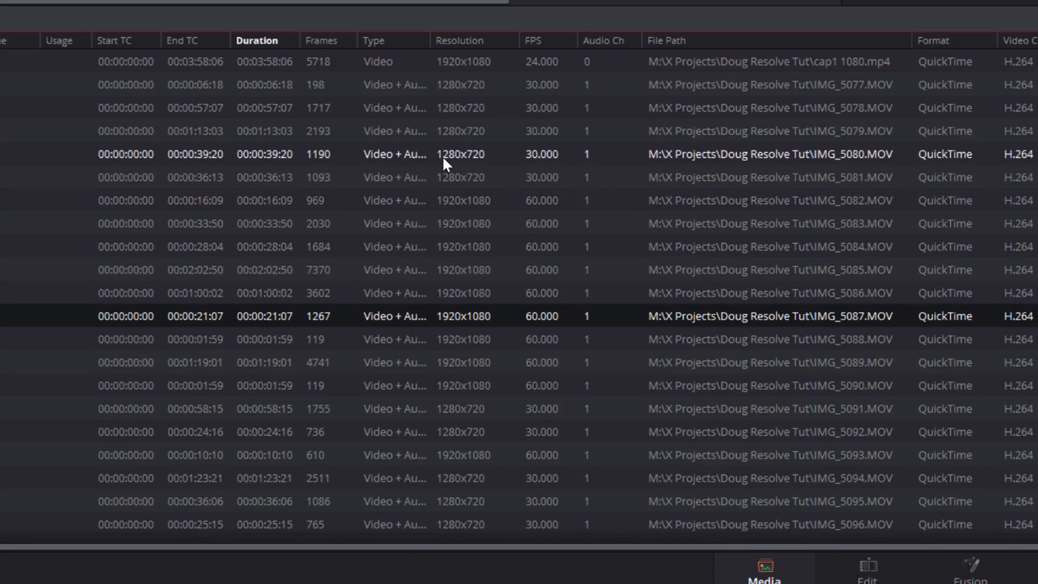
scroll(427, 381, down, 4)
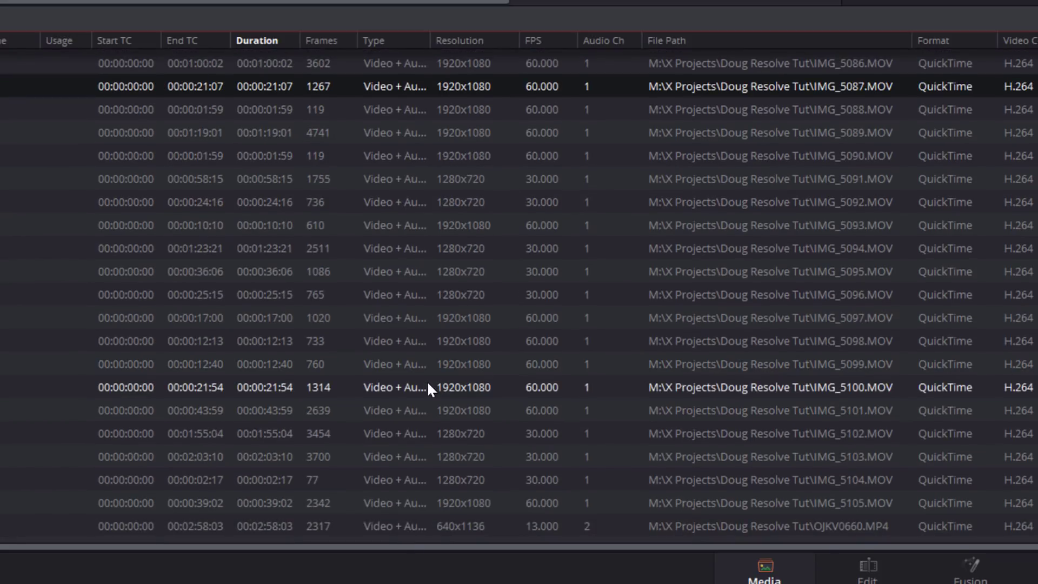
click(456, 524)
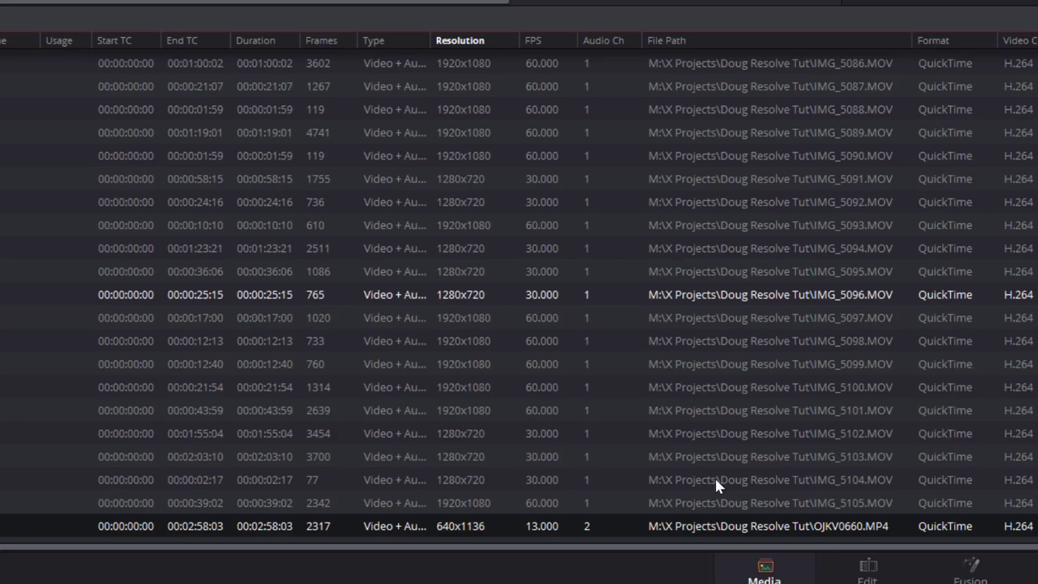
- Return to the Edit page and load the clips IMG_5077.MOV through IMG_5081.MOV one by one for preview
click(869, 575)
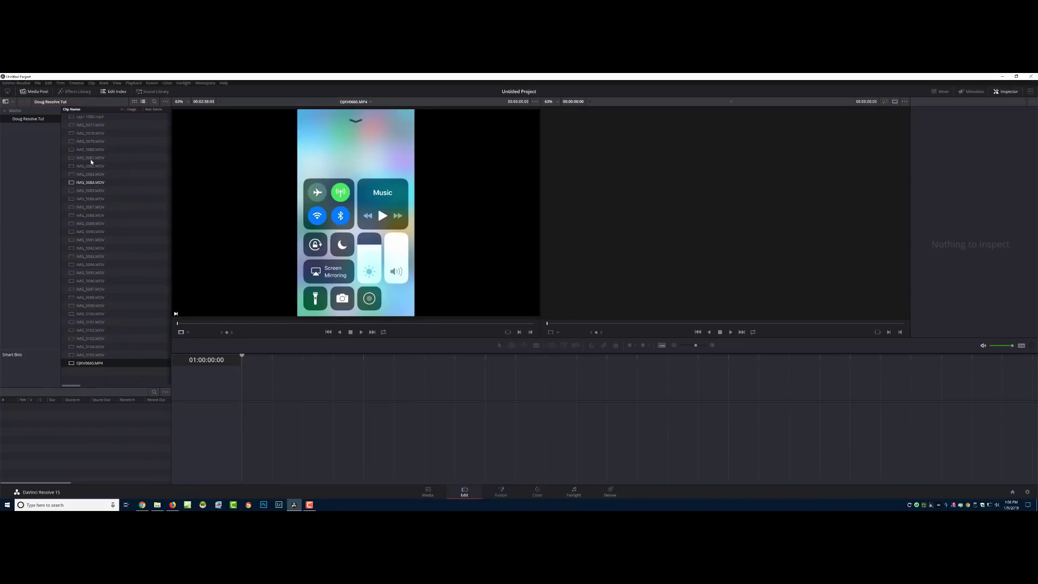
click(85, 125)
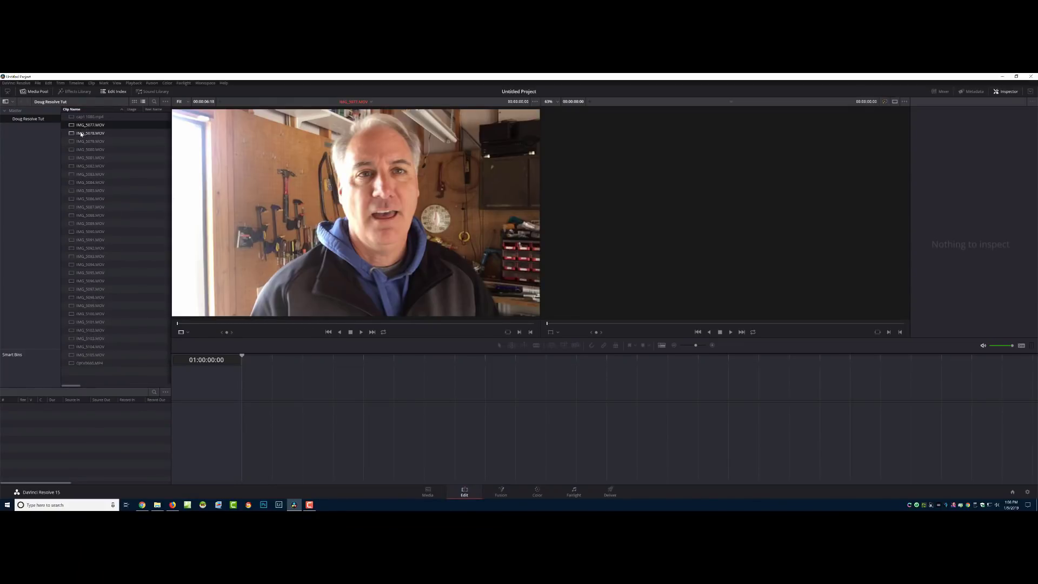
click(85, 133)
click(82, 141)
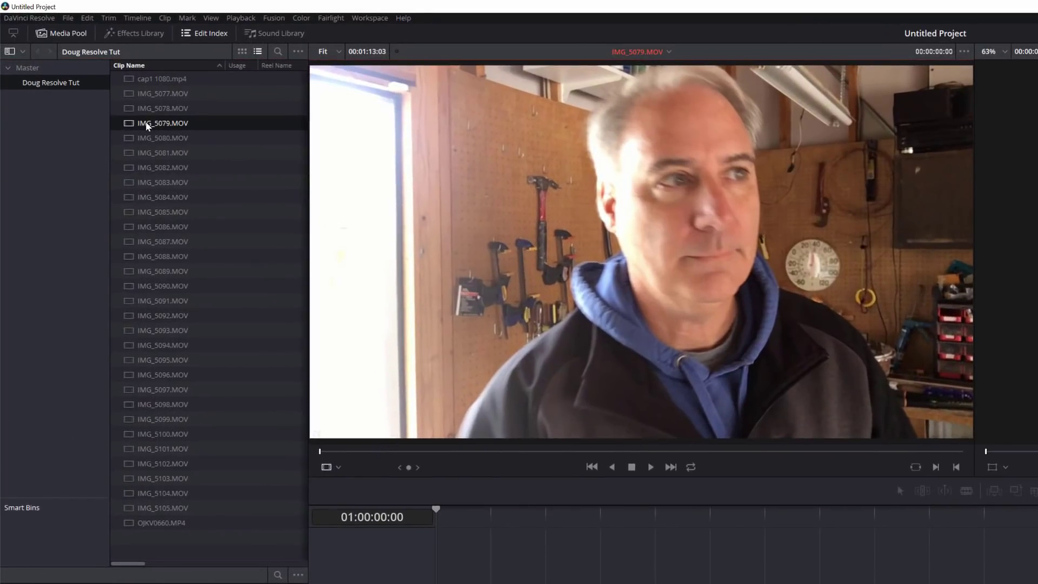
click(144, 138)
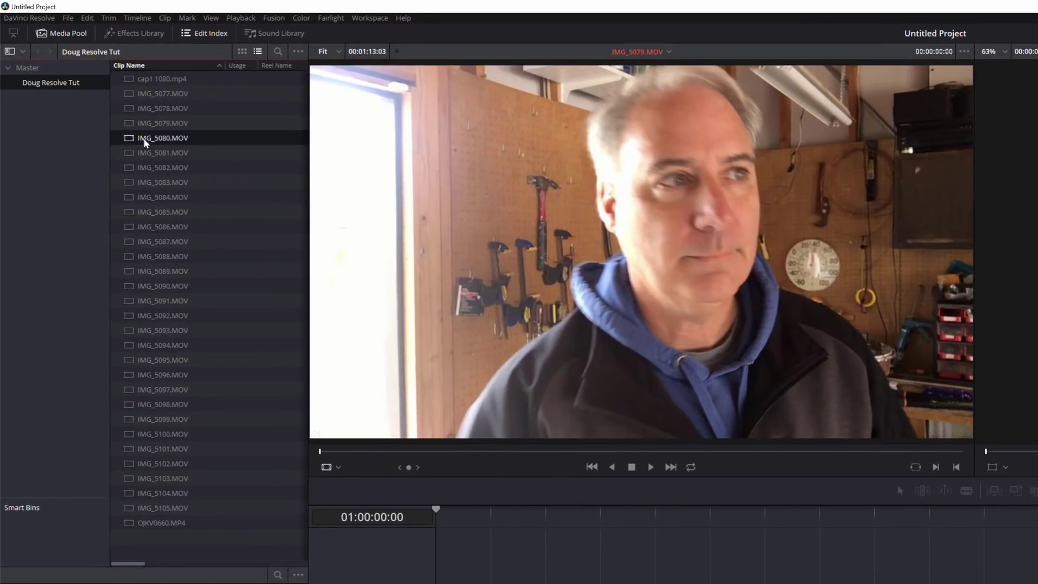
click(143, 154)
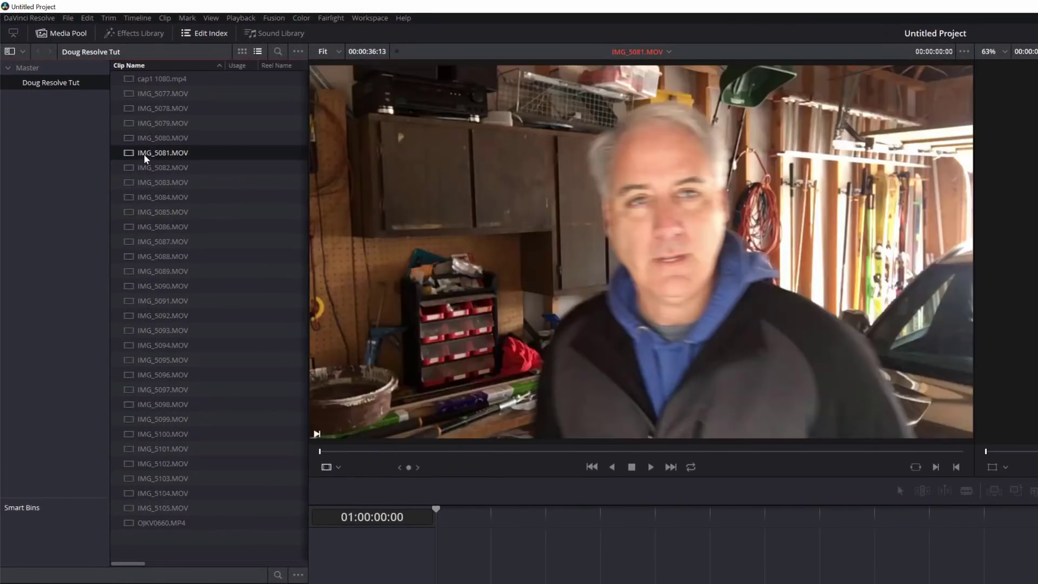
- Load IMG_5077.MOV in the source viewer, turn on its full clip audio waveform and scrub through the clip
click(138, 91)
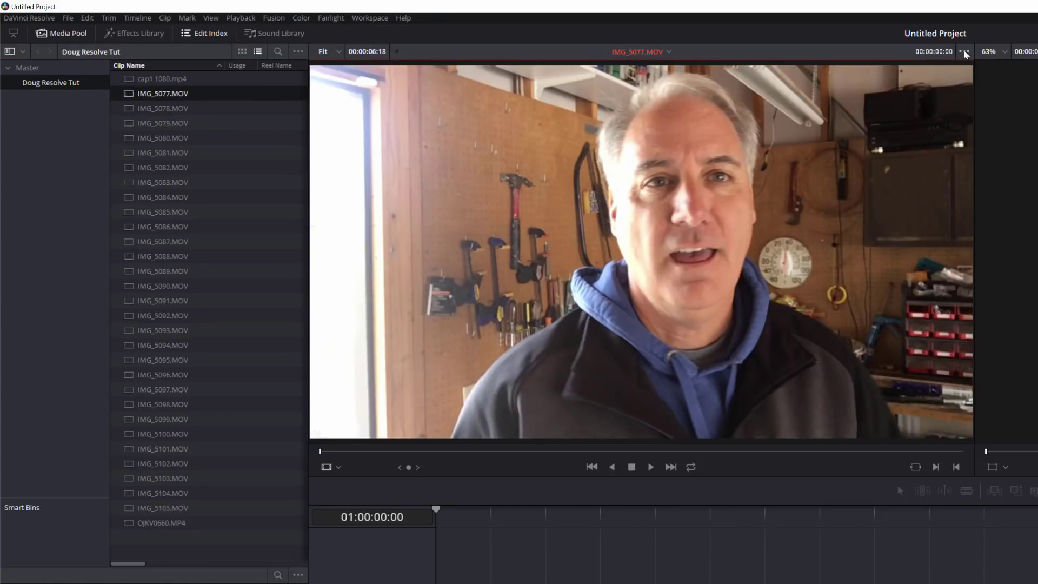
click(964, 52)
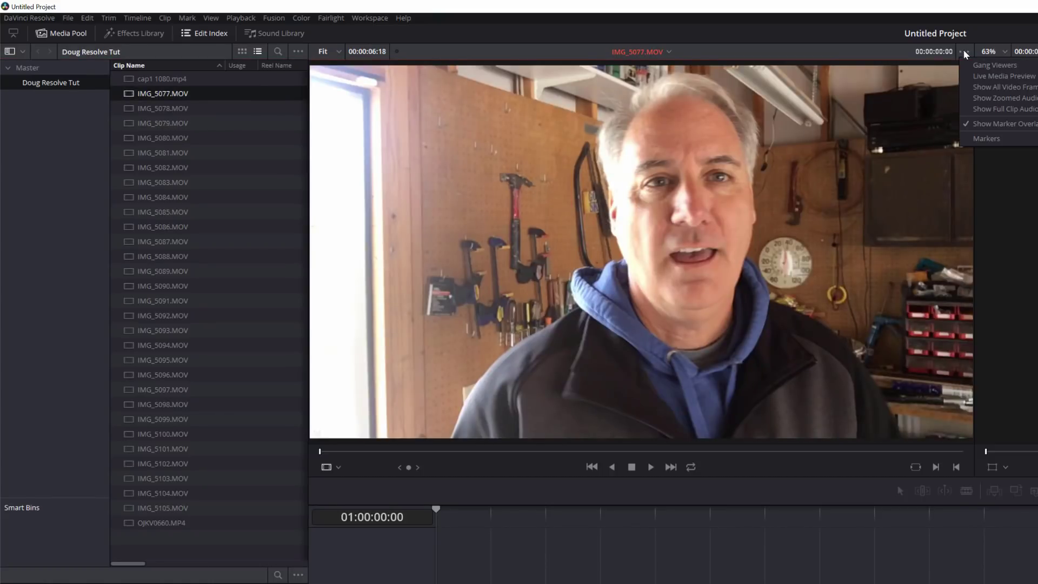
click(1004, 109)
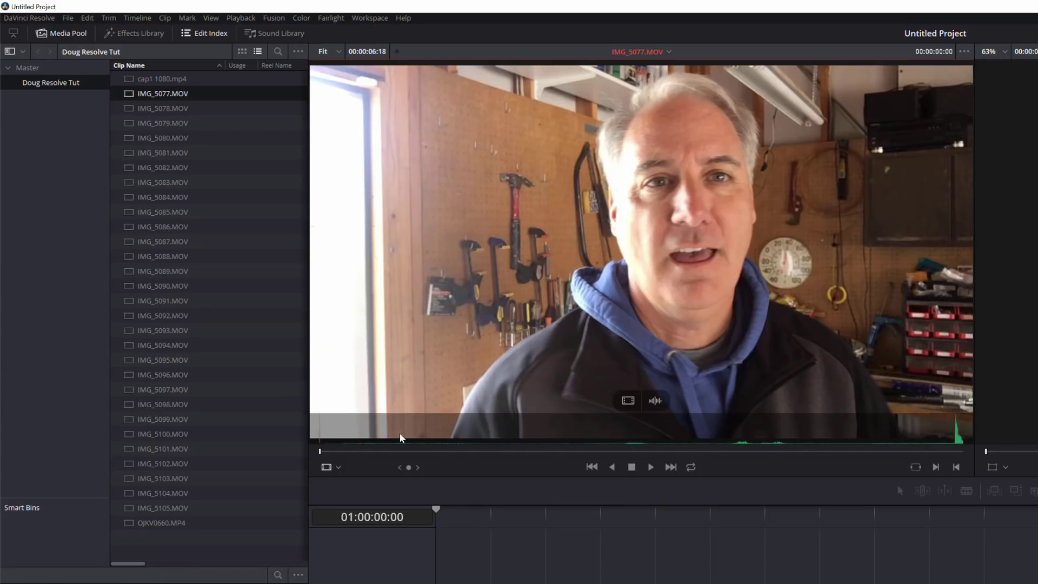
drag(378, 427, 914, 451)
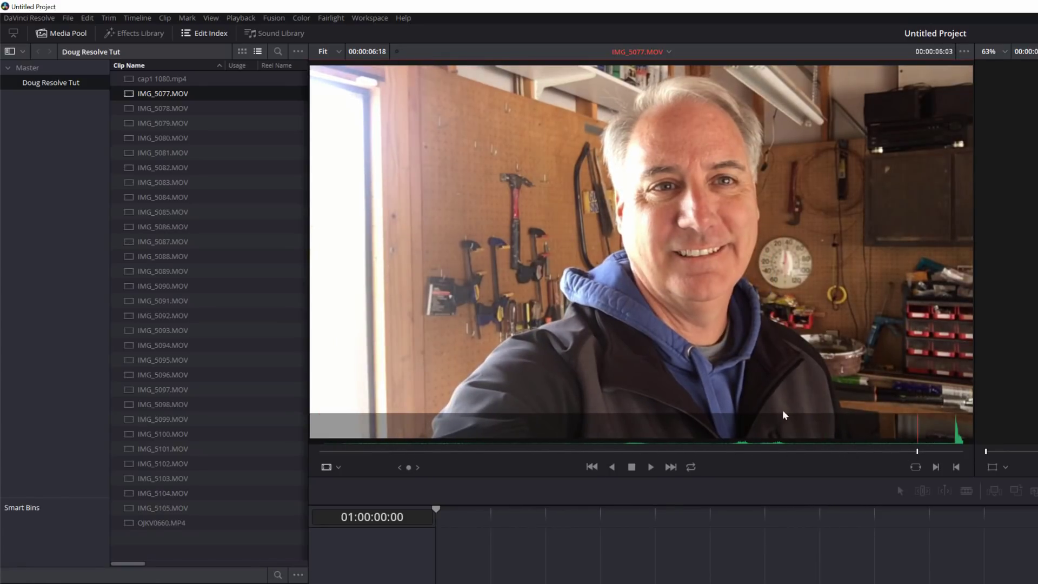
- Scrub through IMG_5078.MOV, IMG_5079.MOV and IMG_5080.MOV against their audio waveforms, and load IMG_5081.MOV for preview
click(157, 108)
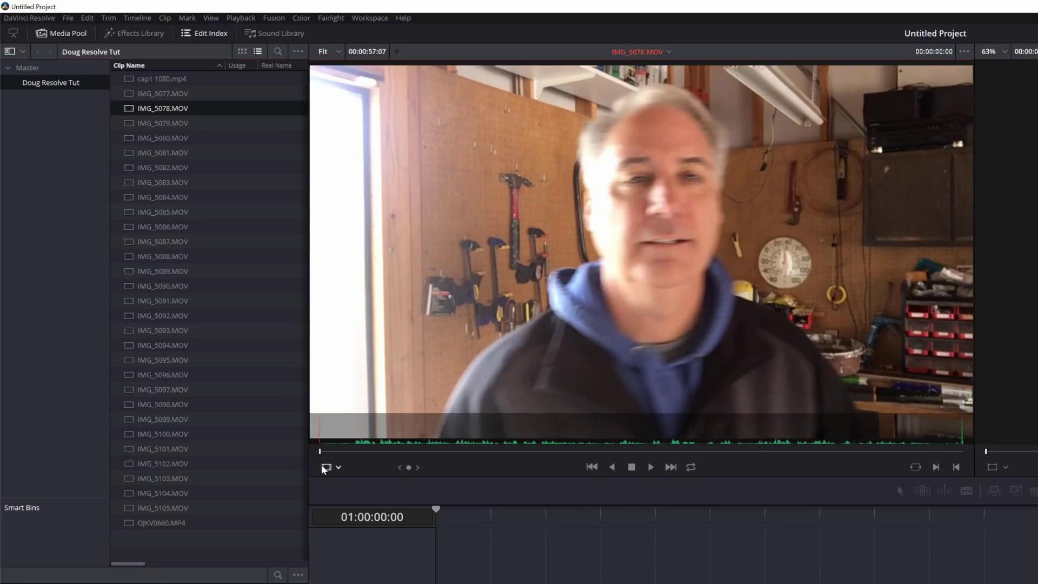
drag(354, 450, 939, 455)
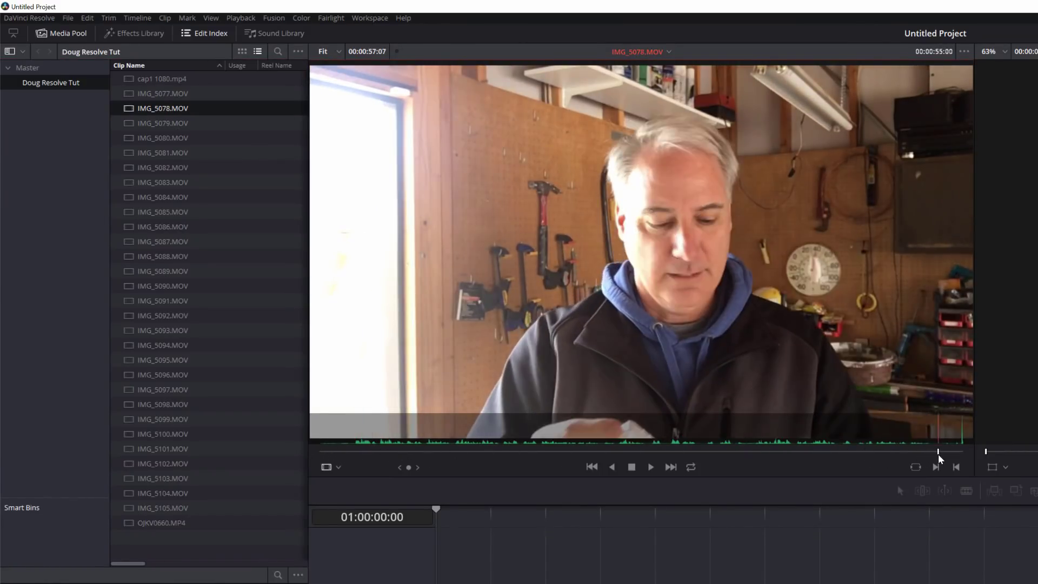
click(153, 125)
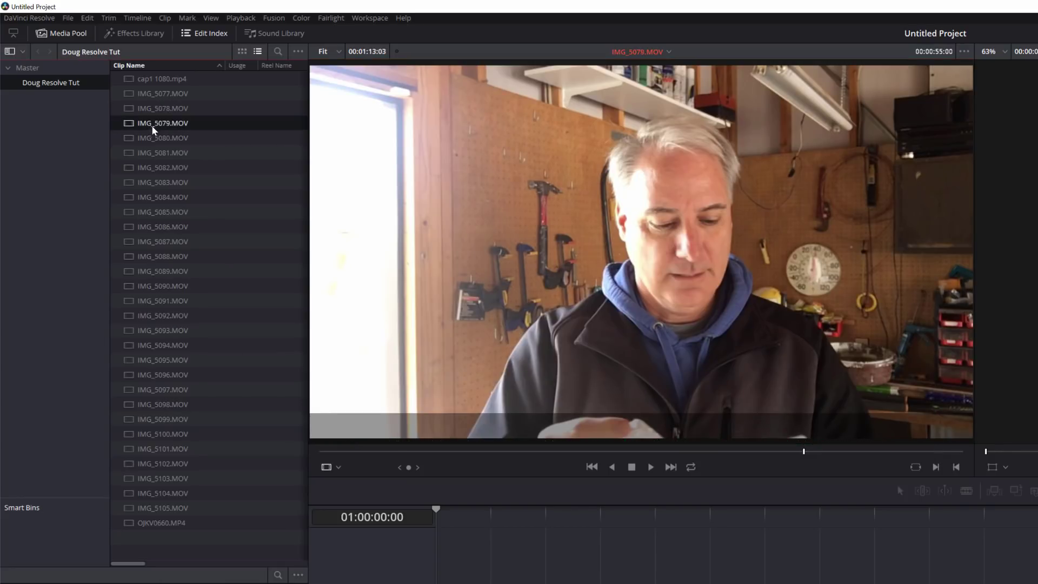
drag(386, 450, 927, 451)
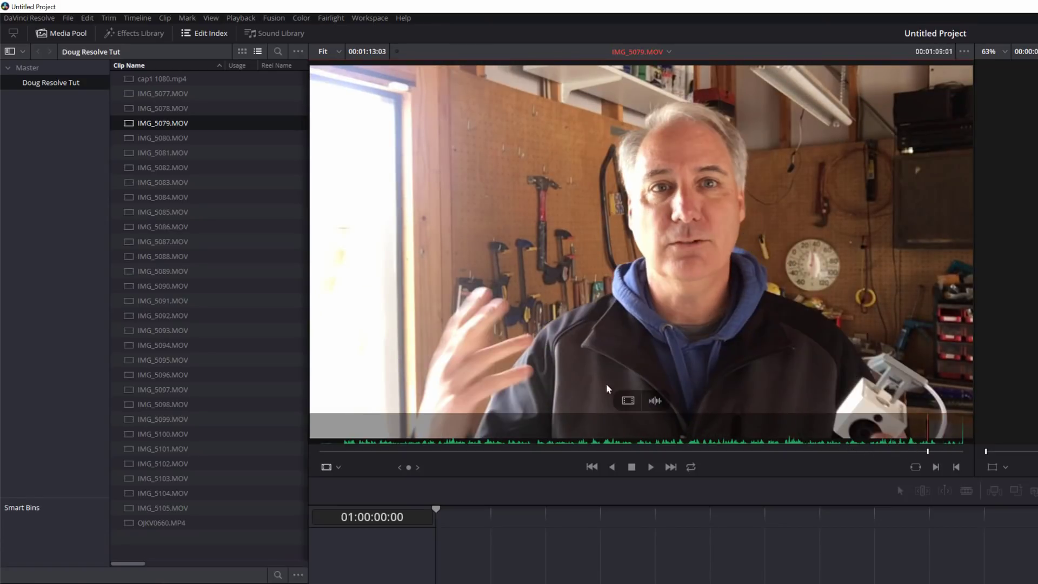
click(138, 137)
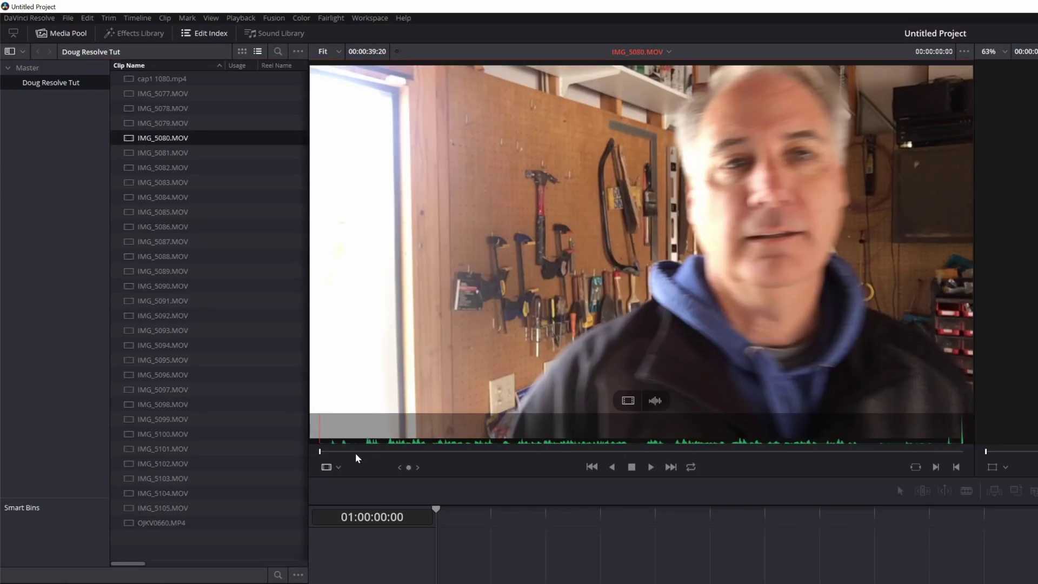
click(356, 453)
drag(371, 452, 832, 452)
click(138, 153)
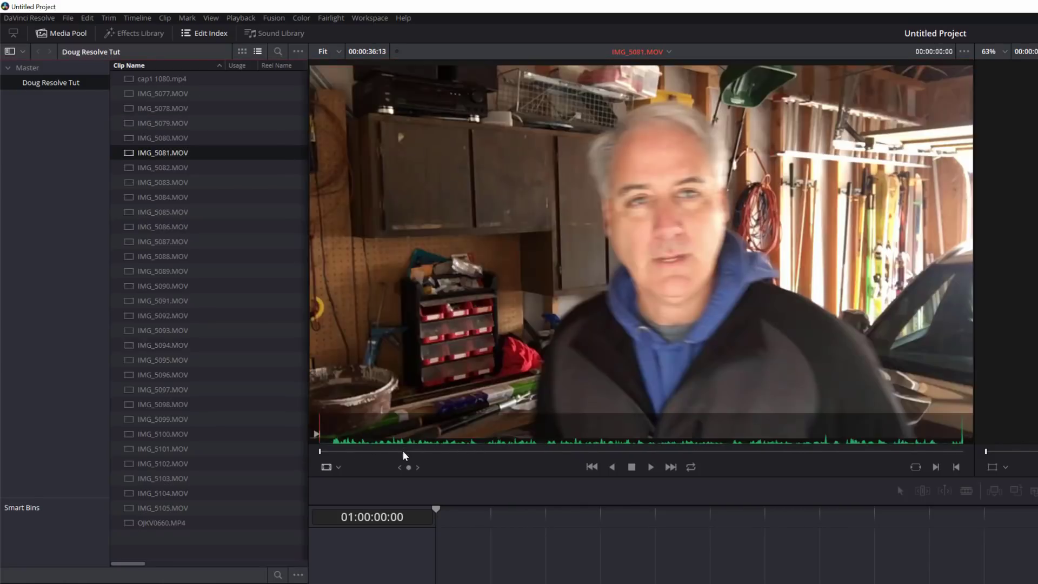
- Reload IMG_5080.MOV and set its In point at 00:00:02:23, where the speech begins
click(151, 137)
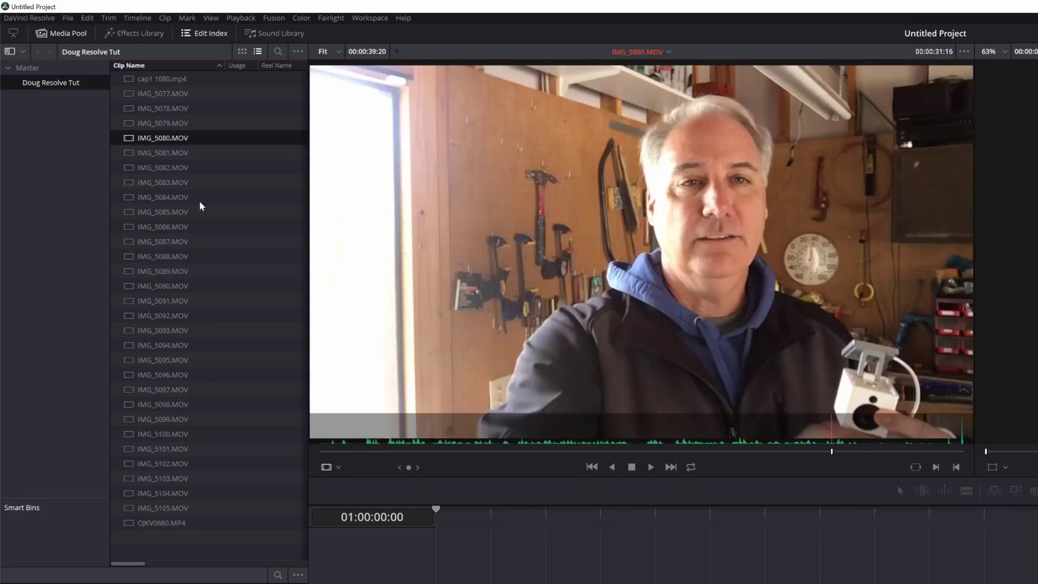
click(356, 450)
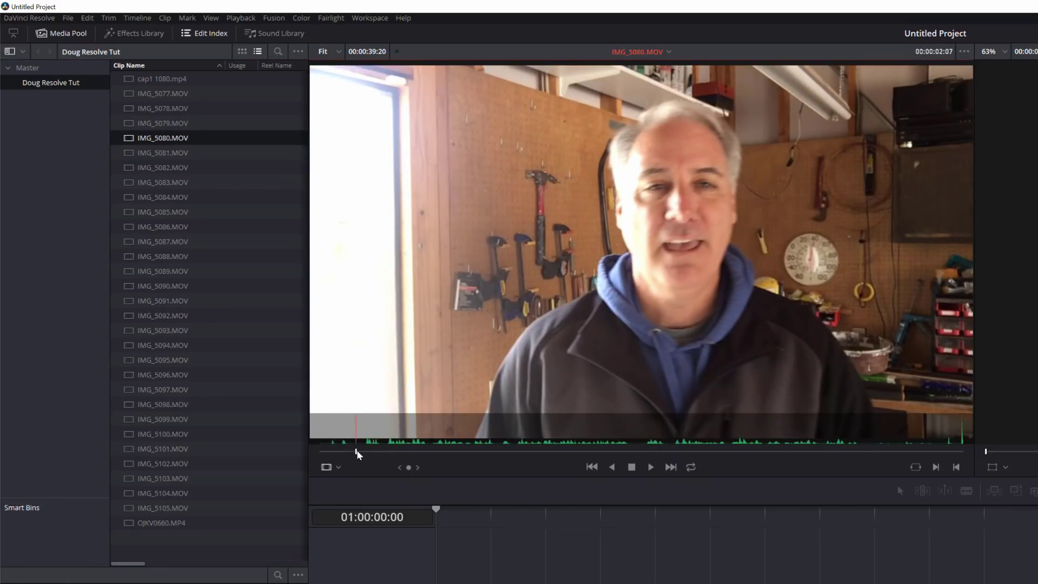
click(462, 450)
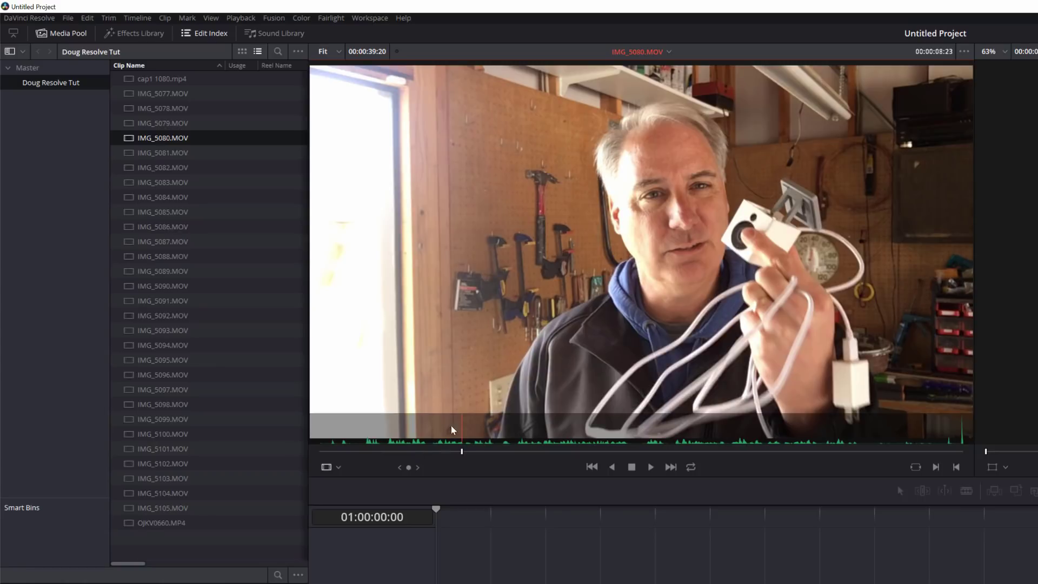
click(363, 451)
drag(363, 451, 364, 453)
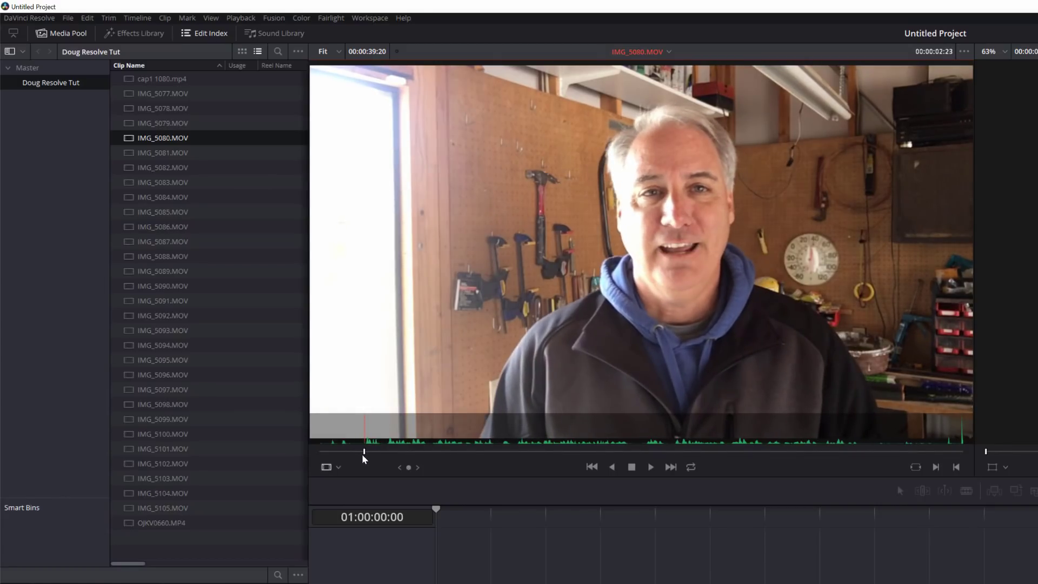
key(i)
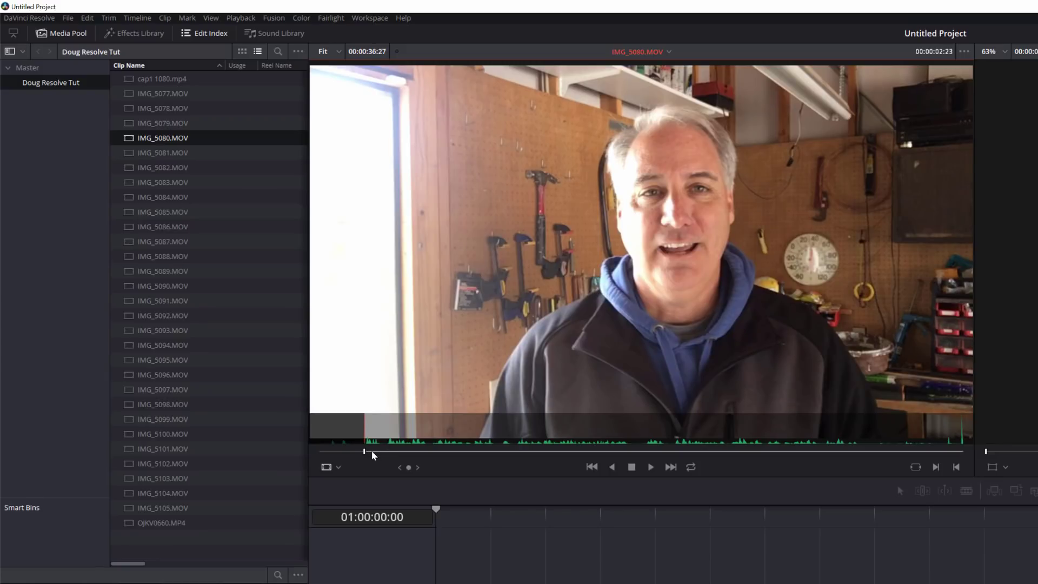
- Find the end of the usable section of IMG_5080.MOV and set its Out point at 00:00:33:05
click(459, 452)
drag(483, 452, 839, 450)
key(space)
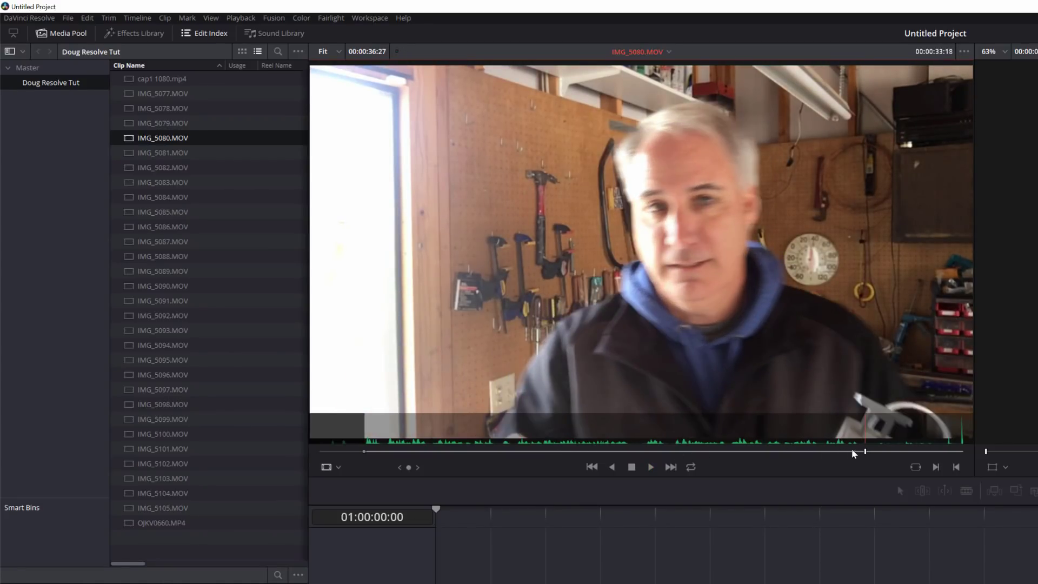
click(850, 450)
key(space)
key(space)
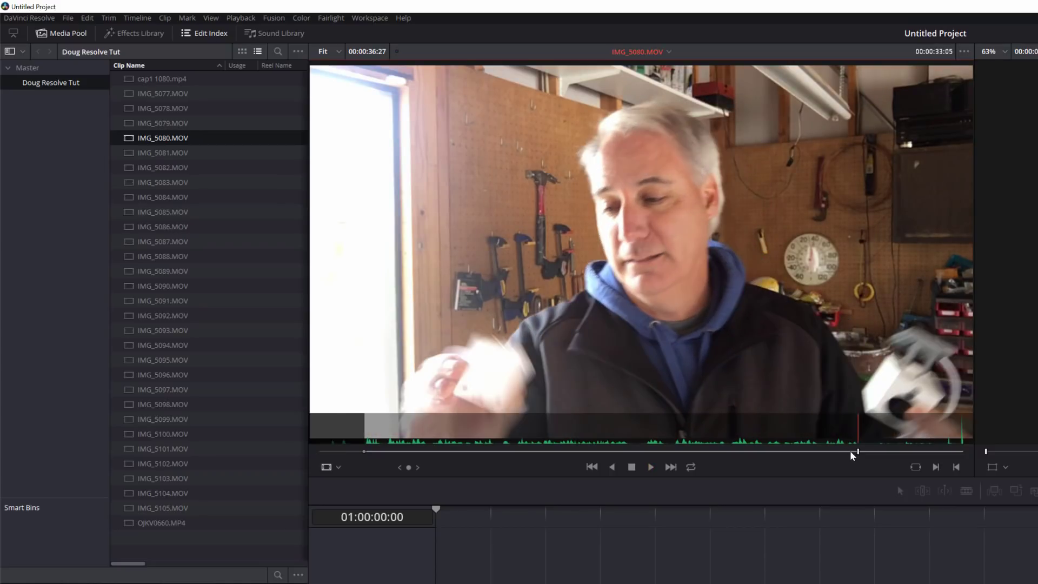
key(o)
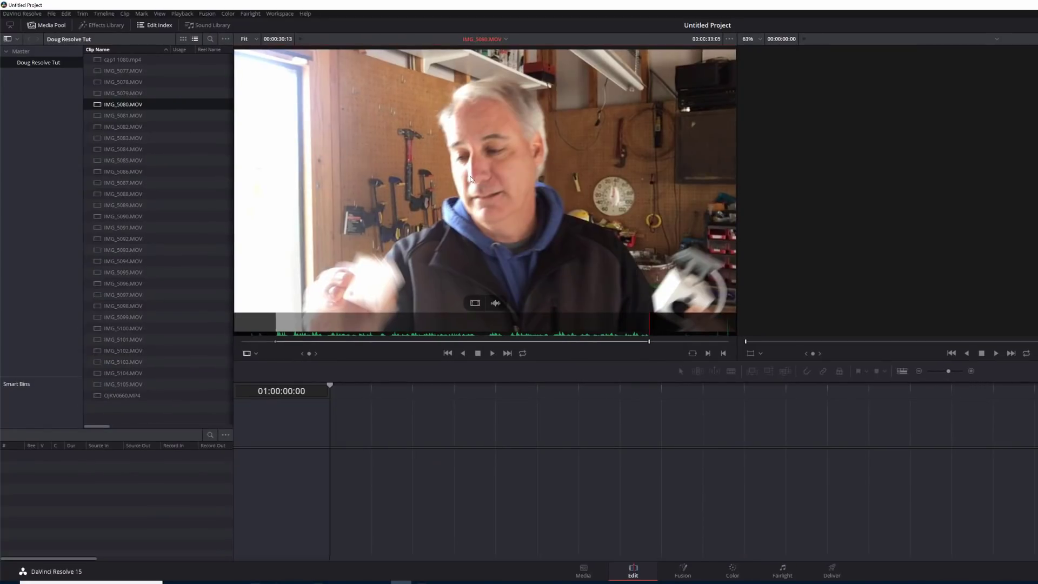
- Place the marked section of IMG_5080.MOV at the start of a new timeline and make the viewers taller
drag(452, 320, 372, 497)
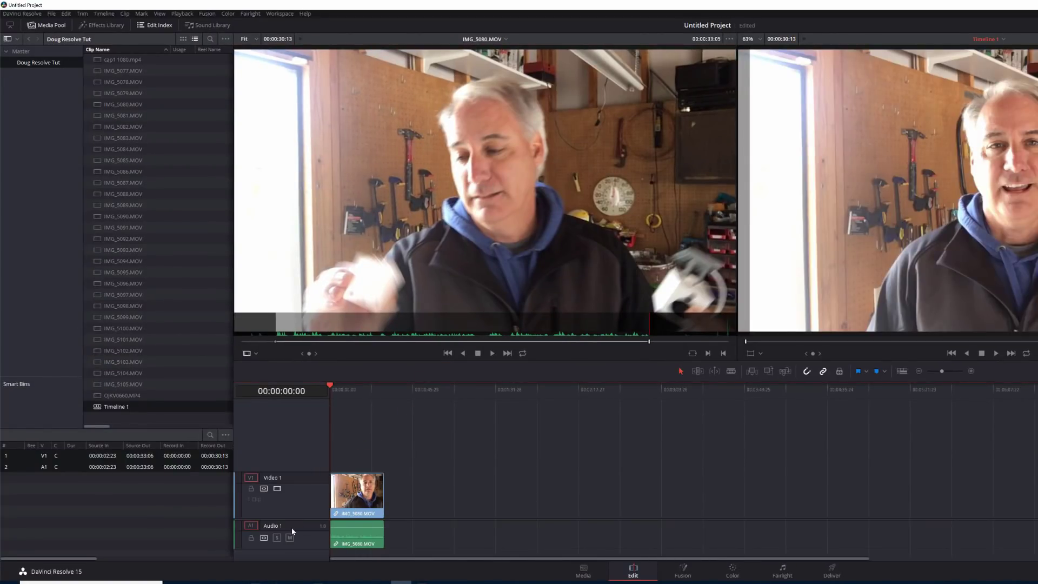
scroll(297, 494, down, 1)
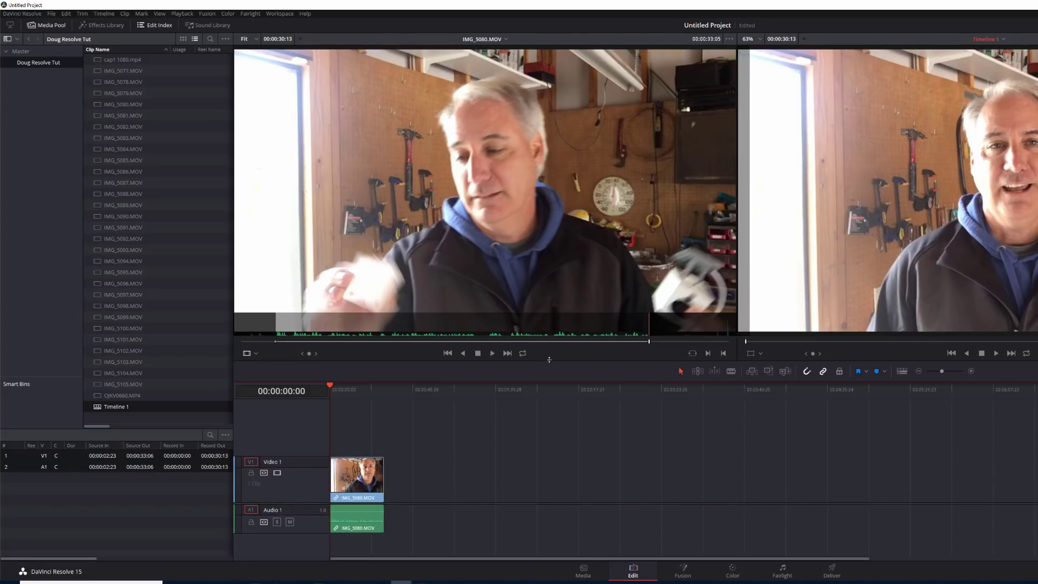
drag(551, 361, 551, 404)
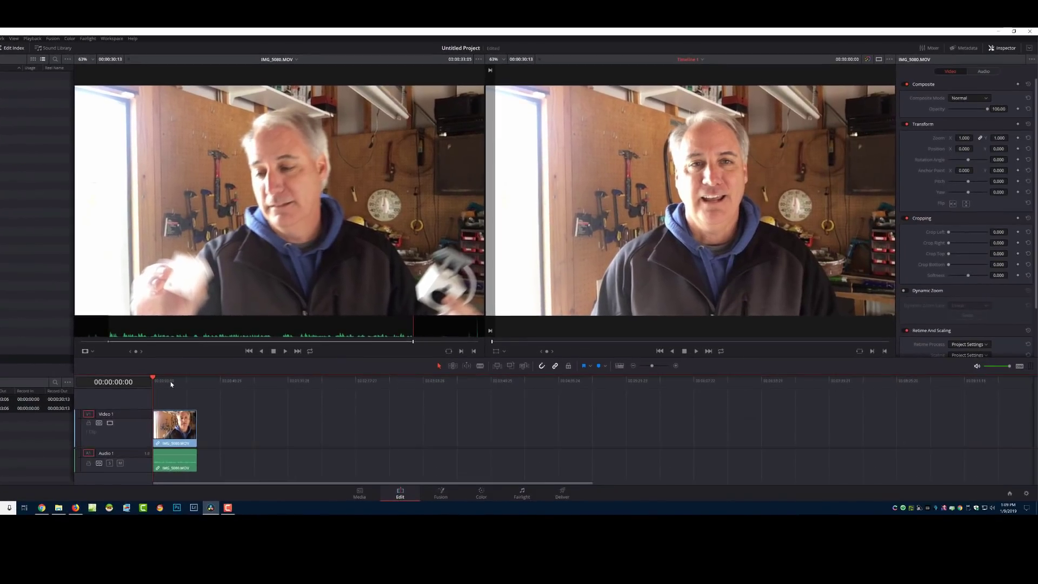
- Play the opening of the timeline clip and ripple trim its start to 00:00:01:11, closing the gap
key(space)
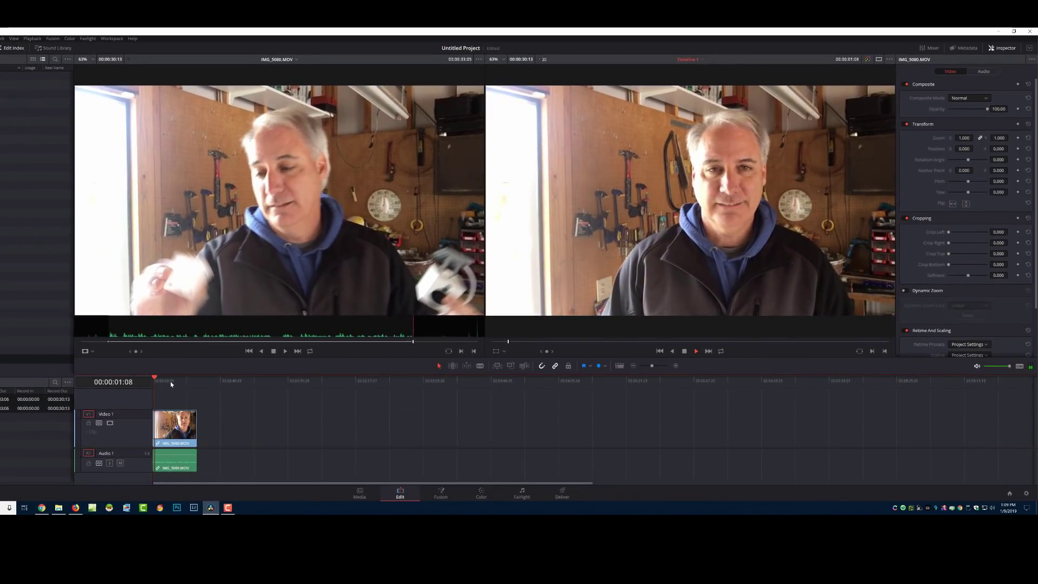
key(space)
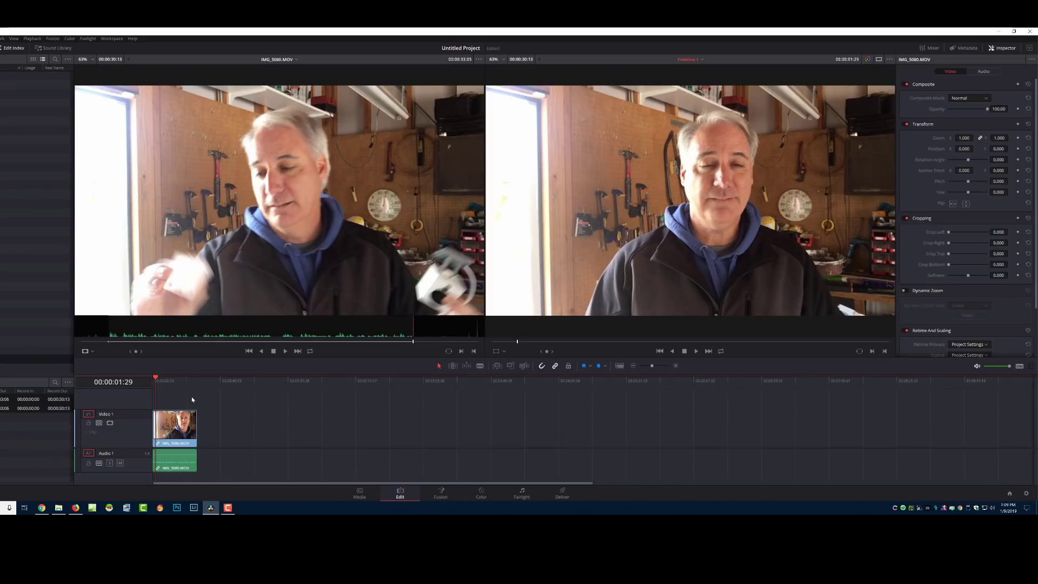
key(ctrl+equal)
key(ctrl+equal)
key(ctrl+equal)
key(ctrl+equal)
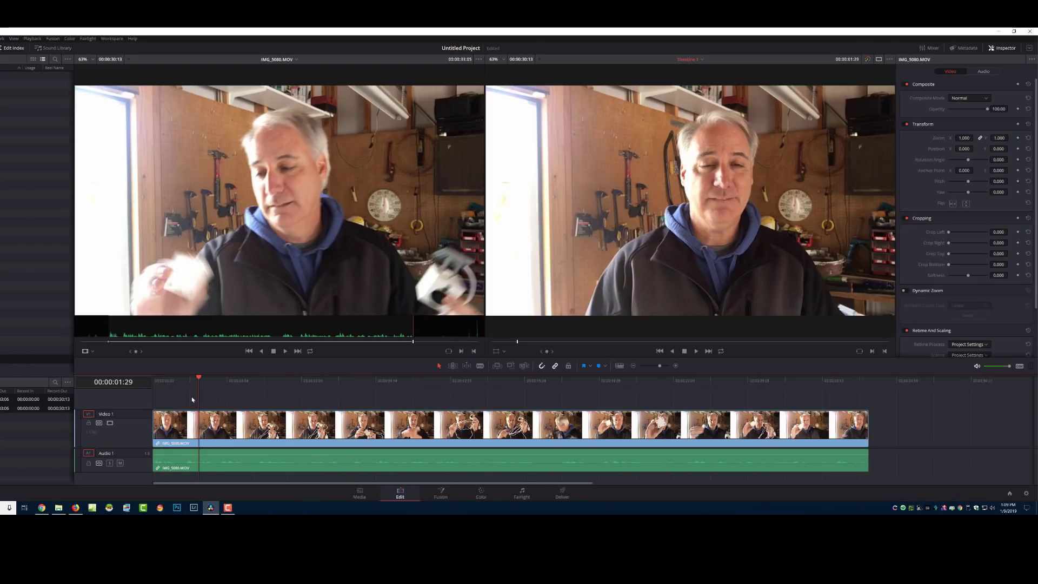
drag(199, 382, 186, 386)
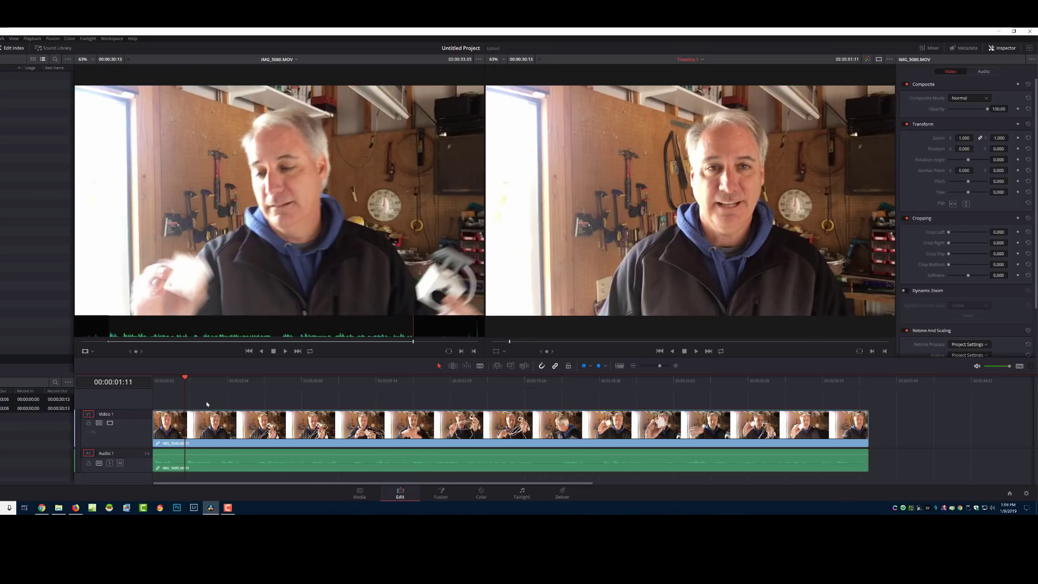
key(ctrl+shift+bracketleft)
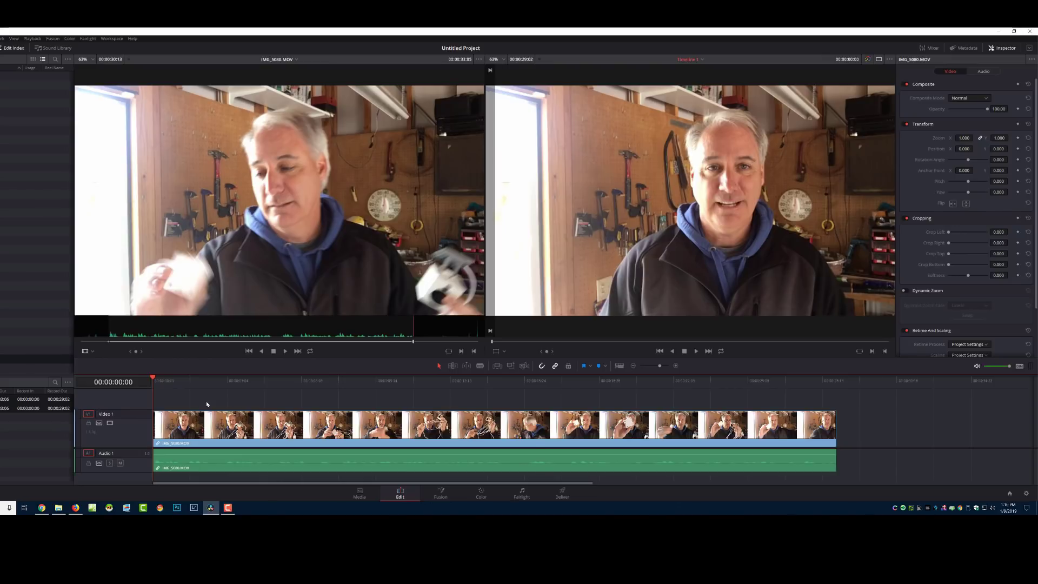
- Play the trimmed timeline clip briefly and raise its audio clip volume to 12.00
key(space)
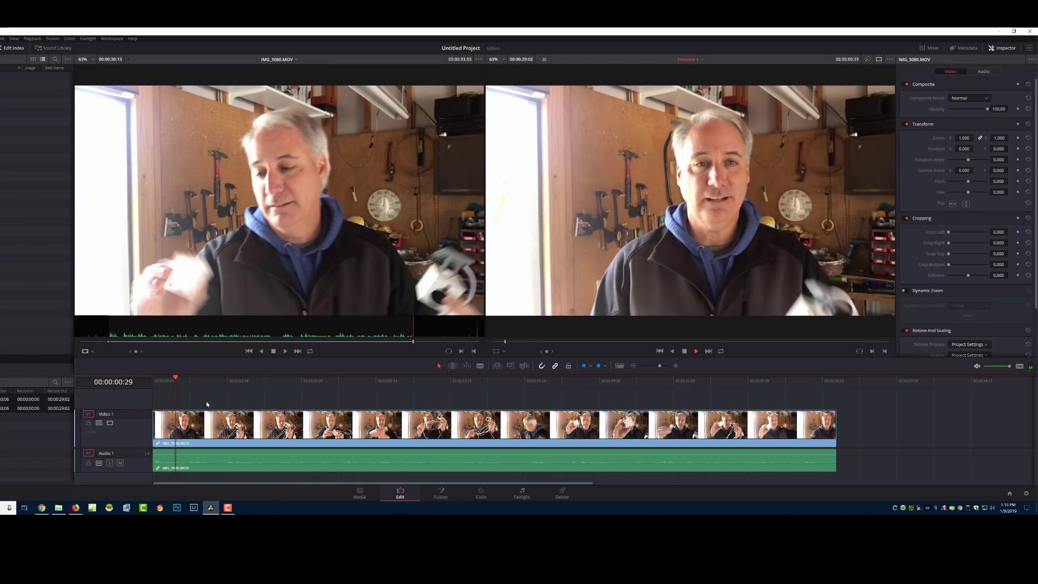
click(260, 459)
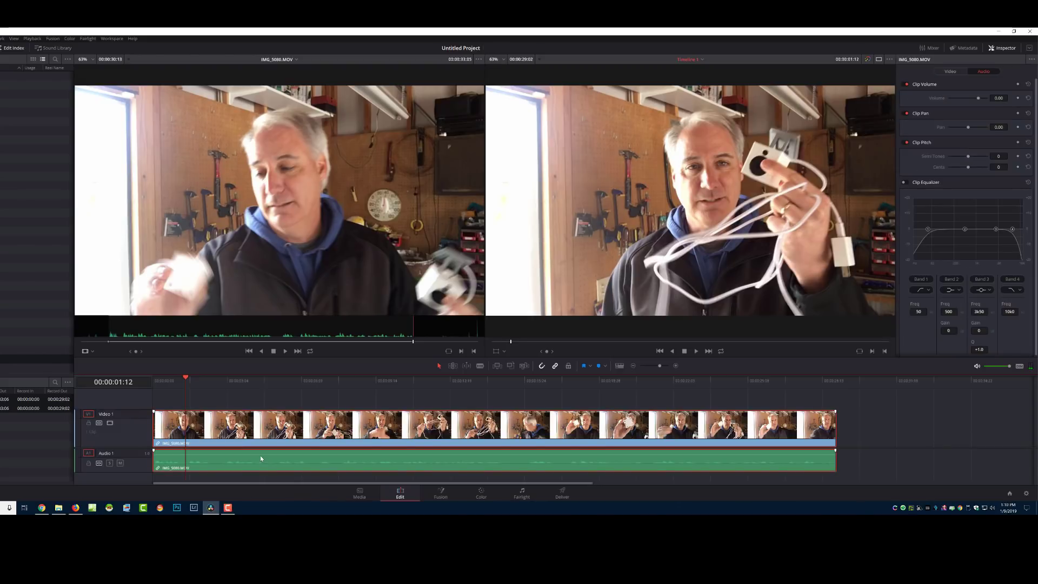
key(ctrl+alt+equal)
key(ctrl+alt+equal)
key(ctrl+alt+equal)
key(ctrl+alt+equal)
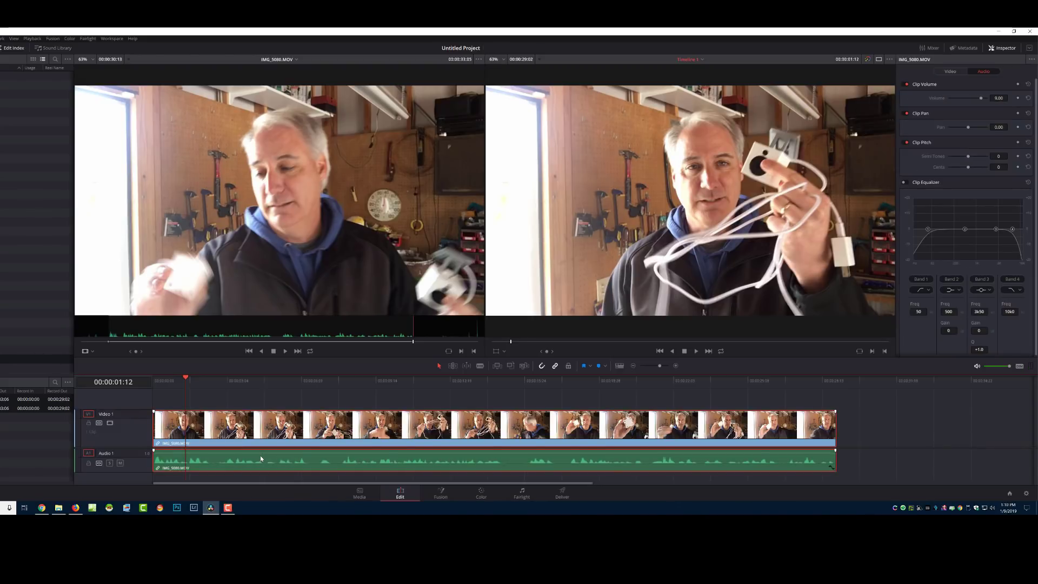
key(ctrl+alt+equal)
key(ctrl+alt+equal)
key(ctrl+alt+equal)
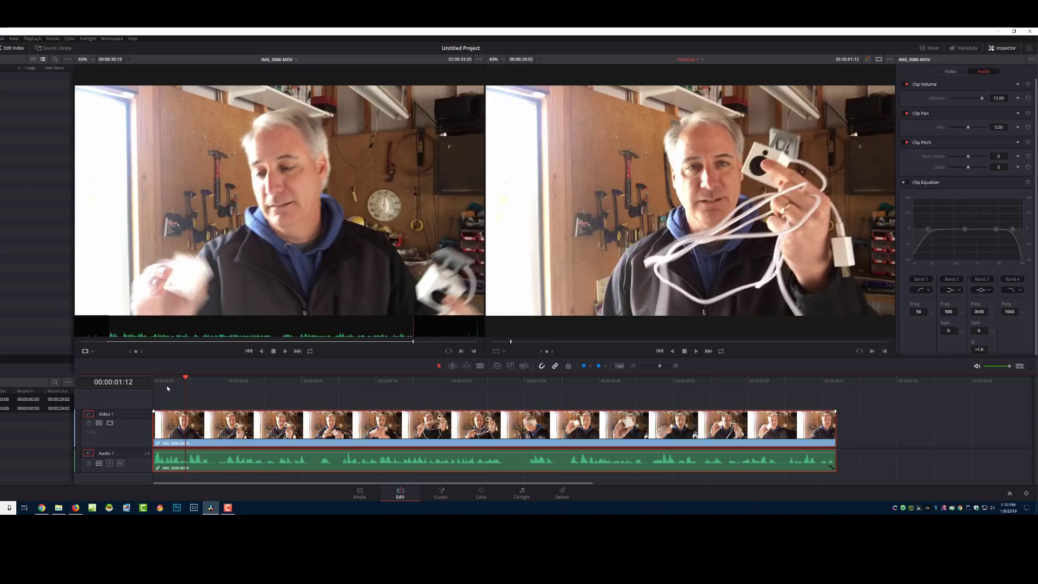
- Play the timeline from the beginning to about 00:00:06:04 to check the louder audio
mouse_move(168, 389)
mouse_down()
mouse_move(178, 381)
mouse_move(153, 383)
mouse_up()
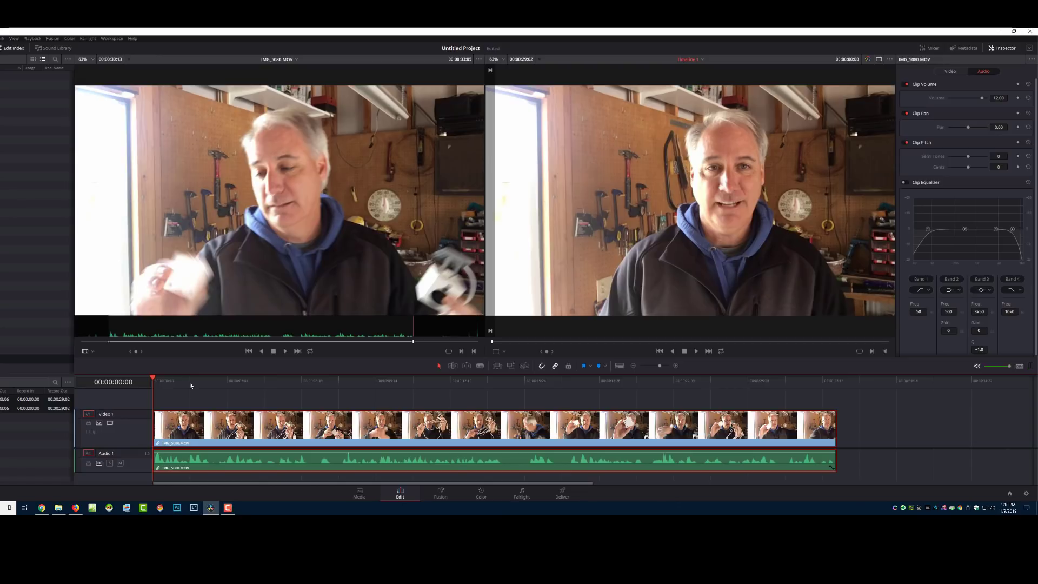
key(space)
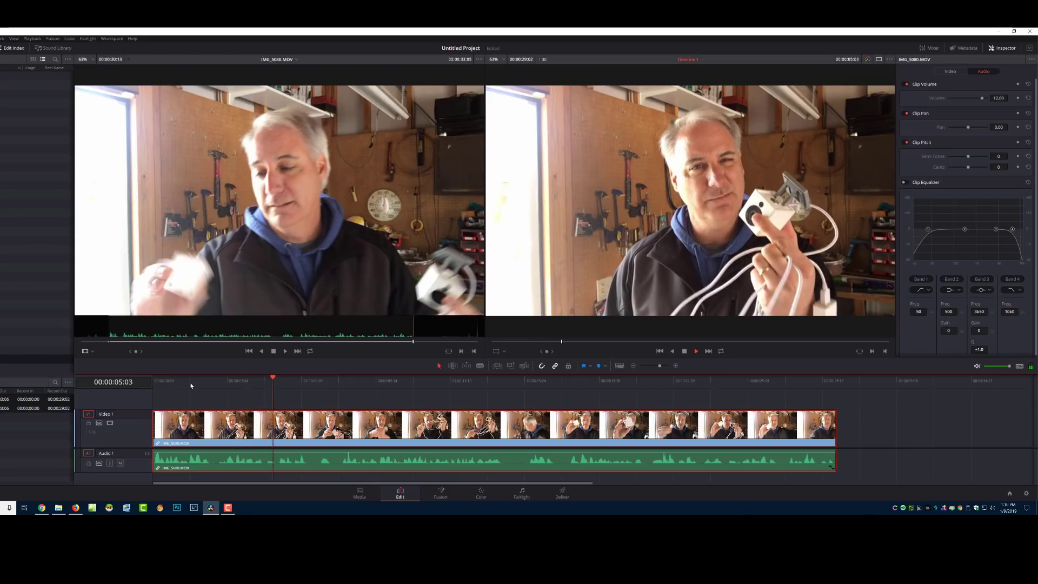
key(space)
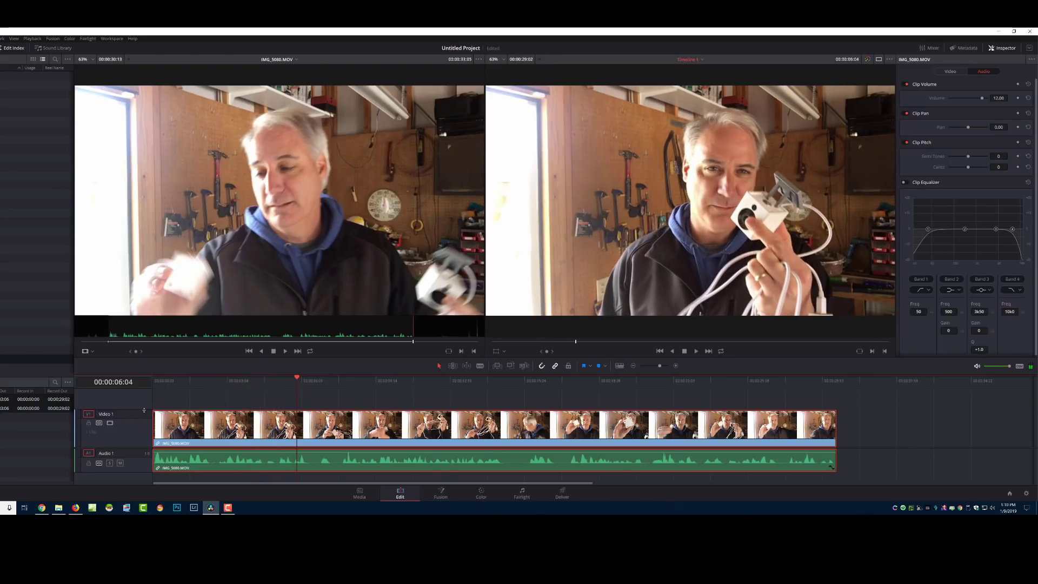
- Reduce the height of the Video 1 track and bring both tracks into view
drag(143, 409, 142, 421)
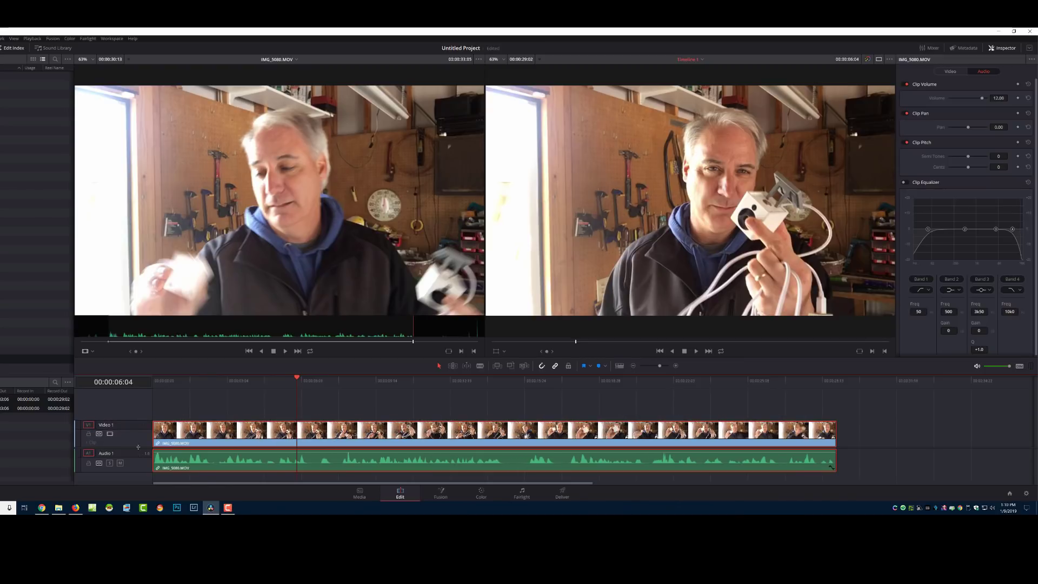
scroll(138, 454, up, 1)
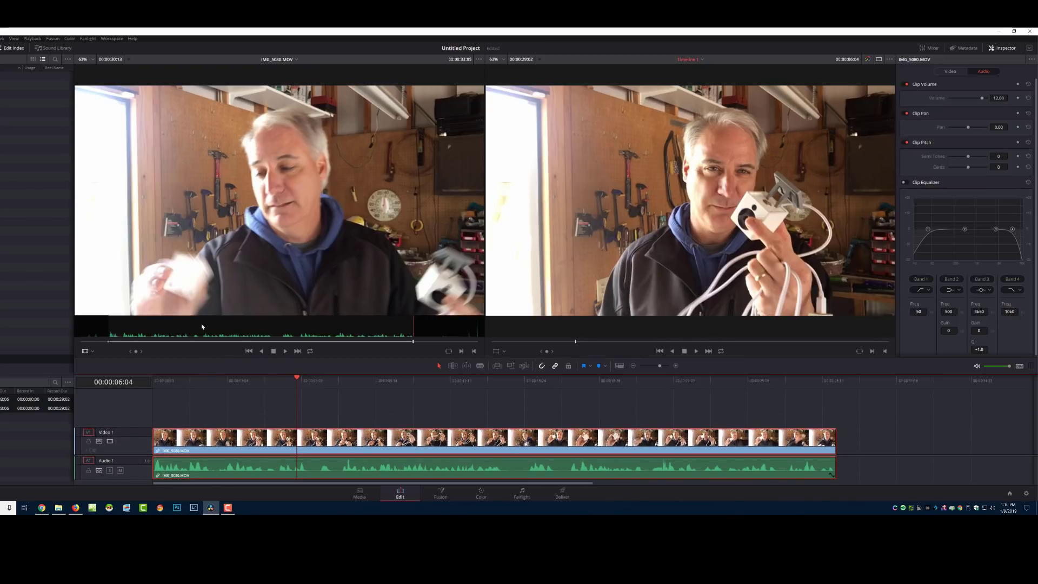
- Add a Text title on a new Video 2 track above the start of the video clip and open the title's settings
click(51, 67)
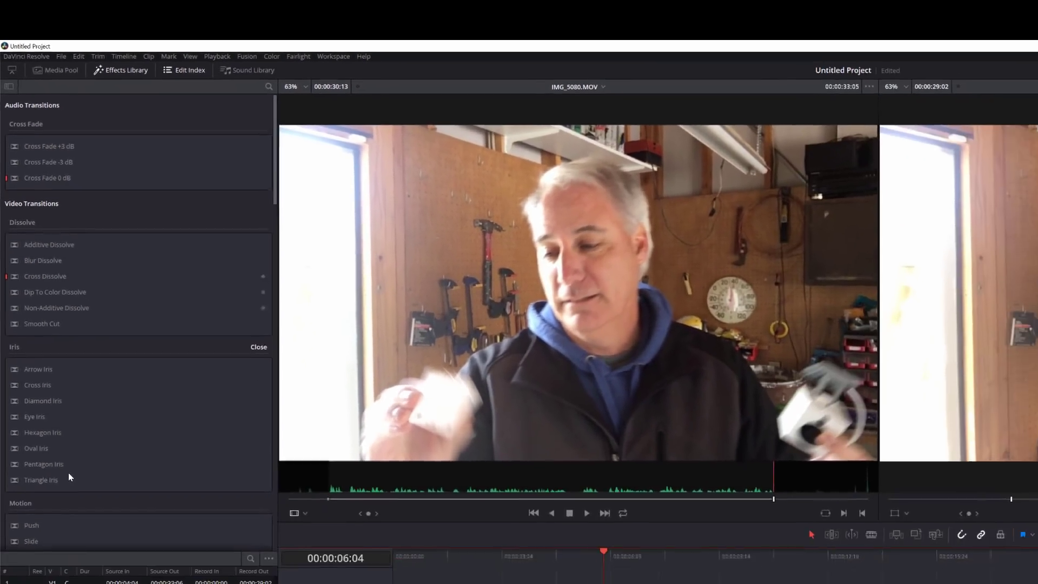
scroll(66, 445, down, 10)
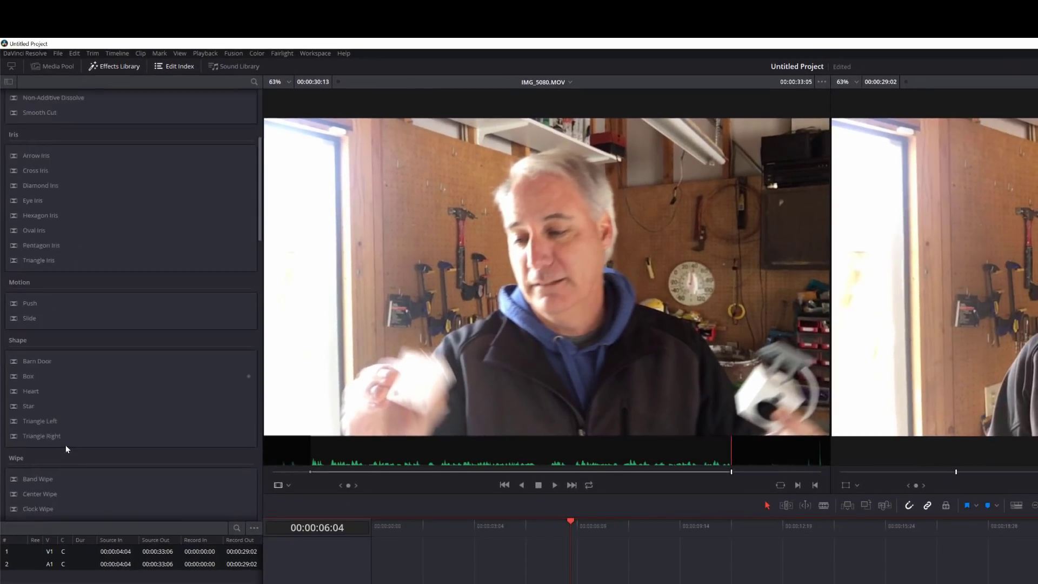
scroll(66, 440, down, 5)
drag(29, 253, 391, 514)
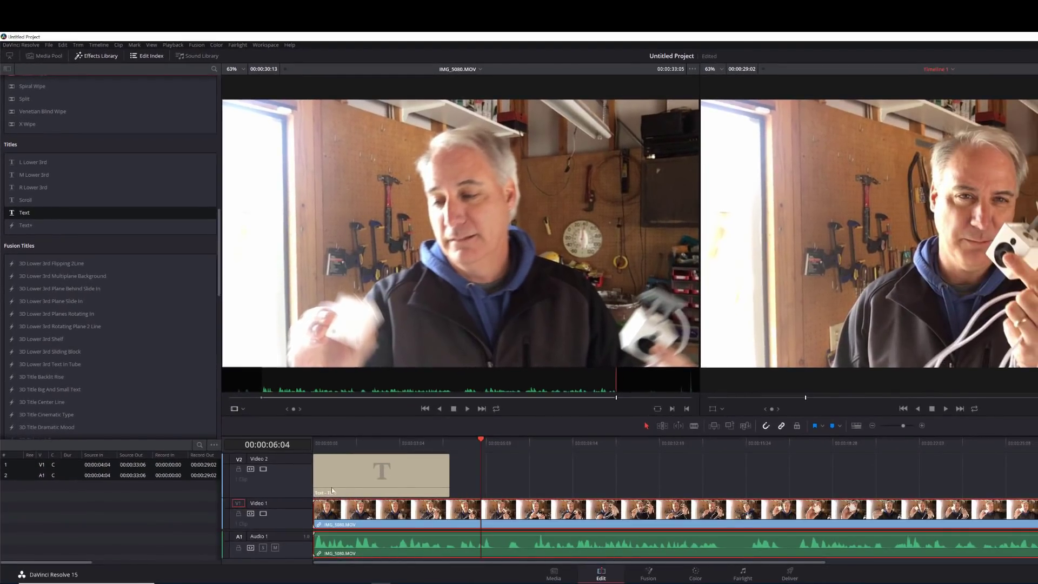
click(344, 446)
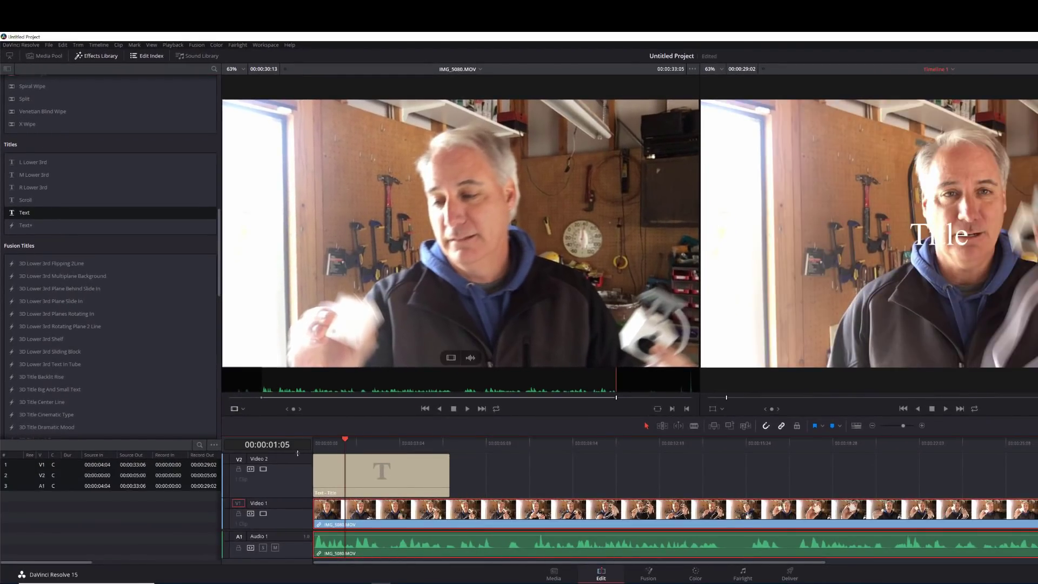
click(344, 482)
double_click(311, 476)
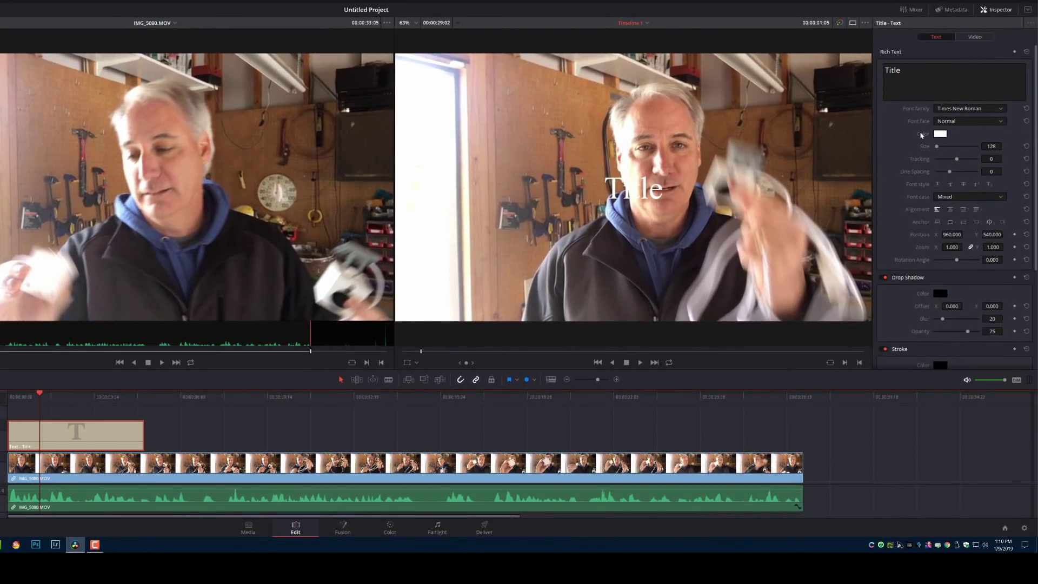
click(1001, 11)
click(1001, 10)
click(957, 10)
click(958, 10)
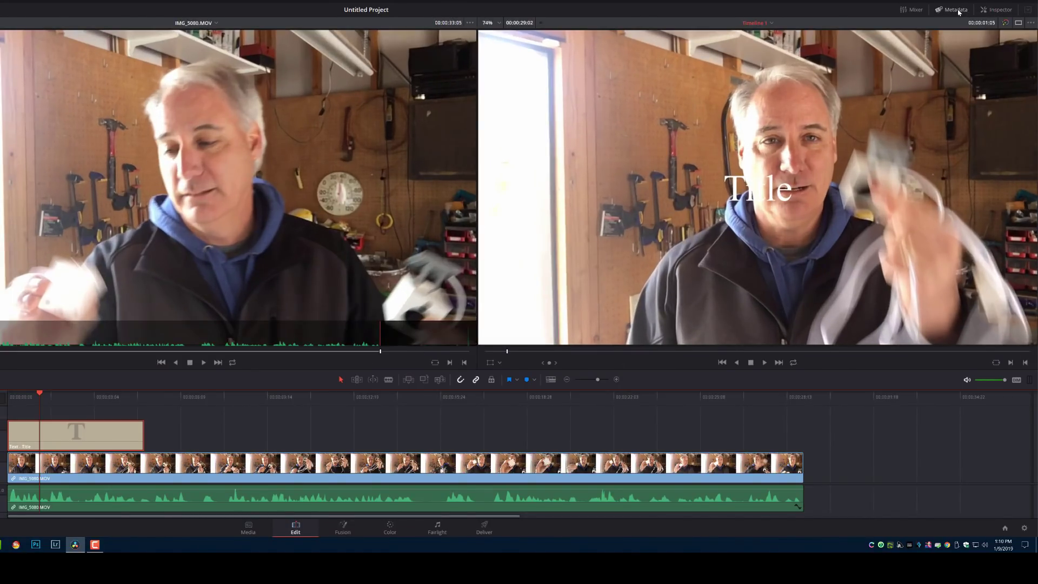
click(1001, 10)
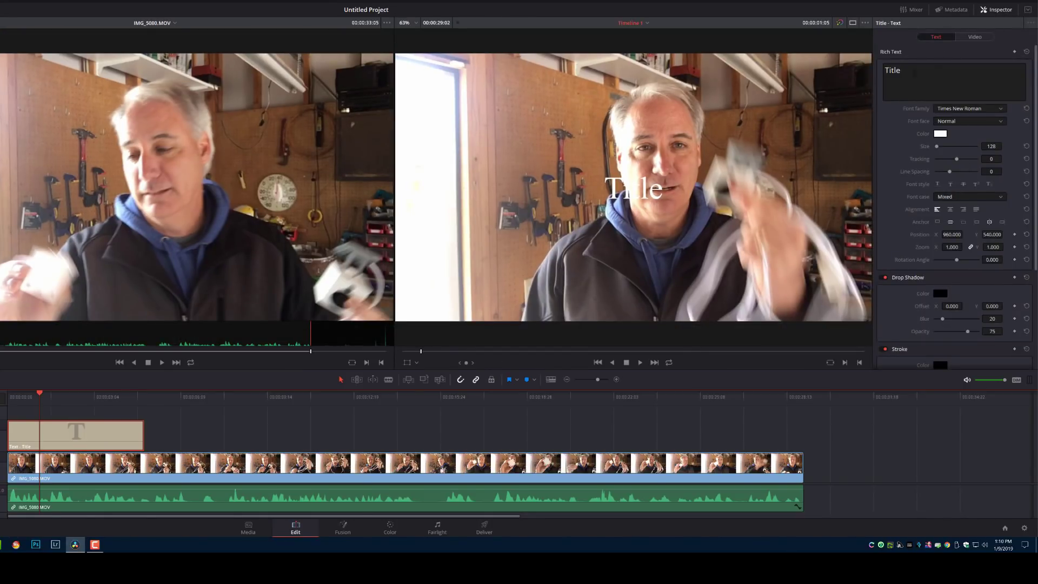
- Replace the placeholder title text with the presenter's full name and set its font family to Roboto Light
click(921, 70)
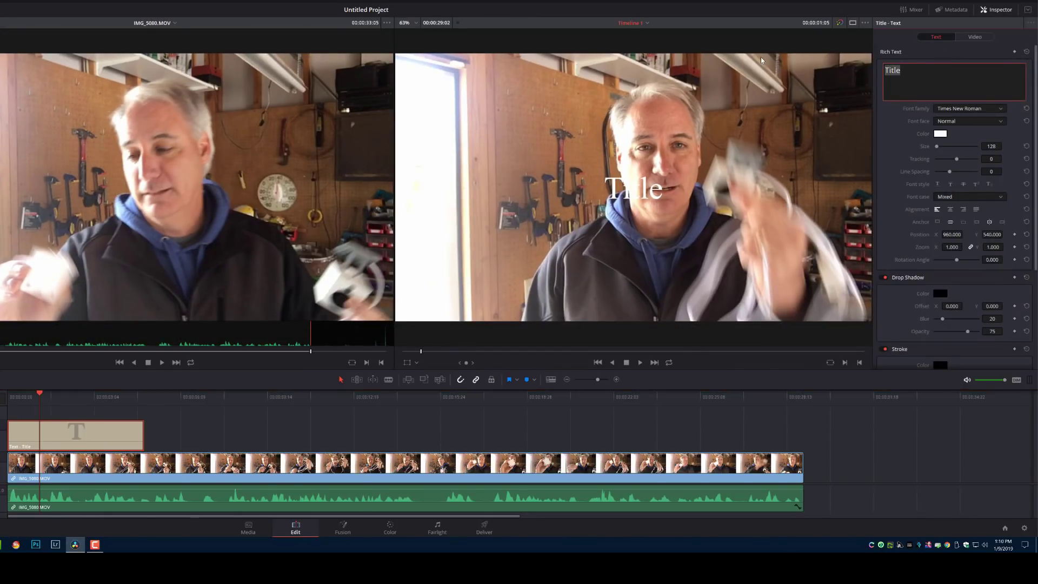
text(Dave D)
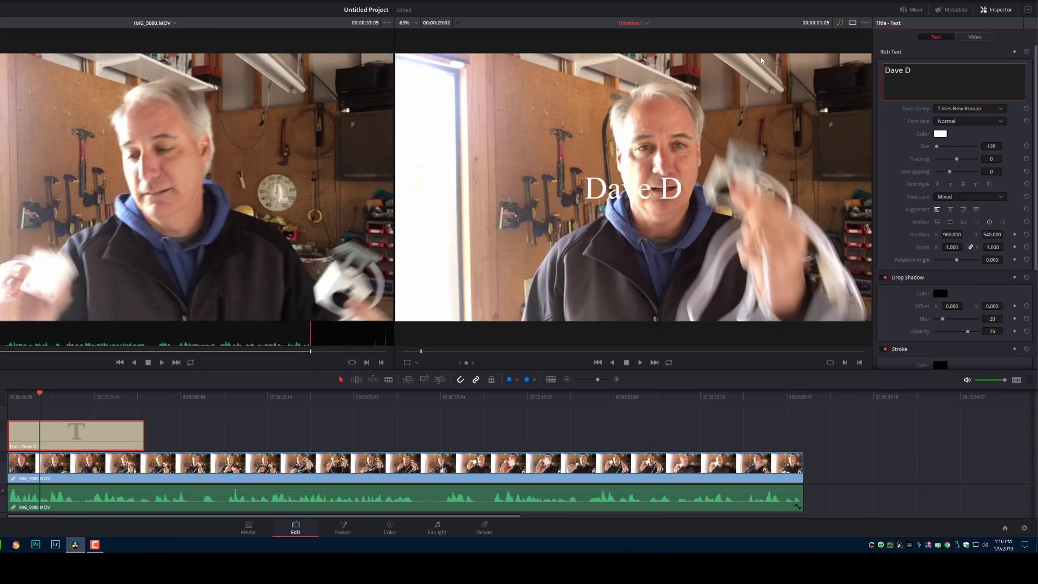
text(ugdale)
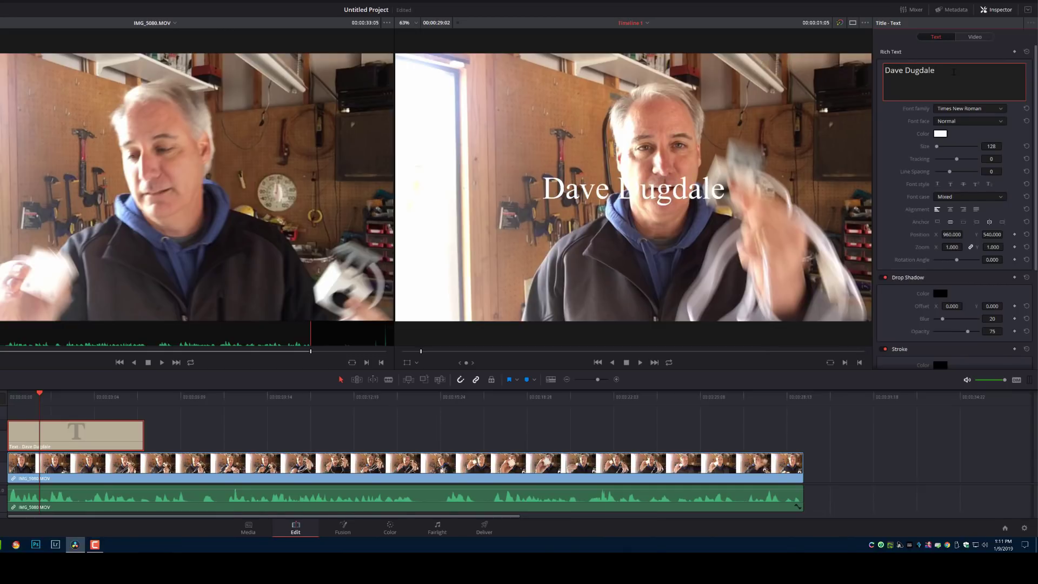
drag(954, 72, 865, 79)
click(942, 108)
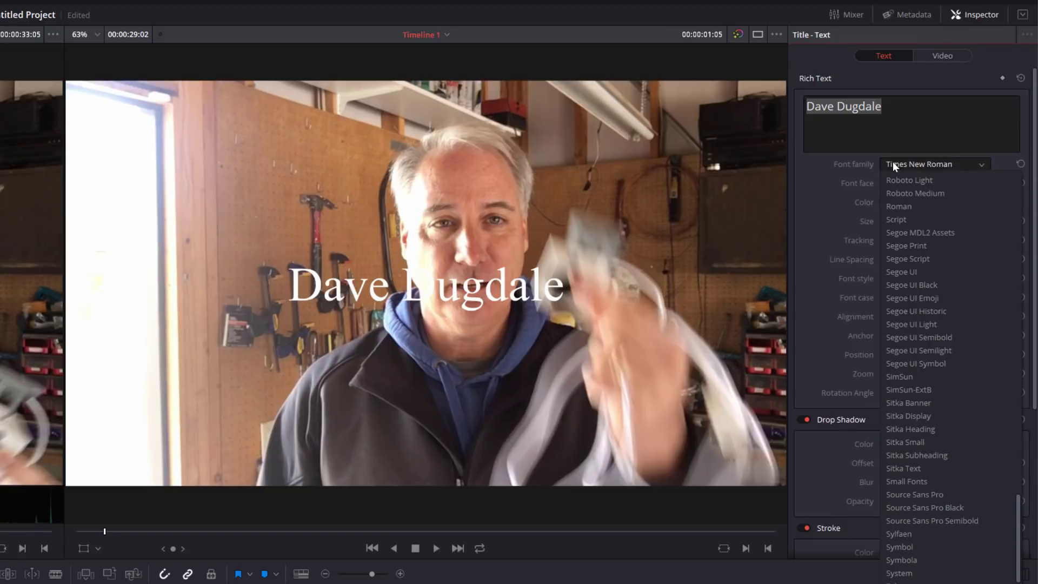
click(900, 179)
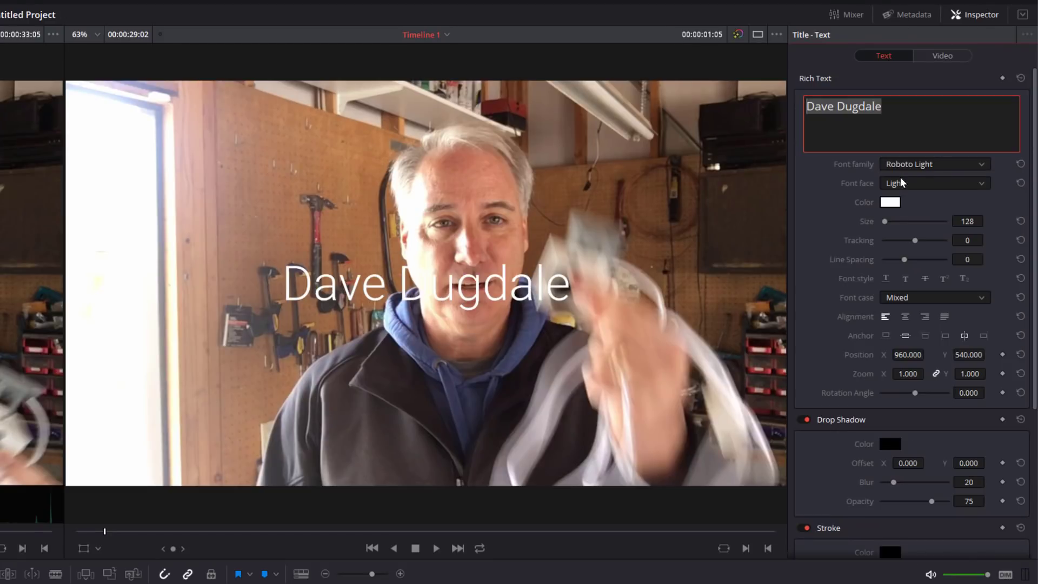
- Move the title to the lower-left of the frame and give it a background with outline width 4, width 0.609 and height 0.209
click(84, 550)
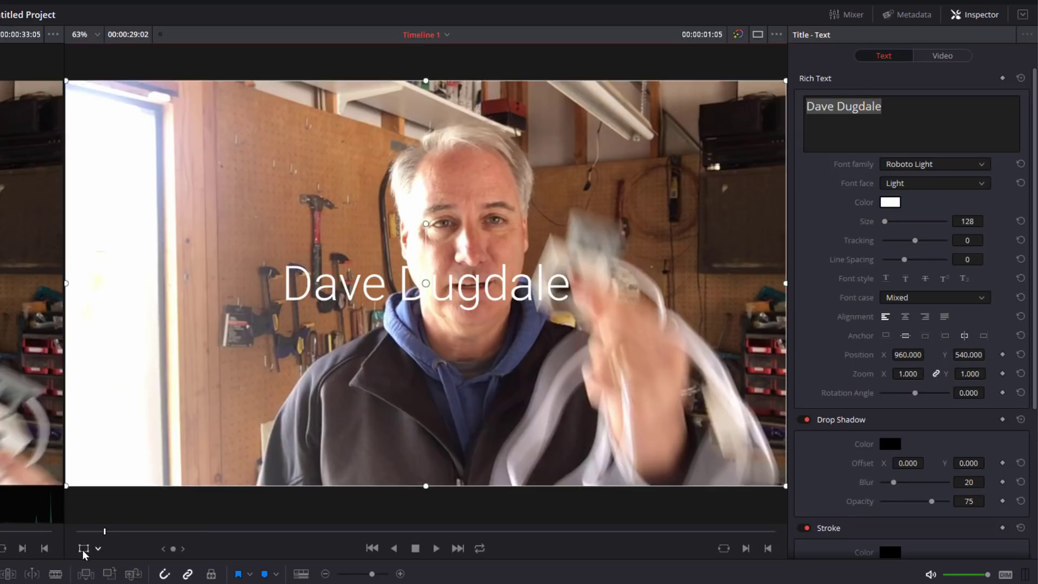
drag(367, 338, 271, 446)
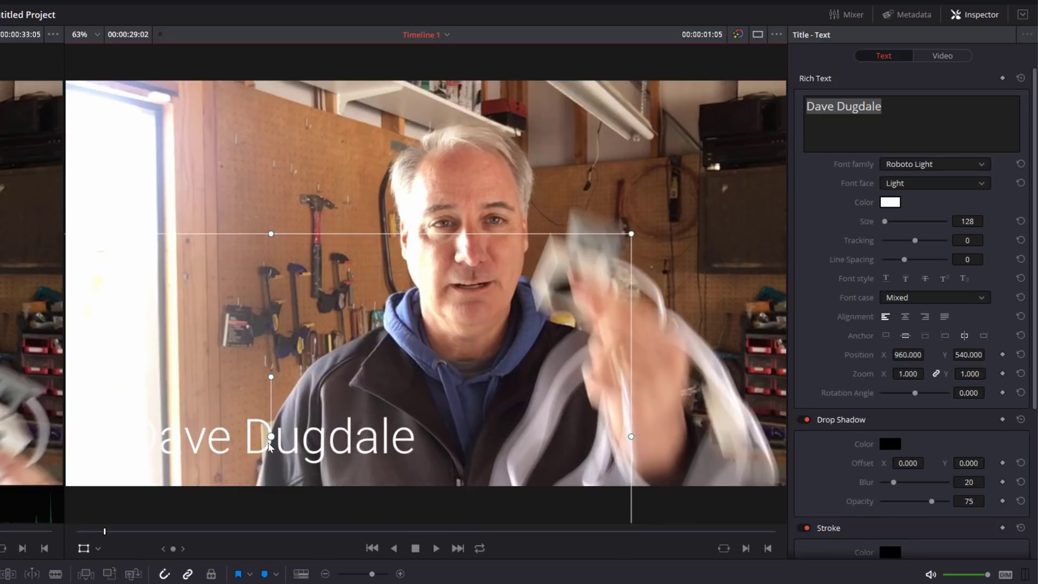
scroll(840, 367, down, 5)
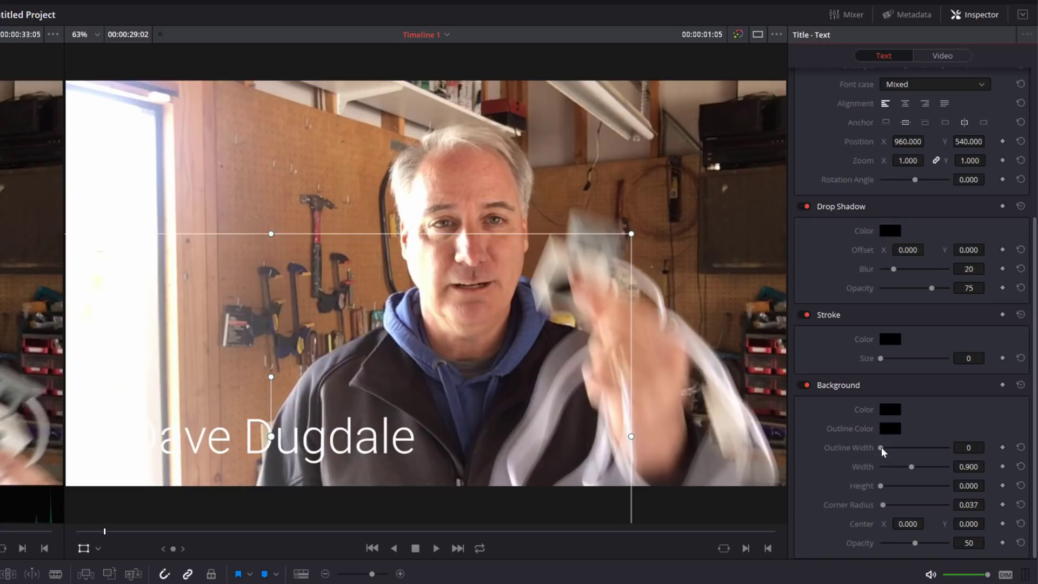
drag(881, 447, 890, 449)
drag(881, 486, 902, 468)
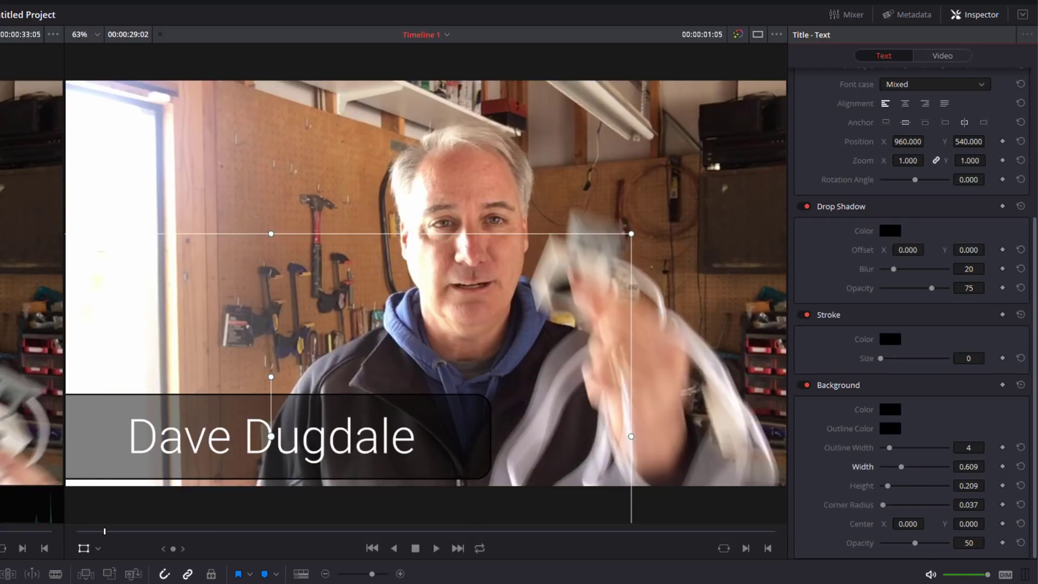
- Hide the on-screen transform handles, and shorten the title to end at 00:00:01:08
key(Home)
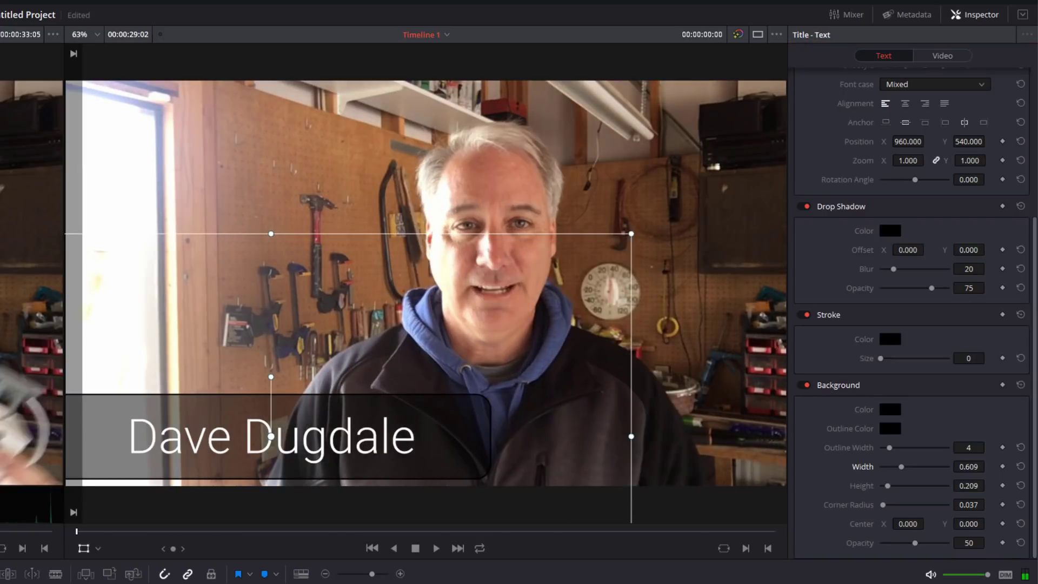
click(84, 549)
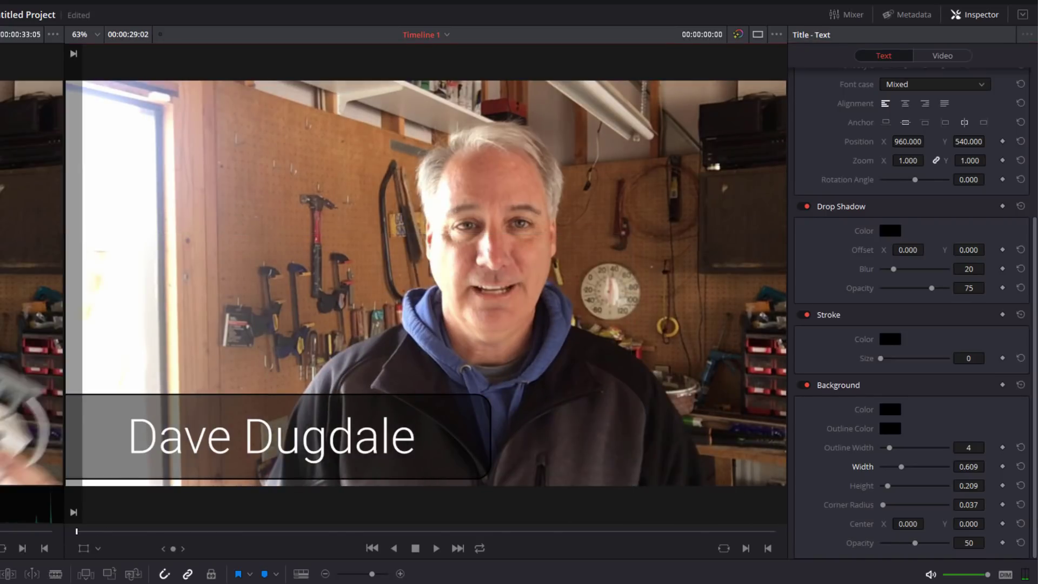
key(space)
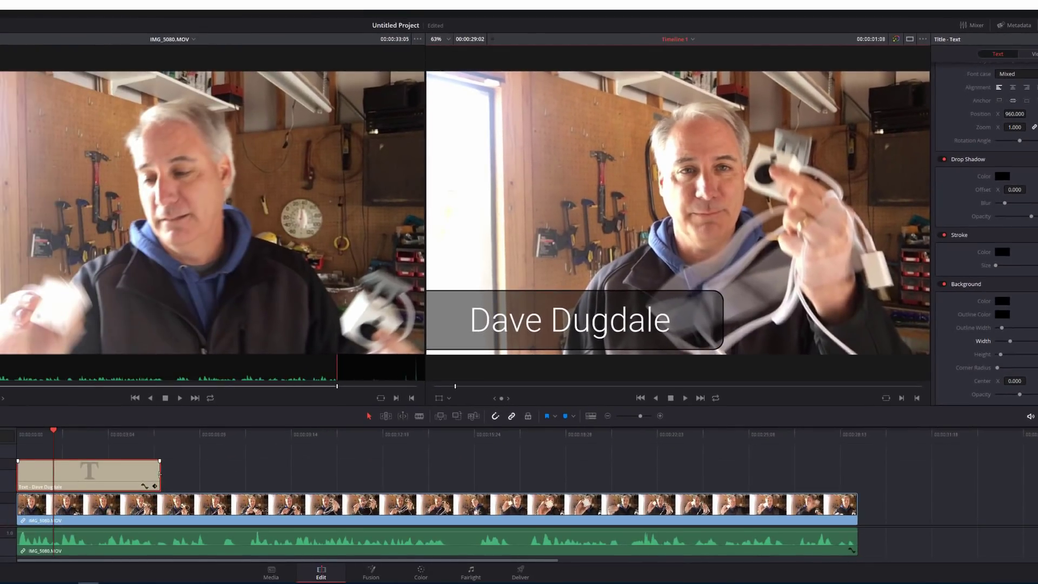
drag(159, 475, 50, 497)
click(87, 480)
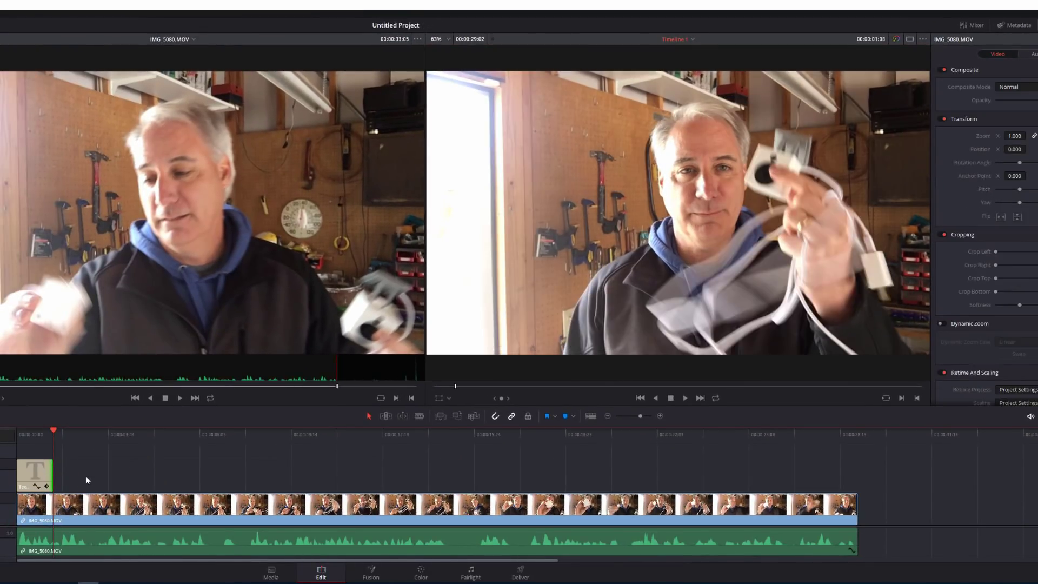
- Add a short fade-out to the end of the title and play the timeline from the beginning to check it
scroll(163, 476, up, 3)
click(286, 474)
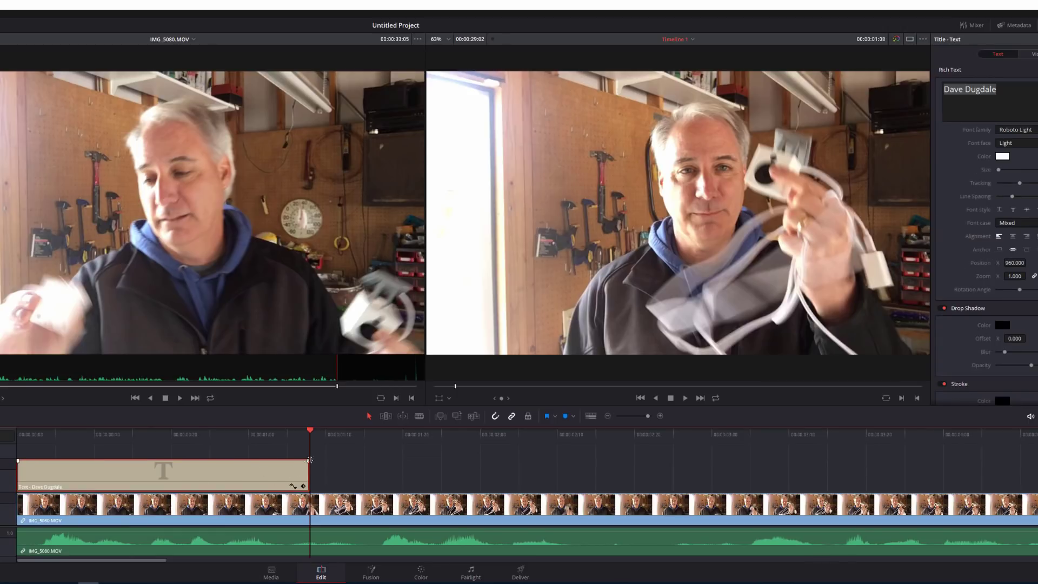
drag(309, 471, 286, 472)
key(Home)
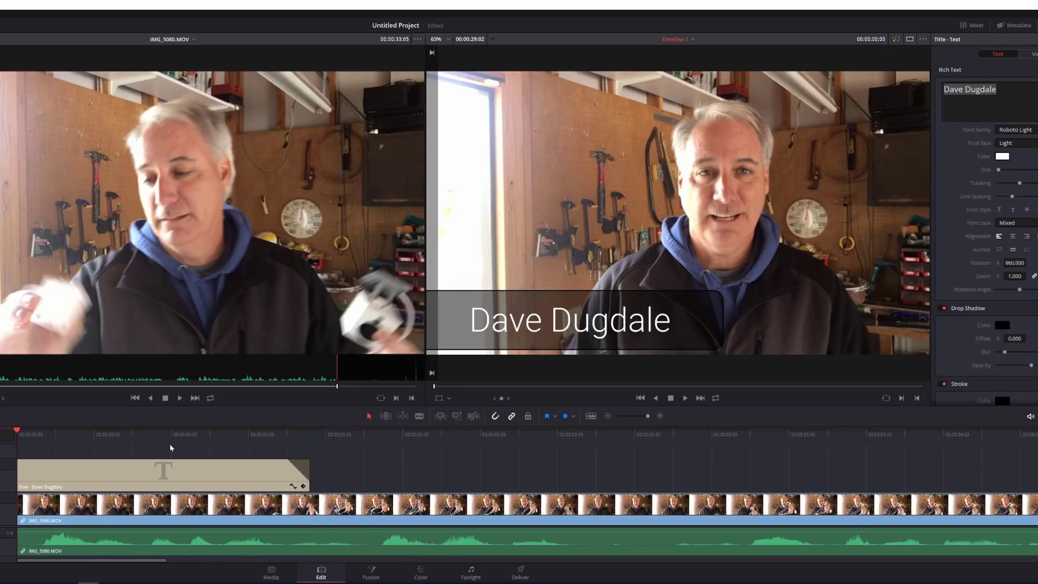
key(space)
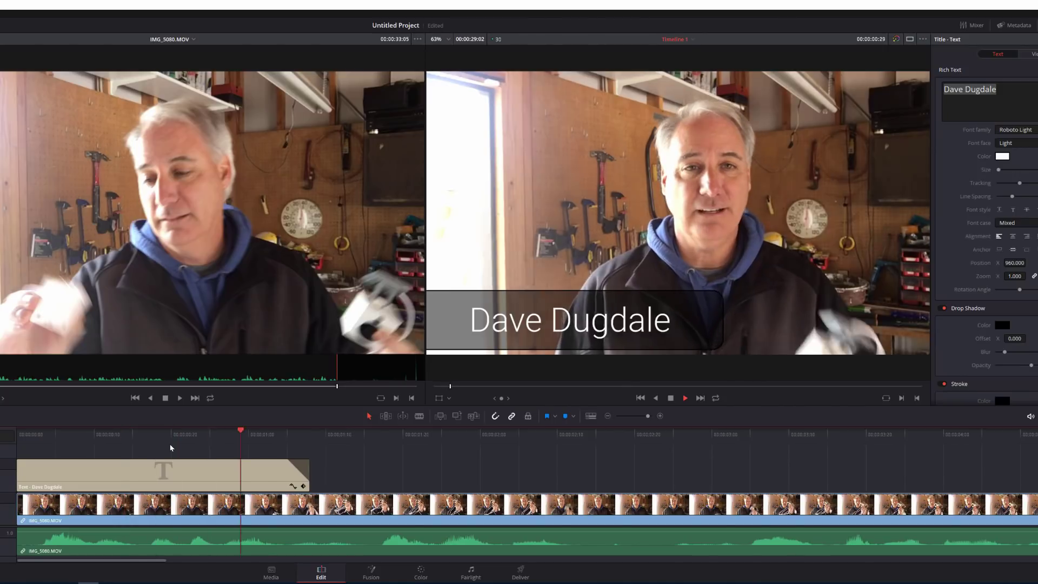
key(space)
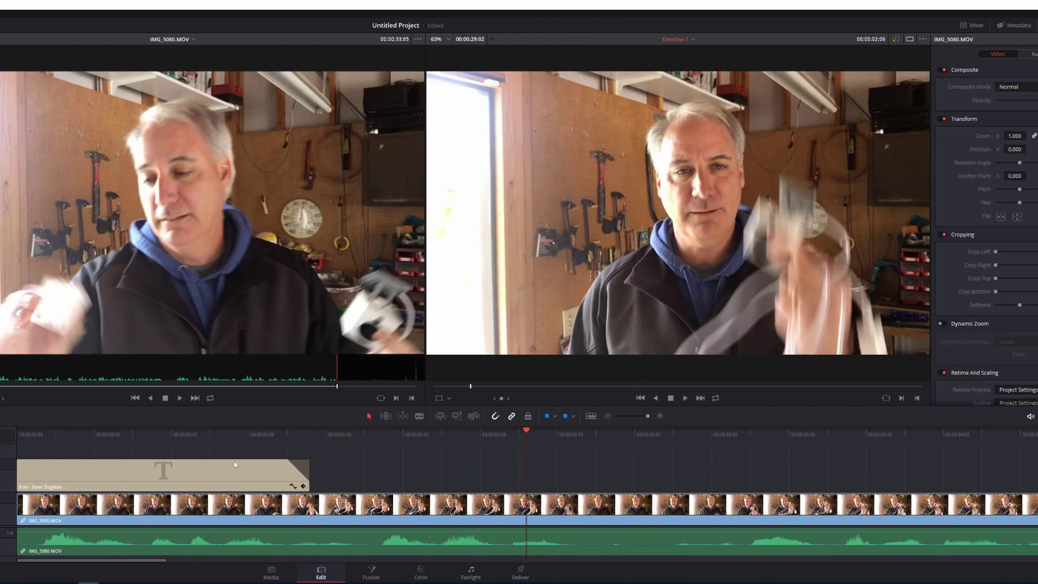
- Paste a copy of the title on Video 2 after the first one and select the copy's text for replacement
click(257, 474)
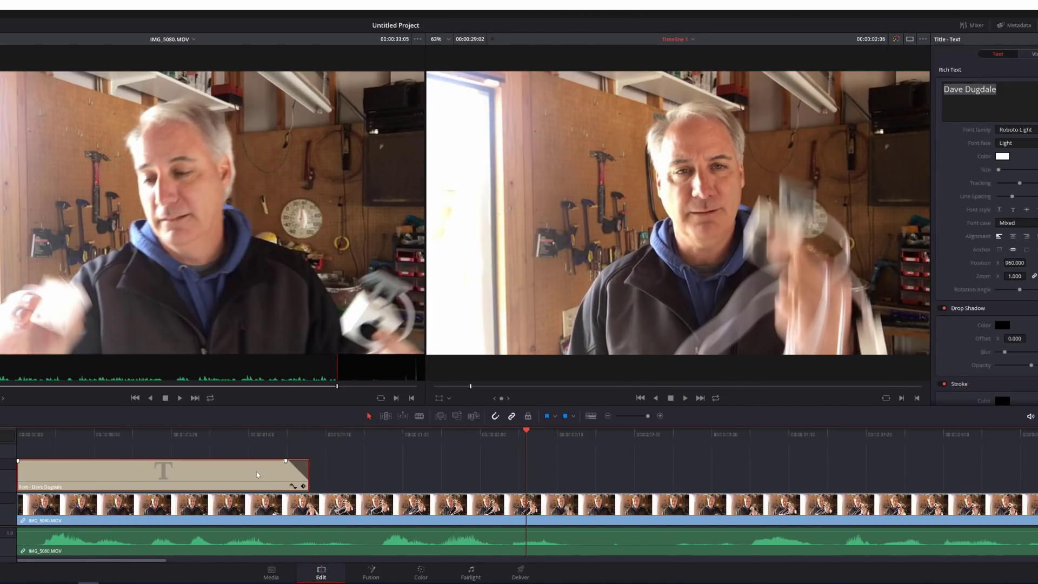
click(439, 435)
key(ctrl+v)
click(494, 435)
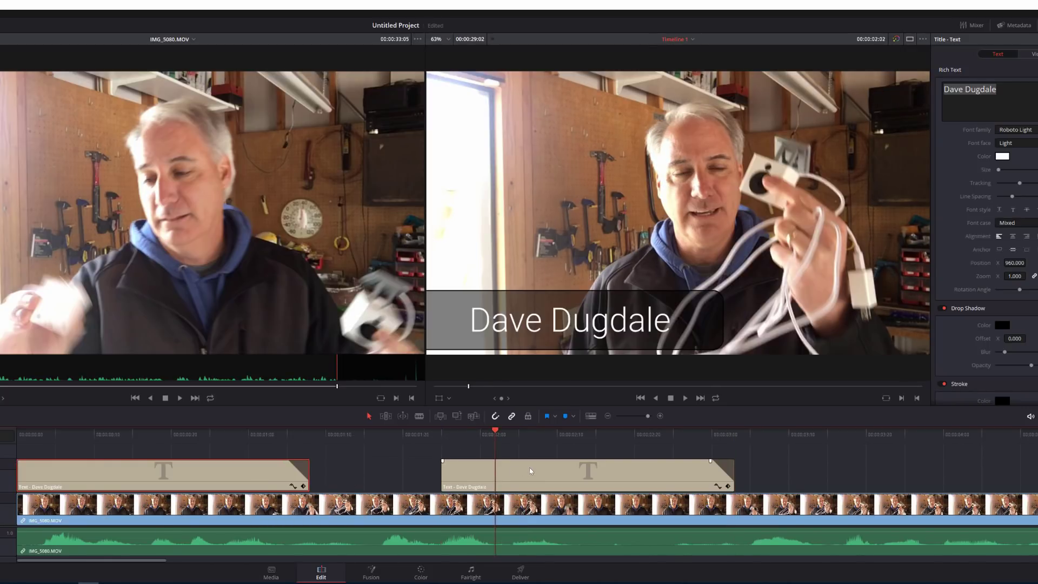
click(505, 479)
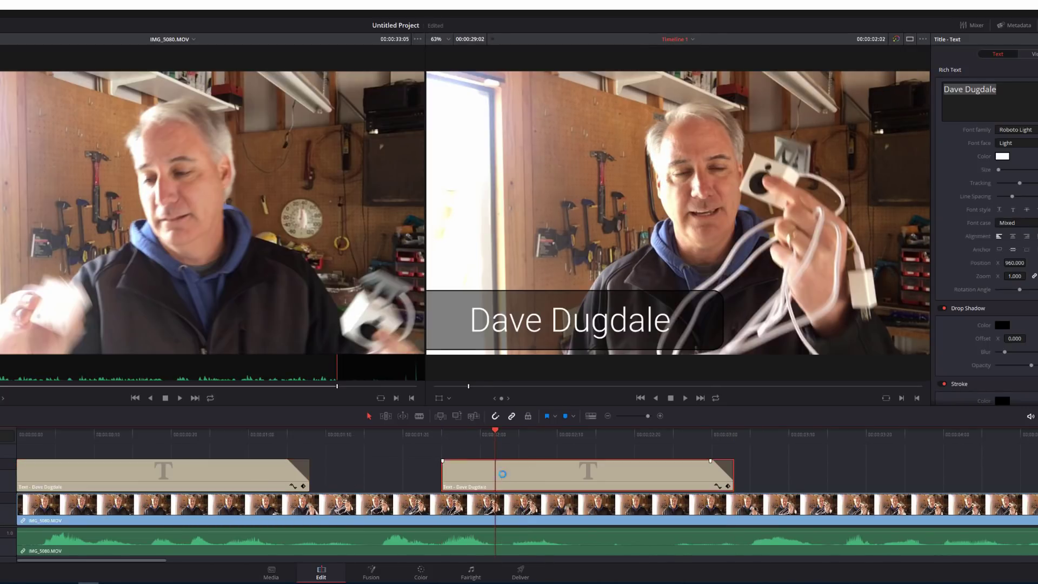
click(1009, 94)
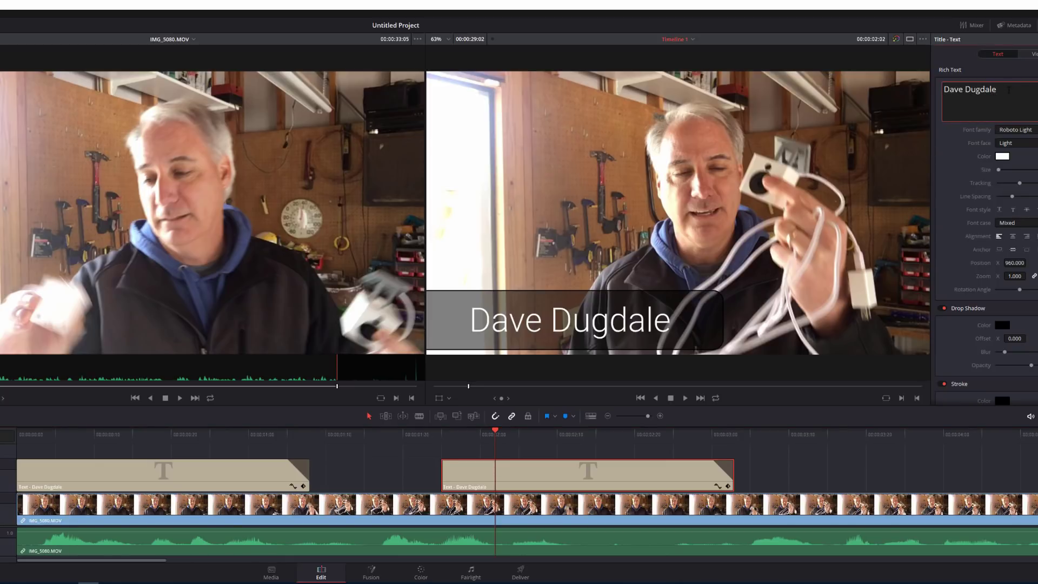
triple_click(1009, 89)
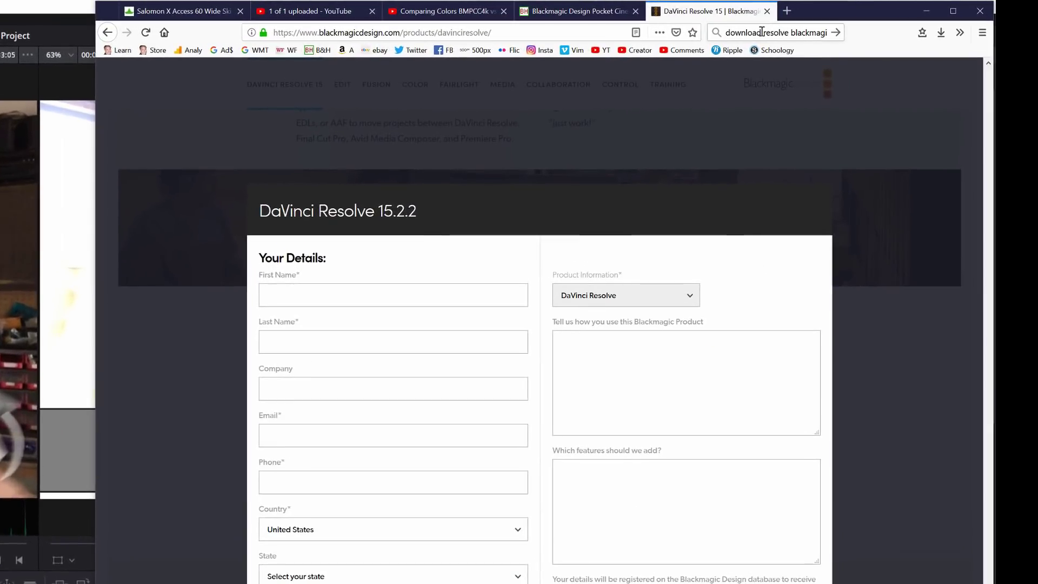
- Search Google for Wyze Cam v2 in Firefox, copy the product name and return to DaVinci Resolve
click(761, 32)
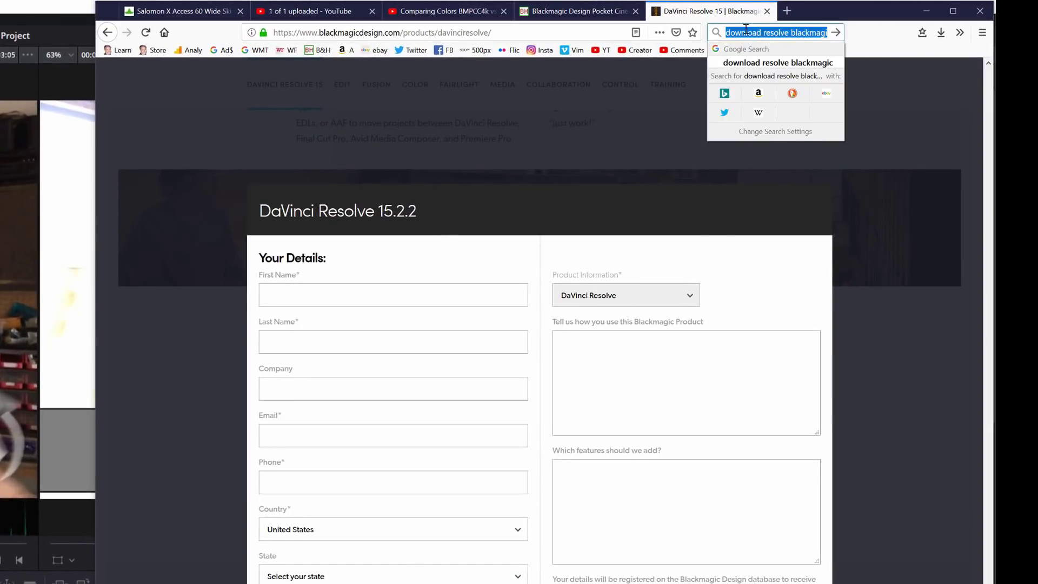
text(wyze)
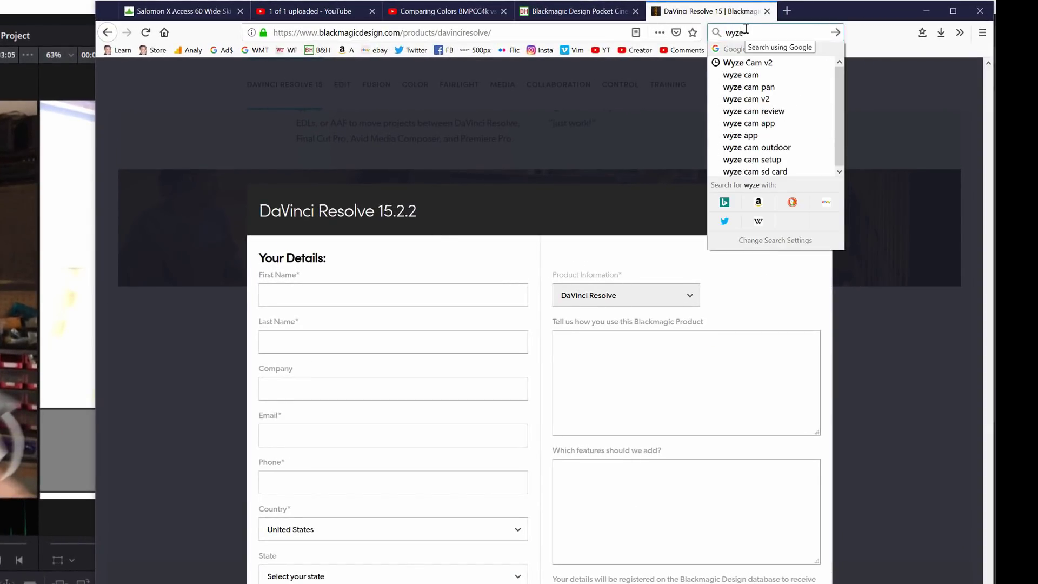
text( cam)
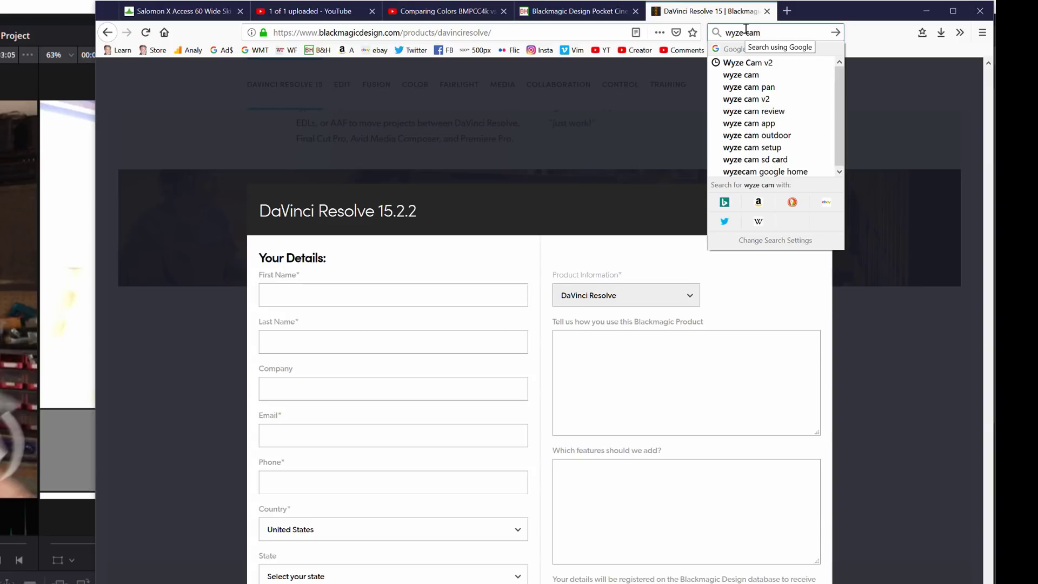
click(764, 63)
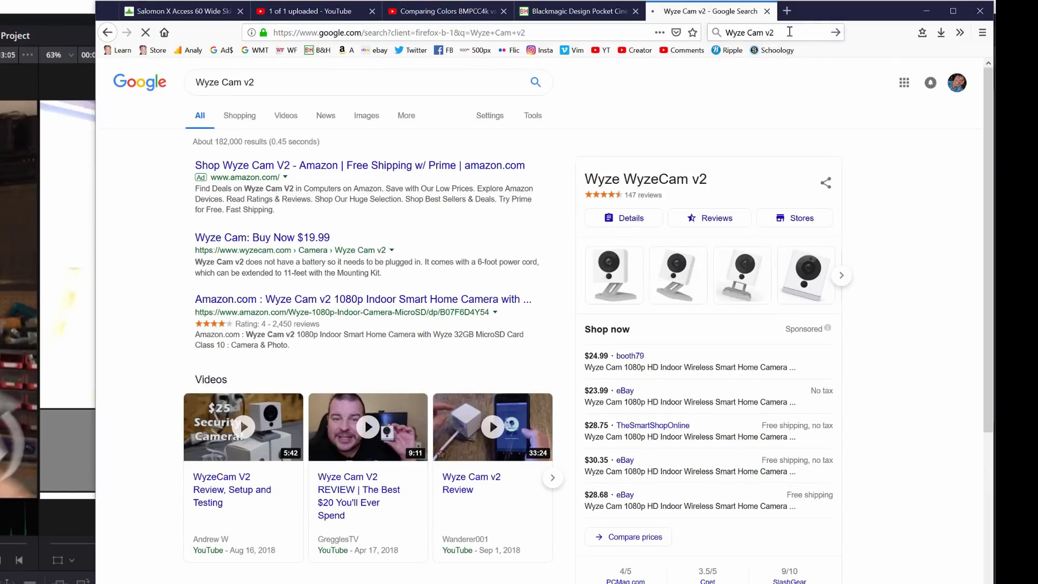
click(752, 32)
key(ctrl+c)
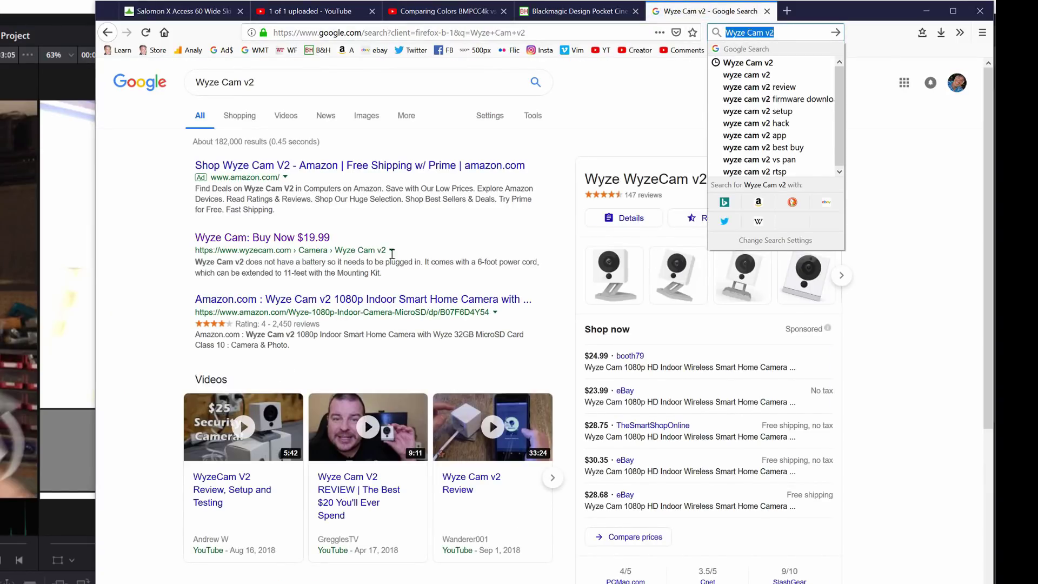
click(44, 10)
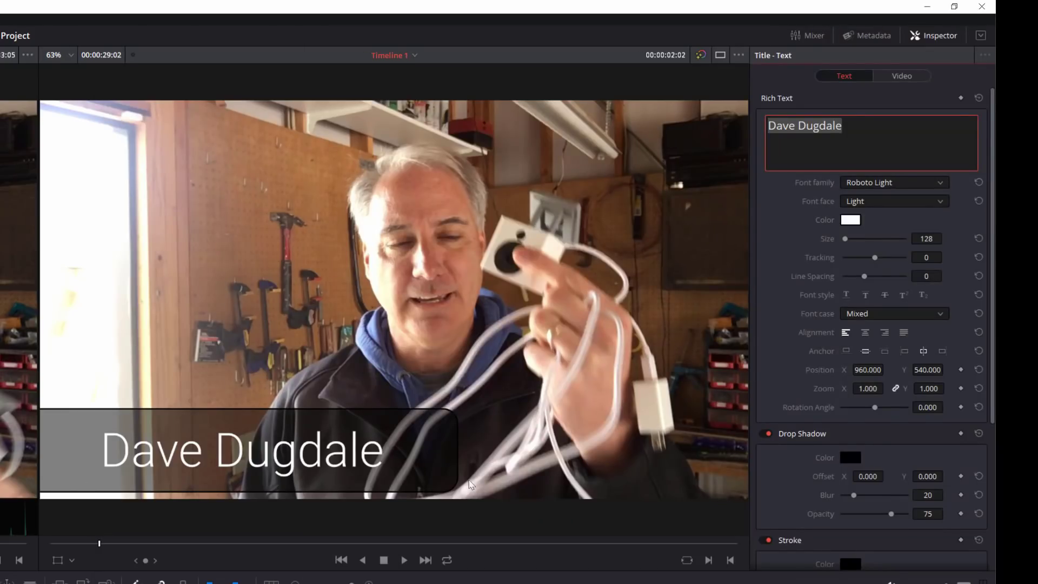
- Replace the copied title's text with Wyze Cam v2 and slightly adjust its fade-in
key(ctrl+a)
key(ctrl+v)
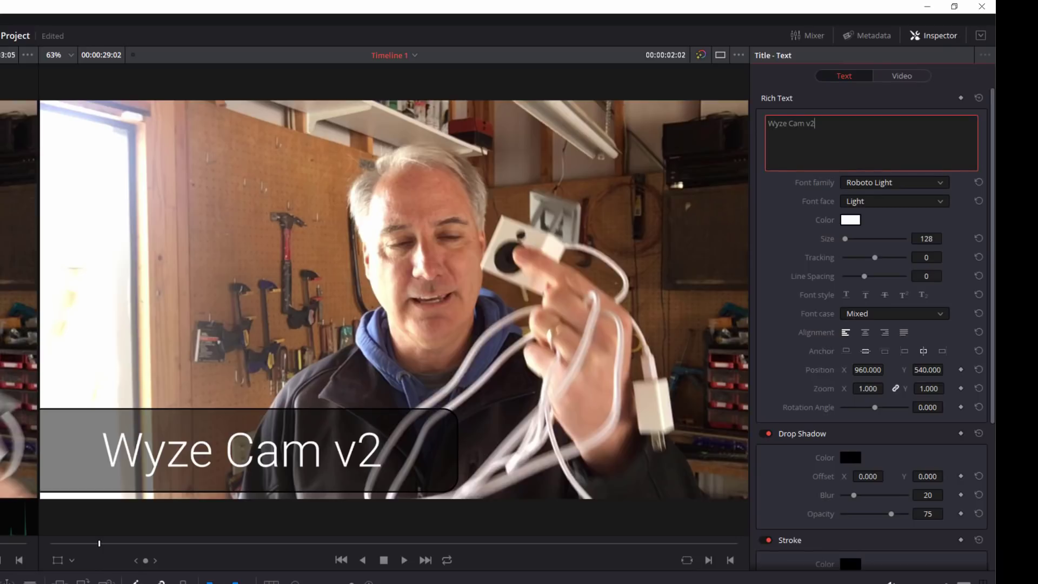
click(76, 543)
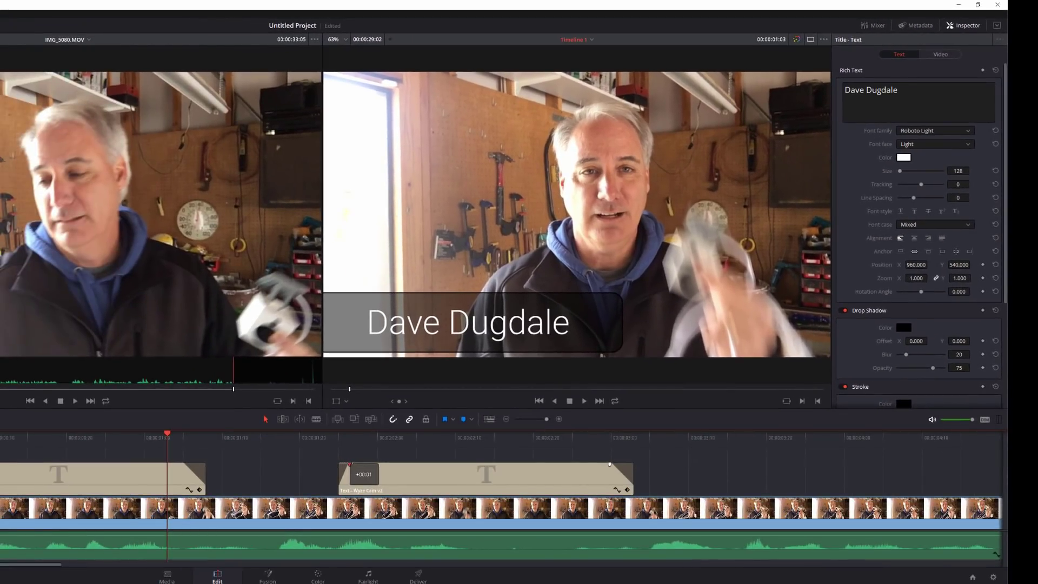
drag(350, 464, 355, 464)
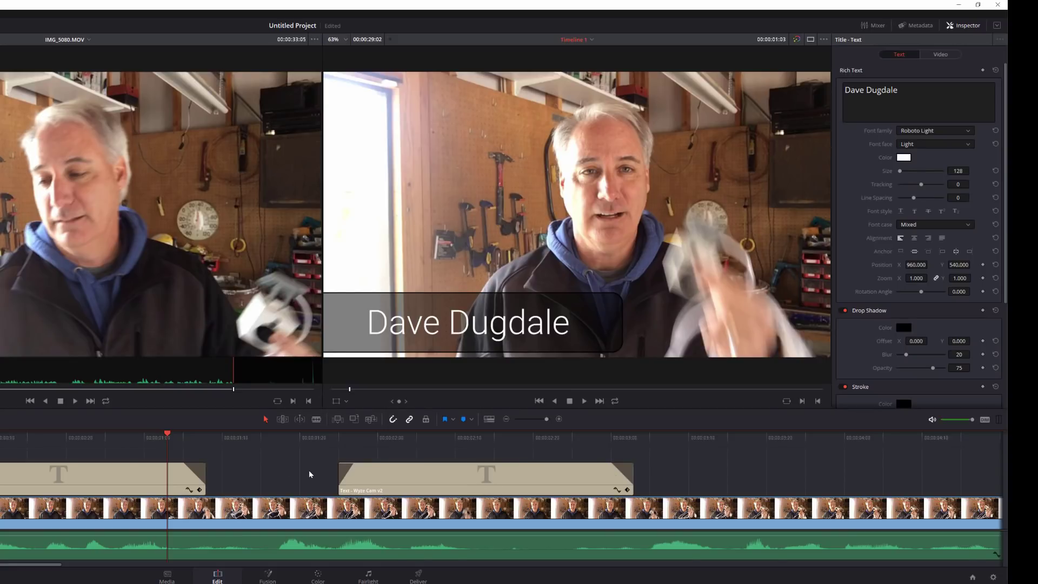
- Play the timeline from the first title through the Wyze Cam v2 title to check both
scroll(309, 474, up, 5)
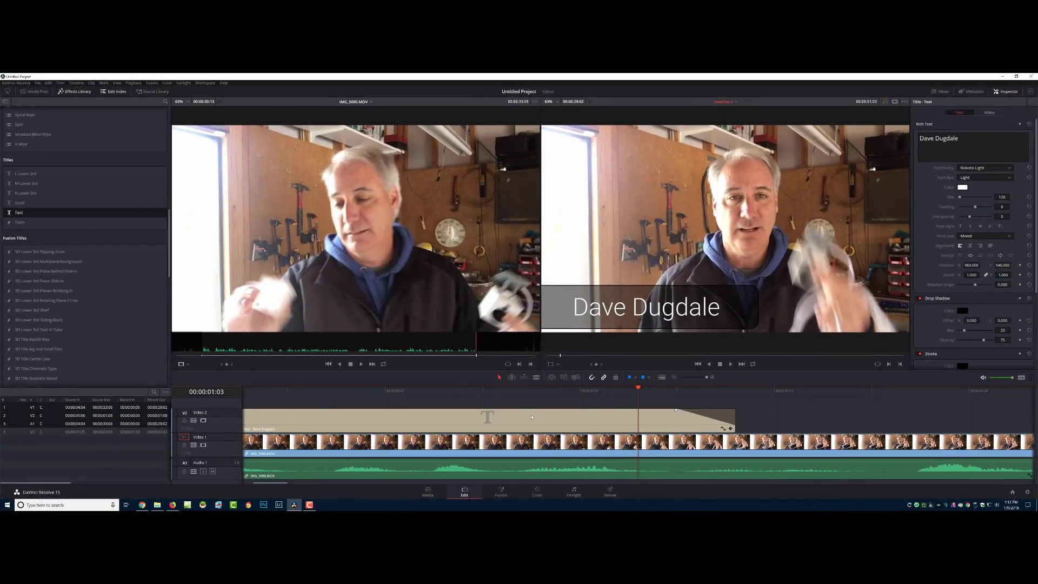
scroll(531, 417, down, 5)
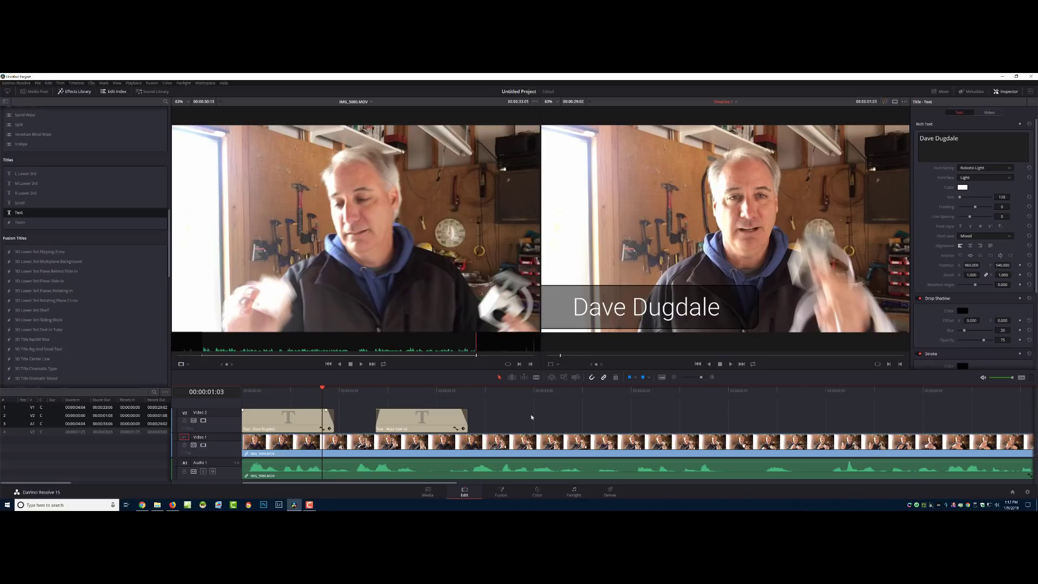
scroll(532, 417, up, 5)
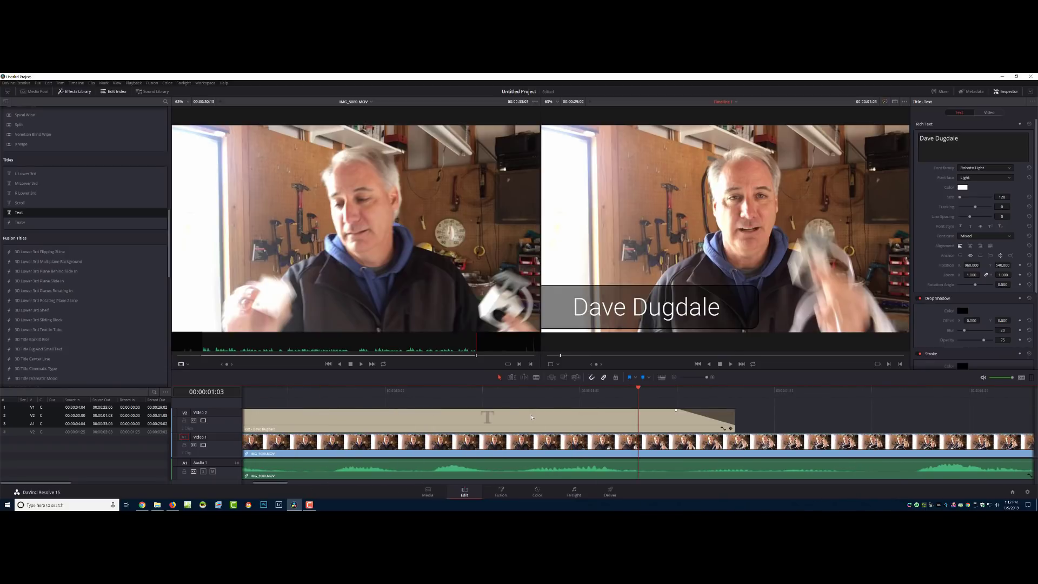
scroll(532, 417, down, 5)
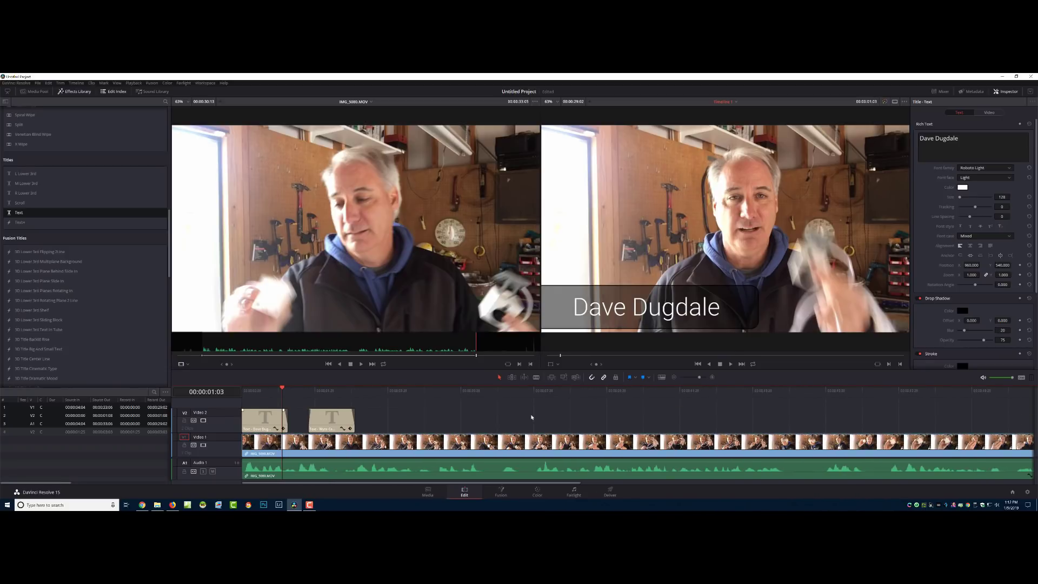
scroll(532, 417, up, 4)
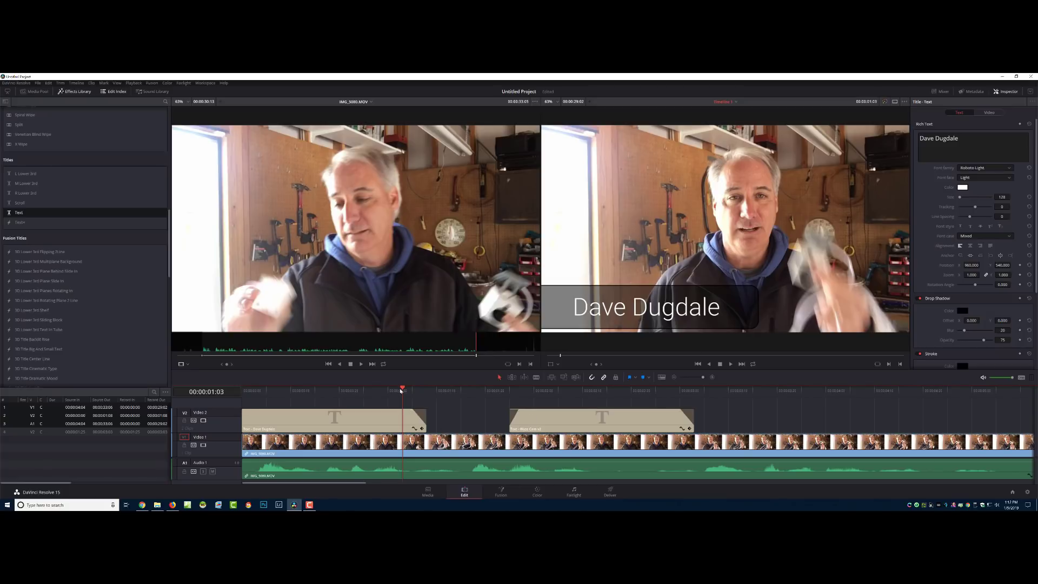
key(space)
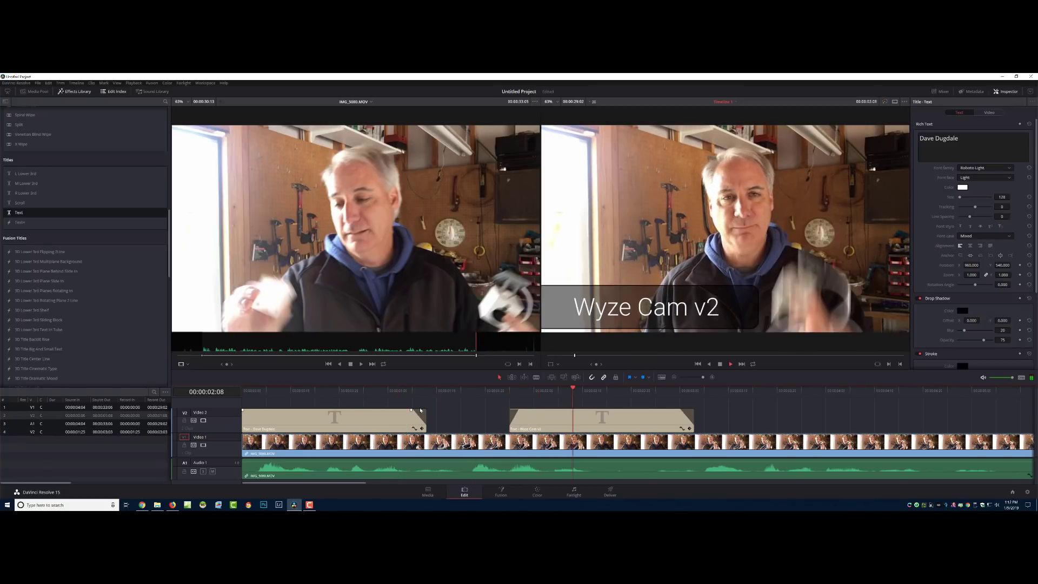
click(651, 435)
- Extend the end of the Wyze Cam v2 title on Video 2 well beyond the playhead
scroll(651, 433, down, 2)
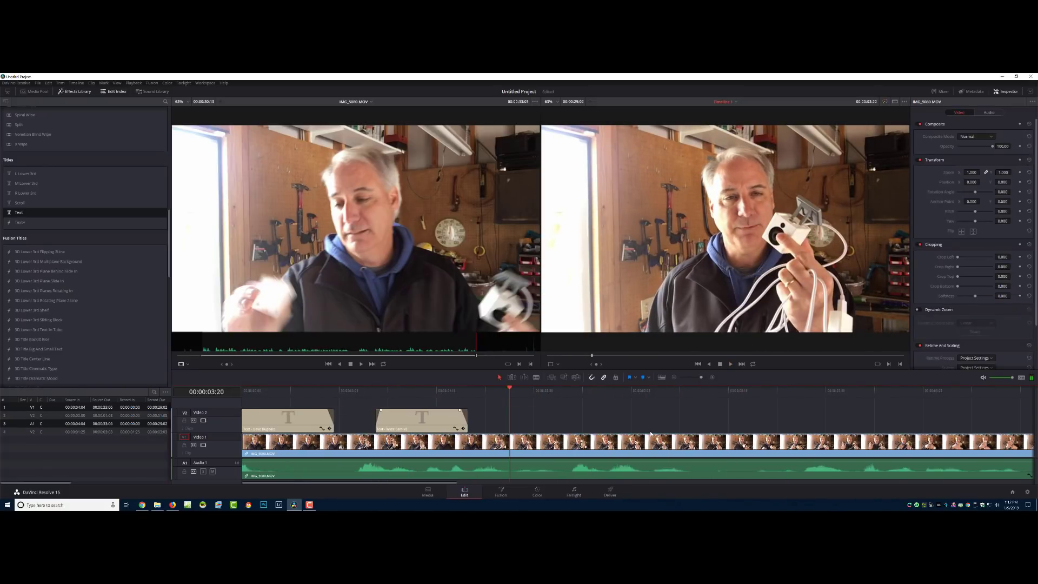
drag(487, 421, 910, 421)
scroll(539, 430, down, 2)
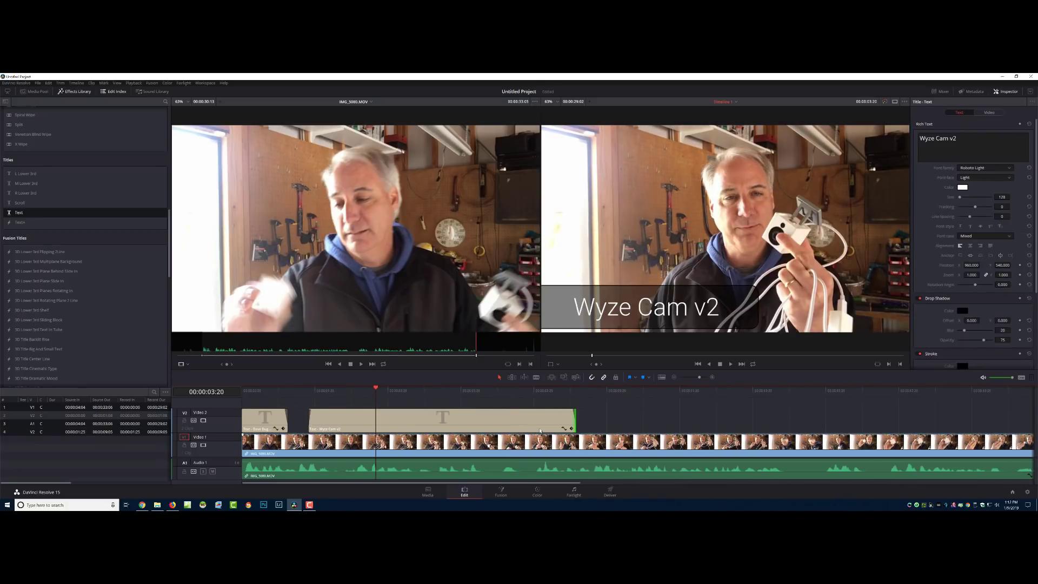
drag(574, 422, 615, 422)
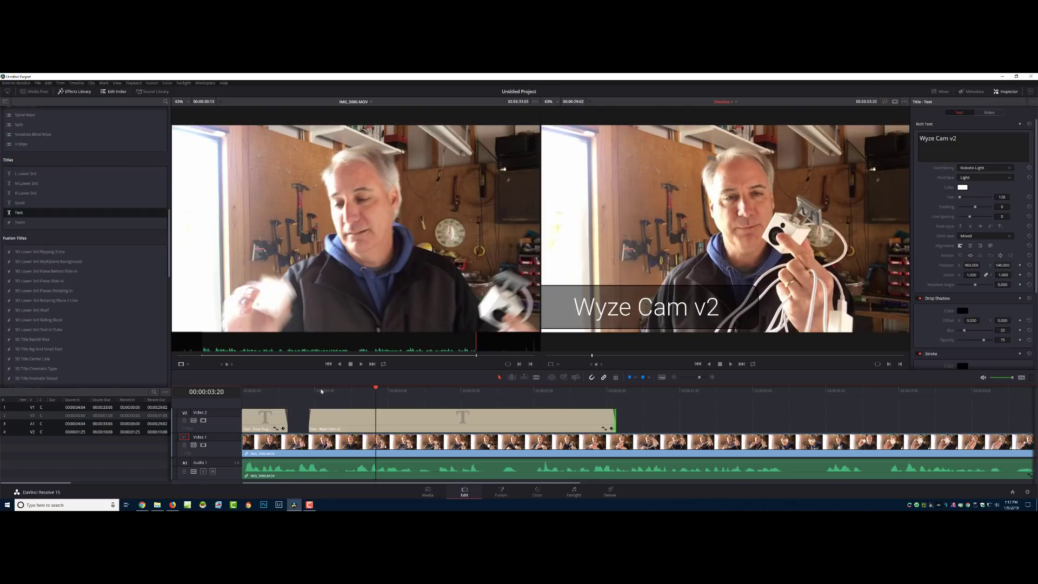
- Play through the extended Wyze Cam v2 title and trim its end to 00:00:08:28
key(/)
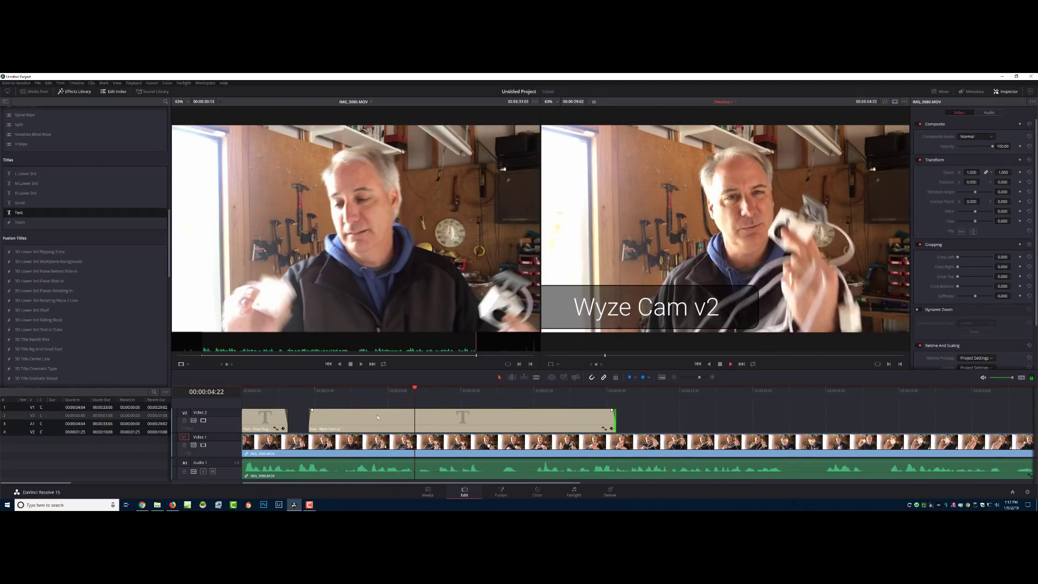
key(ctrl+minus)
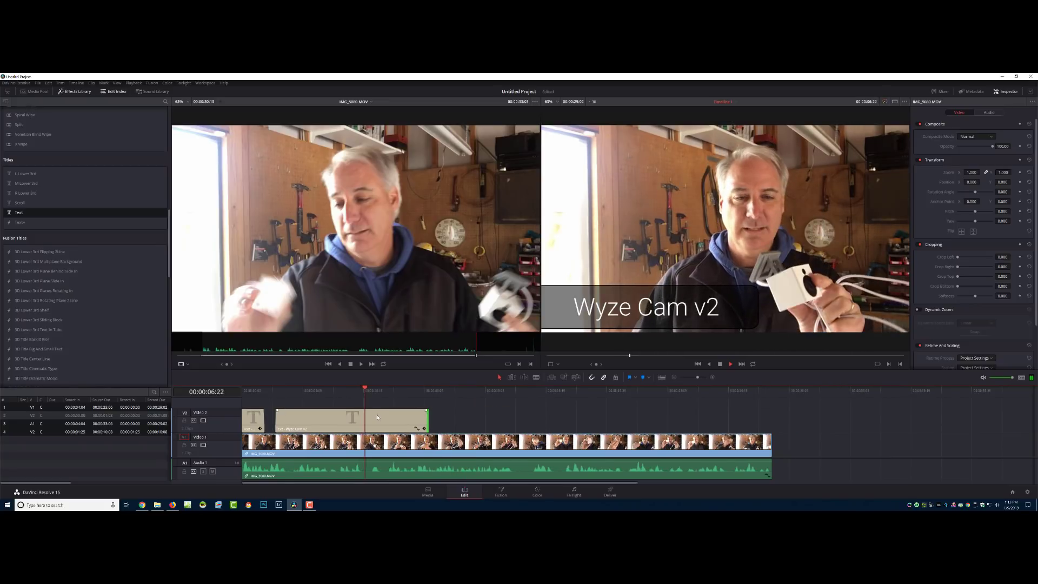
click(424, 428)
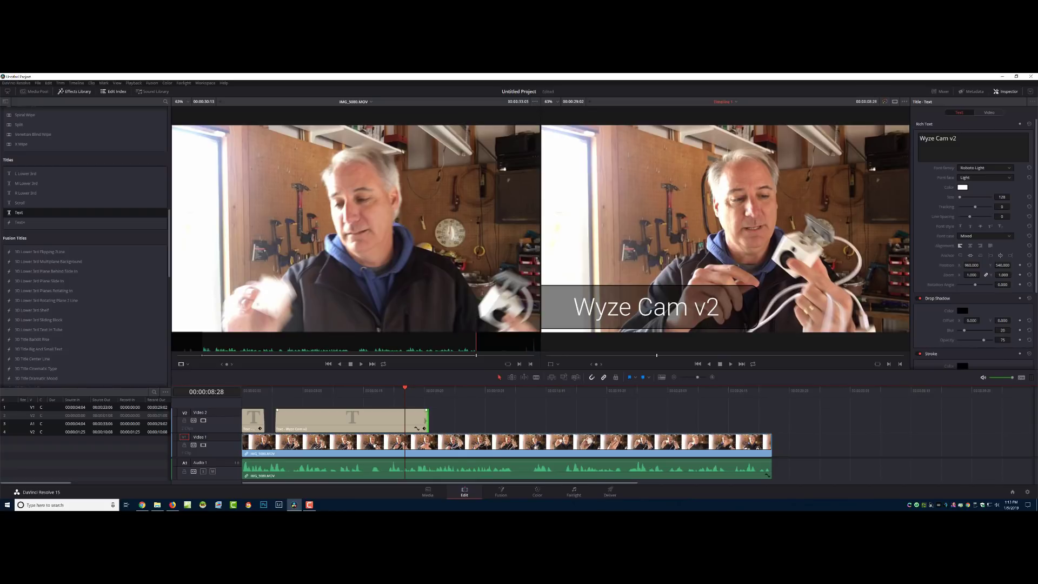
drag(427, 420, 404, 420)
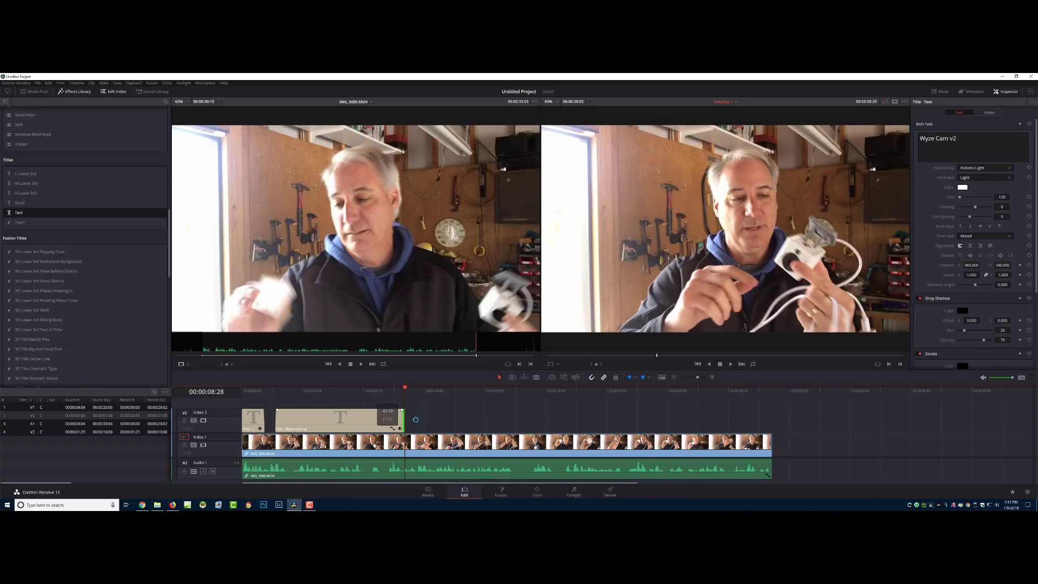
- Play the rest of the timeline to find the clip's cut point, stopping the playhead at 00:00:21:04
click(397, 391)
key(space)
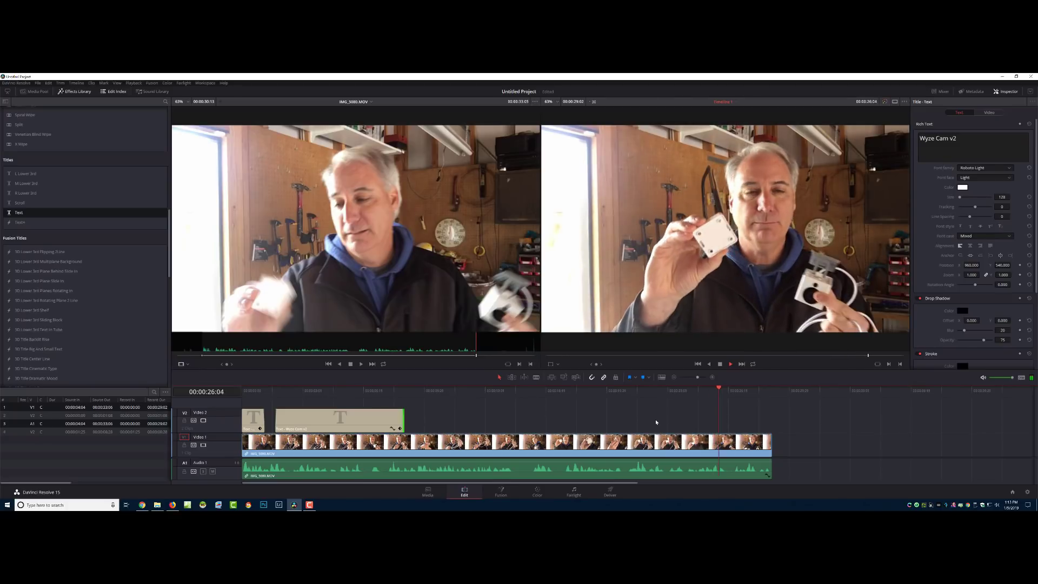
key(space)
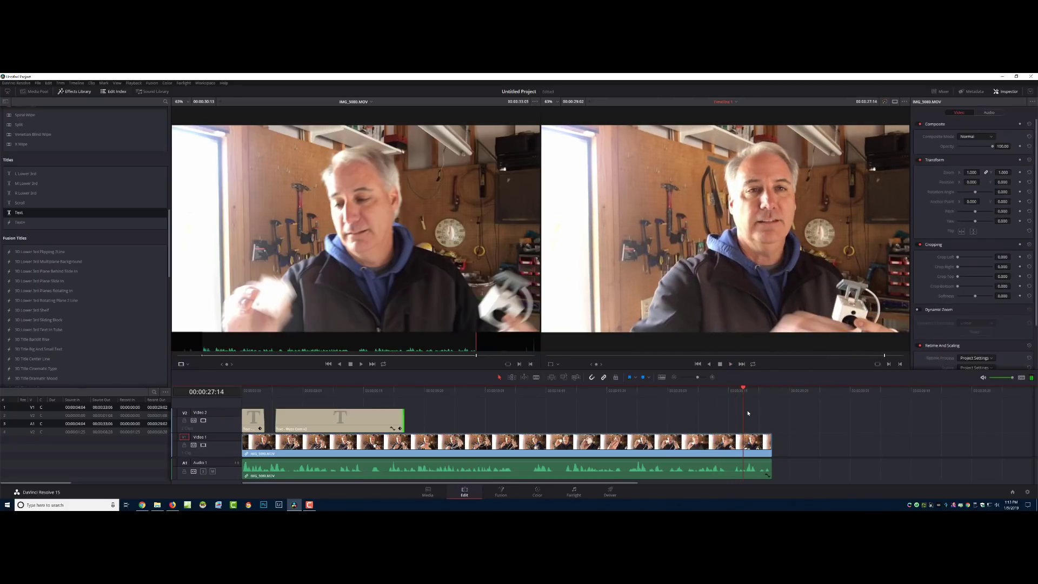
click(681, 393)
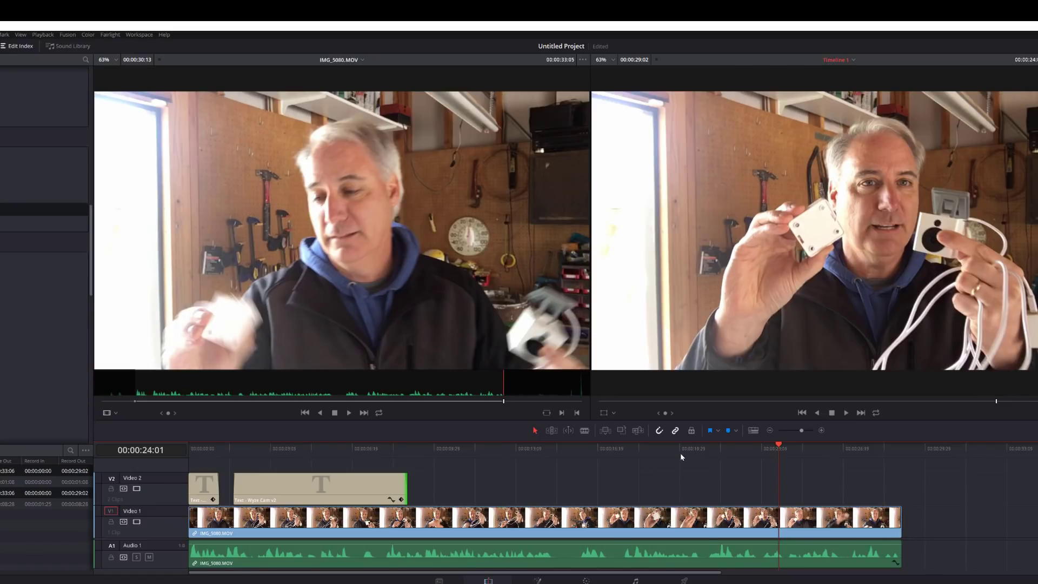
click(655, 452)
key(space)
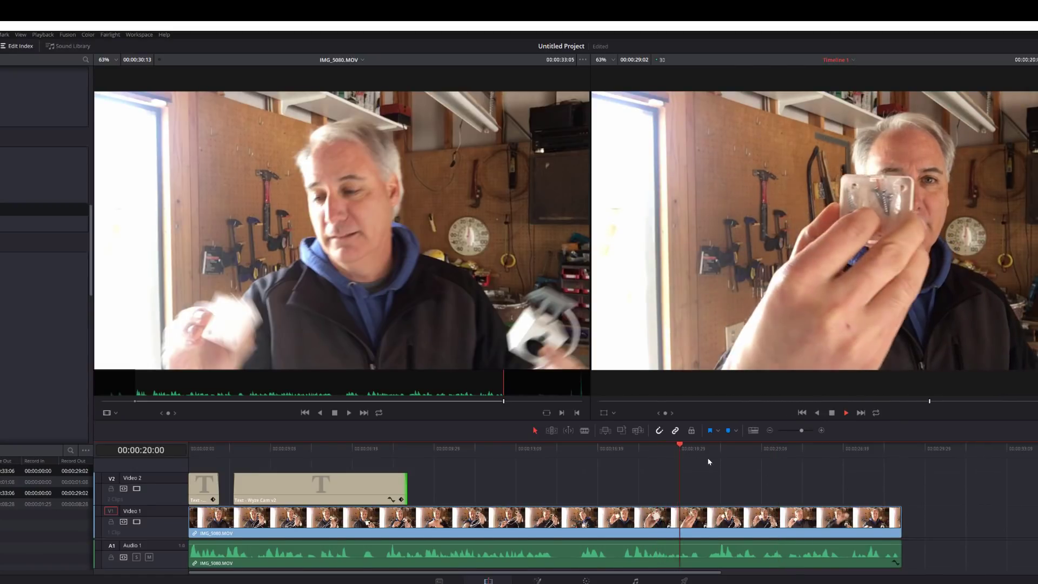
key(space)
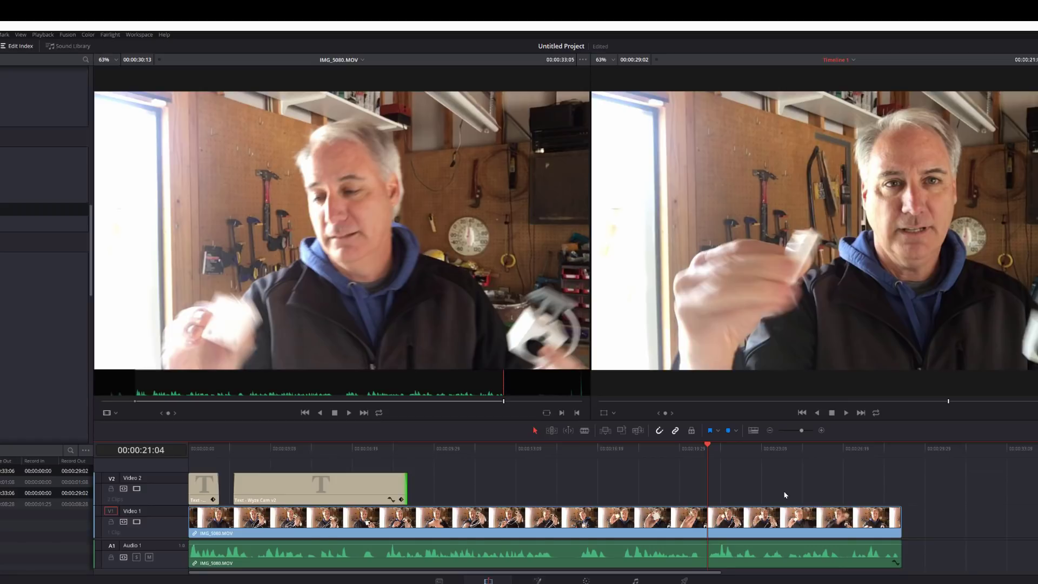
- Split IMG_5080.MOV at 00:00:21:04, delete the part after the cut and play the new ending
key(ctrl+s)
click(760, 520)
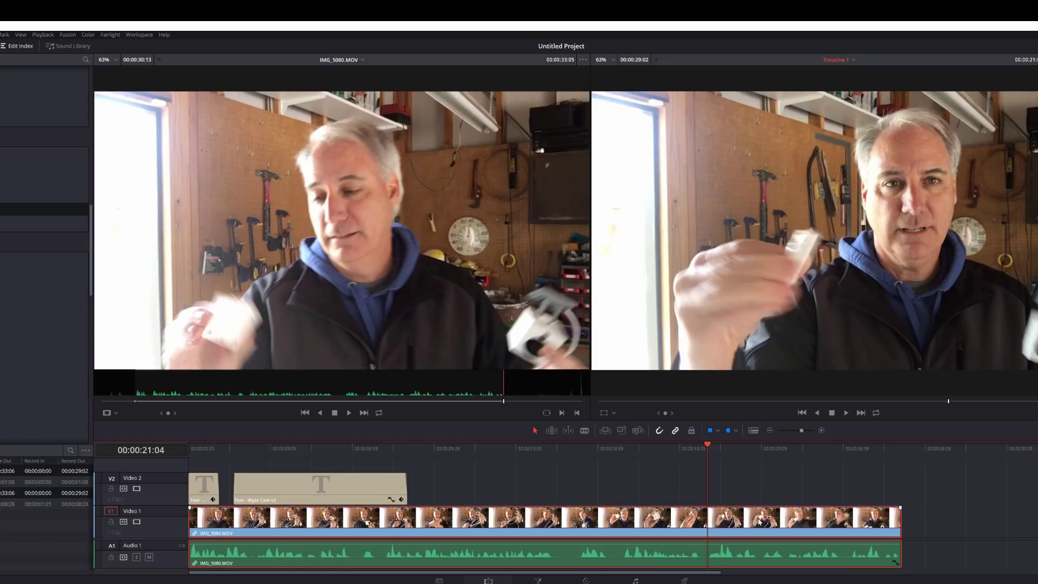
key(ctrl+b)
click(758, 519)
key(Delete)
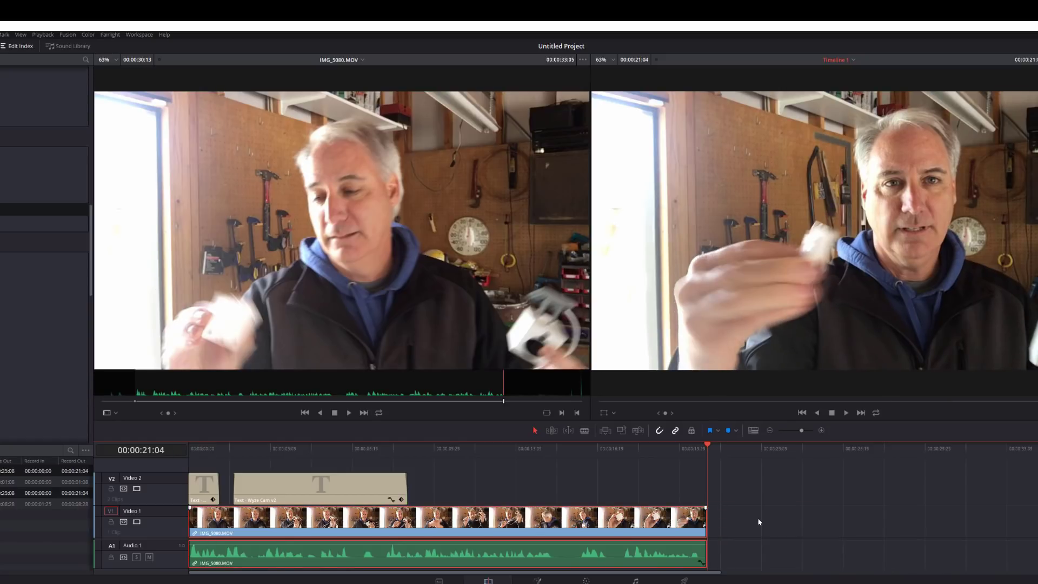
click(677, 448)
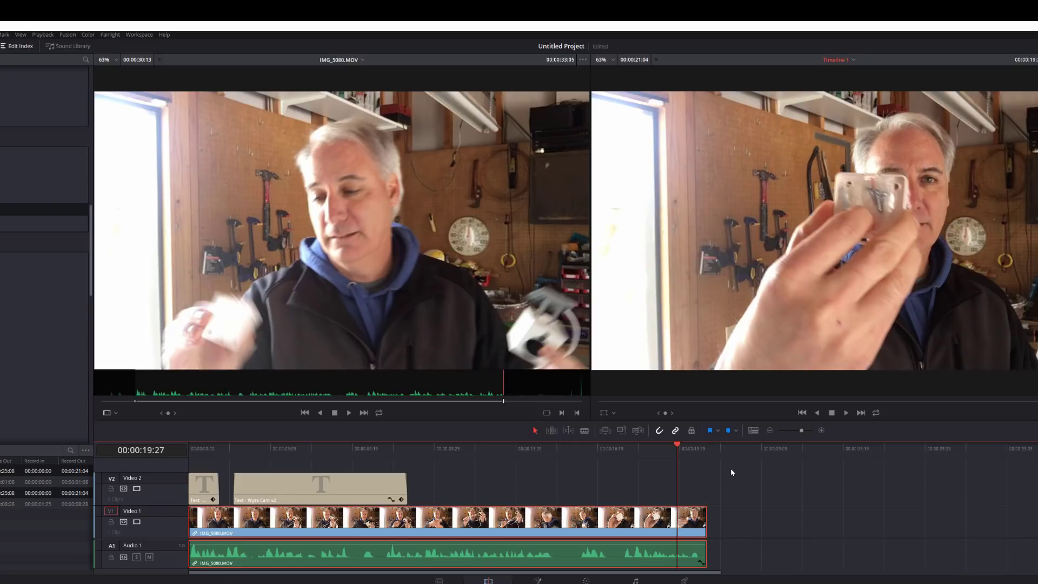
key(space)
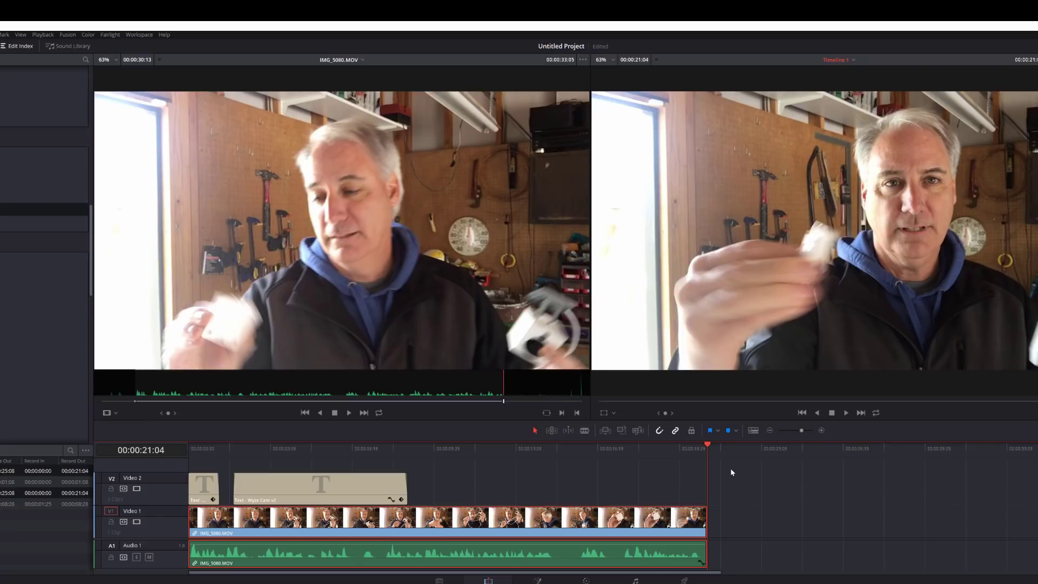
- Save the project under the name Wyze Cam v2 Install
key(ctrl+s)
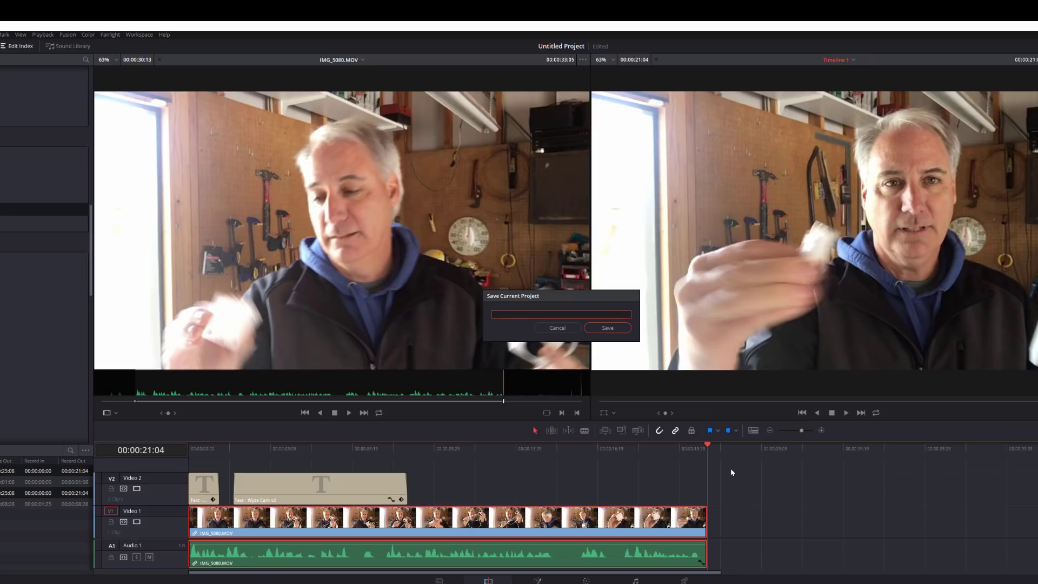
text(Wyze Cam v2)
text(Instal)
click(603, 328)
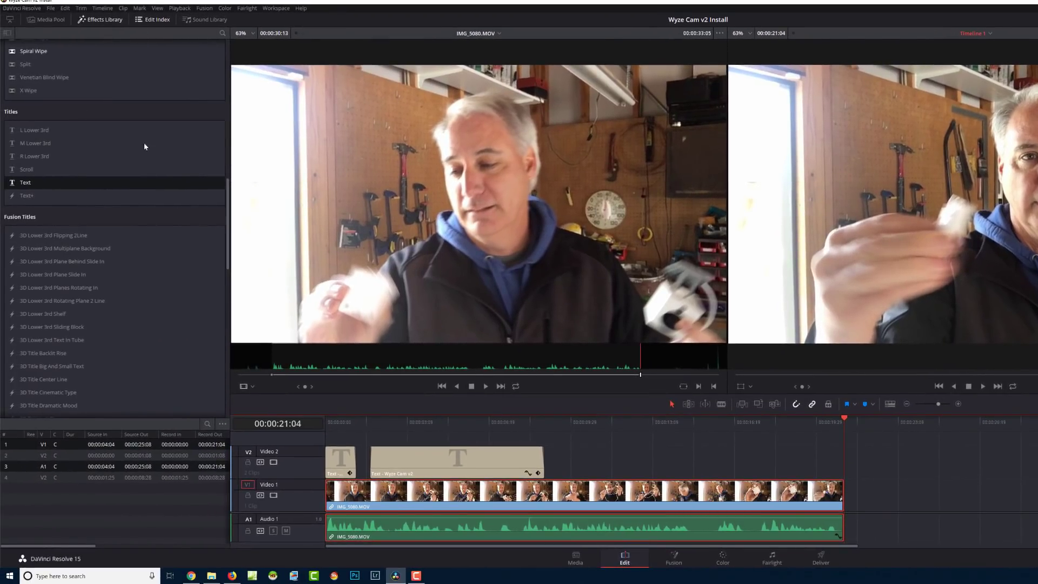
- Show the Media Pool, review its available list columns and place the Usage column directly after Clip Name
click(48, 19)
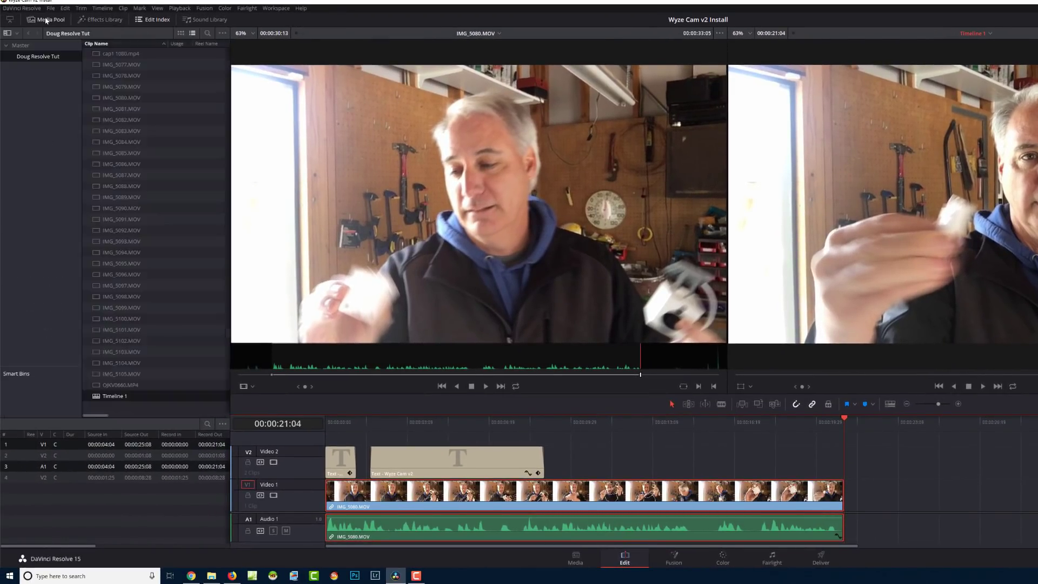
right_click(180, 47)
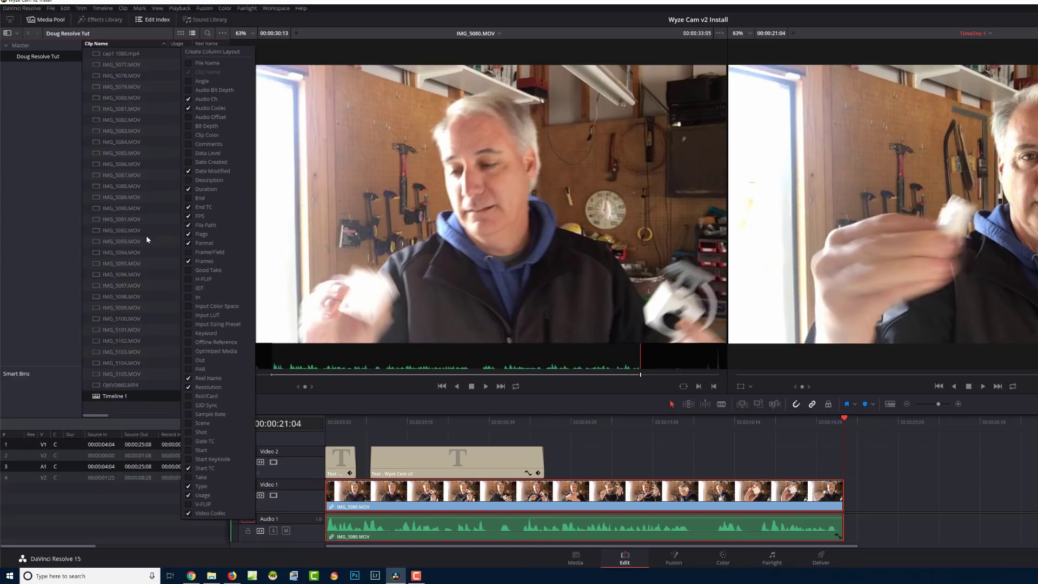
click(148, 197)
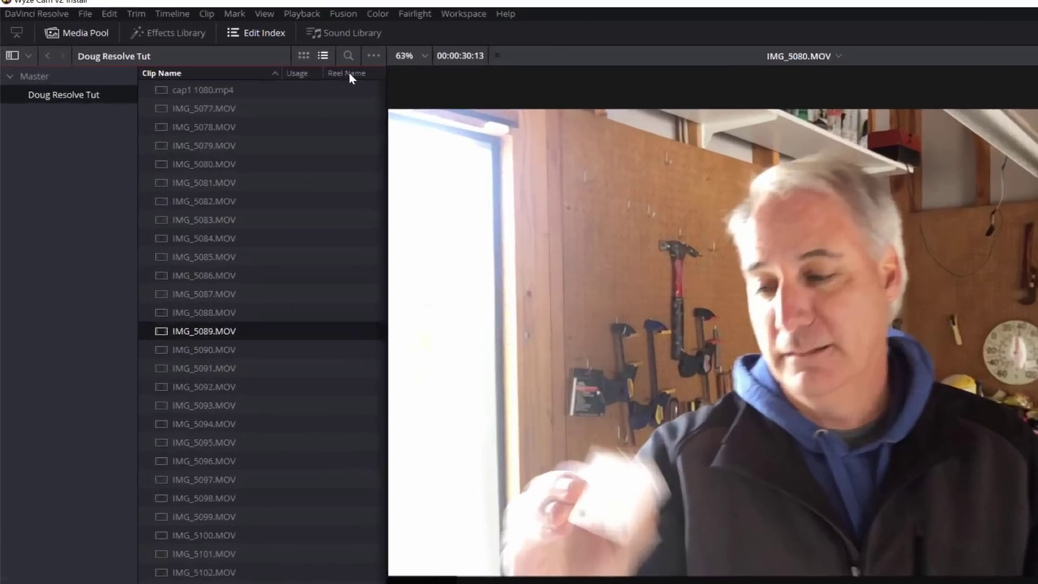
drag(205, 44, 173, 46)
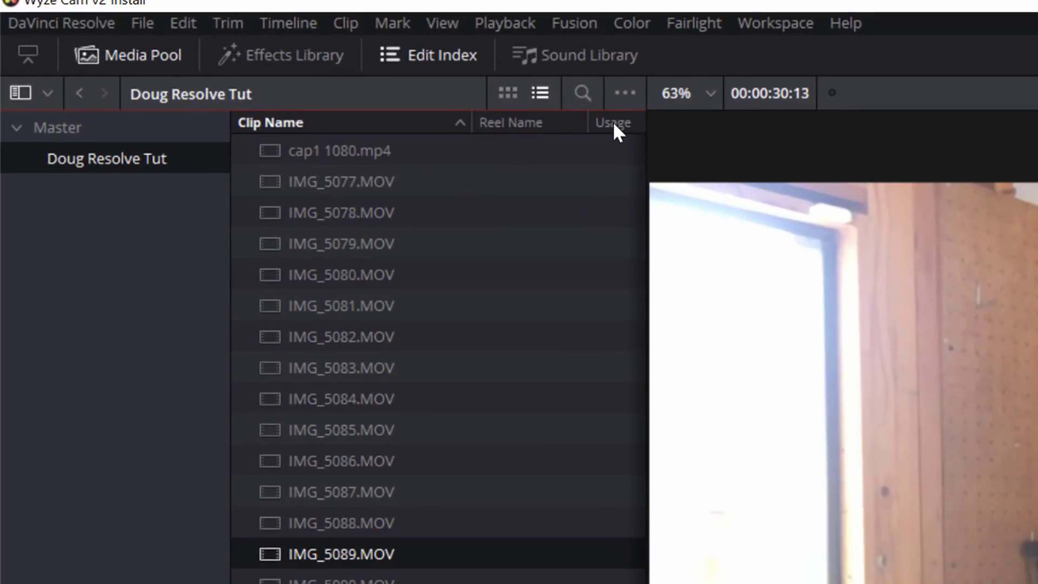
drag(611, 123, 487, 130)
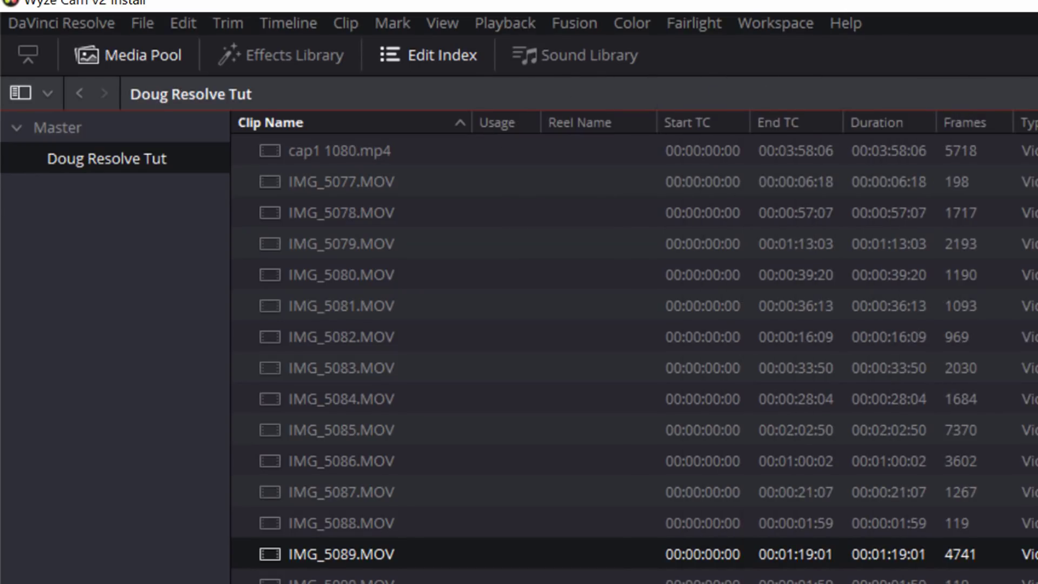
- Narrow the Media Pool to the Clip Name, Usage and Reel Name columns and update the clip usage data
drag(860, 233, 642, 235)
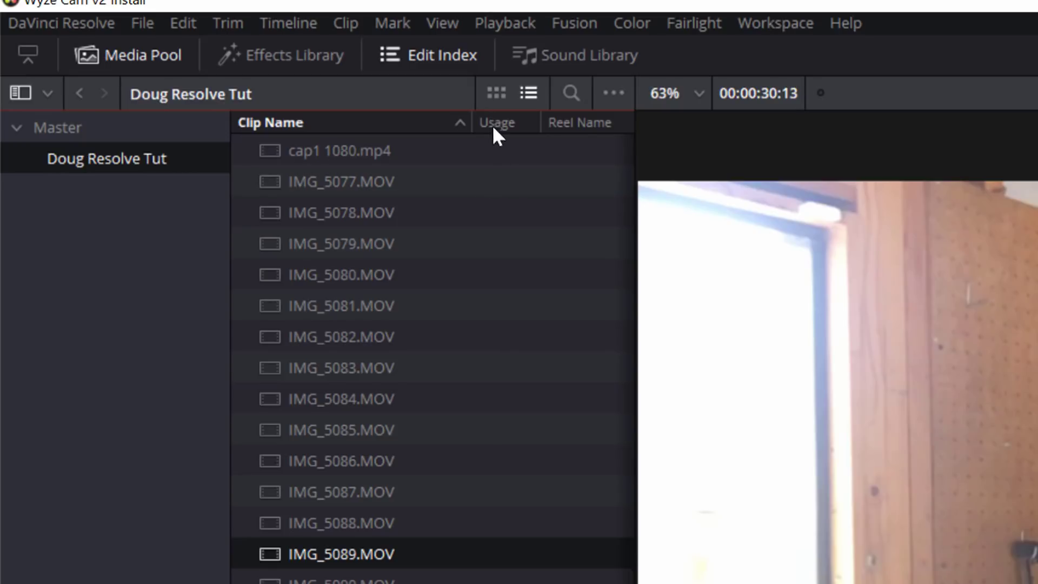
right_click(503, 233)
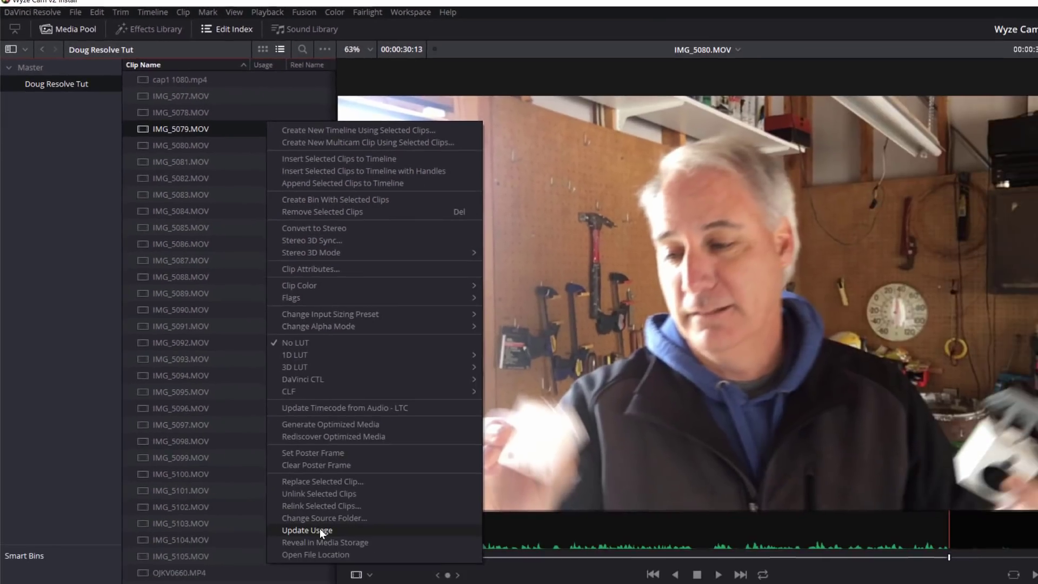
click(320, 530)
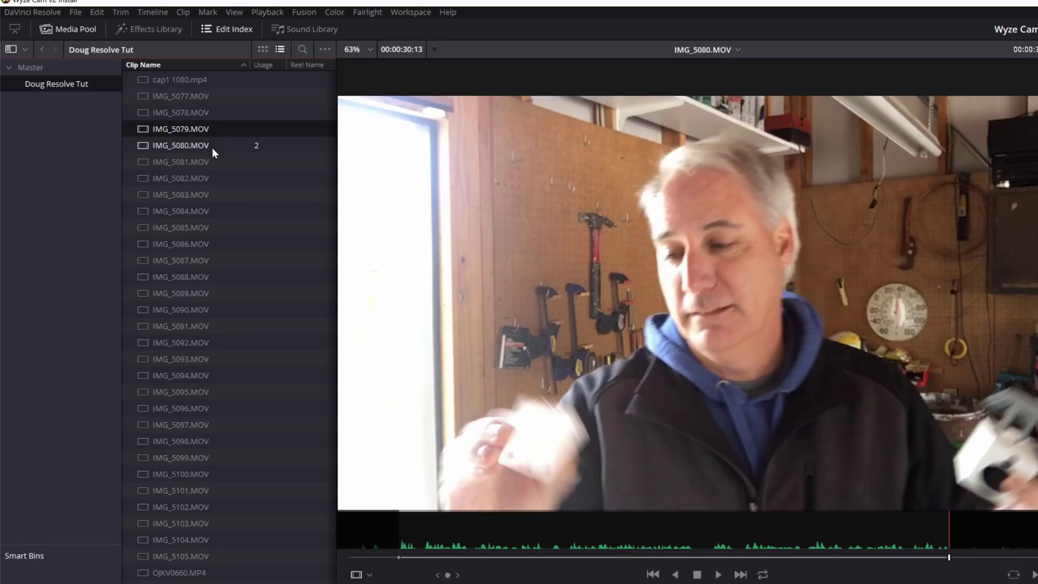
- Play the opening of IMG_5081.MOV and look at the start of IMG_5082.MOV in the source viewer
click(199, 160)
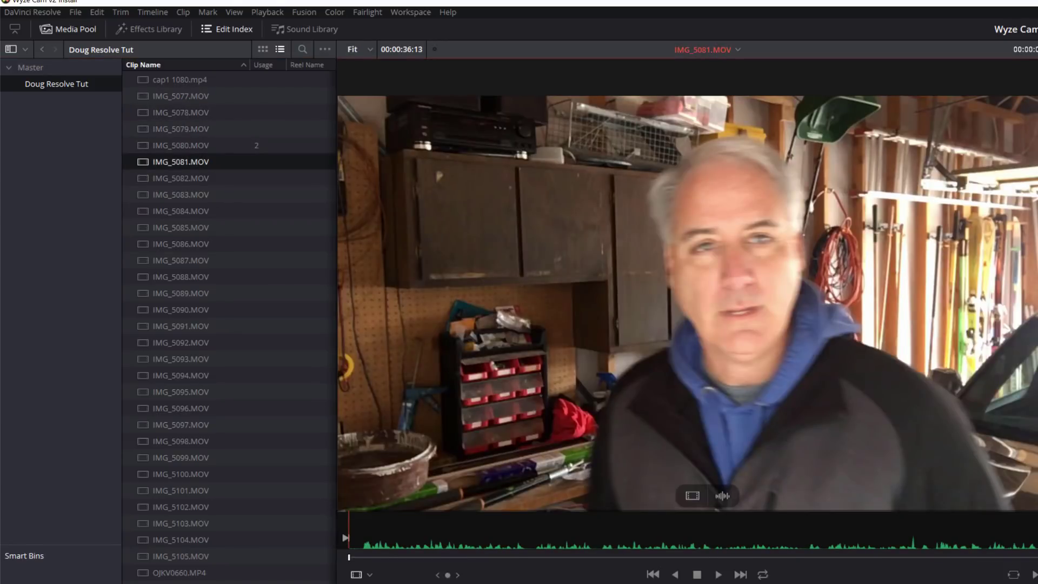
key(space)
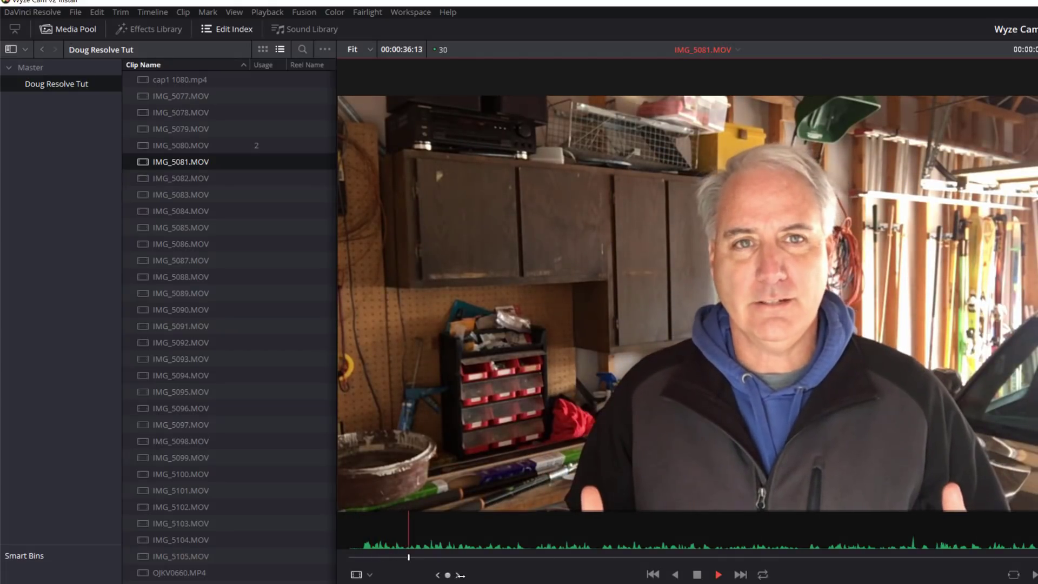
key(space)
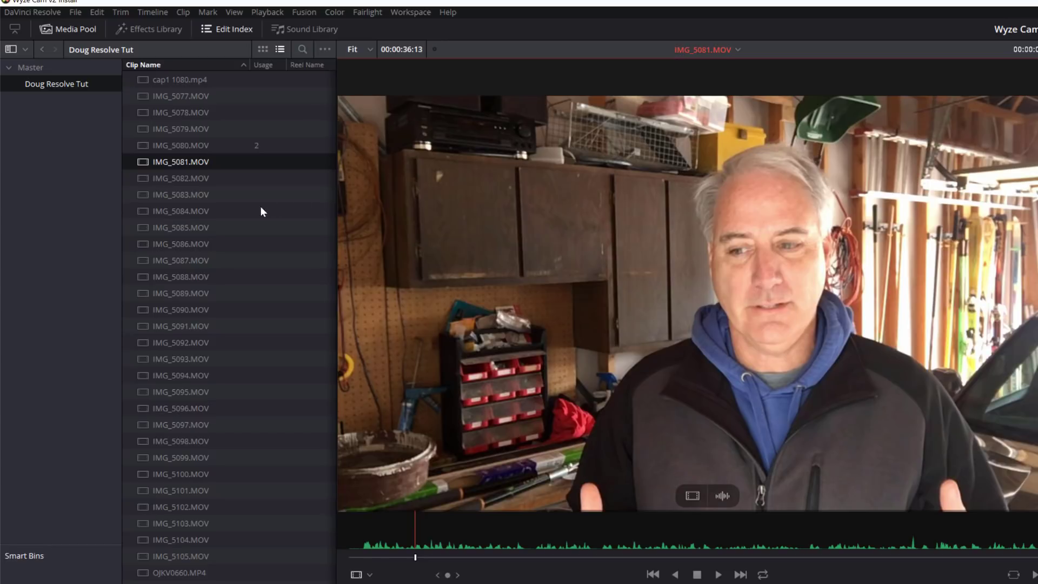
click(183, 179)
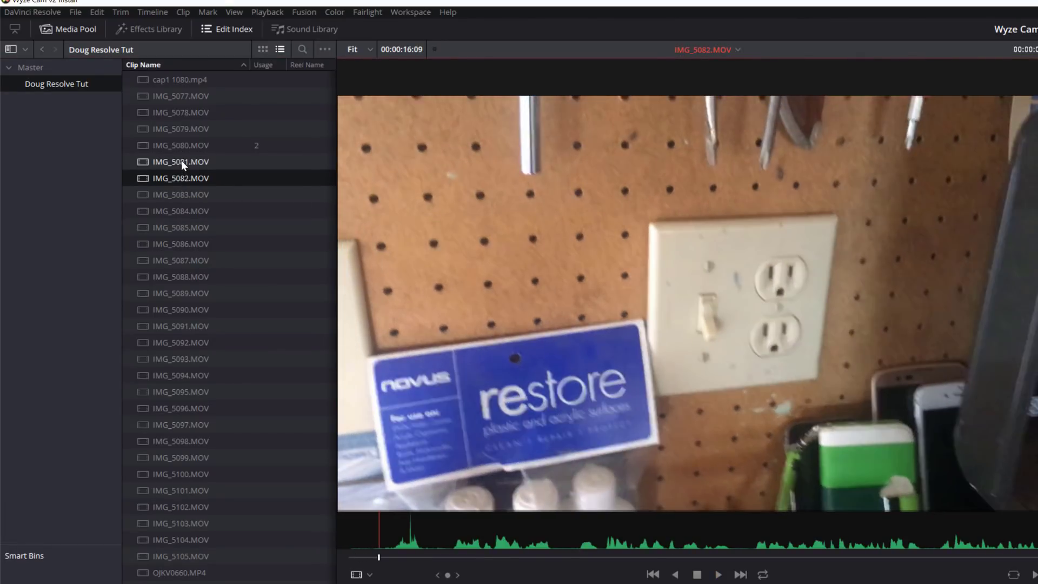
- Trim IMG_5081.MOV in the source viewer to 00:00:00:21–00:00:35:01 and add it to the timeline directly after IMG_5080.MOV
click(180, 160)
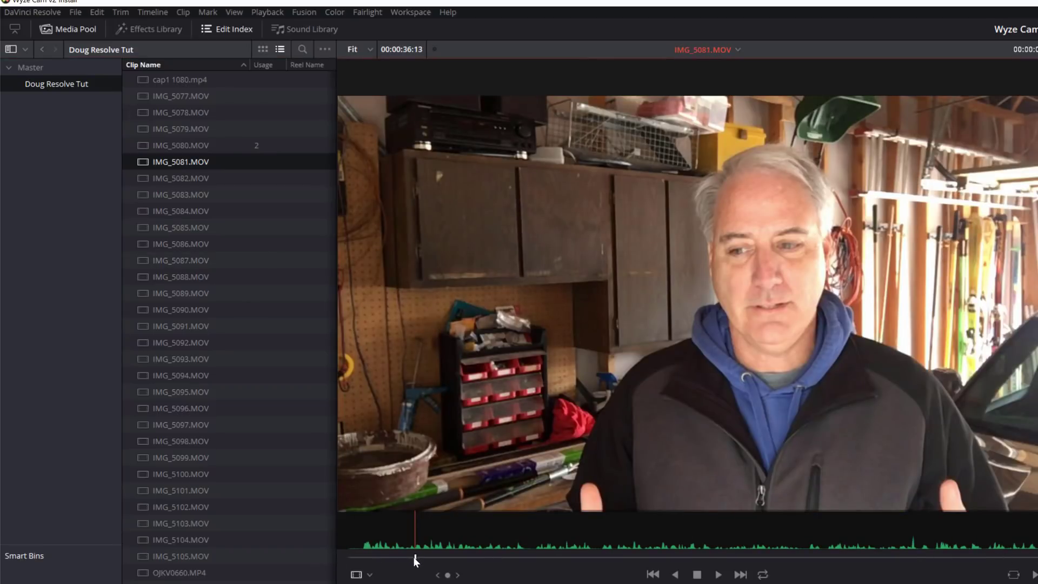
drag(414, 557, 363, 560)
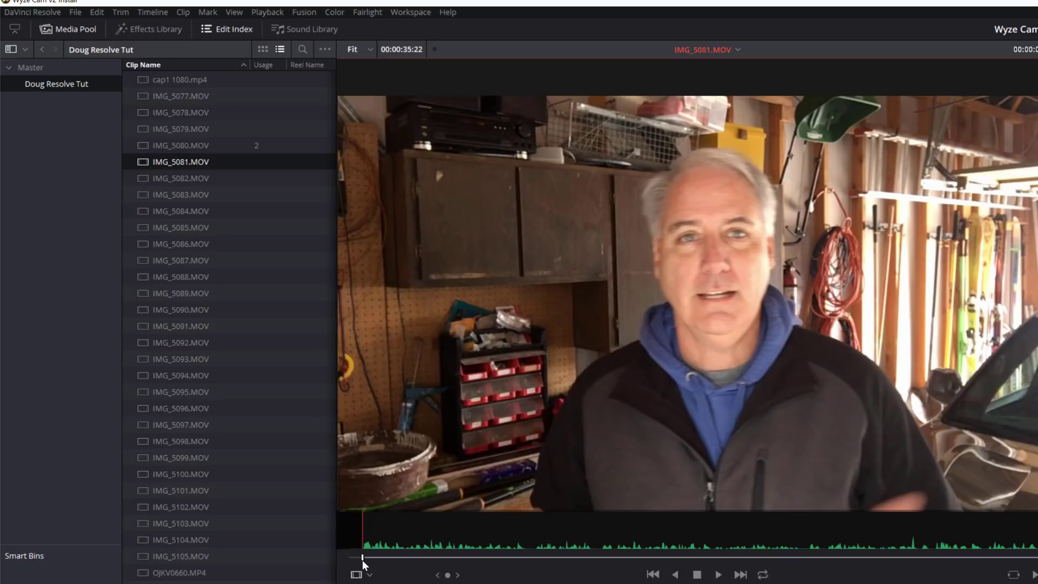
click(996, 557)
key(space)
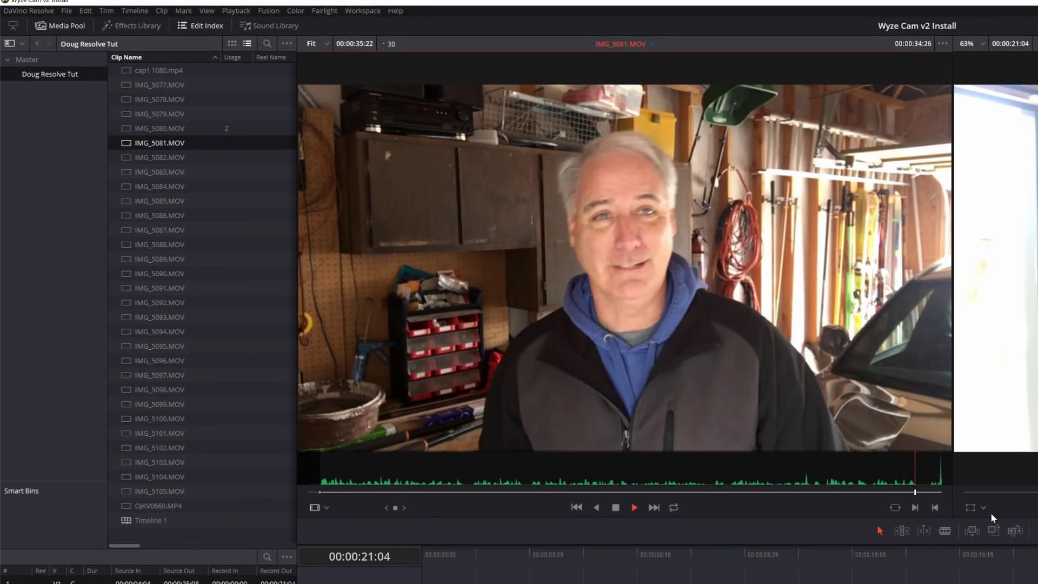
key(space)
mouse_move(618, 342)
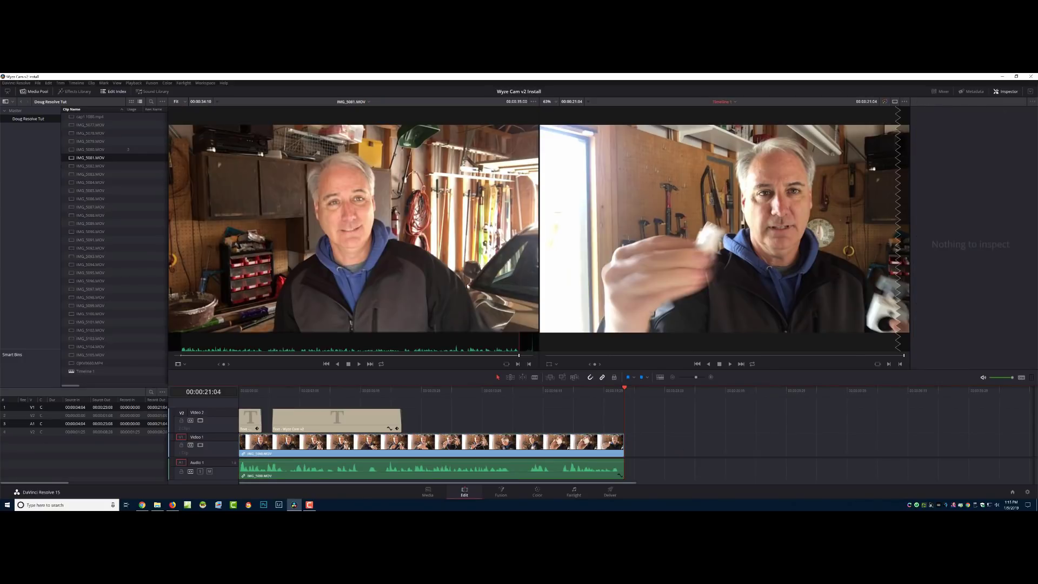
mouse_move(455, 281)
drag(428, 259, 864, 180)
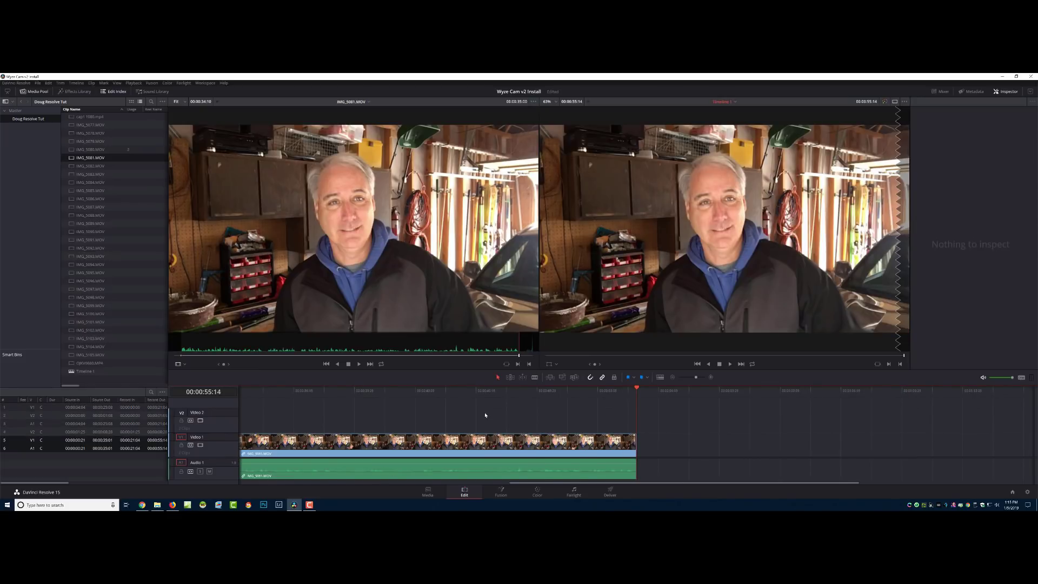
- Play the timeline across the cut between IMG_5080.MOV and IMG_5081.MOV to compare their sound levels
key(ctrl+minus)
scroll(615, 406, left, 2)
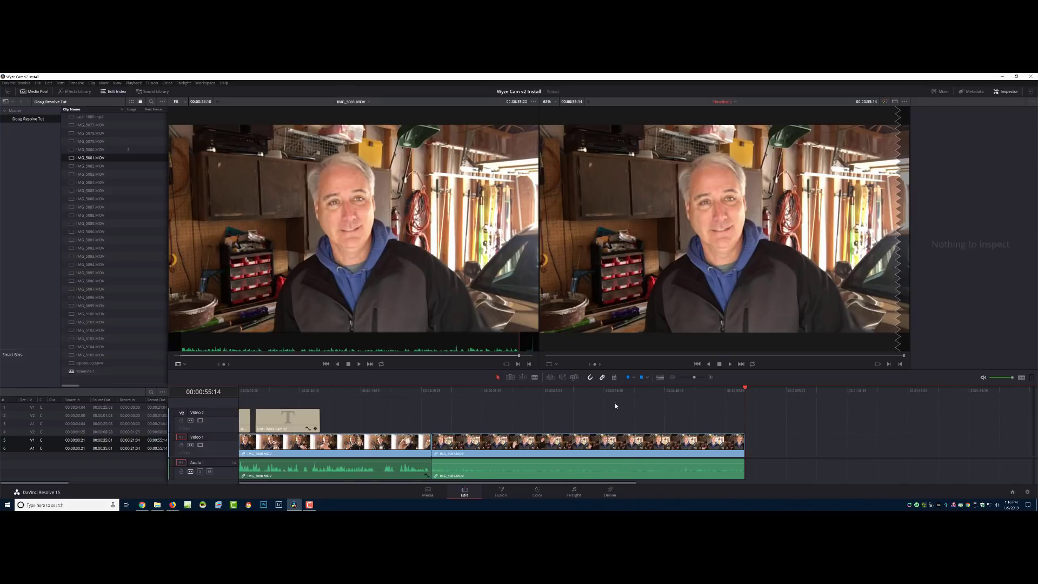
click(419, 391)
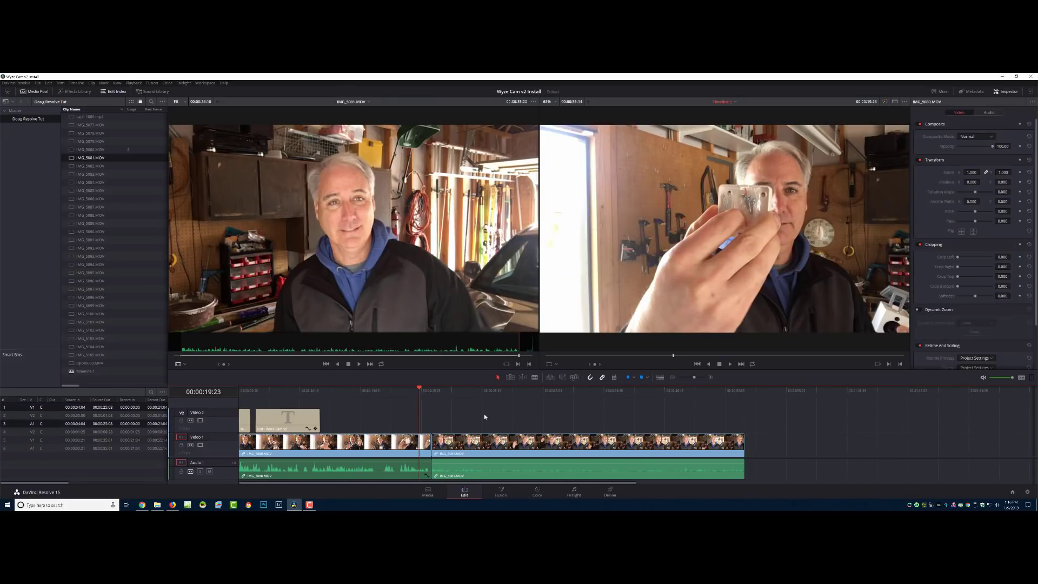
key(space)
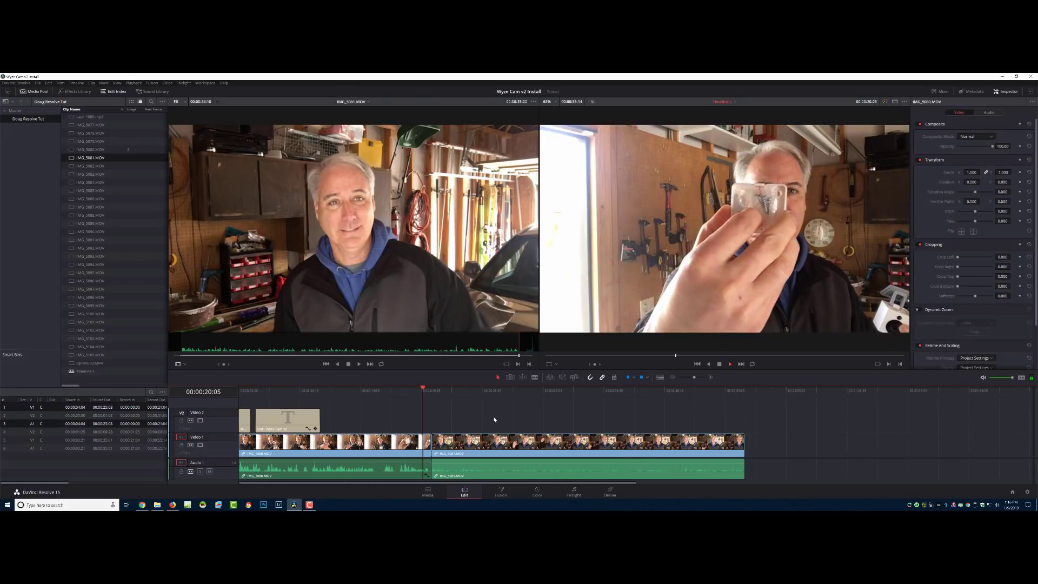
key(space)
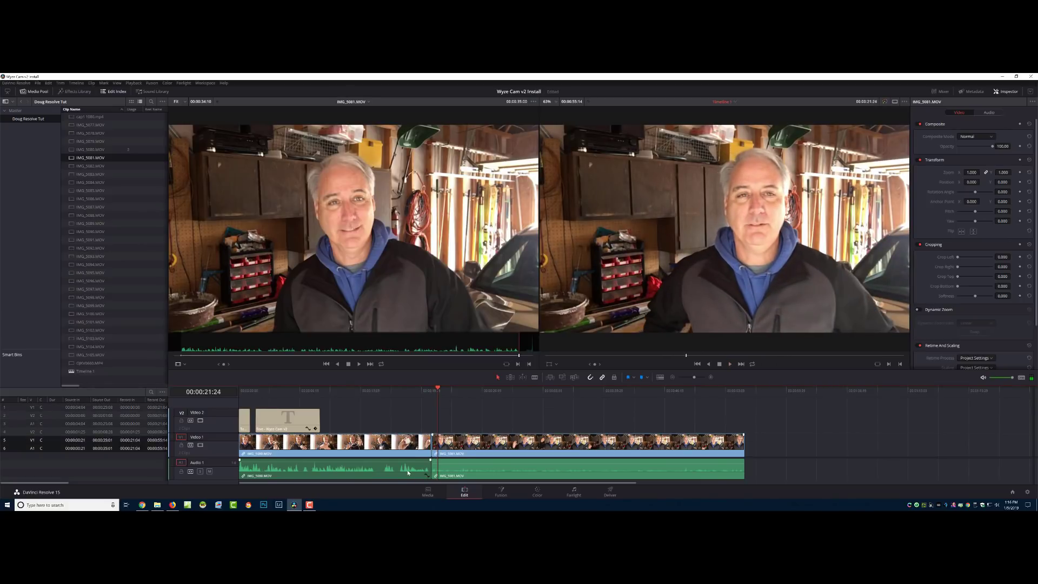
- Set the clip volume of IMG_5081.MOV on the timeline to 12.00 and replay the transition from IMG_5080.MOV
click(408, 473)
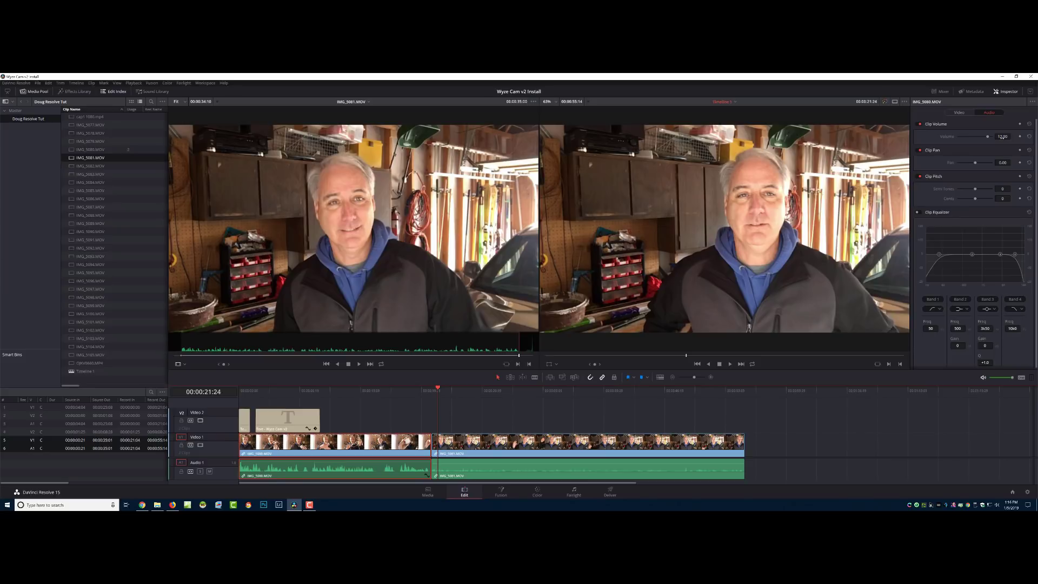
click(553, 446)
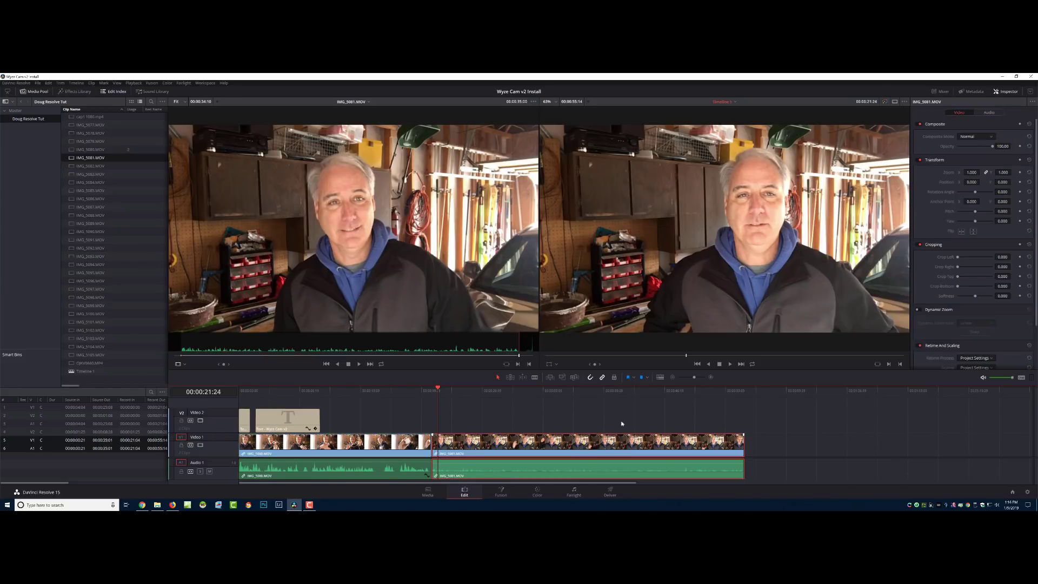
click(989, 112)
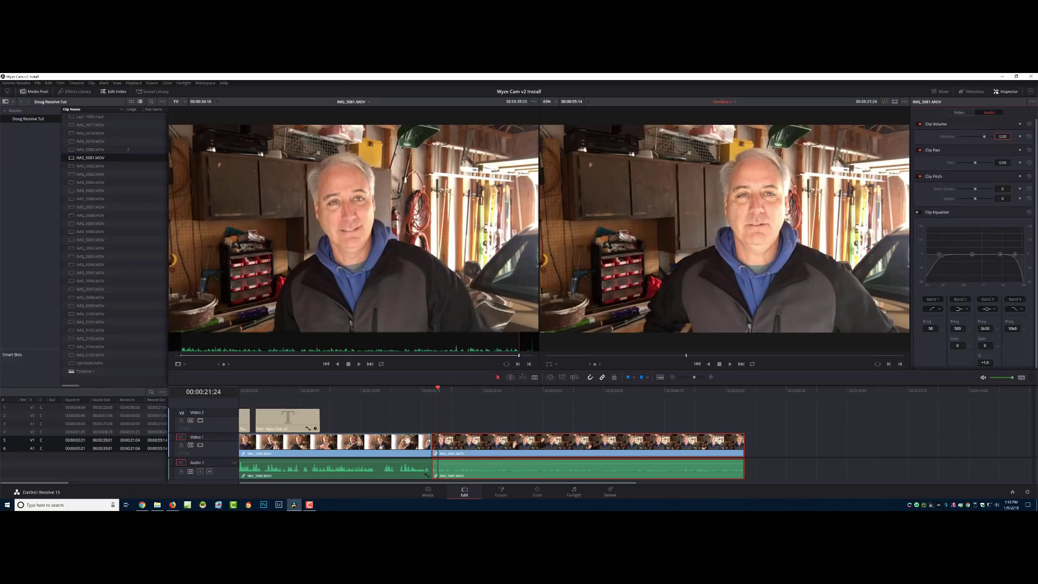
key(Return)
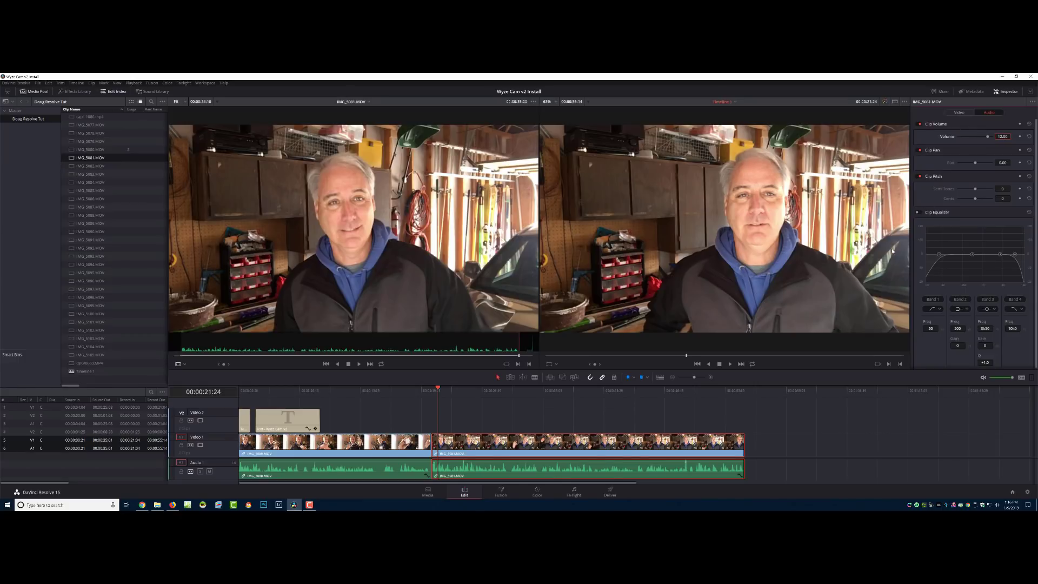
click(420, 390)
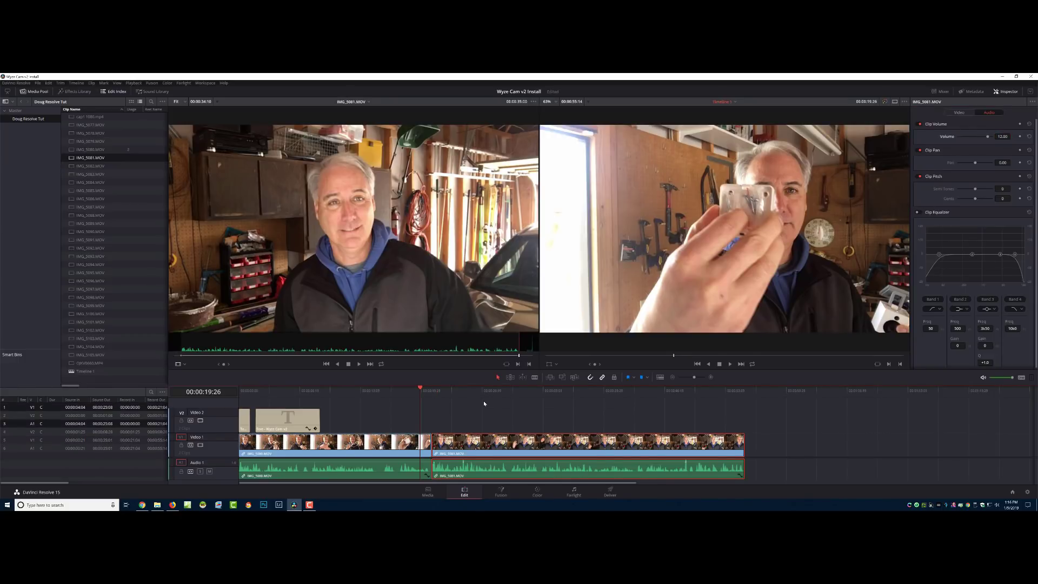
key(space)
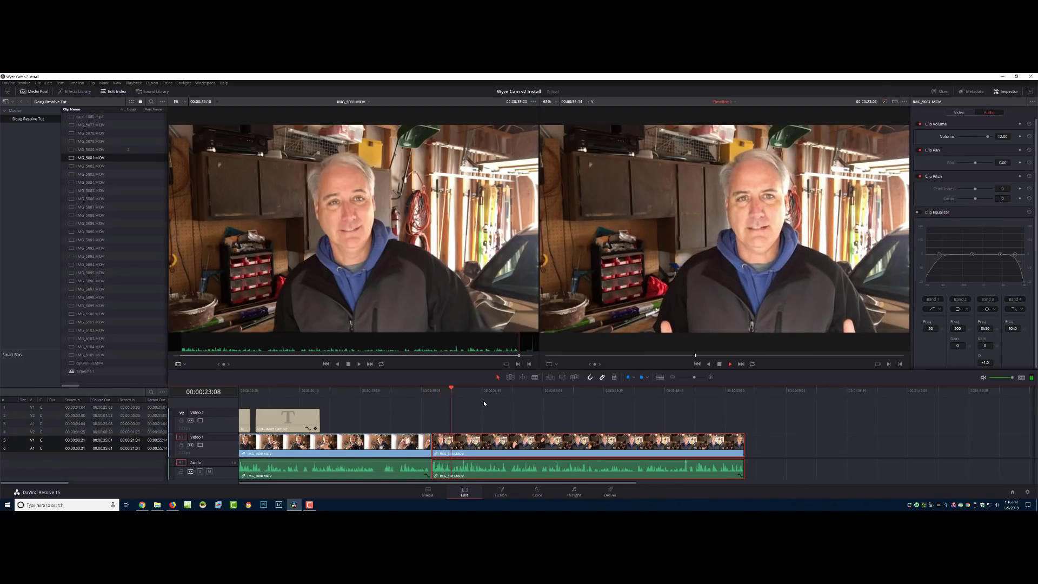
key(space)
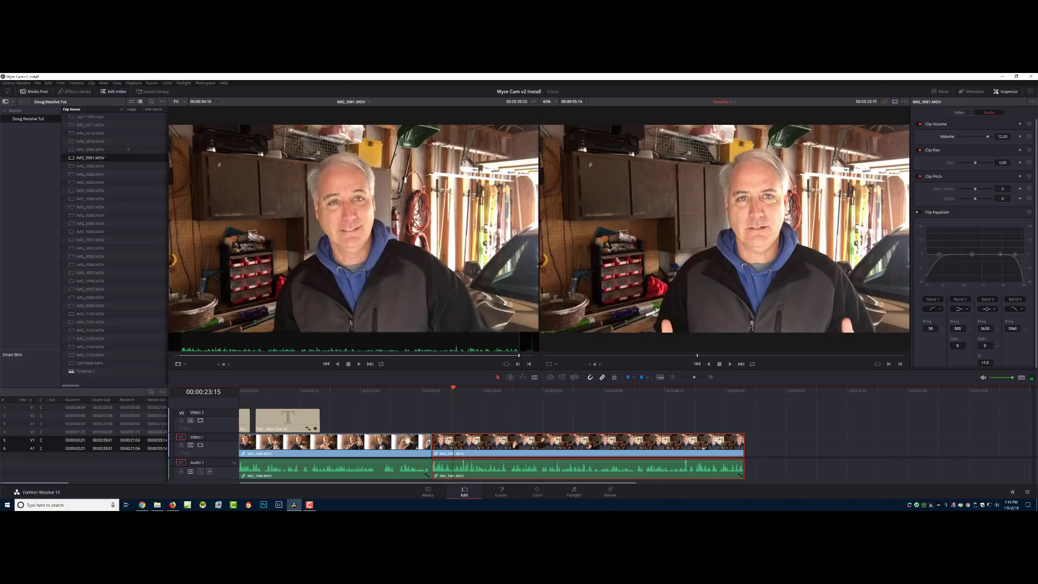
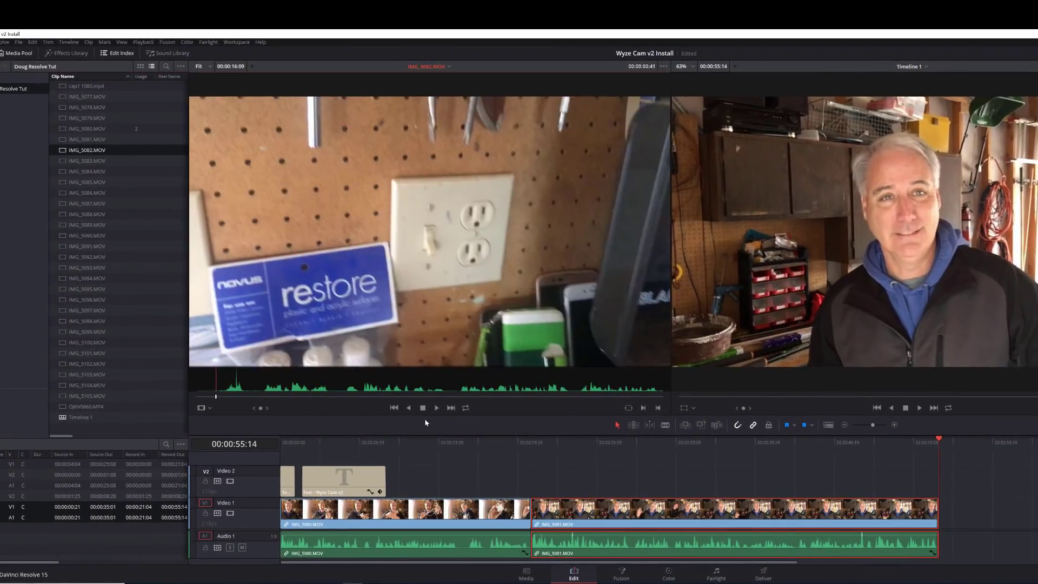
- Append IMG_5082.MOV from 00:00:02:16 to its end after IMG_5081.MOV on the timeline and play across the new cut
key(space)
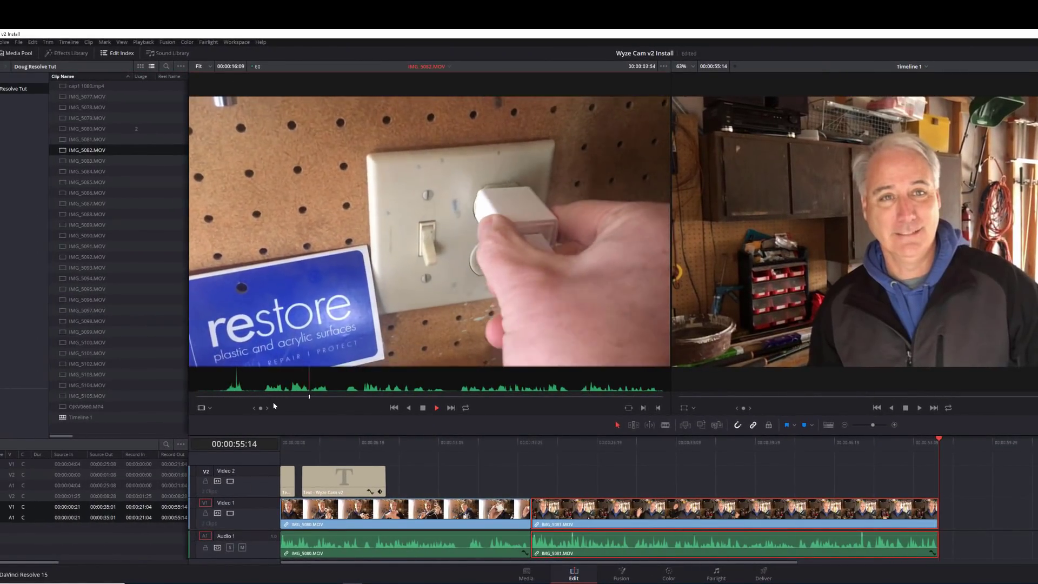
click(263, 395)
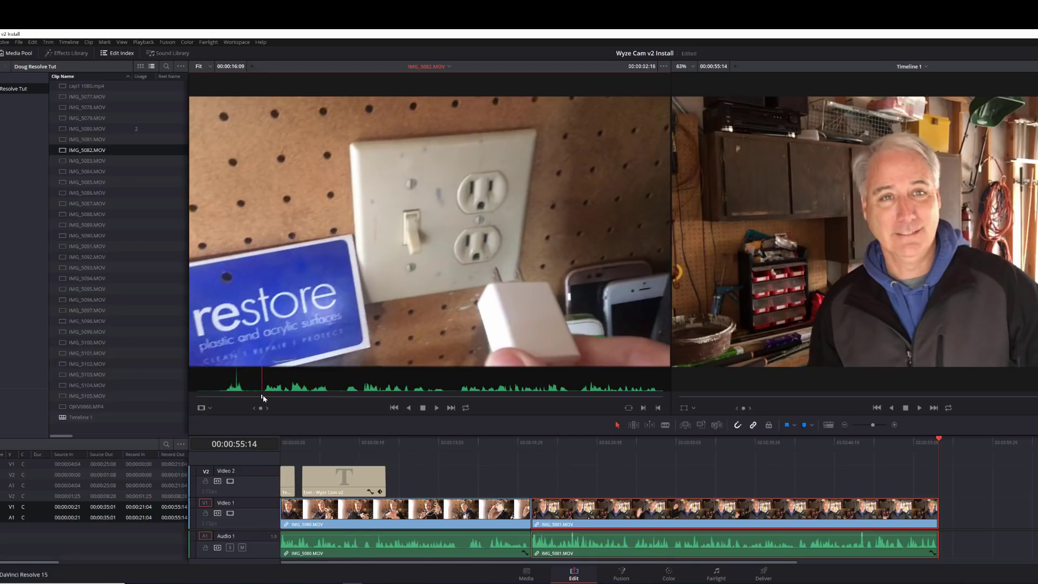
key(i)
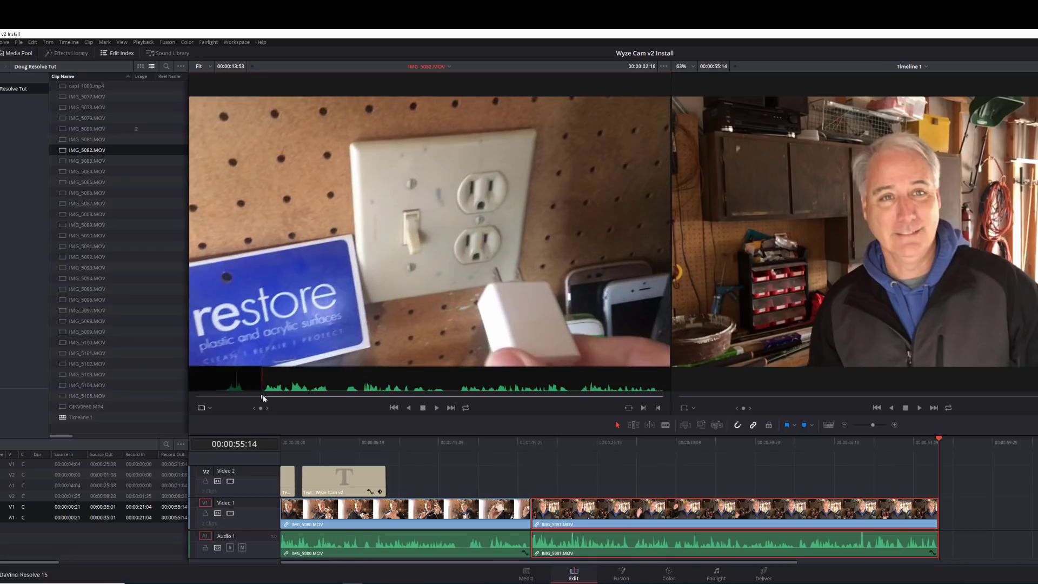
click(649, 396)
key(space)
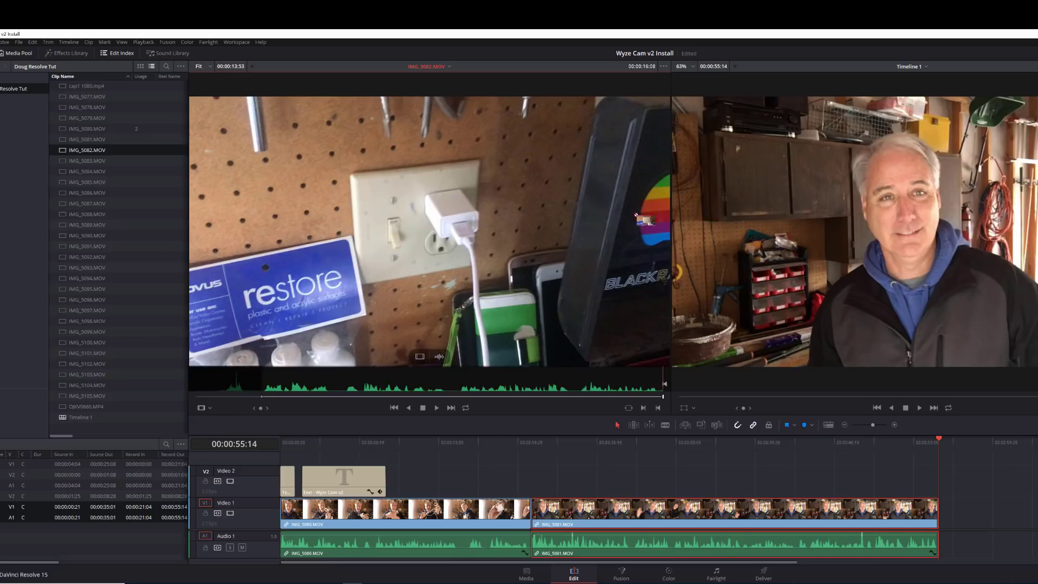
drag(637, 216, 944, 522)
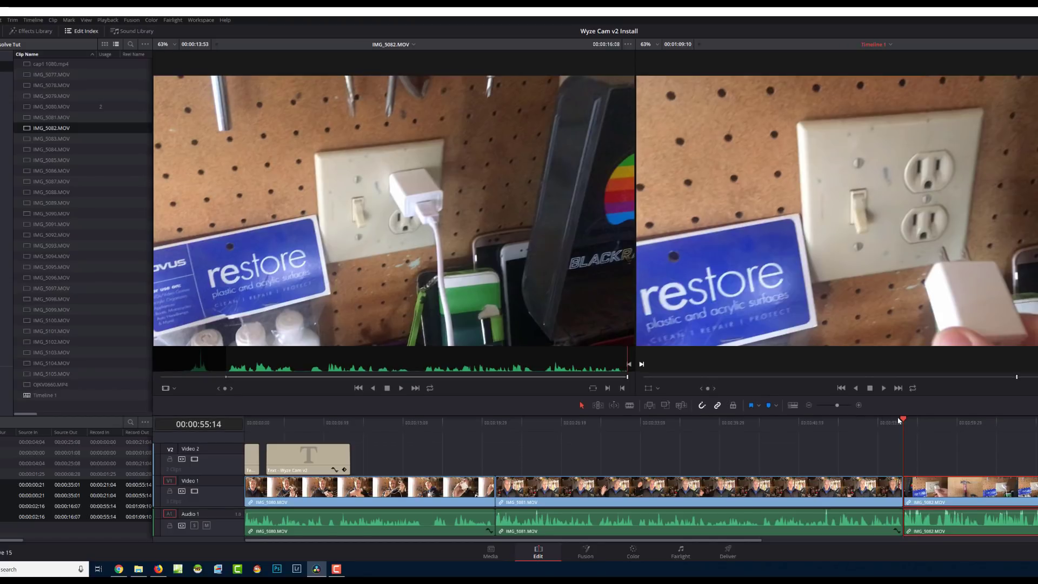
click(878, 425)
key(space)
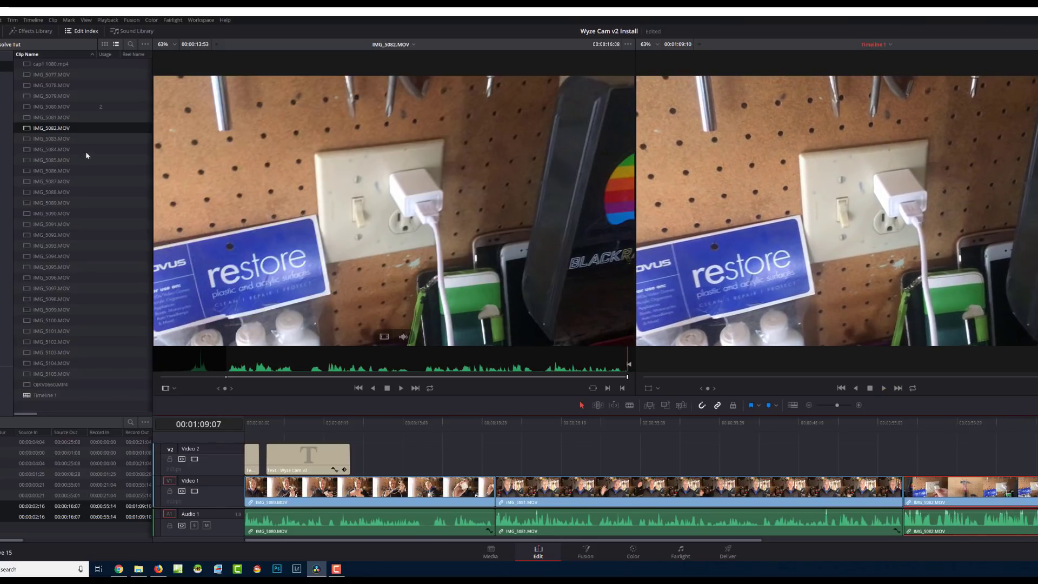
- Trim IMG_5083.MOV to 00:00:06:12–00:00:26:27 in the source viewer and append it after IMG_5082.MOV on the timeline
click(51, 138)
drag(249, 373, 523, 391)
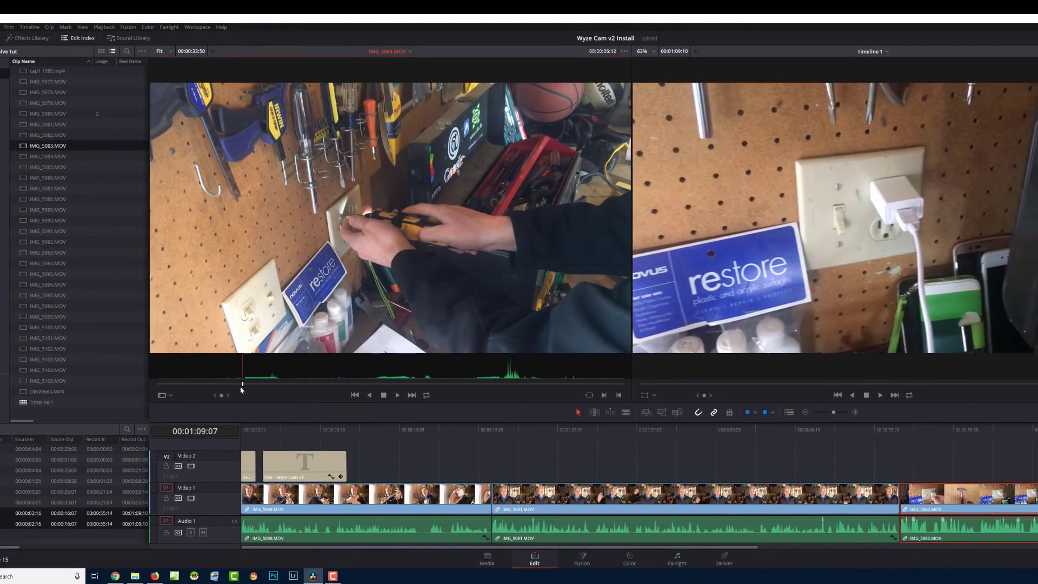
key(i)
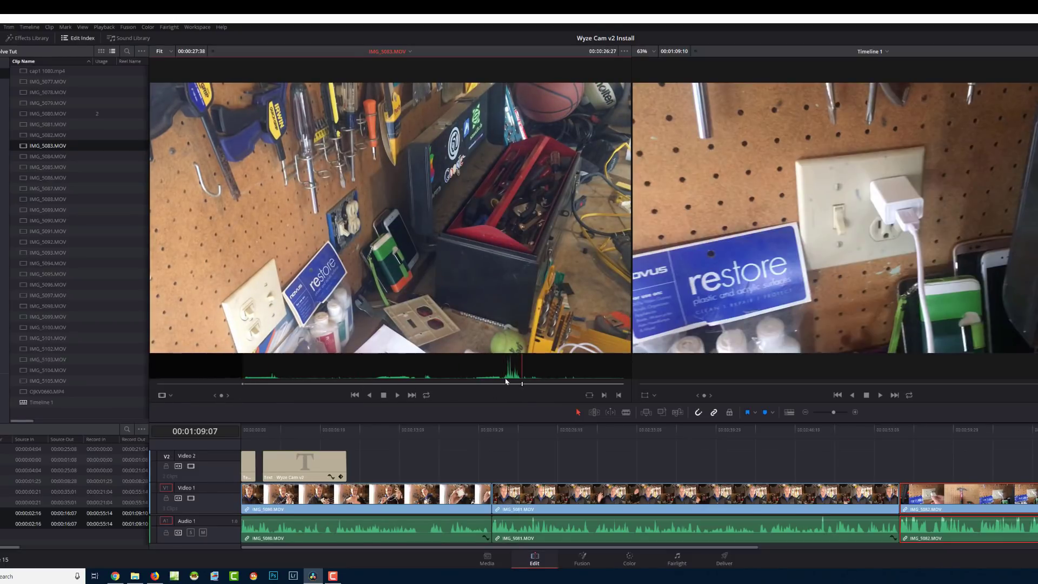
key(o)
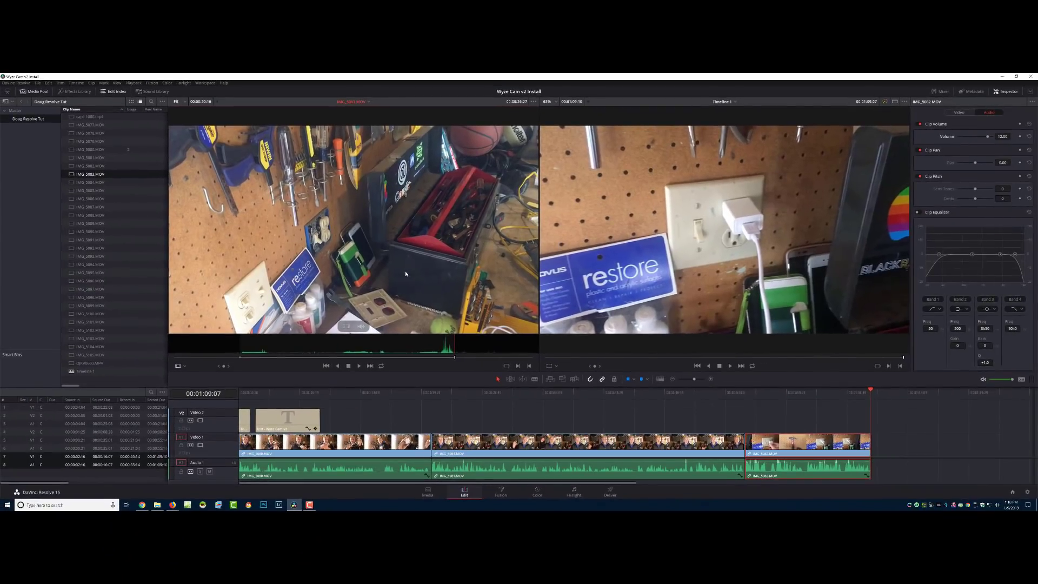
drag(404, 271, 873, 182)
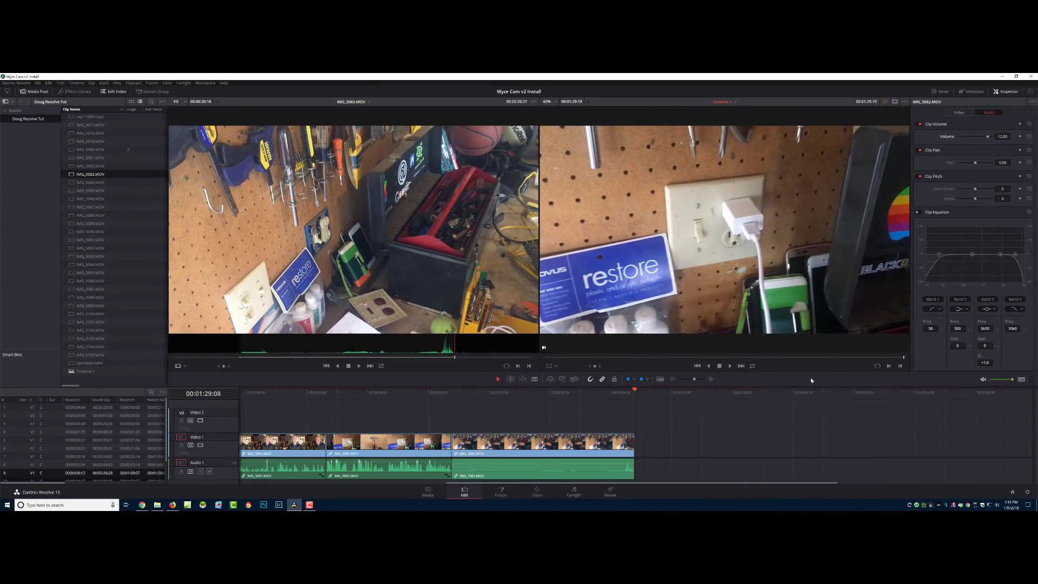
- Set the clip volume of IMG_5083.MOV on the timeline to 7.00 and play across its cut with IMG_5082.MOV
click(537, 472)
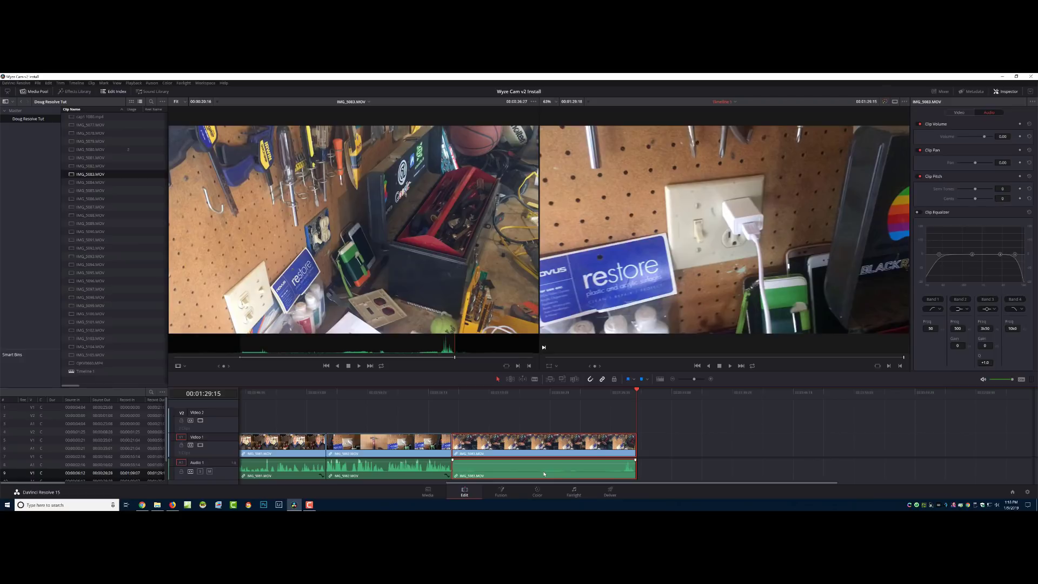
key(ctrl+alt+equal)
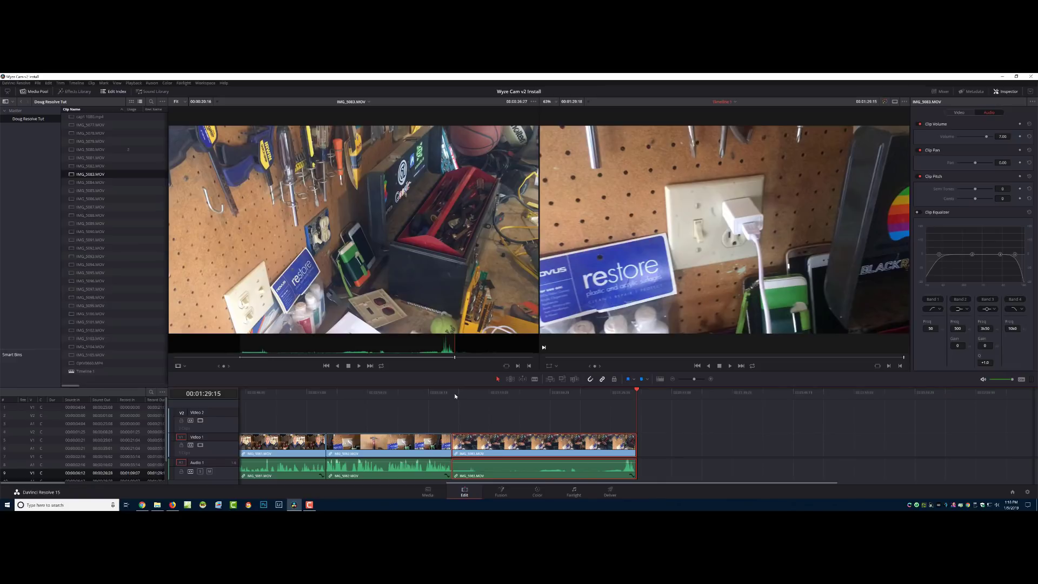
click(427, 397)
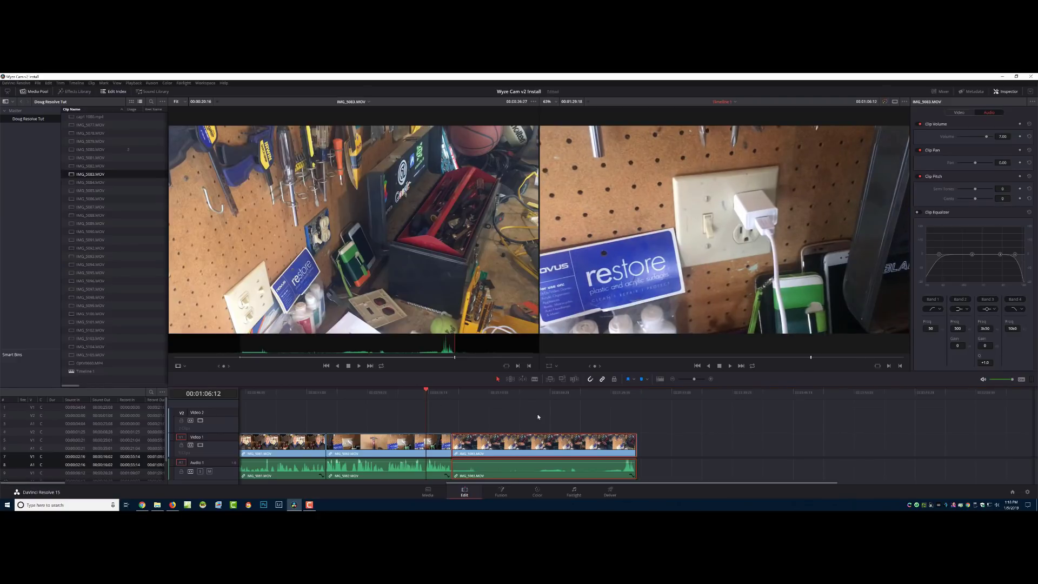
key(space)
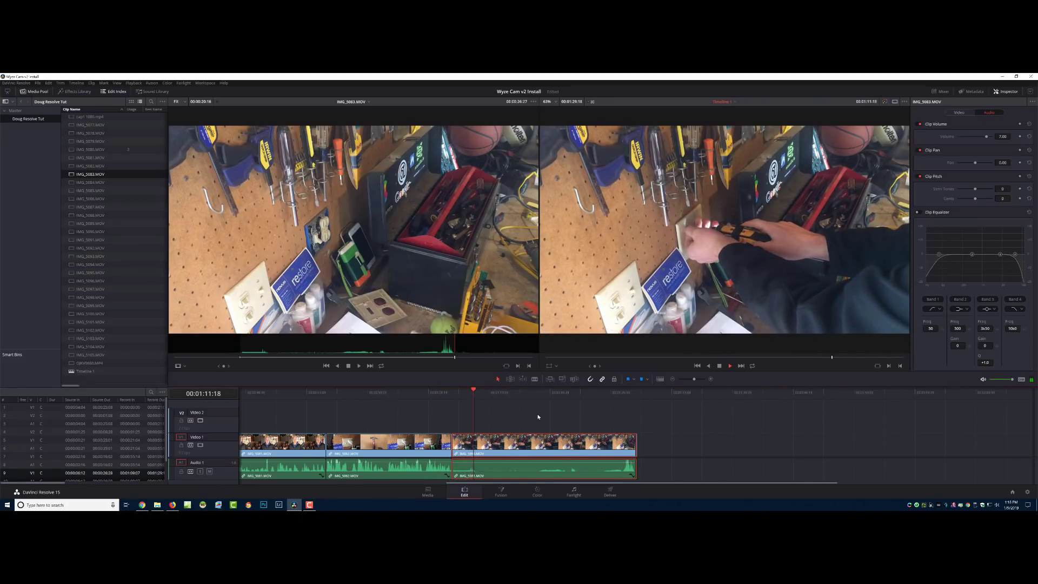
- Split IMG_5083.MOV on the timeline at 00:01:11:26, ripple-trim about 6.6 seconds from the start of its second part, and play across the cut
key(space)
click(500, 423)
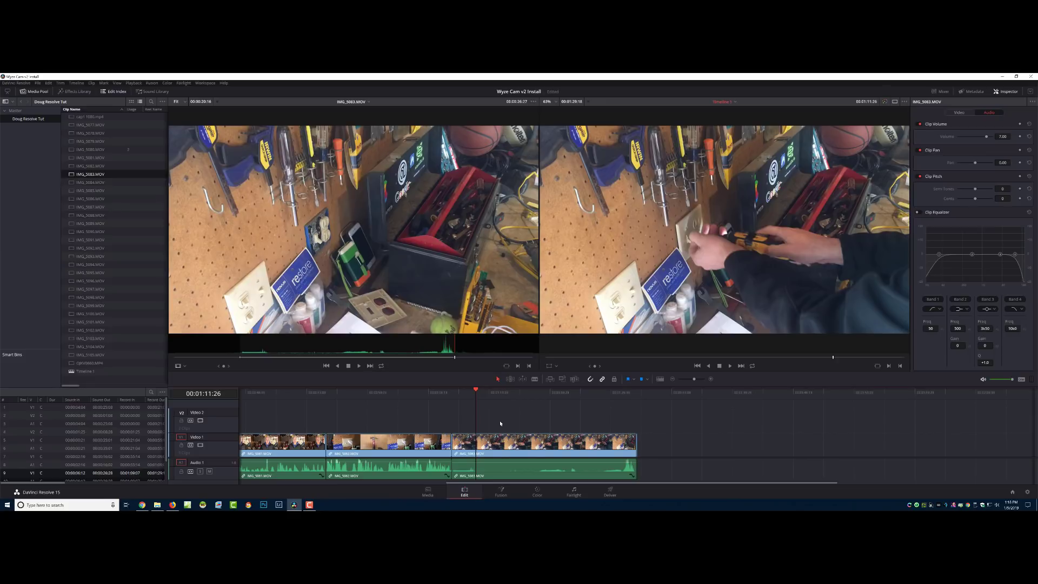
key(ctrl+b)
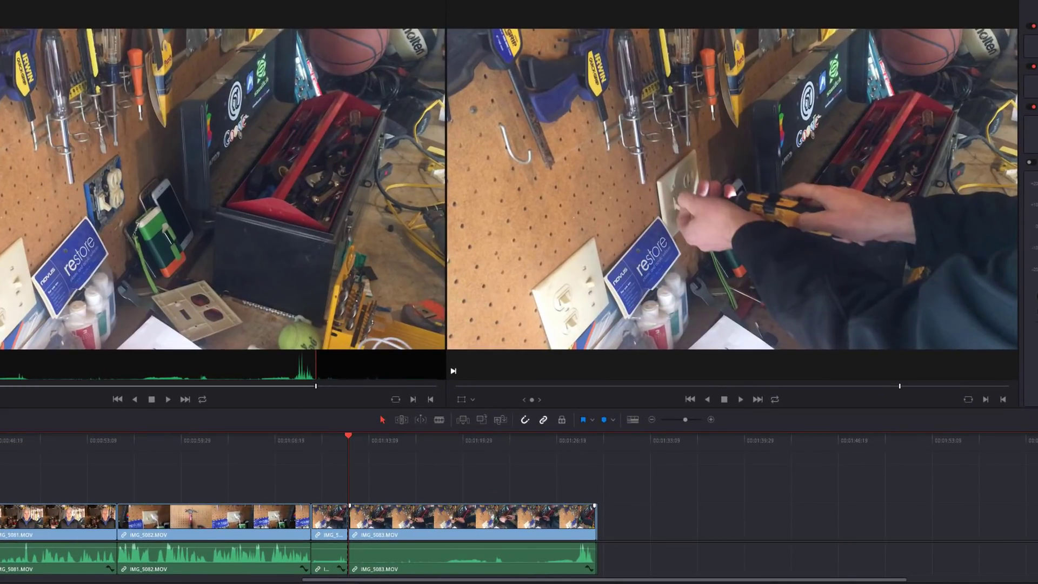
mouse_move(368, 518)
mouse_down()
mouse_move(479, 523)
mouse_move(388, 520)
mouse_up()
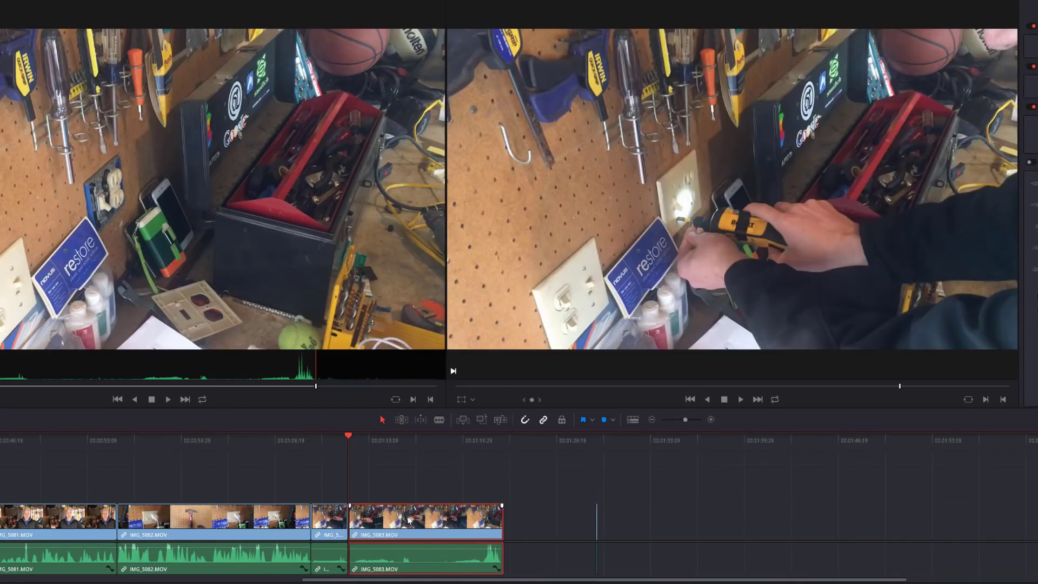
click(312, 441)
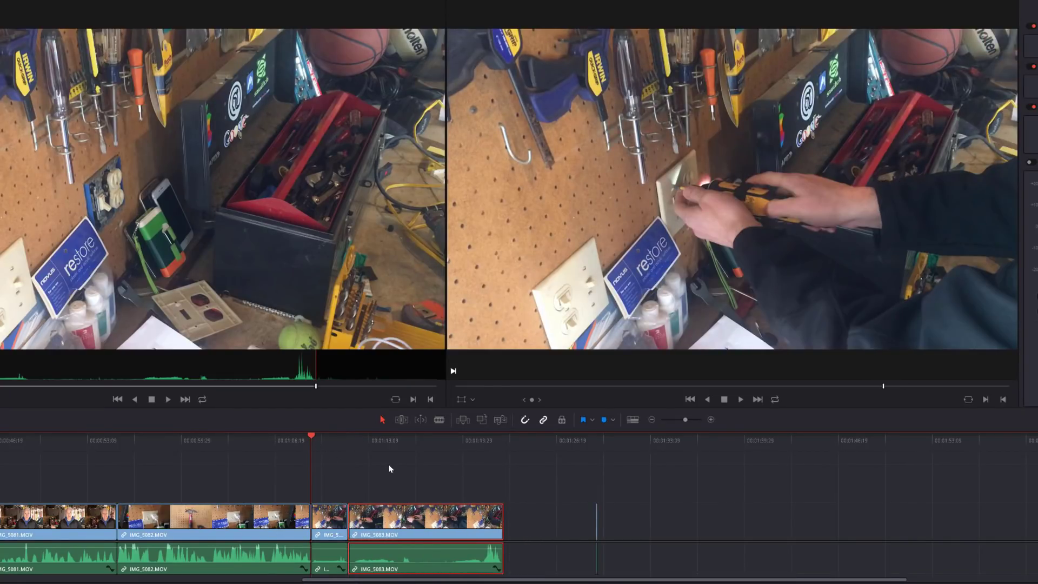
key(space)
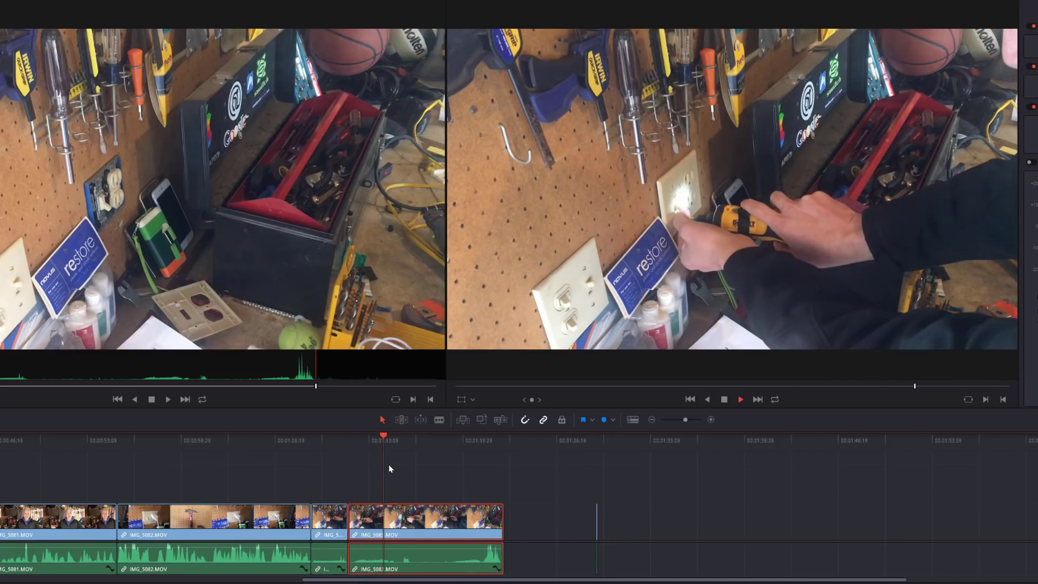
key(space)
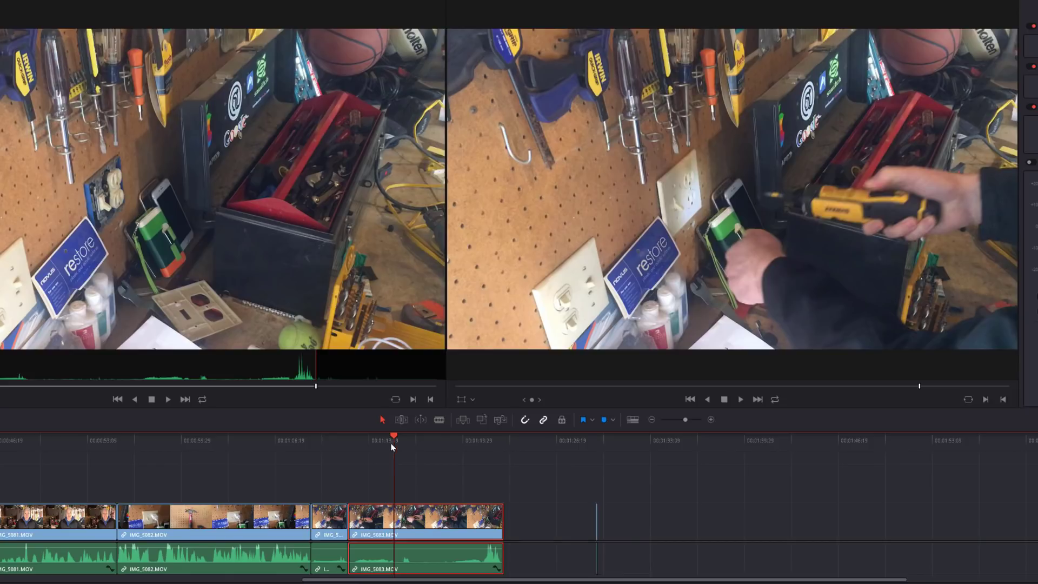
- Split the remaining IMG_5083.MOV part about 3 seconds after its start and ripple-trim about 4.6 seconds from the start of the last part
drag(394, 437, 390, 438)
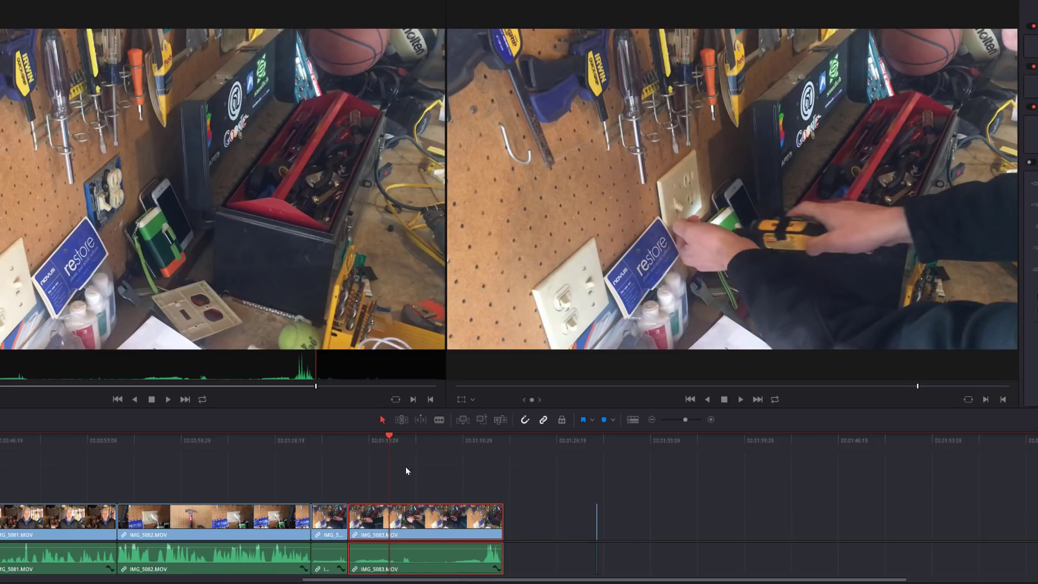
key(ctrl+backslash)
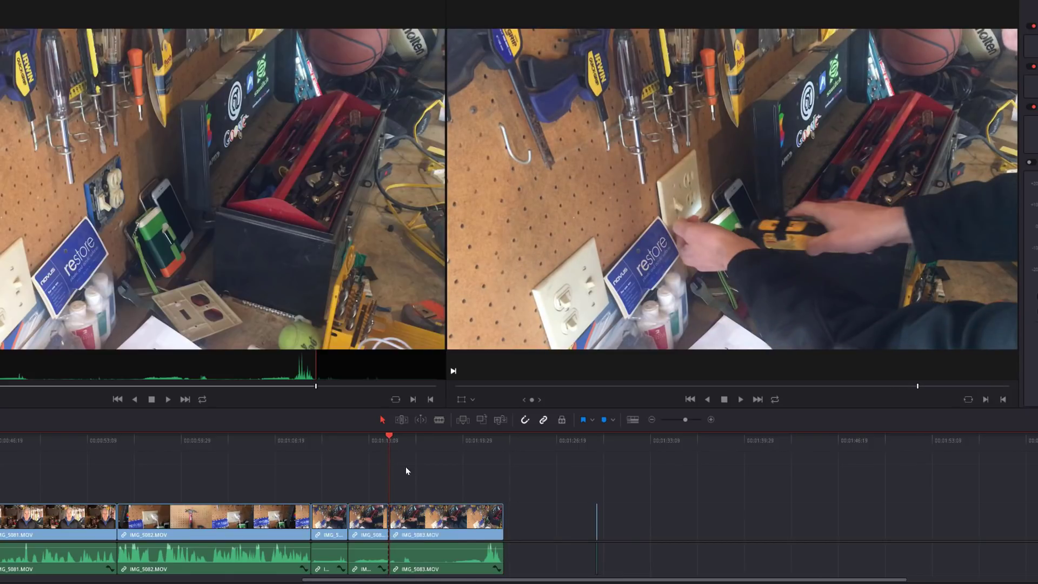
drag(417, 442, 454, 446)
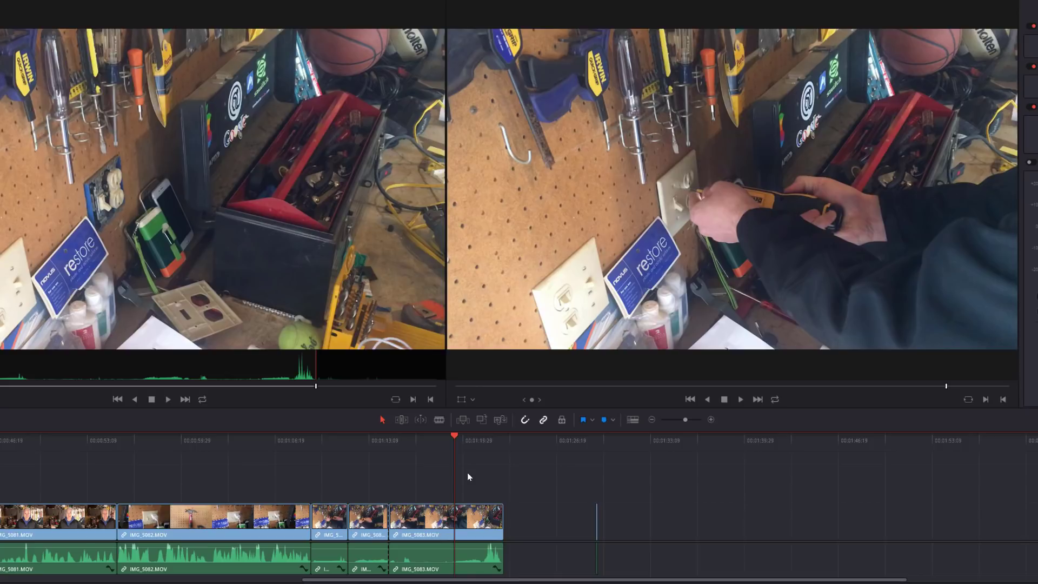
key(ctrl+shift+[)
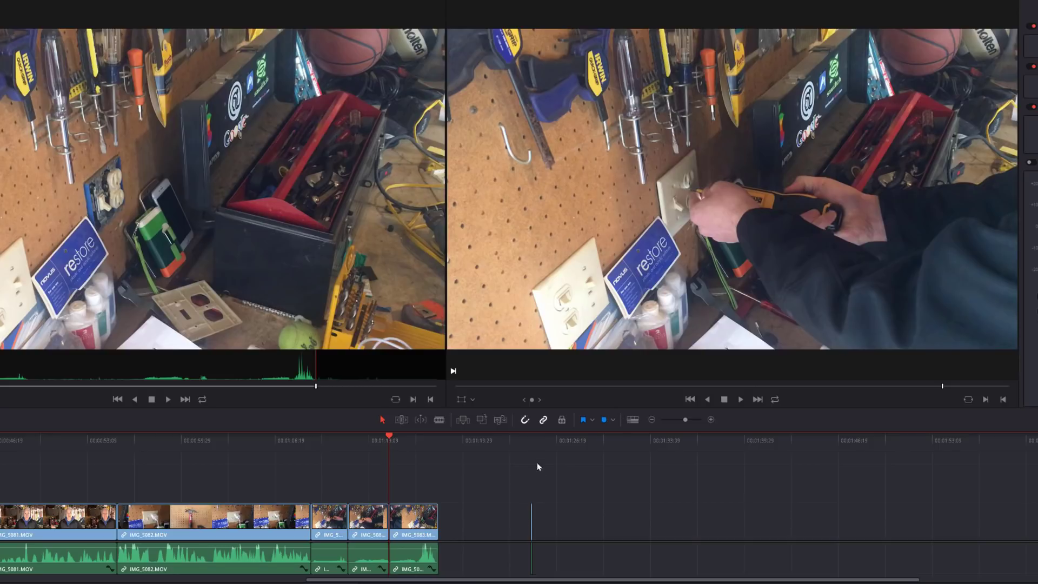
click(532, 441)
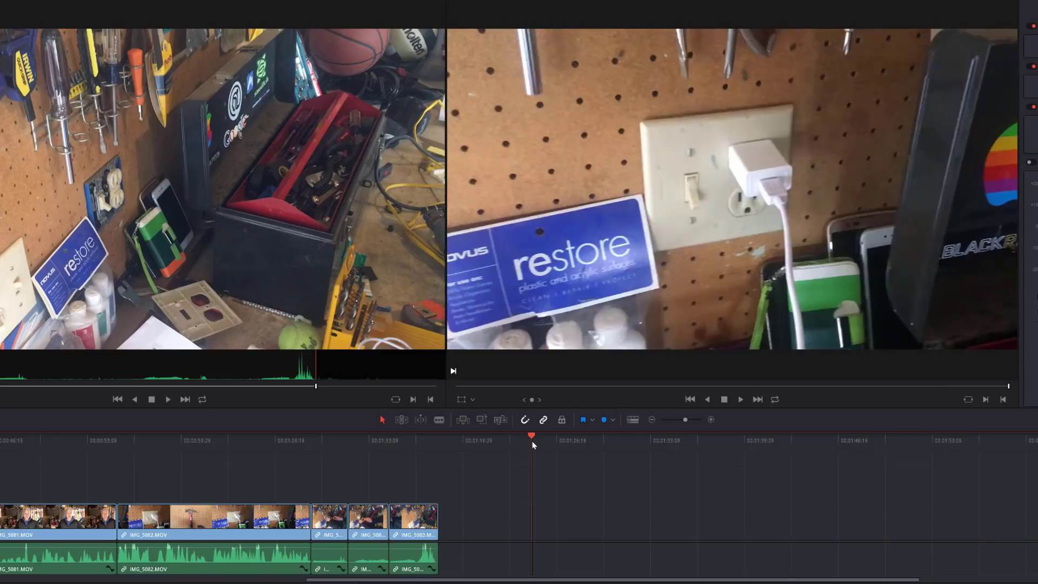
drag(533, 442, 531, 442)
drag(561, 492, 501, 515)
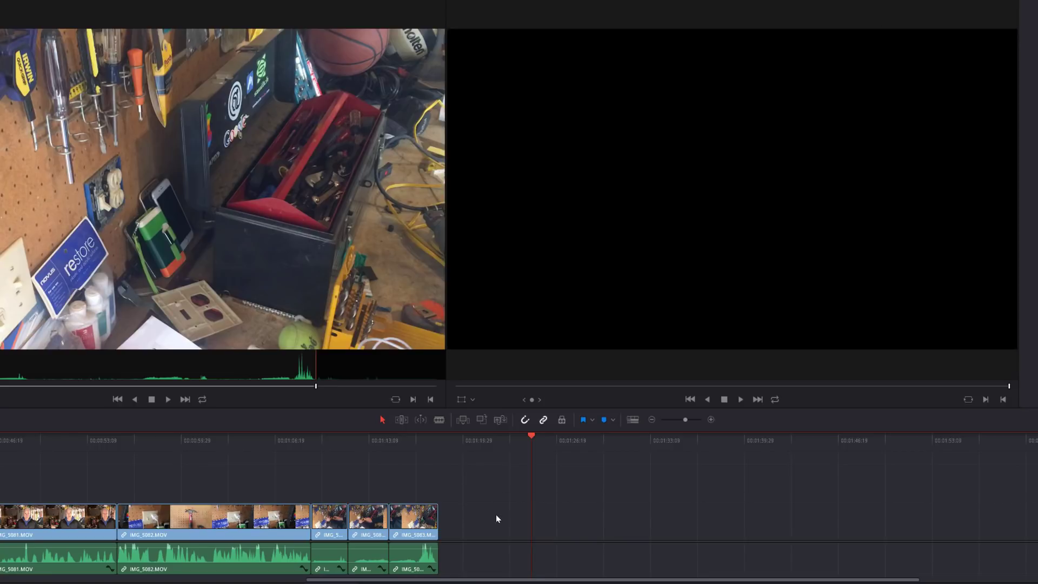
- Adjust the clip volume of the IMG_5083.MOV segments on the timeline and play from the end of IMG_5082.MOV across the cuts
click(299, 441)
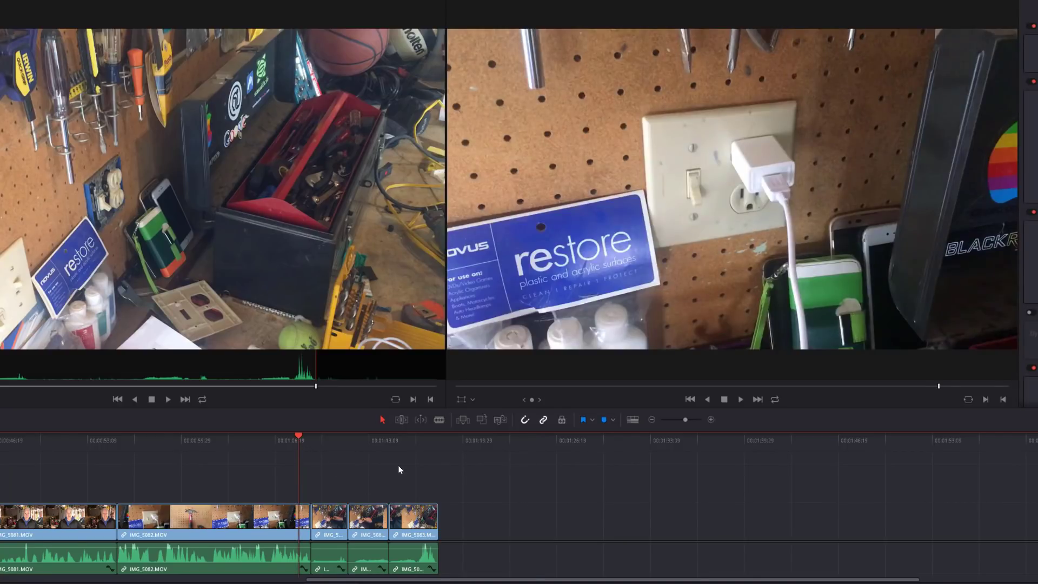
key(space)
key(space)
click(331, 555)
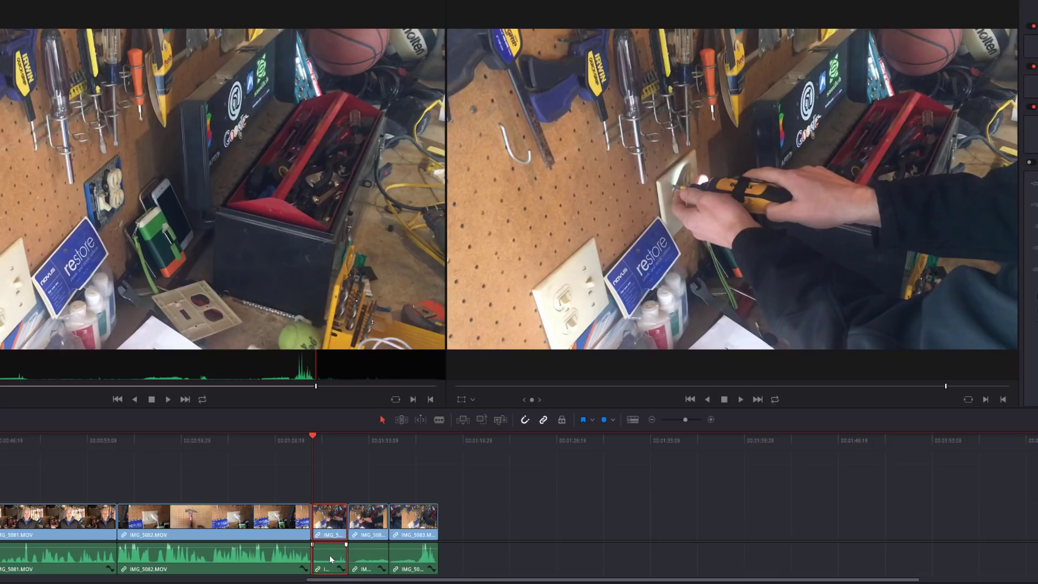
click(371, 559)
click(406, 555)
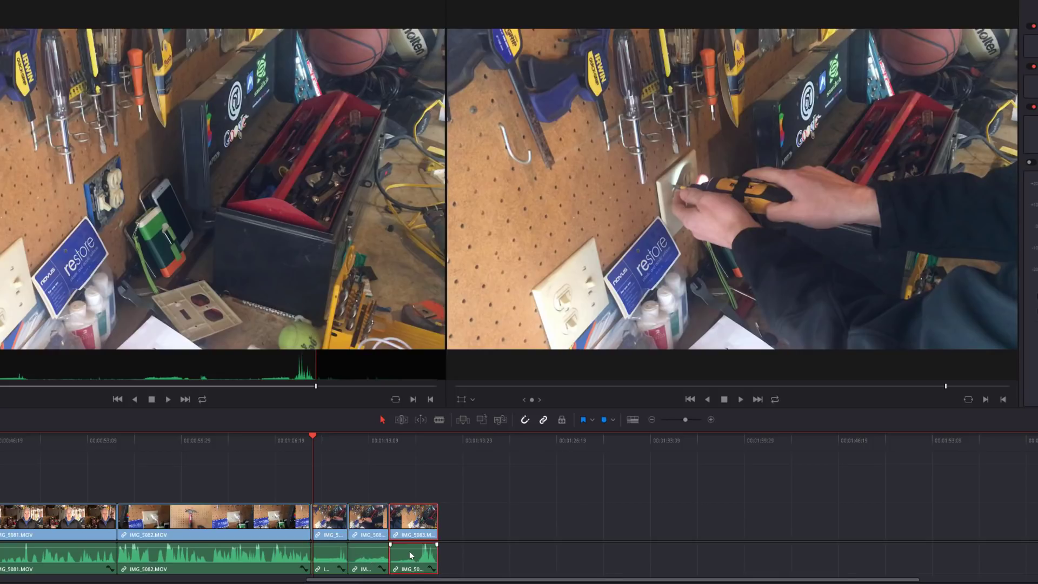
click(299, 446)
key(space)
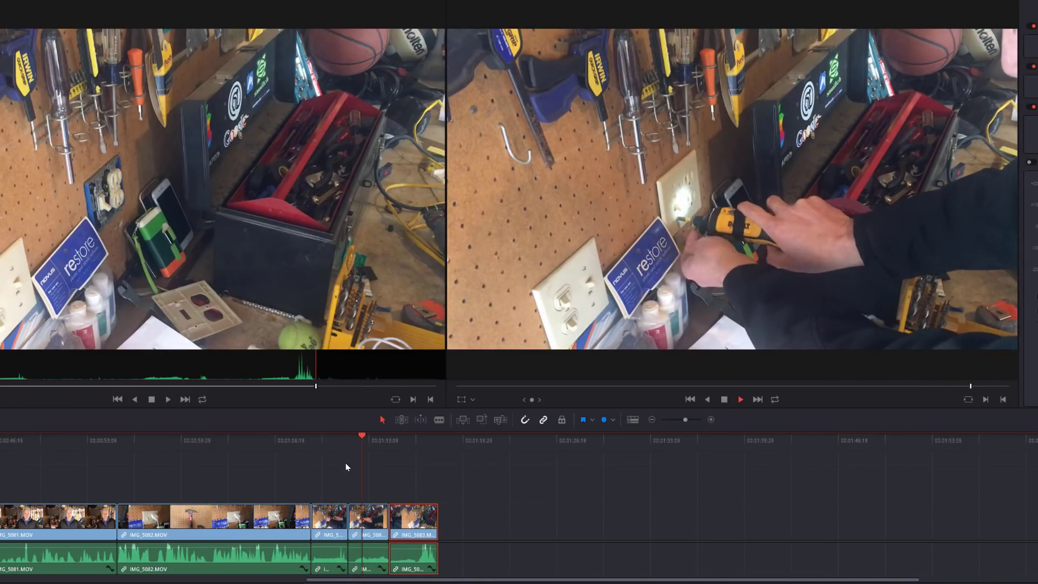
key(space)
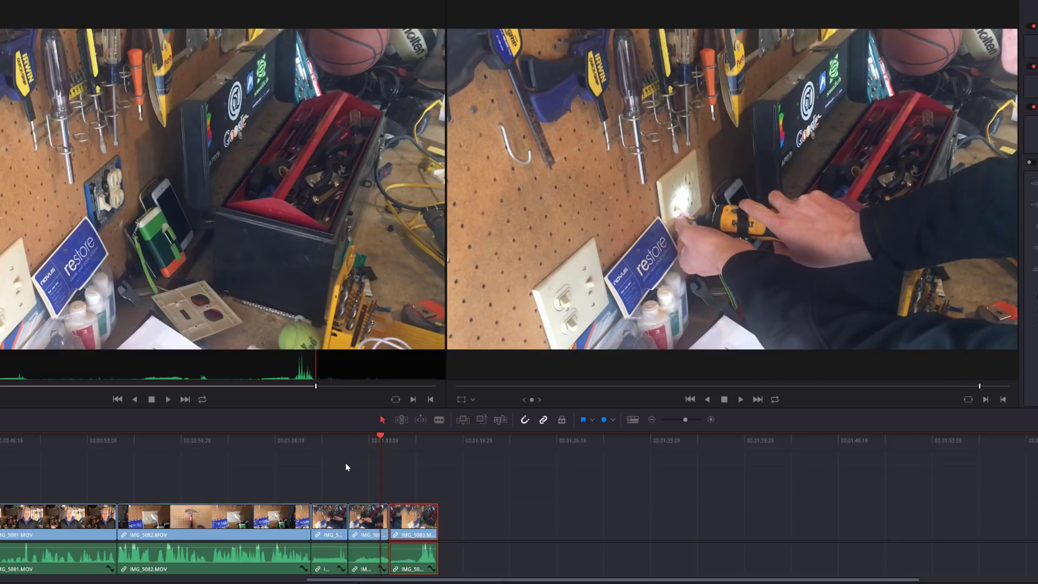
- Ripple-trim about half a second from the start of the middle IMG_5083.MOV segment and replay across its cut
scroll(345, 463, up, 3)
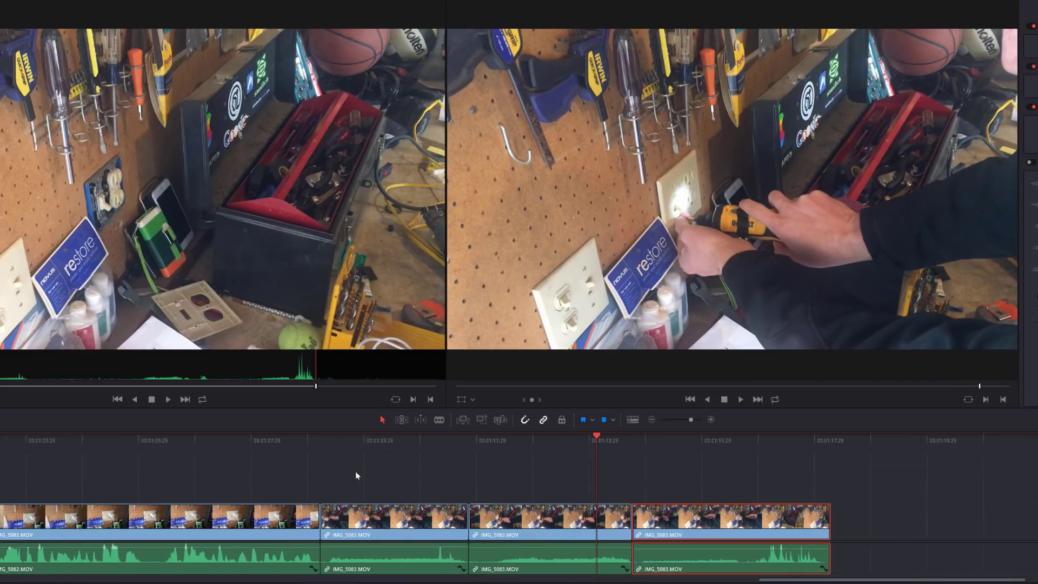
click(496, 439)
click(518, 485)
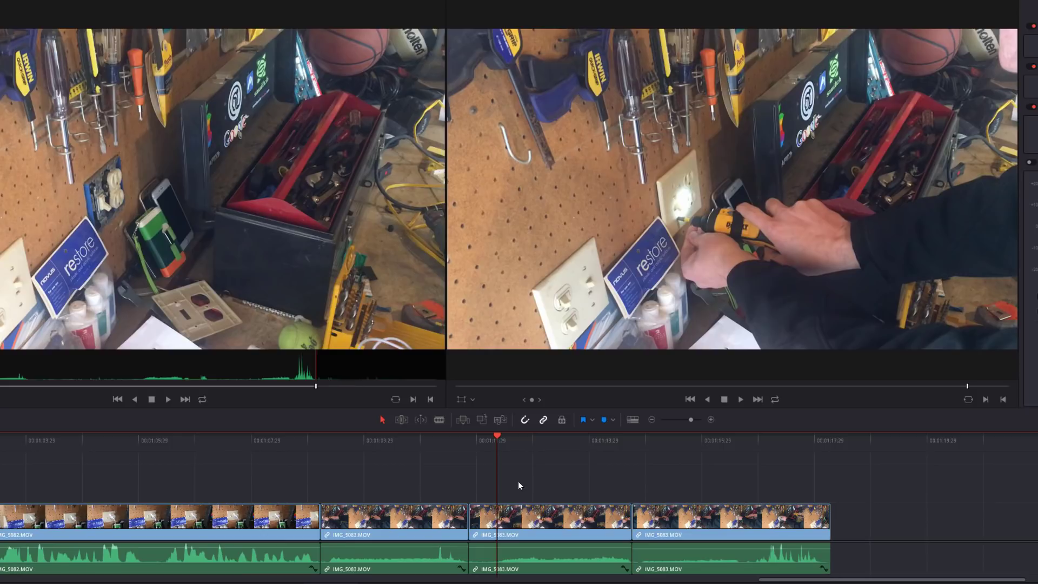
key(ctrl+shift+bracketleft)
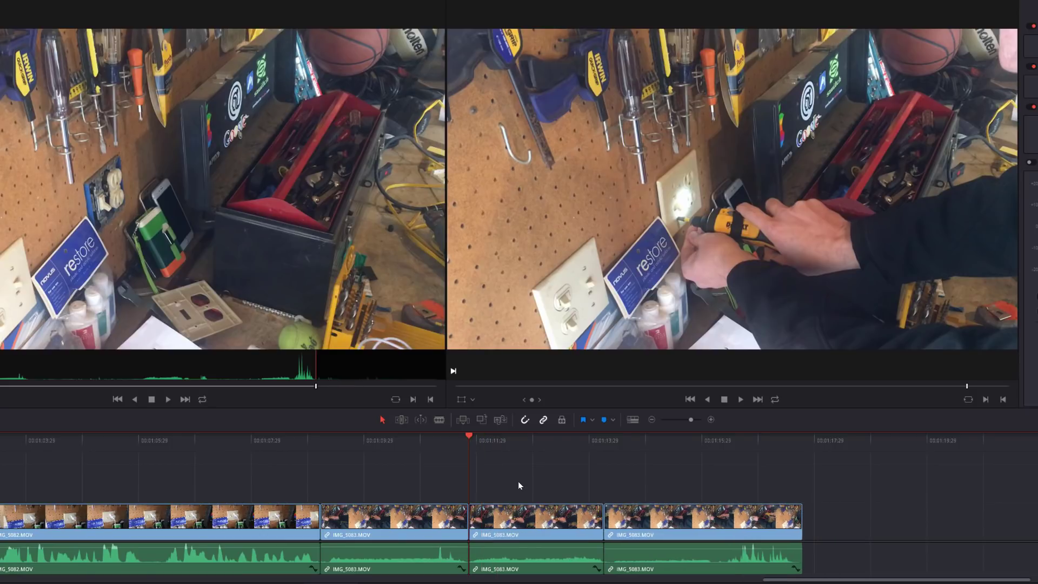
click(420, 449)
key(space)
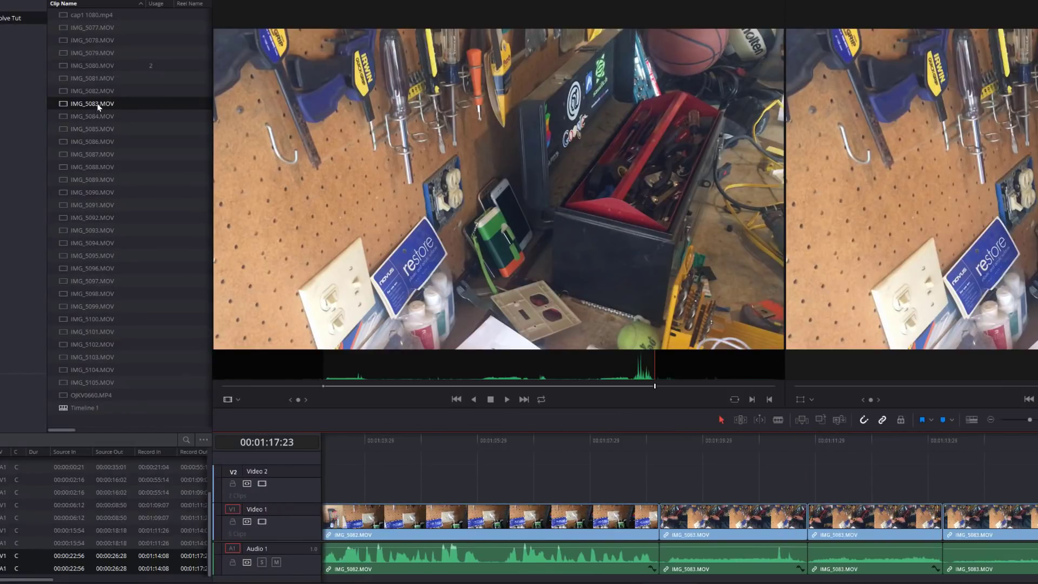
- Update the usage counts of the media pool clips and open IMG_5084.MOV in the source viewer
right_click(98, 106)
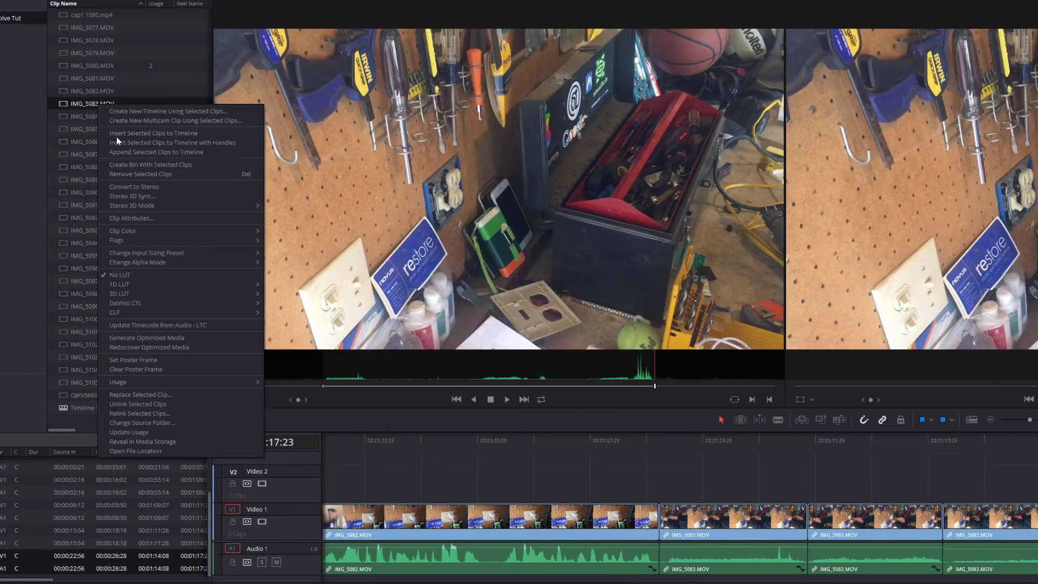
click(142, 430)
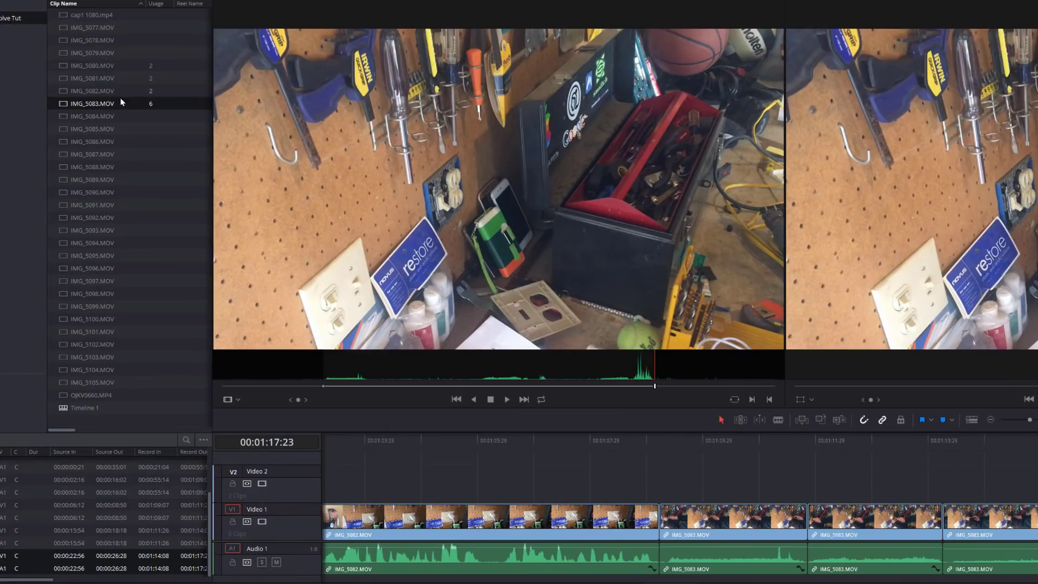
click(102, 116)
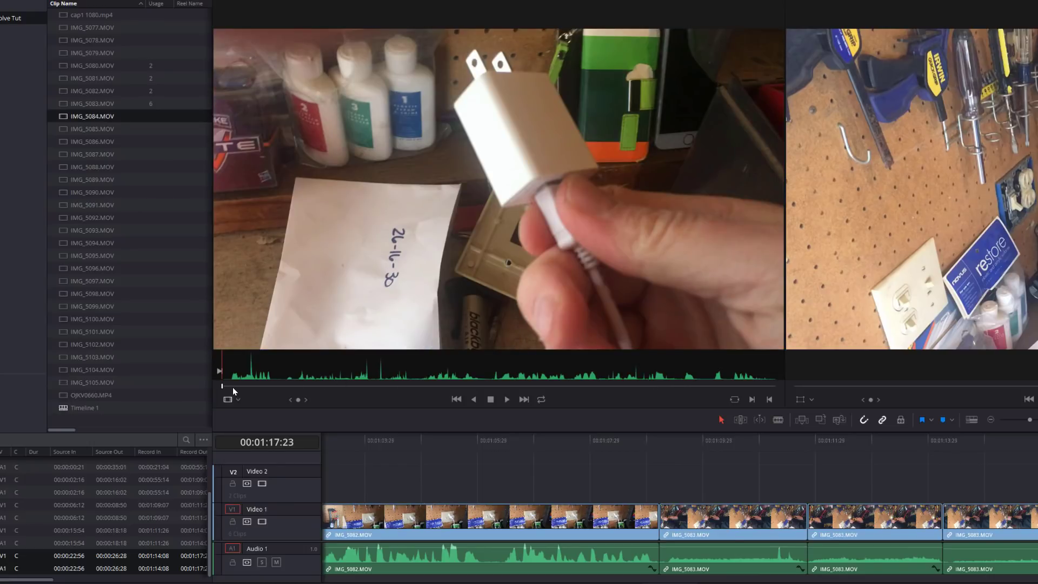
- Review the footage of IMG_5084.MOV in the source viewer and compare it with the beginning of IMG_5085.MOV
key(space)
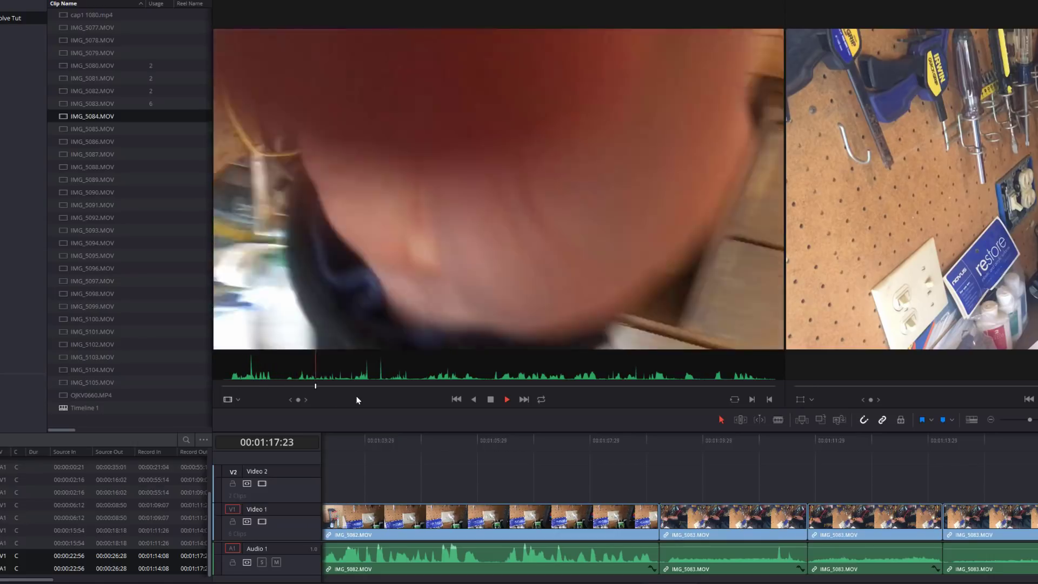
drag(336, 387, 446, 392)
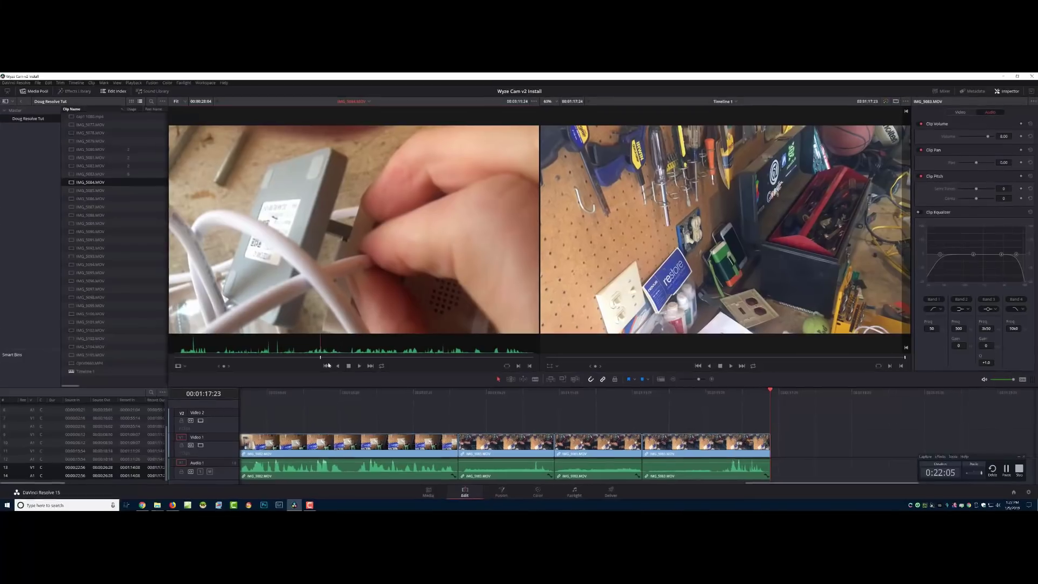
drag(450, 385, 474, 386)
click(359, 365)
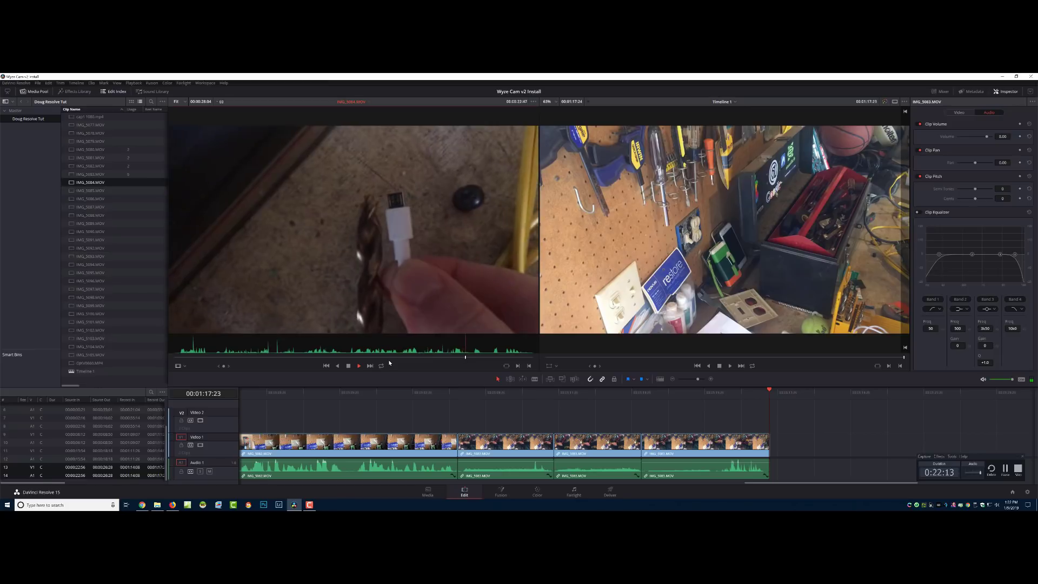
double_click(84, 190)
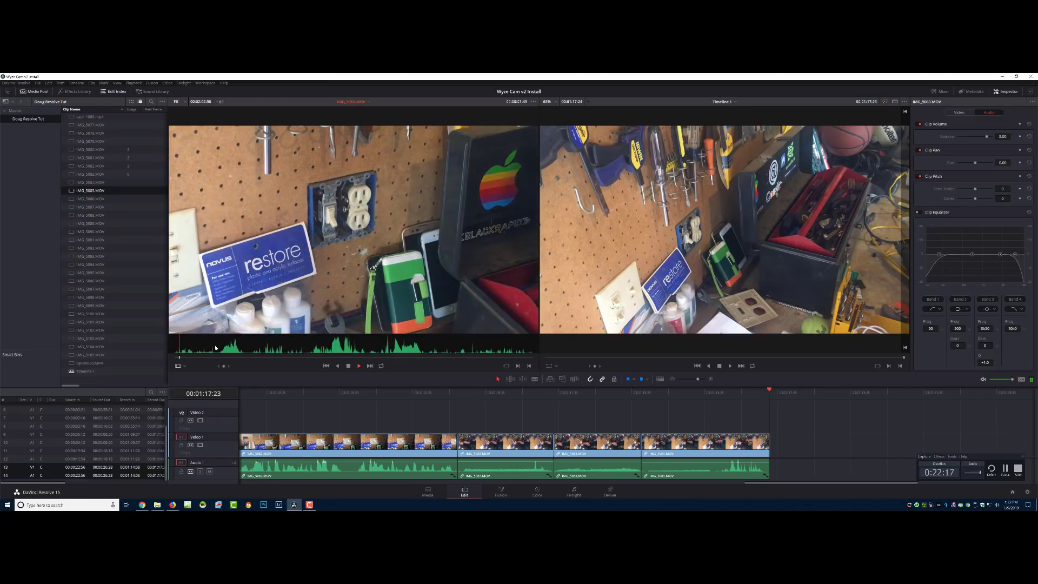
click(228, 357)
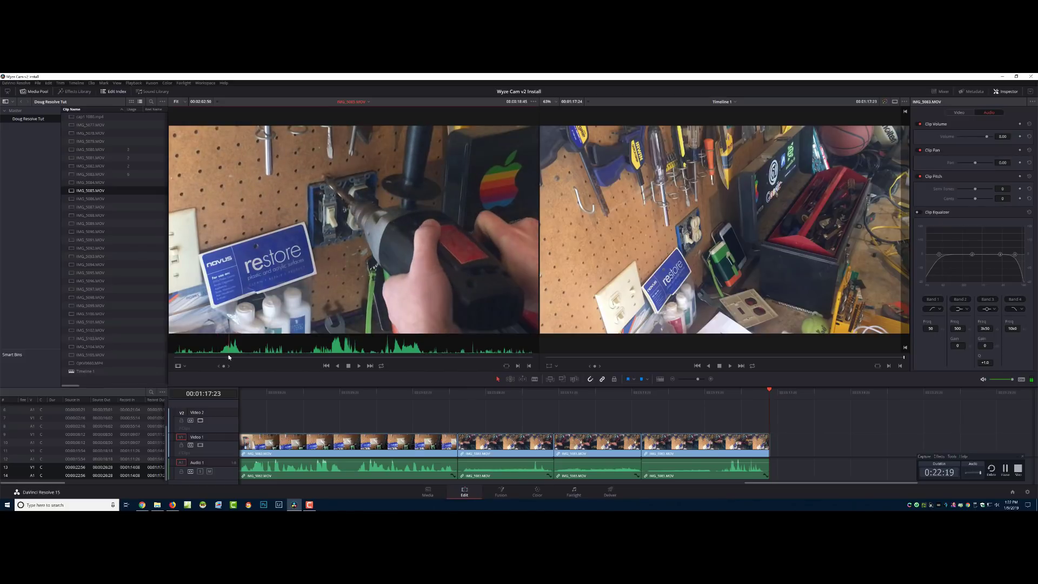
double_click(92, 184)
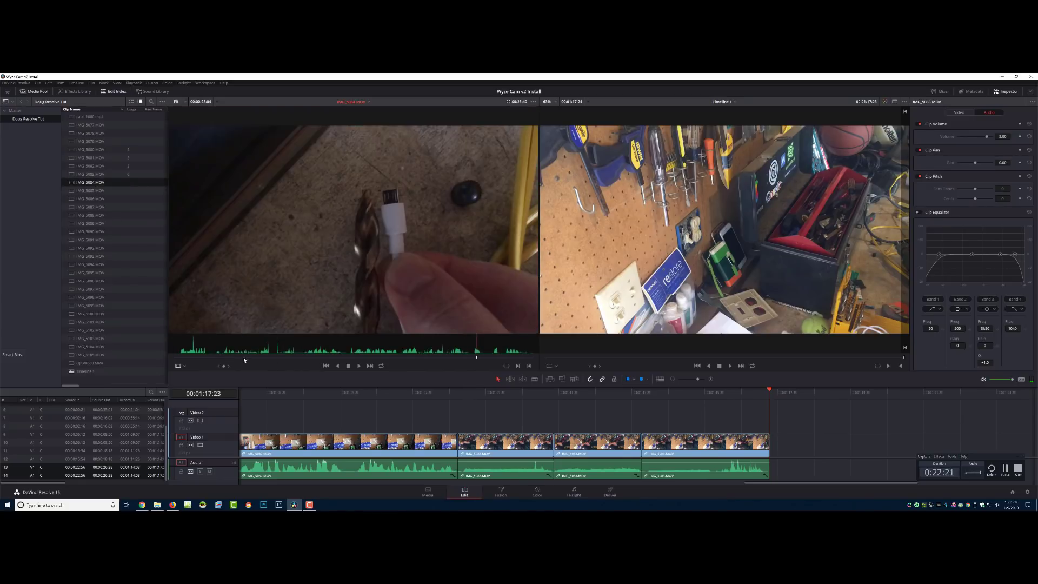
- Trim IMG_5084.MOV to about 10–27 seconds in the source viewer and append it after the last IMG_5083.MOV segment on the timeline
click(220, 356)
key(space)
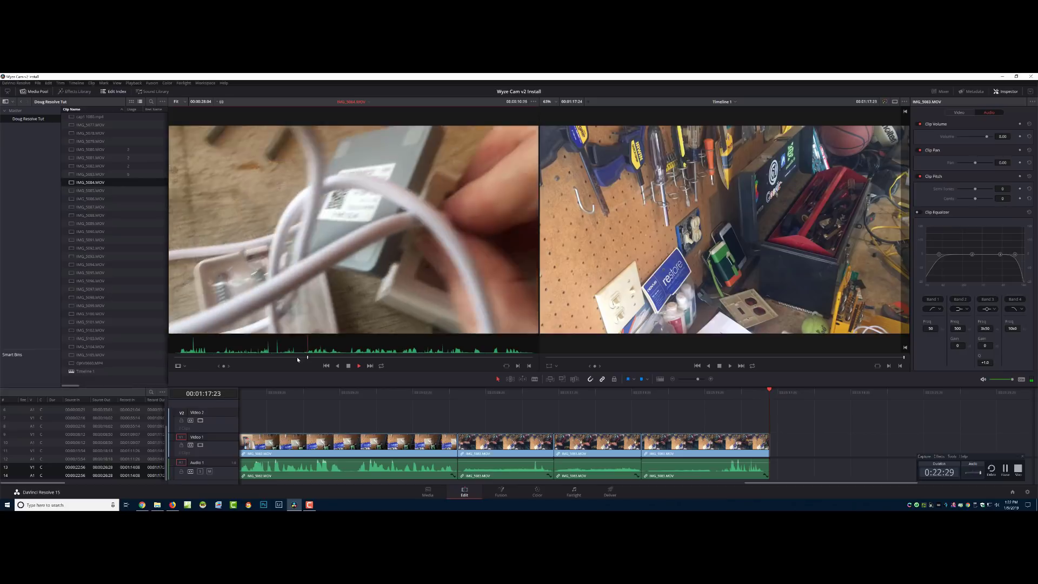
drag(317, 358, 483, 354)
key(i)
key(space)
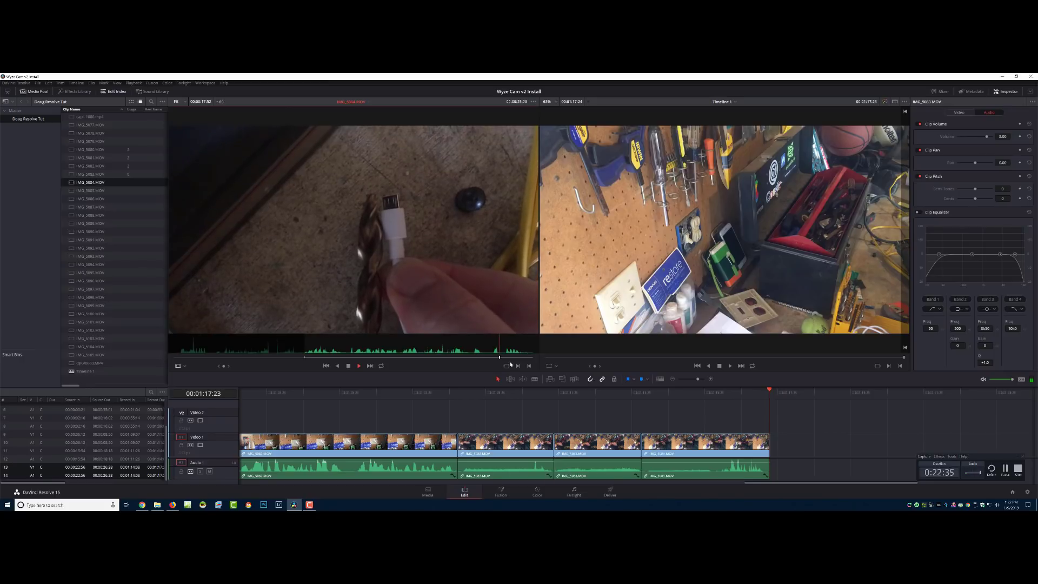
key(space)
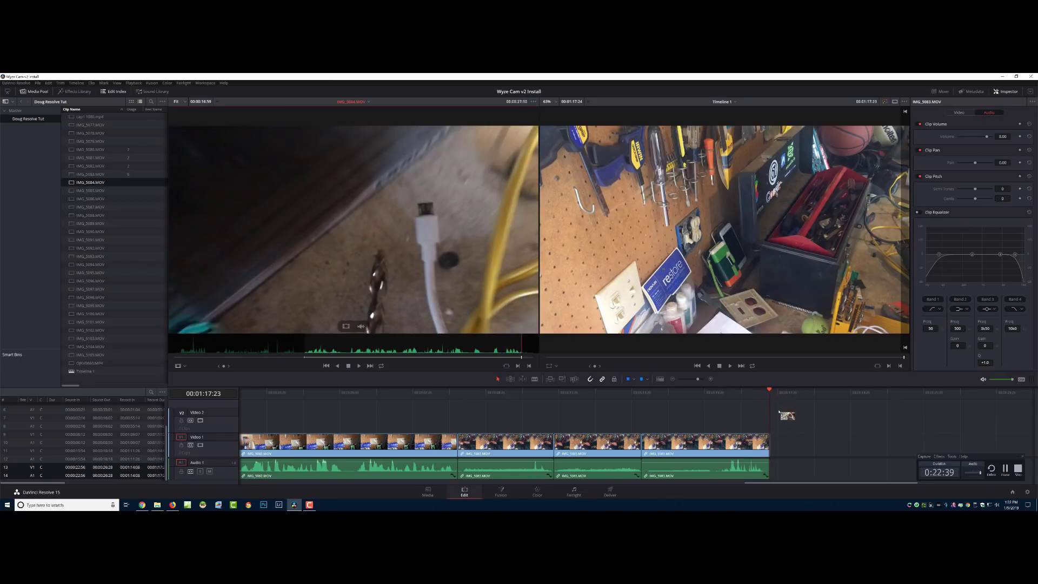
drag(780, 412, 773, 416)
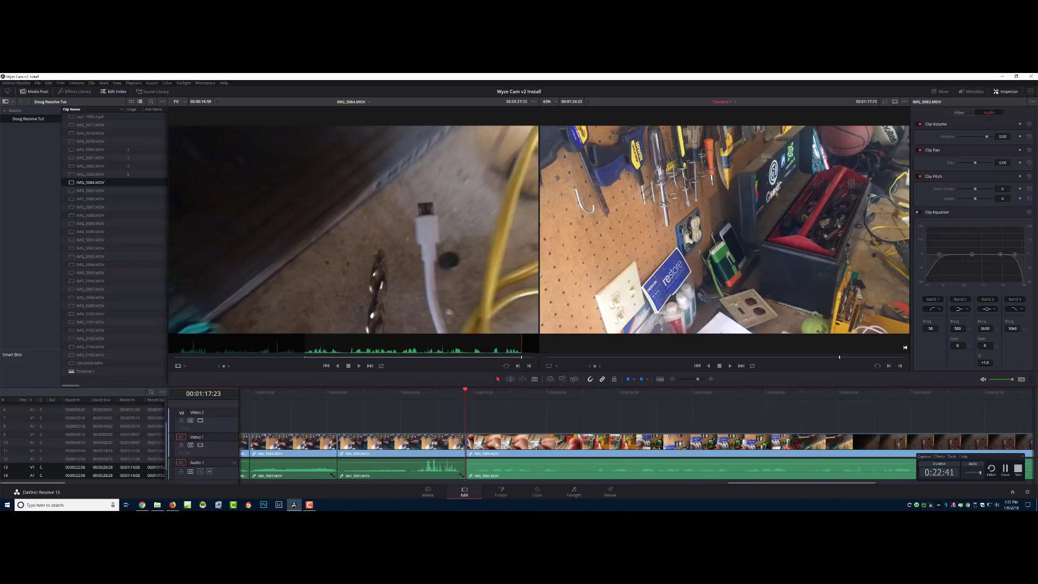
- Set the volume of the IMG_5084.MOV clip on the timeline to 12 and play through the clip to check it
click(539, 469)
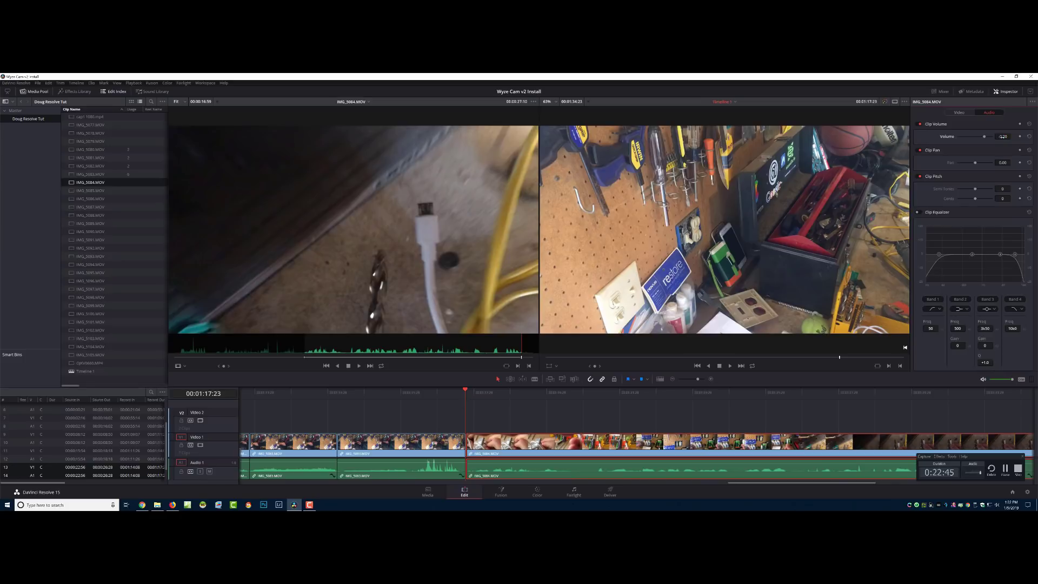
key(Return)
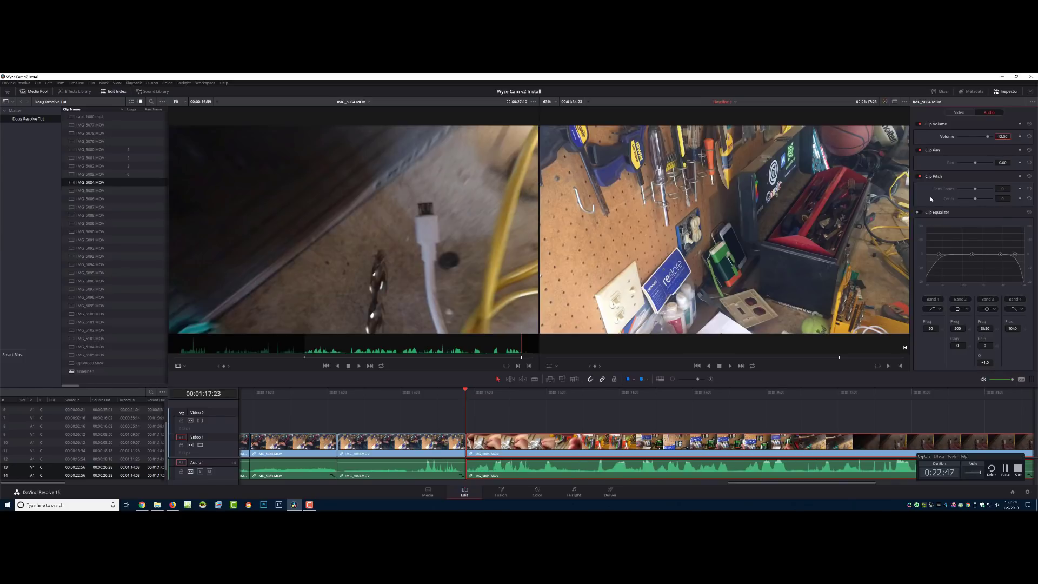
key(space)
scroll(709, 420, down, 2)
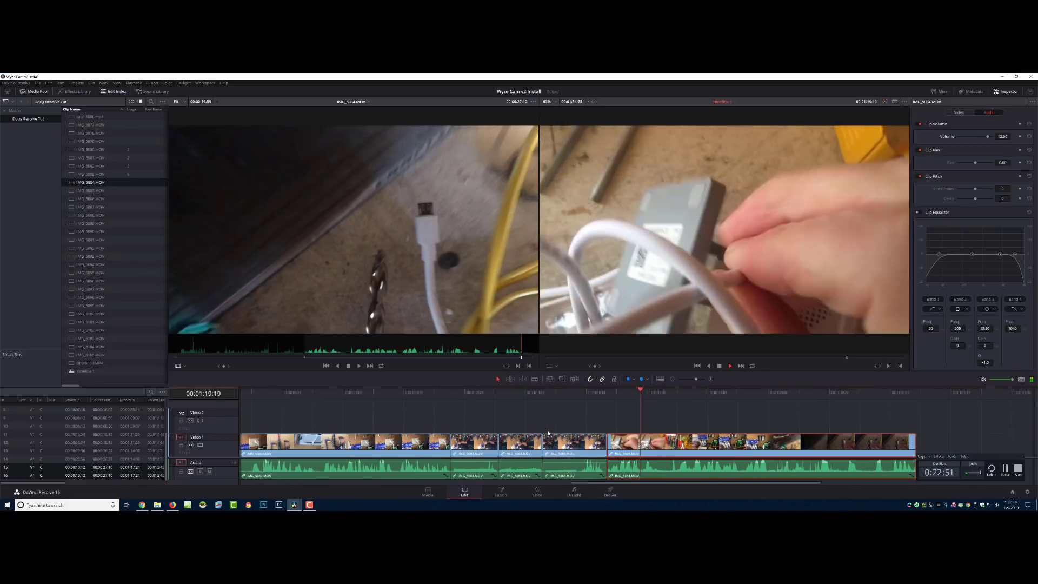
key(space)
scroll(709, 421, right, 4)
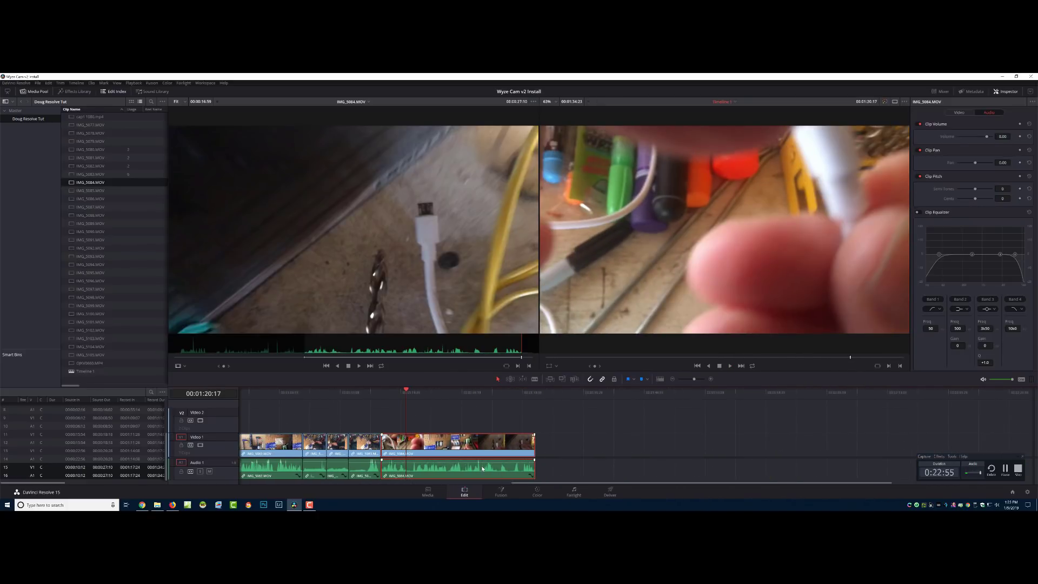
key(space)
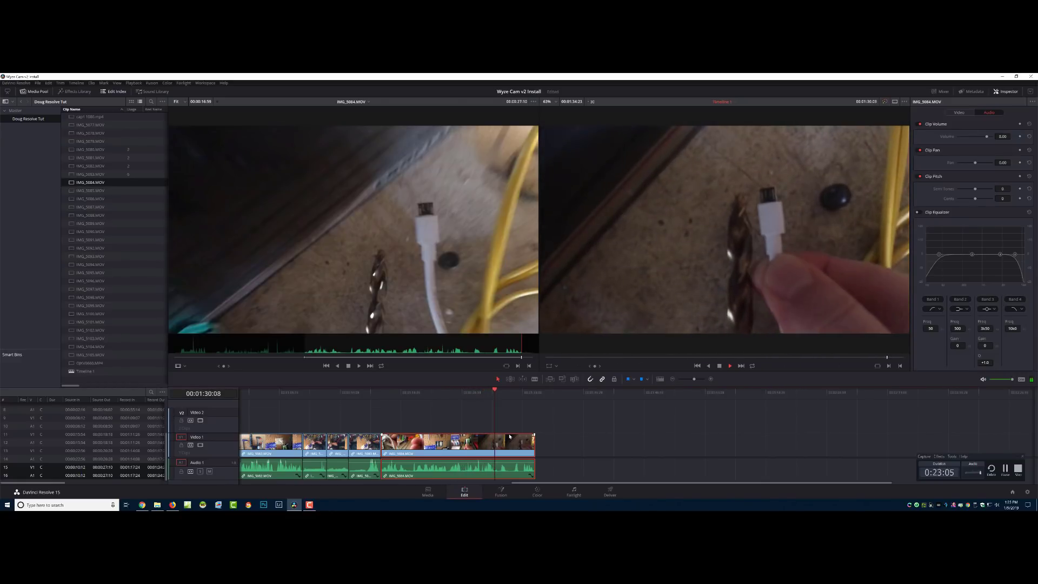
click(460, 401)
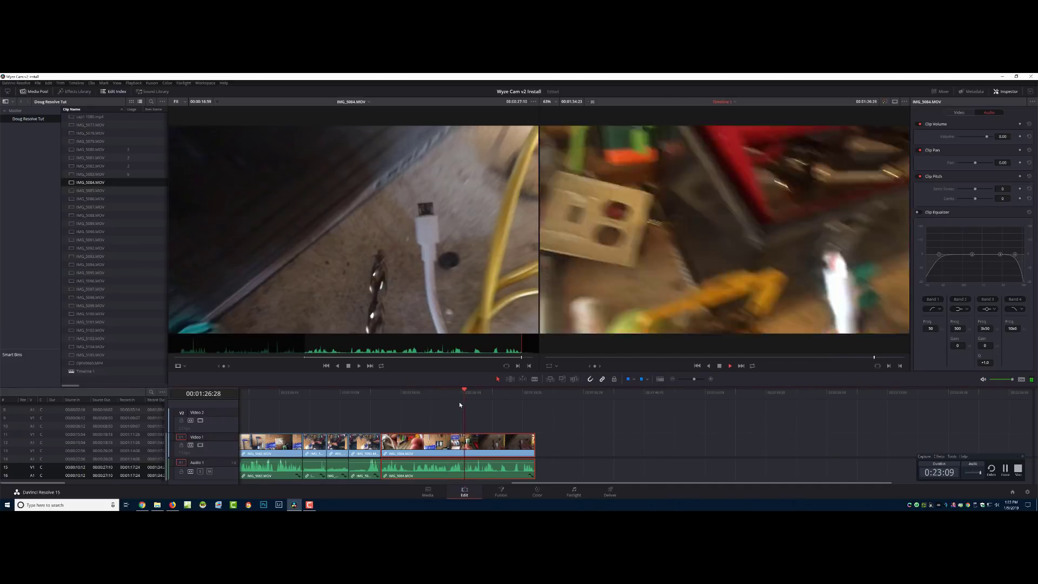
- Trim the beginning and end of IMG_5085.MOV in the source viewer and append it after IMG_5084.MOV on the timeline
click(90, 191)
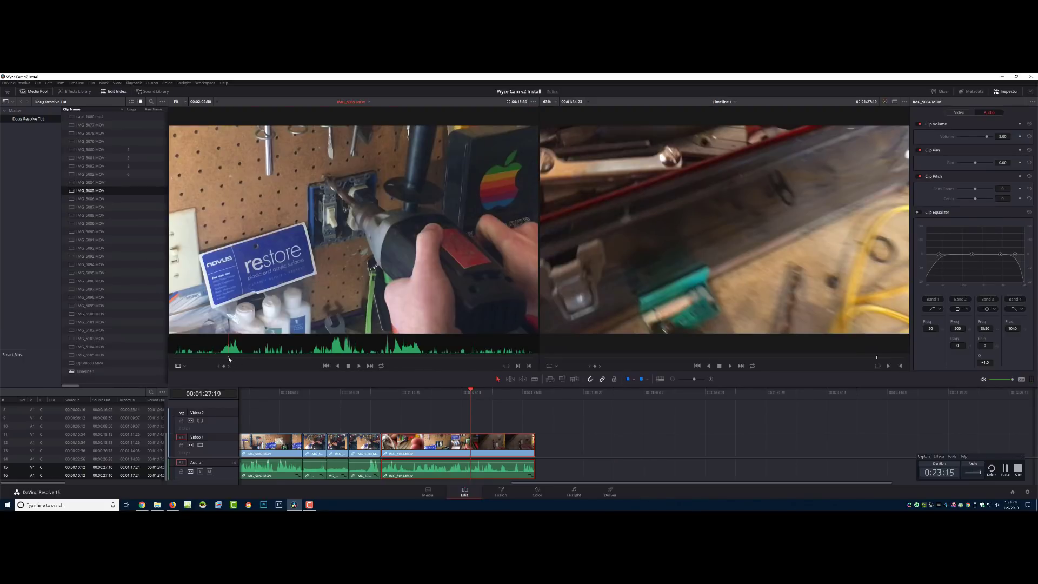
drag(228, 359, 217, 360)
key(space)
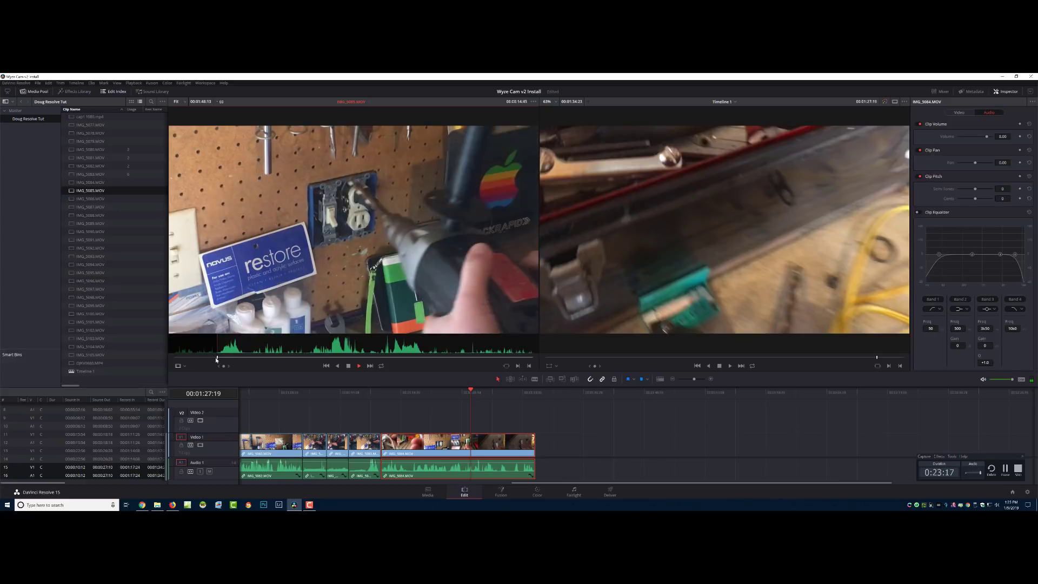
click(264, 357)
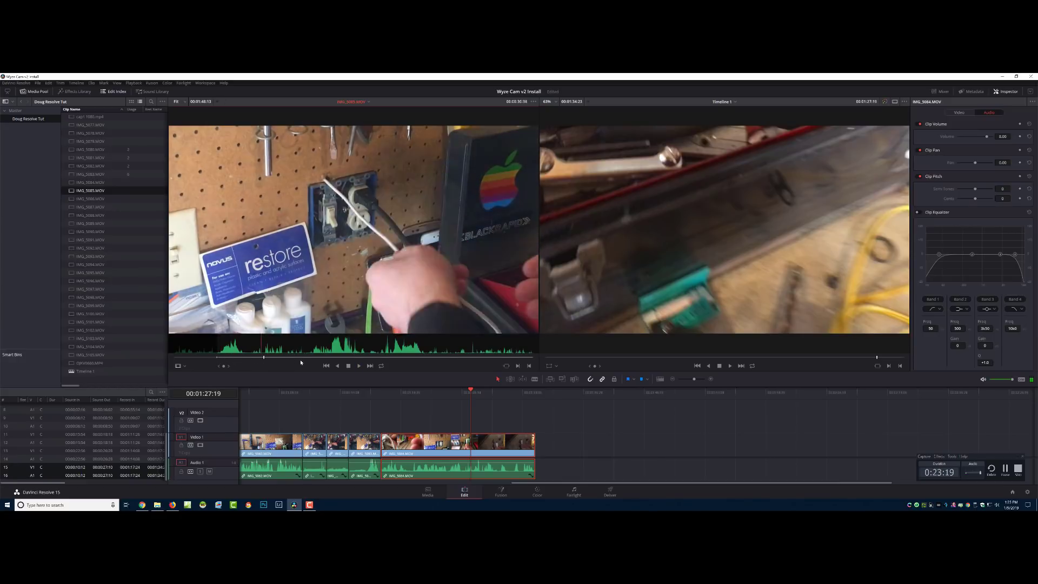
click(455, 358)
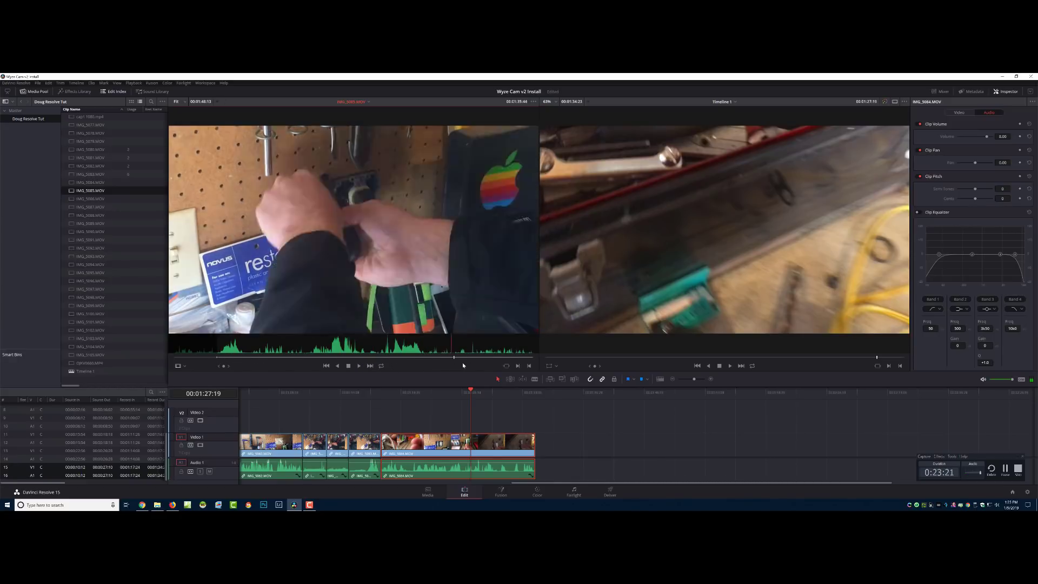
drag(463, 366, 524, 366)
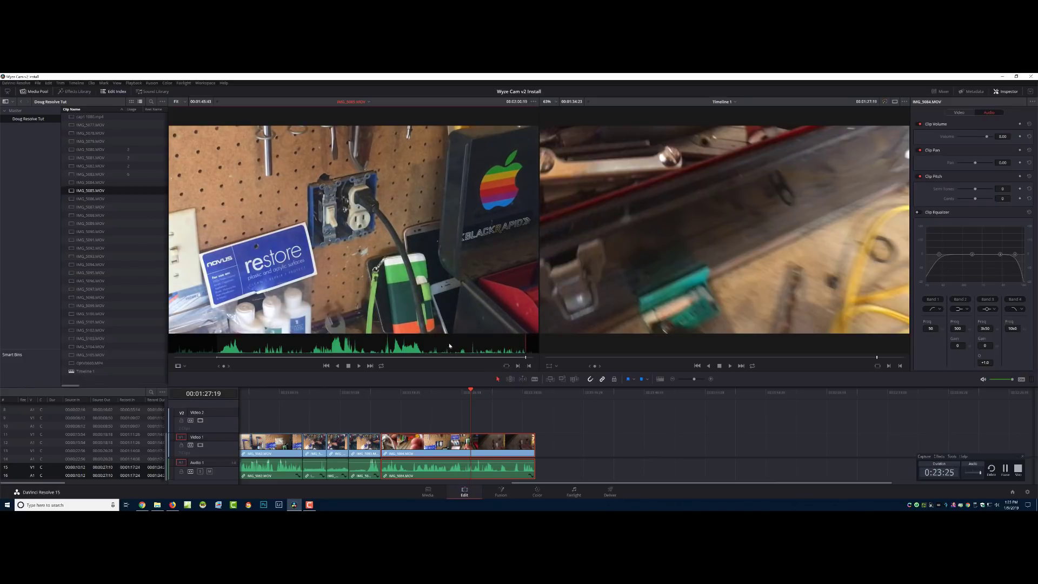
drag(566, 403, 559, 439)
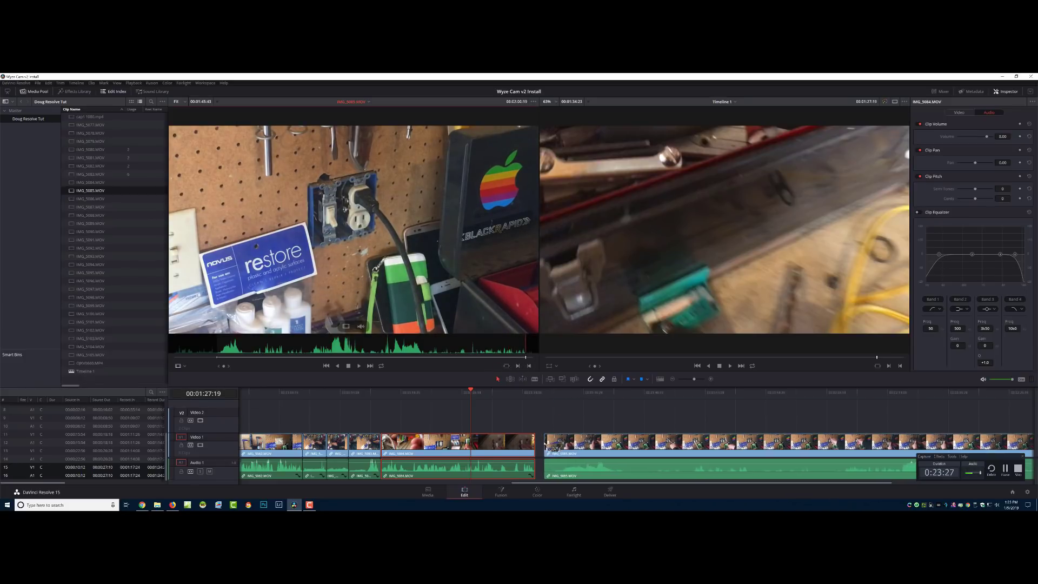
- Split IMG_5085.MOV at 00:02:44:25 on the timeline, ripple-trim about 7 seconds from the second segment's start, and replay the cut
scroll(579, 417, right, 5)
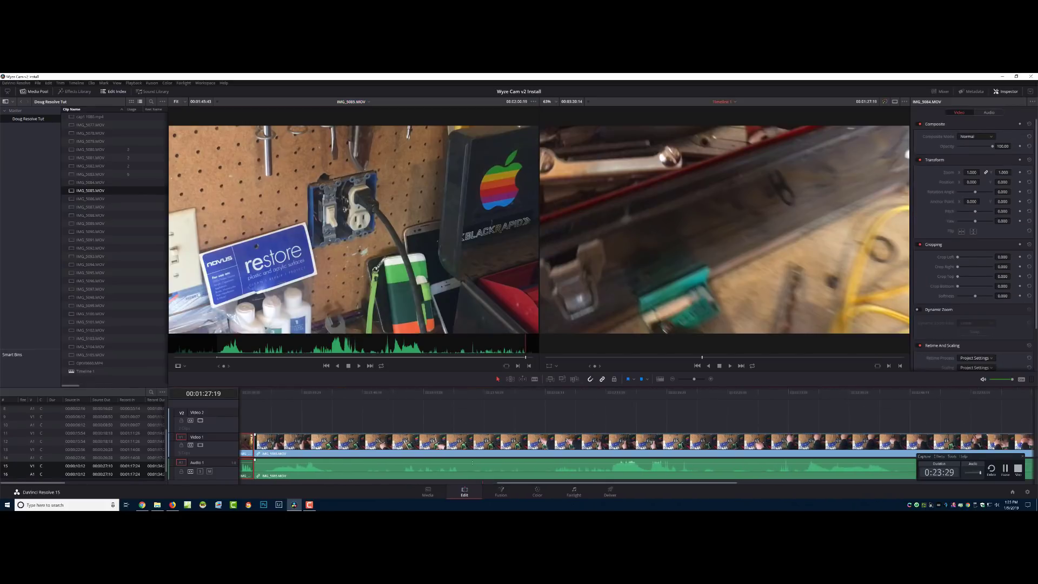
scroll(464, 456, down, 4)
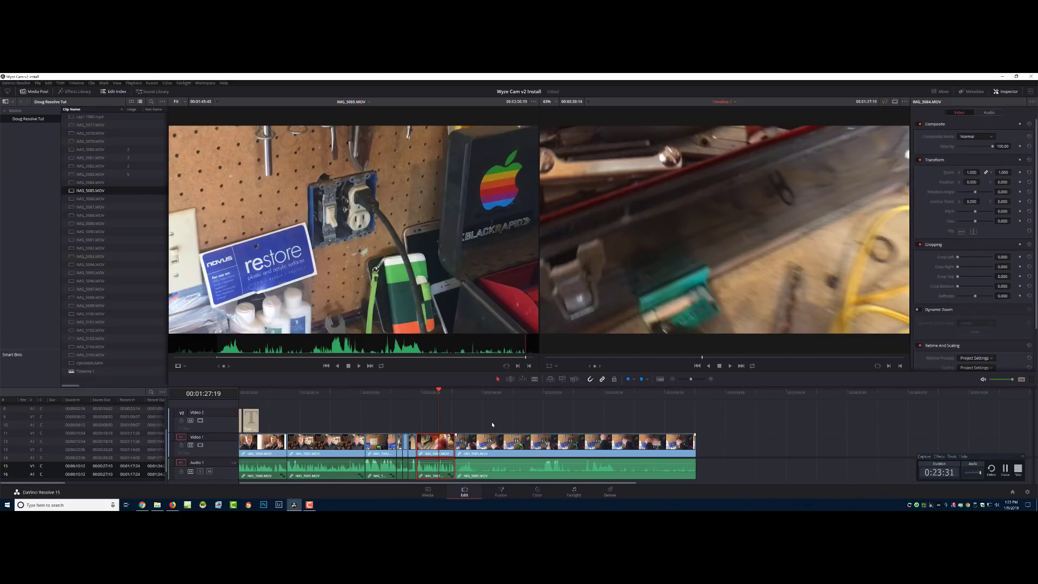
drag(467, 397, 605, 397)
key(space)
key(ctrl+equal)
key(ctrl+equal)
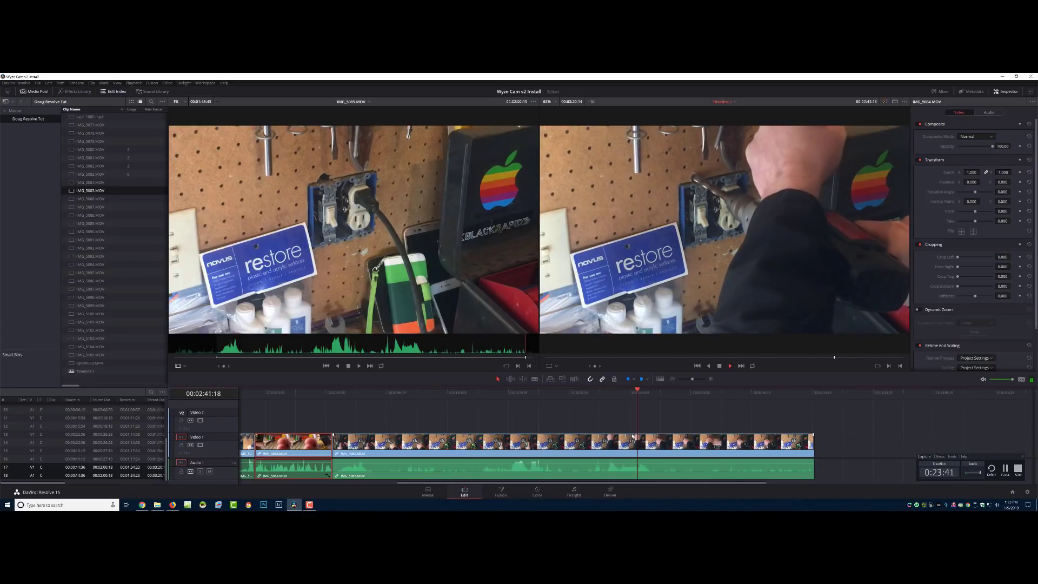
click(664, 392)
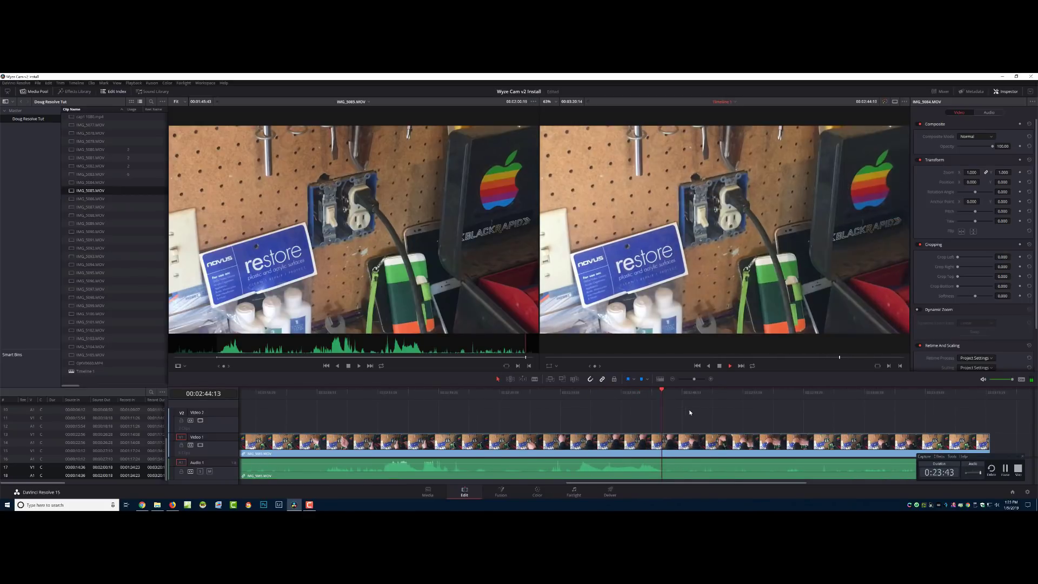
key(ctrl+b)
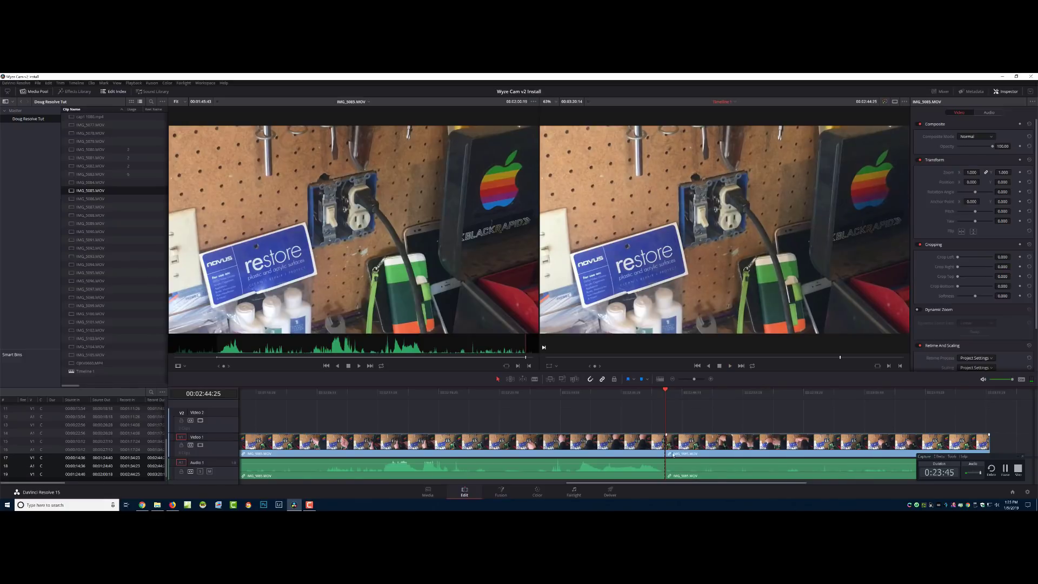
drag(669, 445, 691, 454)
key(space)
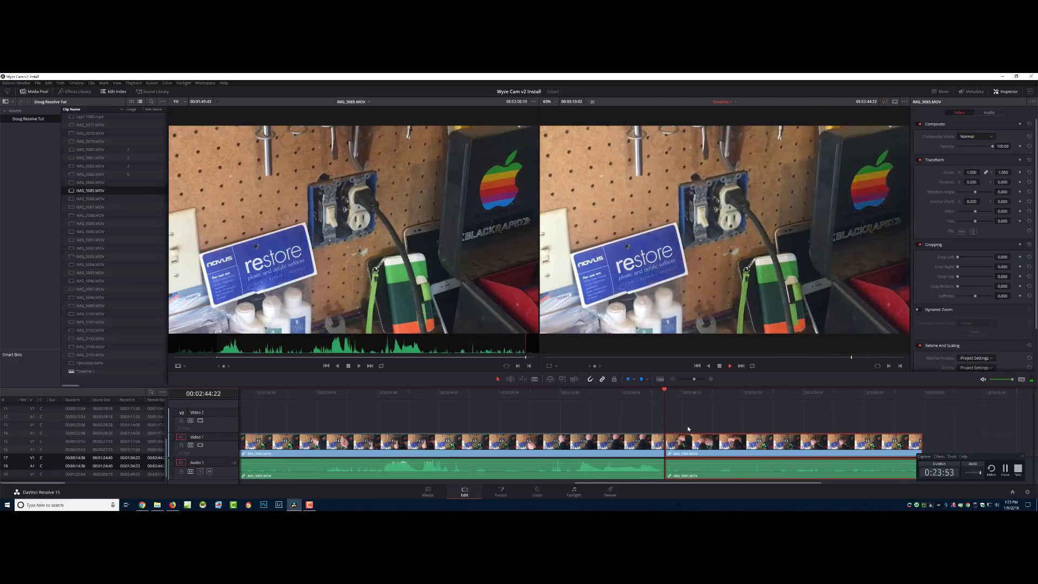
- Split the last timeline clip at 00:02:55:29 and ripple trim the start of the new segment to remove footage after the cut
key(ctrl+minus)
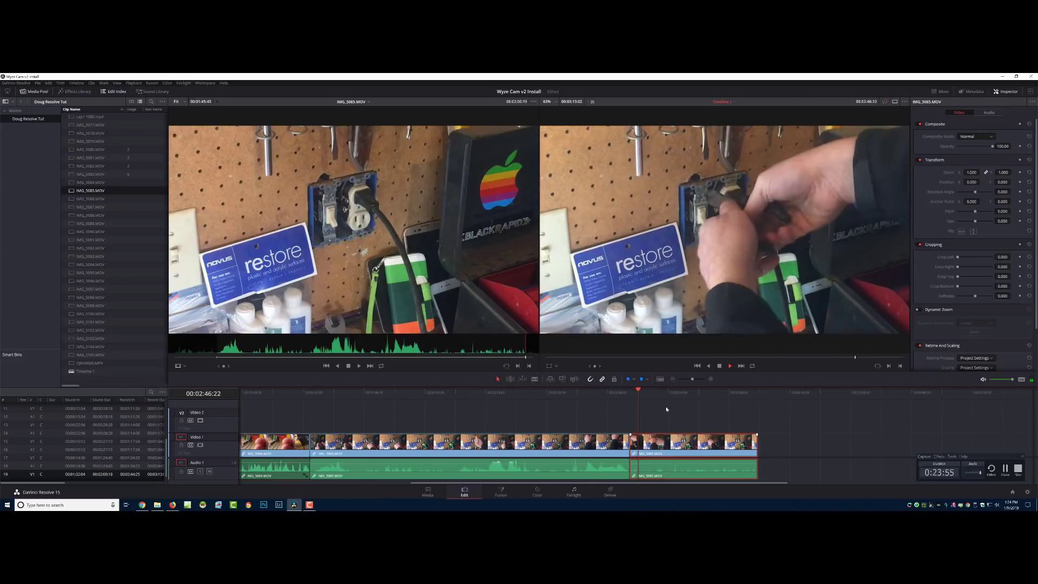
drag(639, 390, 665, 397)
drag(677, 398, 683, 401)
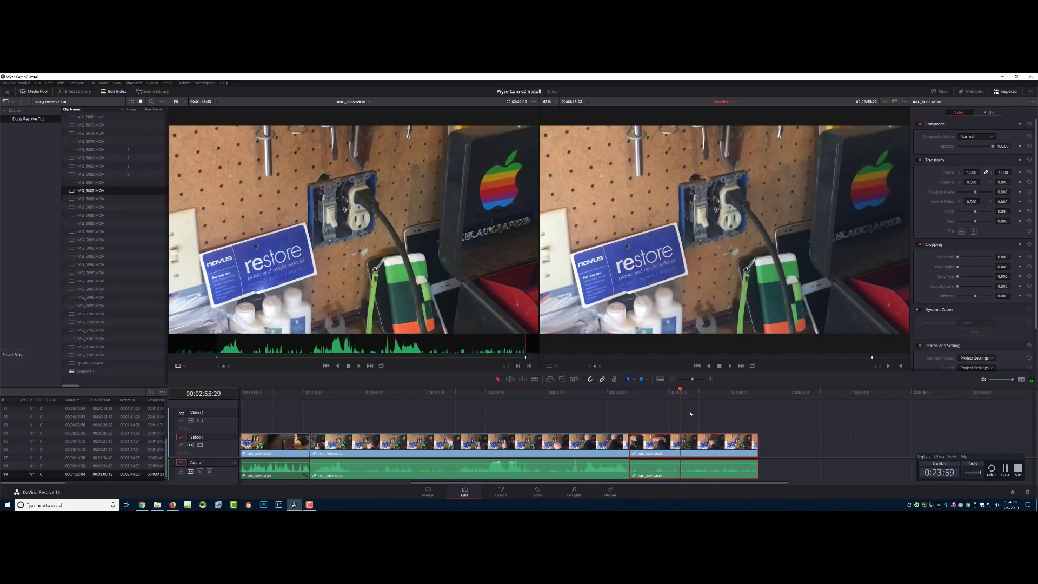
key(ctrl+b)
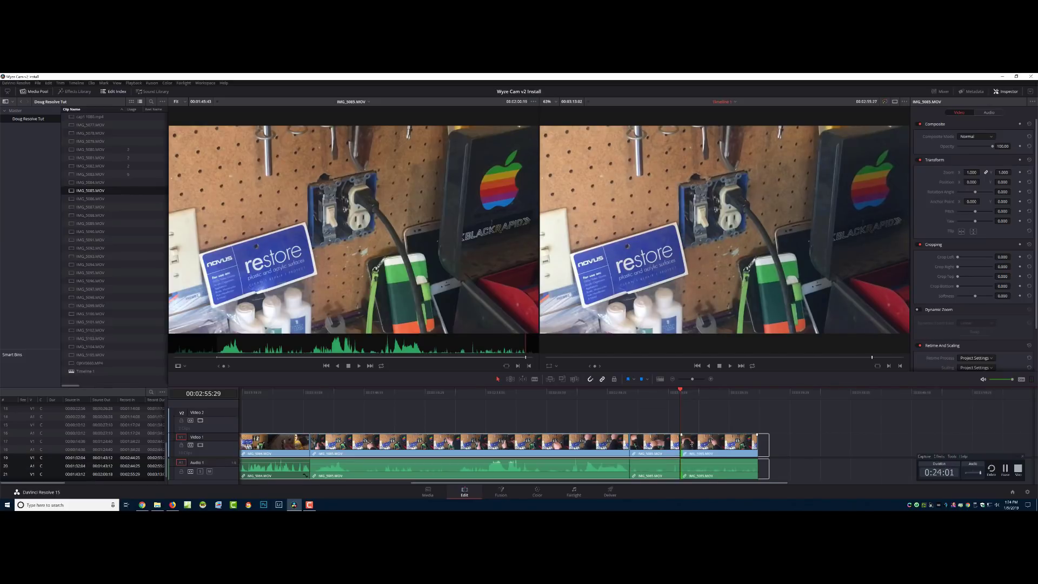
mouse_move(684, 444)
mouse_down()
mouse_move(706, 445)
mouse_move(693, 447)
mouse_up()
click(680, 403)
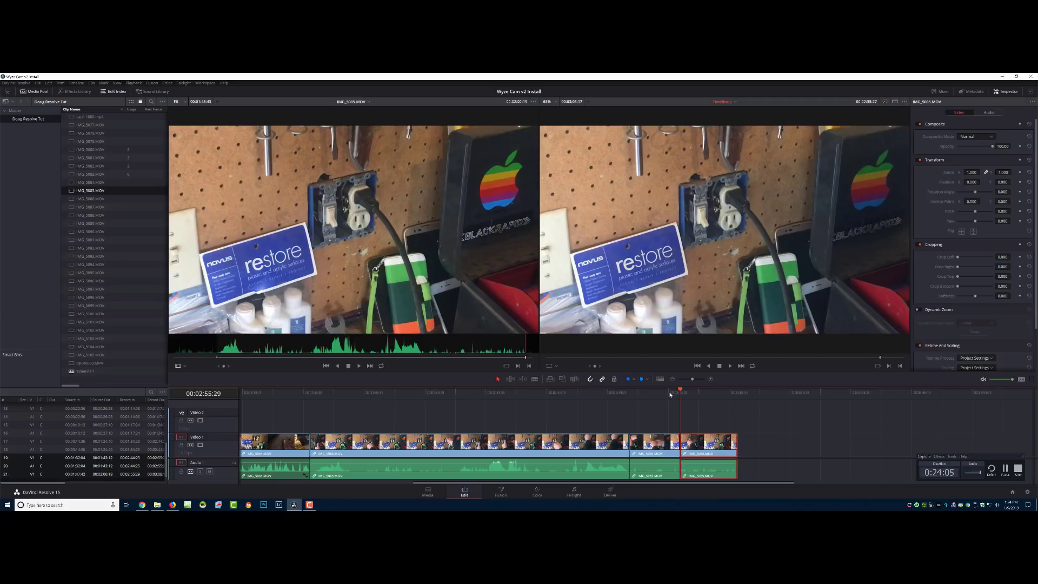
- Play across the new cut and trim the end of the last clip back to 00:03:04:03
key(space)
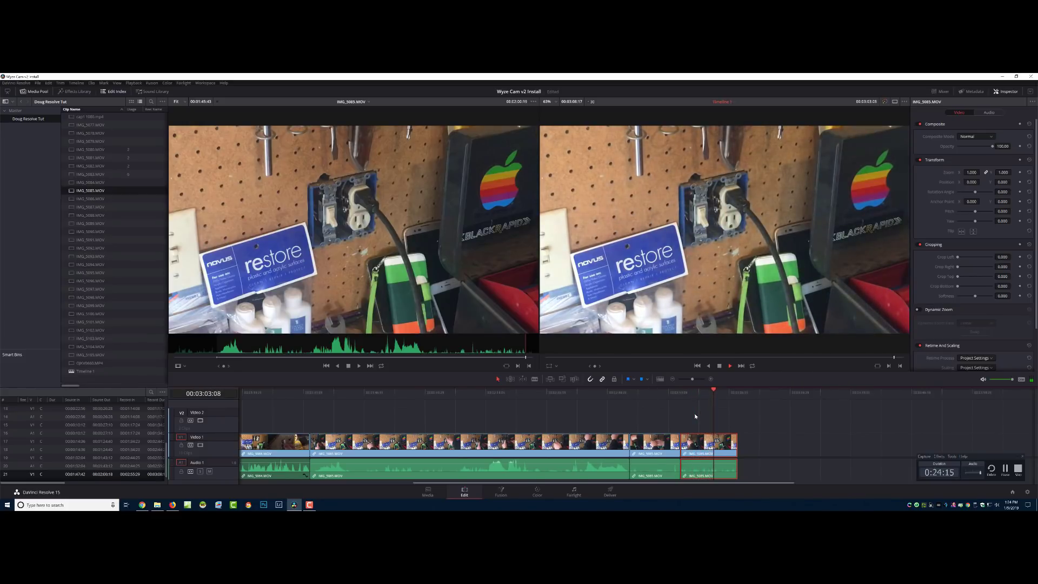
key(space)
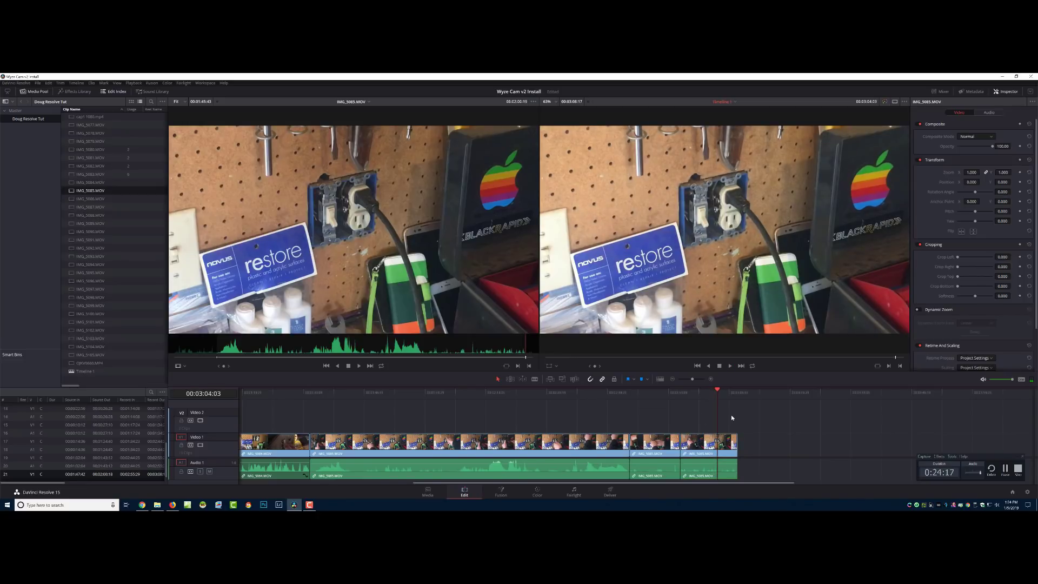
key(ctrl+shift+])
- Mark a section near the beginning of IMG_5086.MOV with in and out points and append it to the end of the timeline
double_click(98, 202)
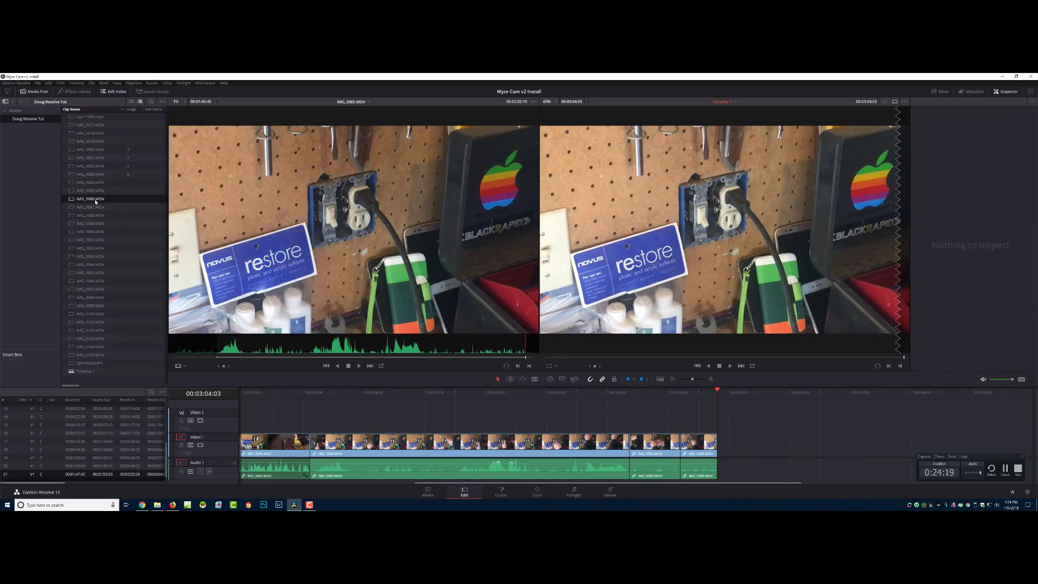
mouse_move(195, 357)
mouse_down()
mouse_move(529, 358)
mouse_move(186, 354)
mouse_move(212, 355)
mouse_move(202, 356)
mouse_up()
key(space)
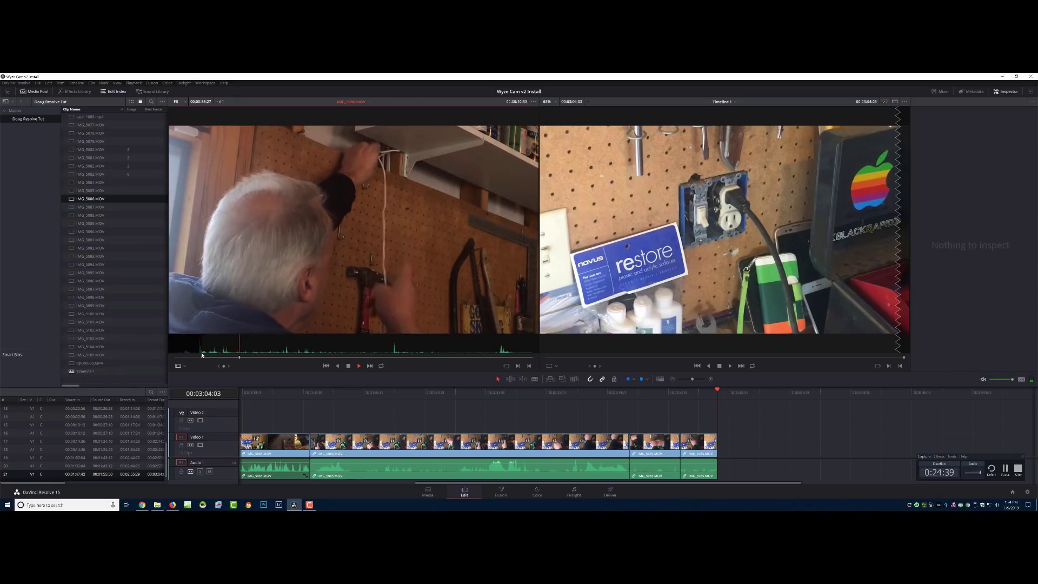
key(o)
key(space)
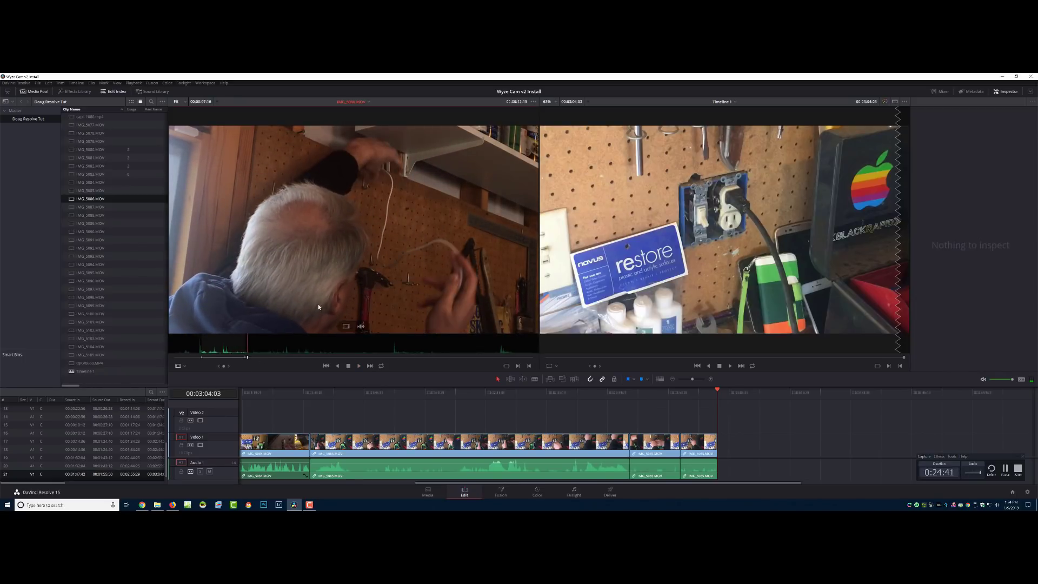
drag(717, 414, 722, 442)
- Skim through the rest of IMG_5086.MOV, followed by IMG_5087.MOV and IMG_5088.MOV, for usable footage
drag(275, 360, 519, 362)
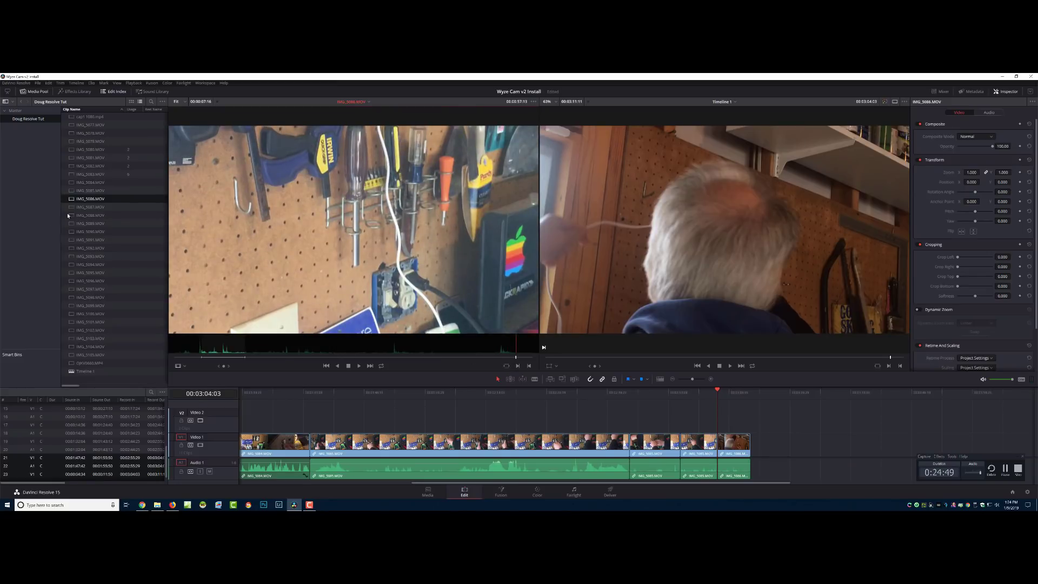
click(90, 207)
drag(196, 357, 446, 359)
click(91, 217)
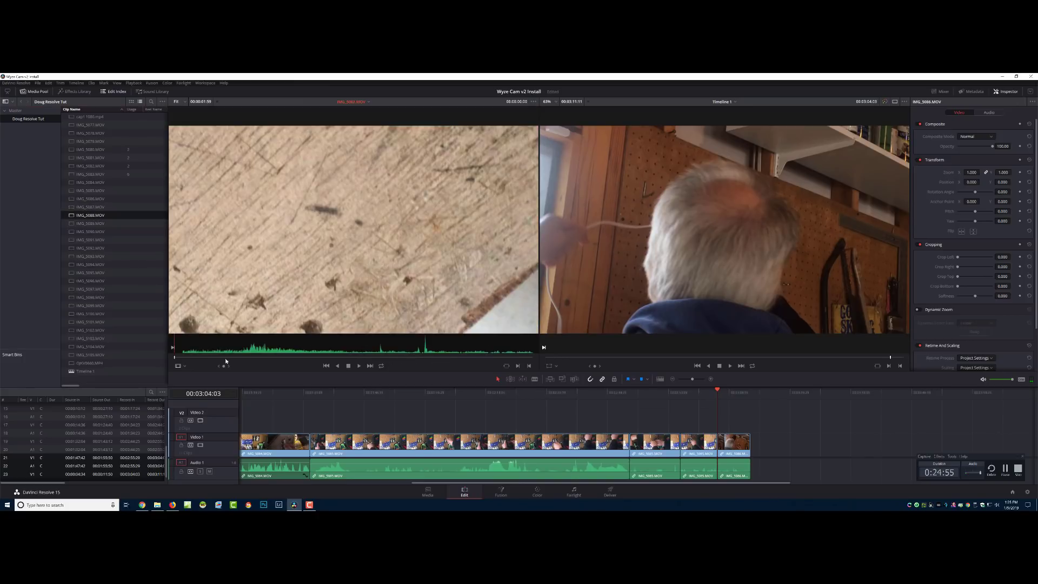
drag(186, 357, 482, 356)
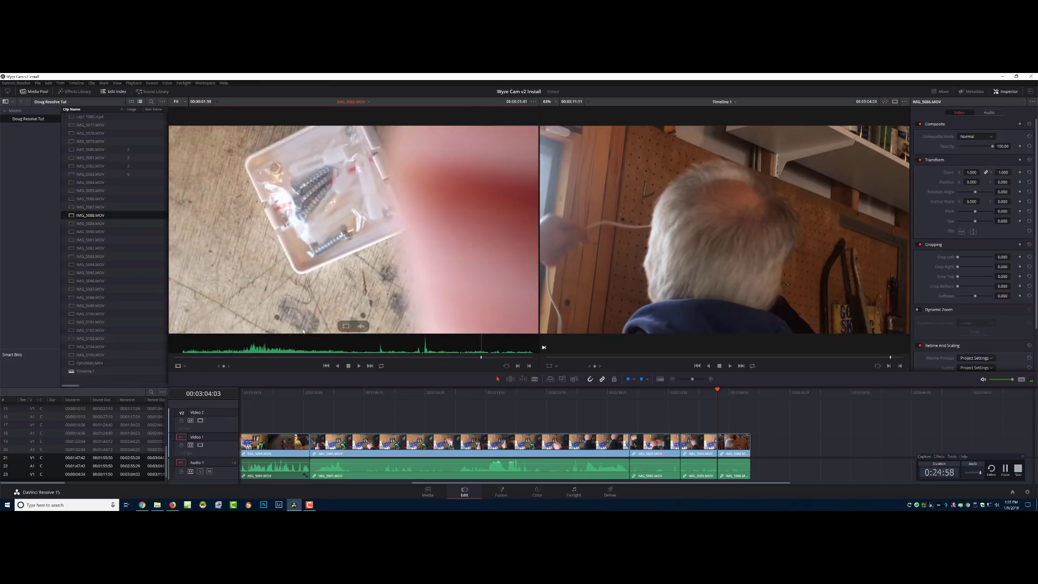
- Mark the opening section of IMG_5089.MOV with in and out points and append it after the IMG_5086.MOV clip in the timeline
click(81, 223)
mouse_move(193, 357)
mouse_down()
mouse_move(207, 358)
mouse_move(180, 359)
mouse_up()
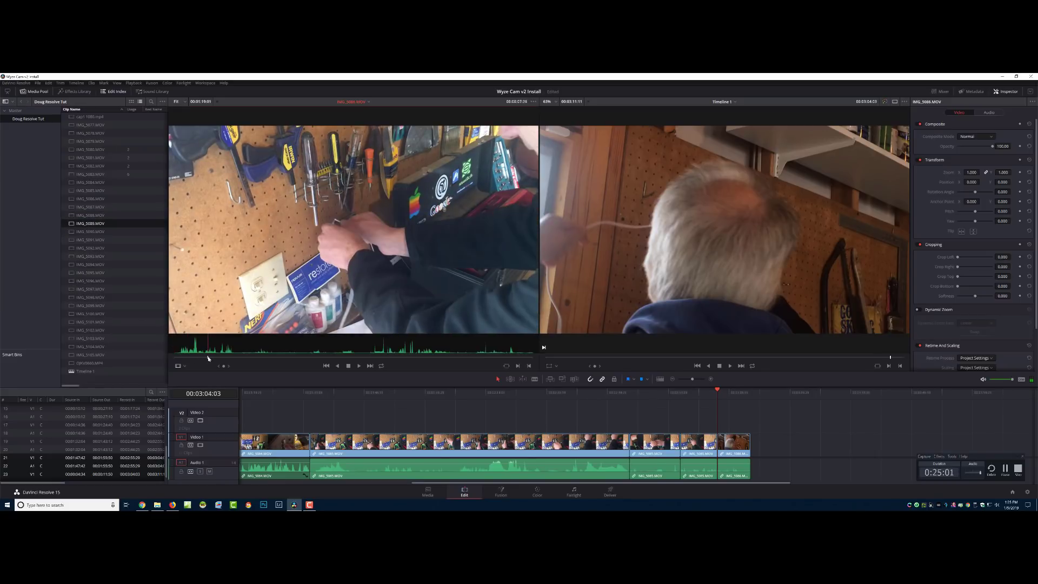
key(space)
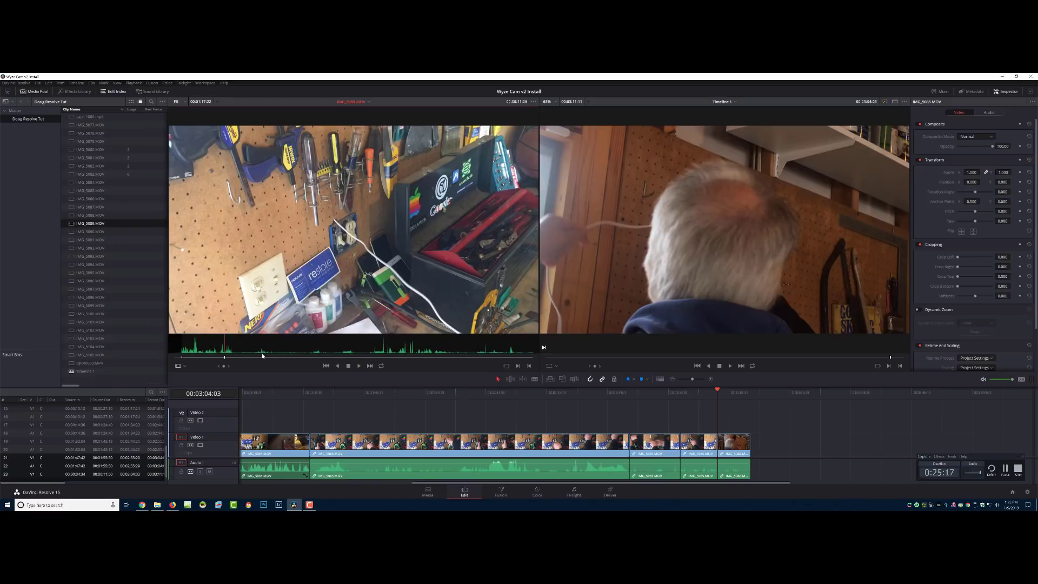
key(o)
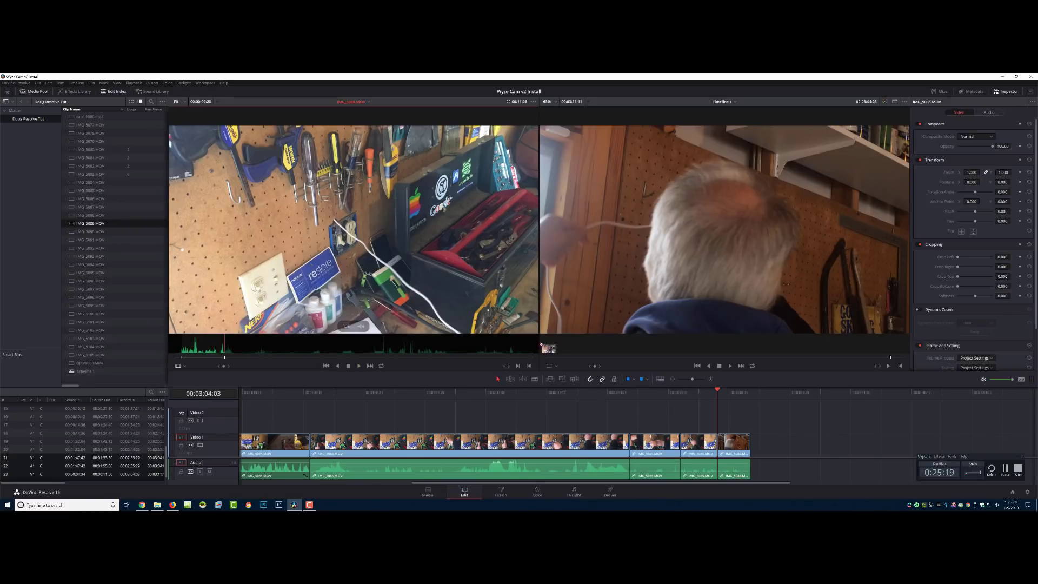
drag(540, 344, 757, 441)
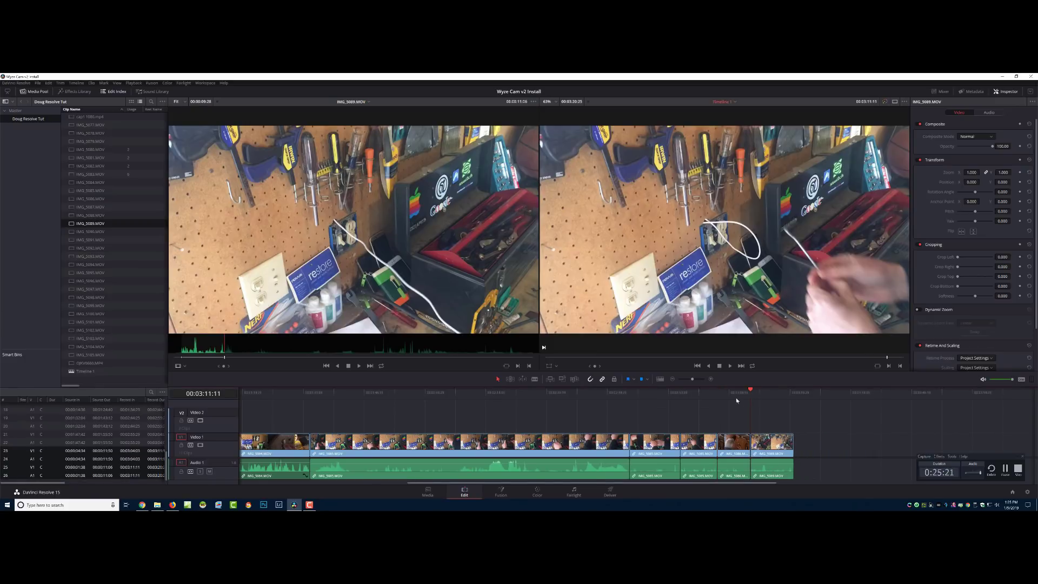
- Raise the clip volume of the IMG_5089.MOV audio in the timeline to 5.00 and play it back
scroll(731, 403, up, 2)
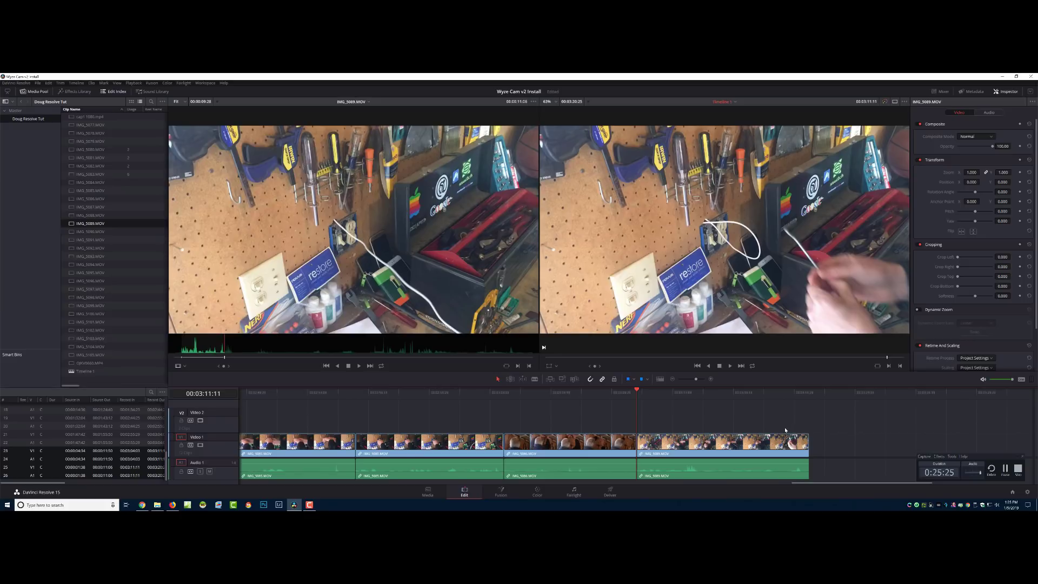
click(629, 394)
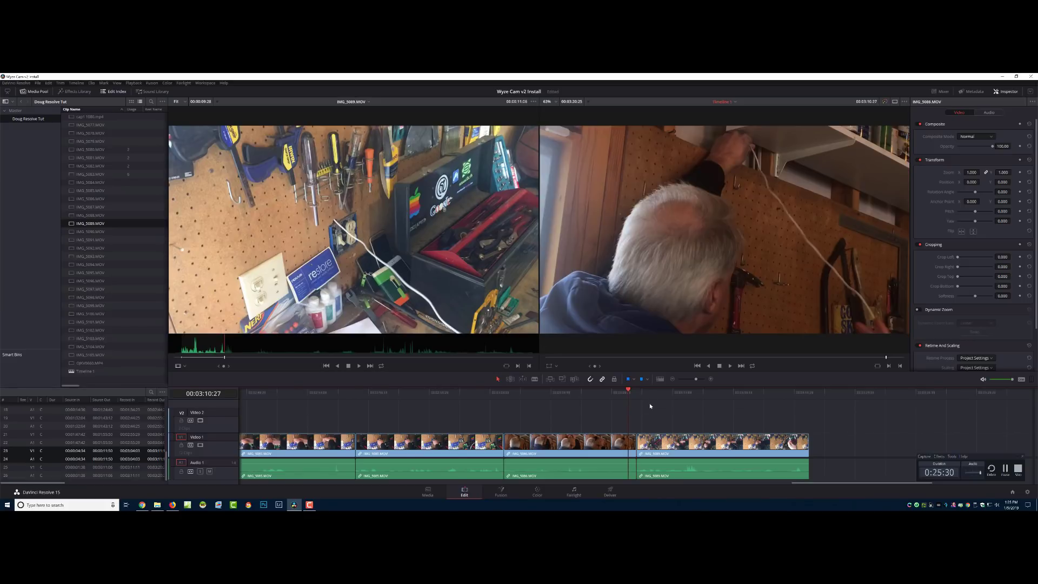
click(656, 472)
key(ctrl+alt+equal)
key(ctrl+alt+equal)
key(ctrl+alt+equal)
key(ctrl+alt+equal)
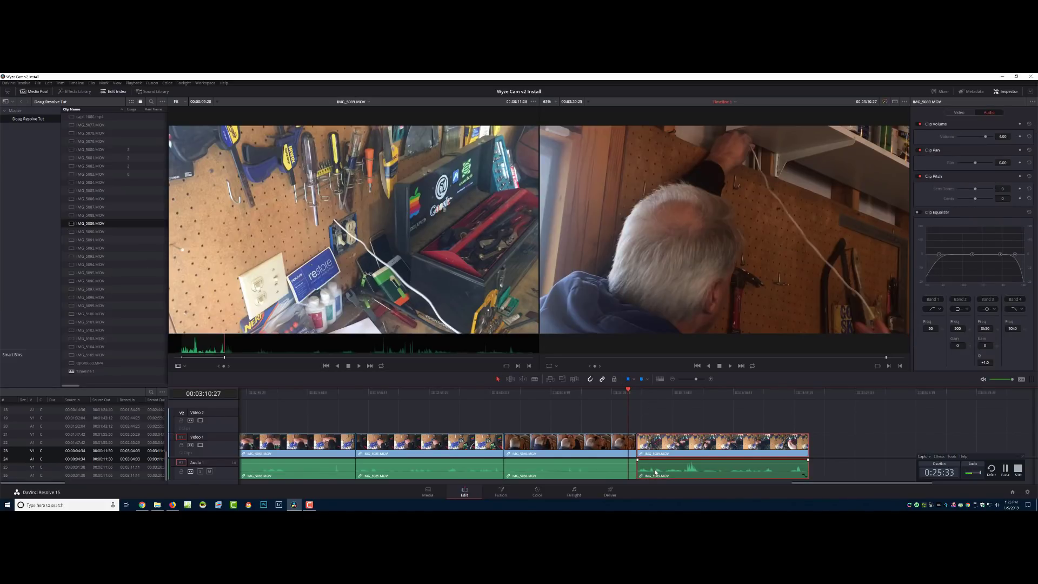
key(space)
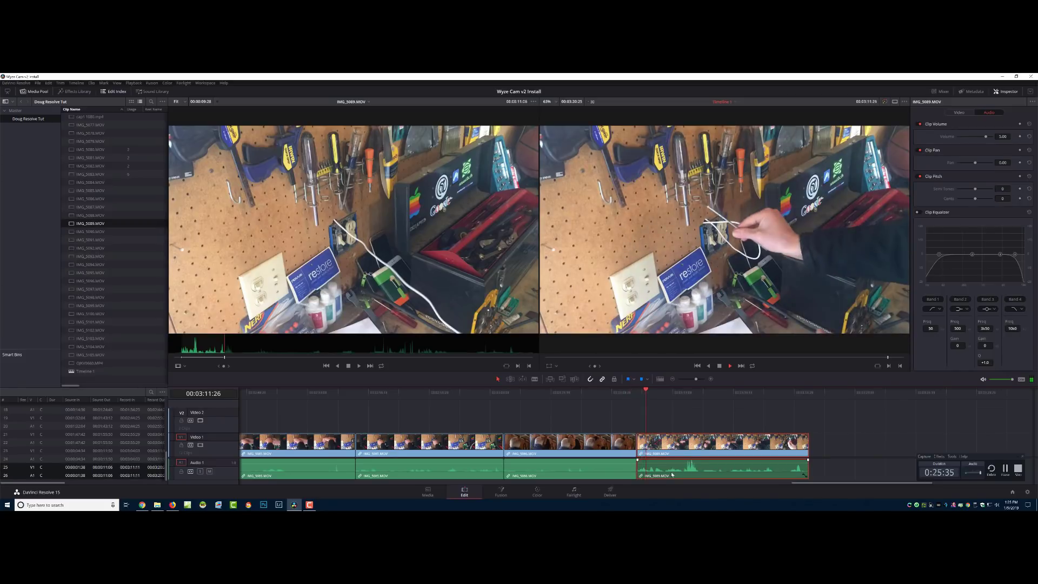
click(624, 390)
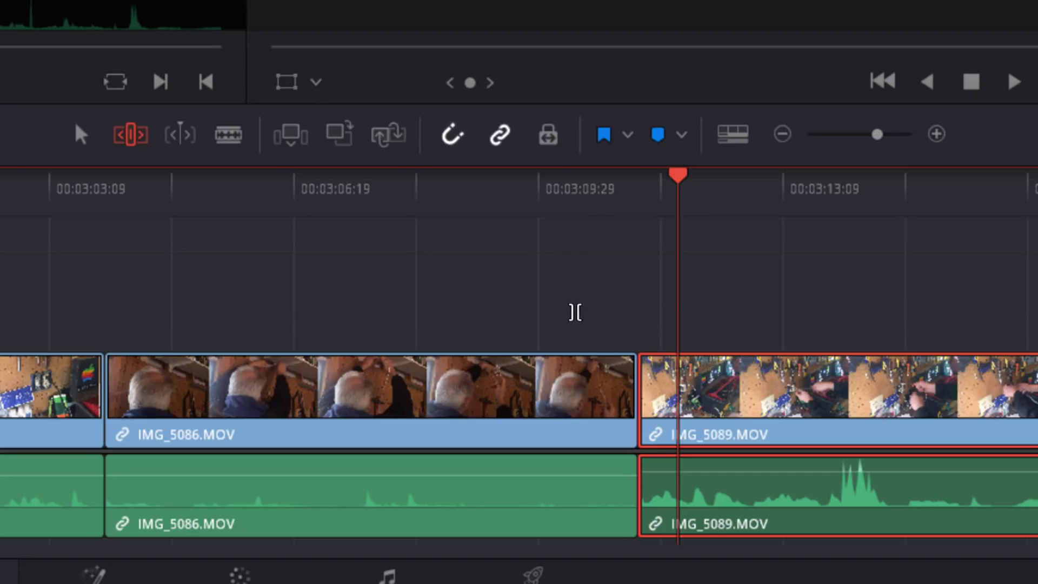
- Toggle the timeline between Selection and Trim Edit modes, ending in Trim Edit mode
click(131, 136)
key(a)
click(114, 138)
click(88, 136)
click(128, 142)
click(82, 139)
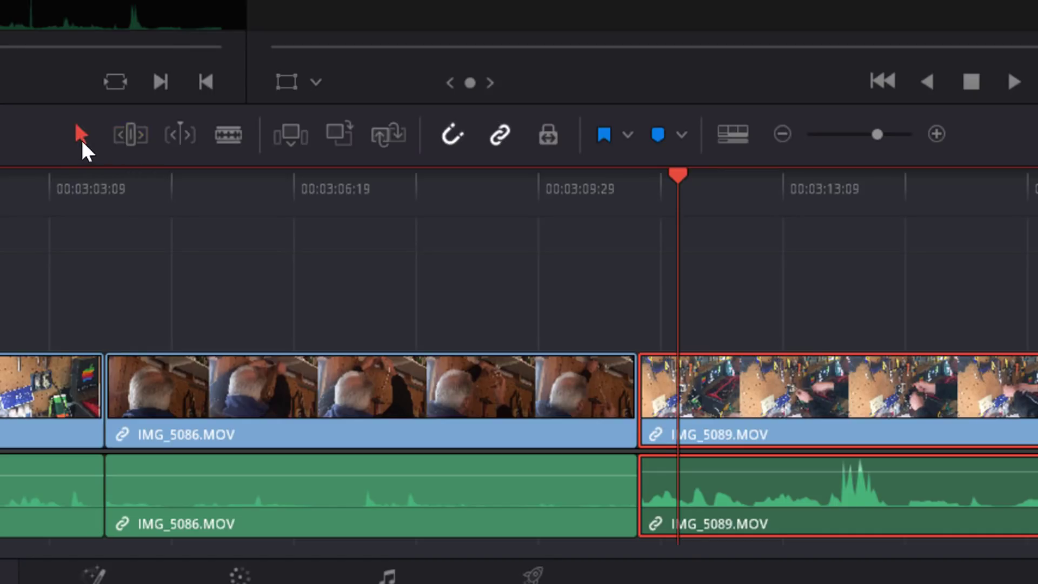
click(131, 142)
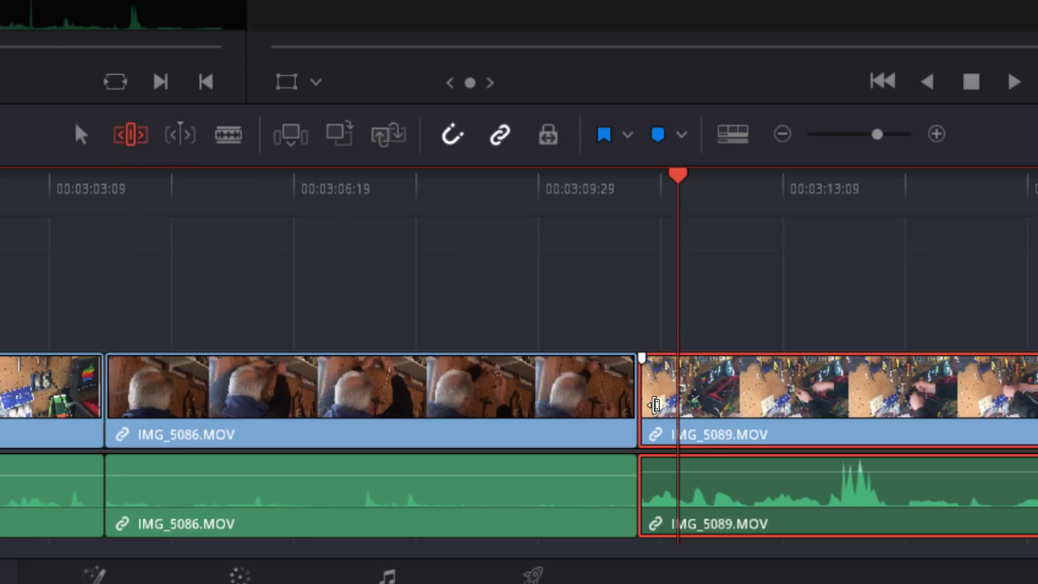
- Ripple trim the start of the IMG_5089.MOV timeline clip to begin slightly earlier, undoing a first trial trim, and play the cut
drag(648, 399, 675, 396)
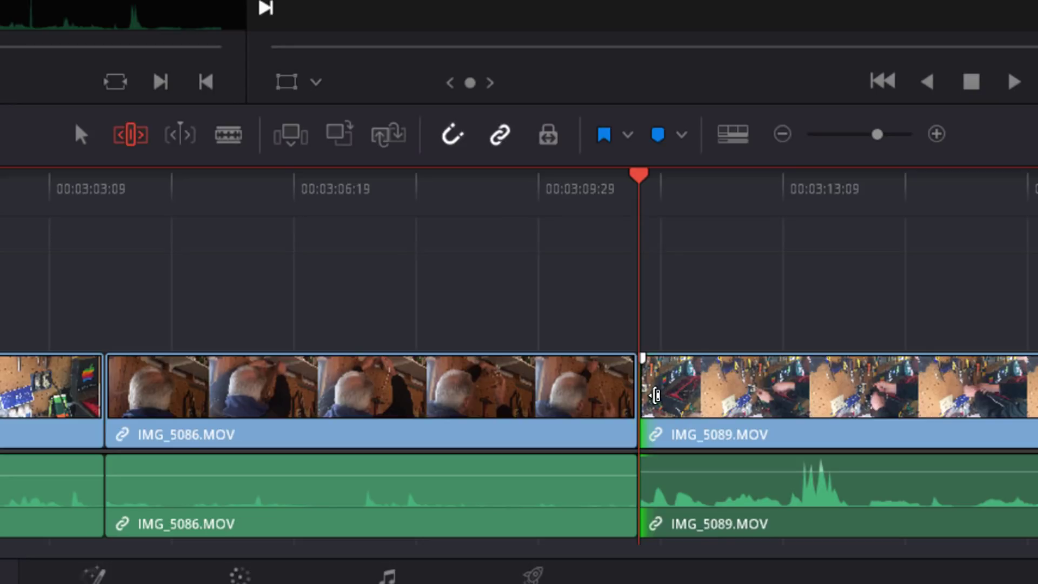
key(ctrl+z)
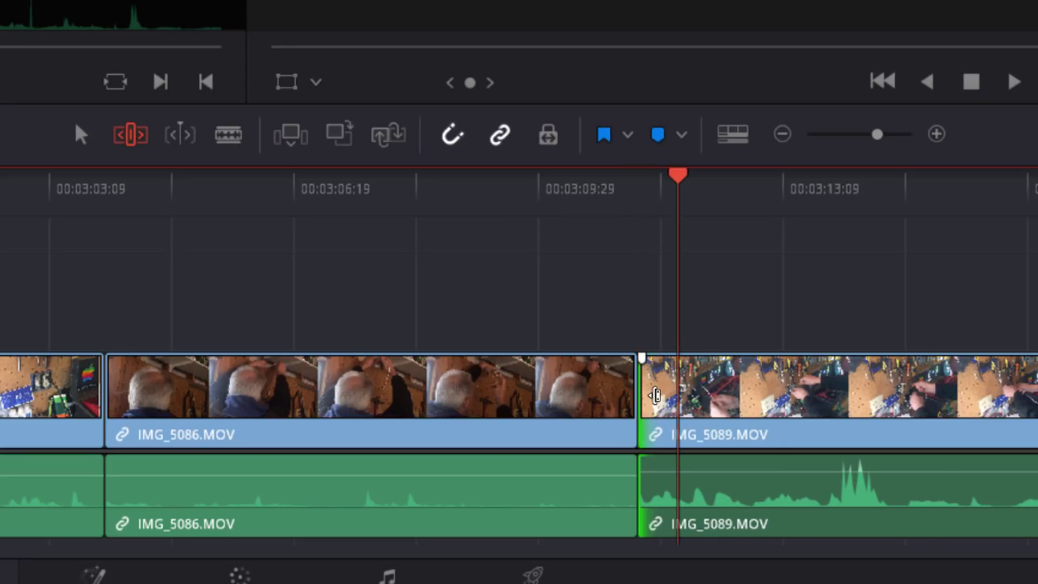
drag(645, 398, 631, 398)
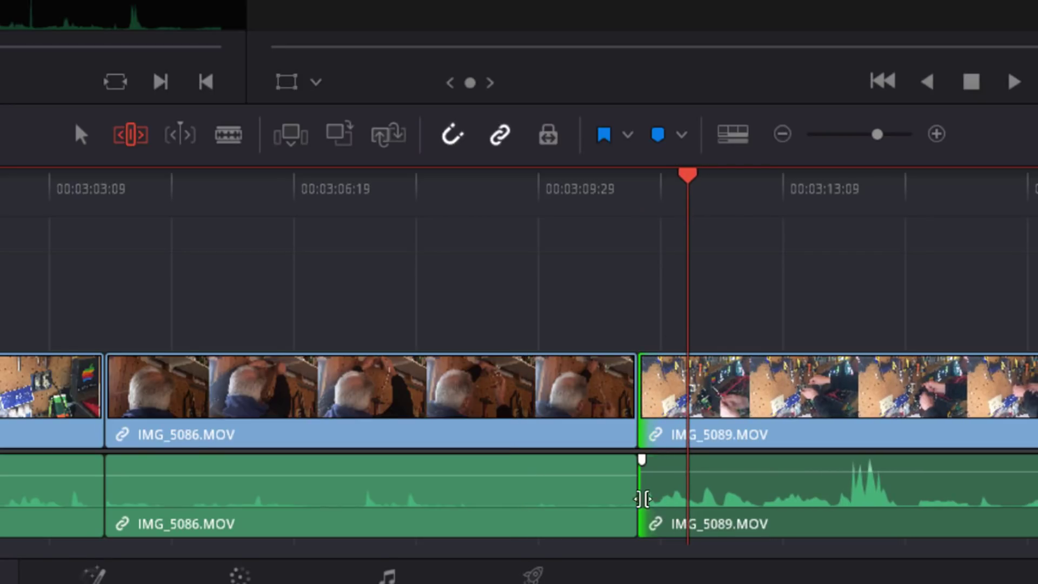
click(586, 216)
key(space)
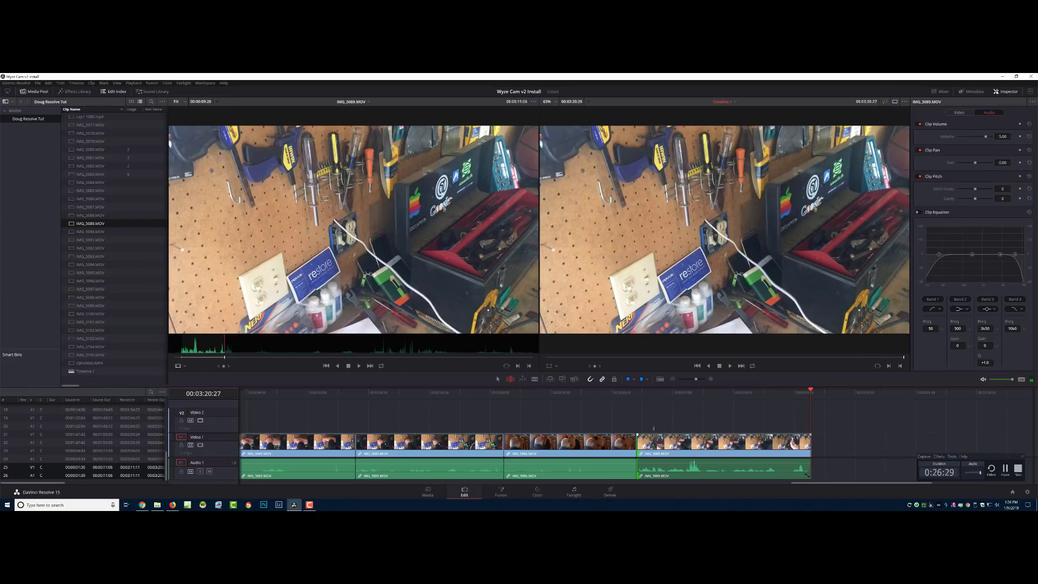
- Update the clip usage information in the media pool and skim through IMG_5090.MOV
right_click(89, 225)
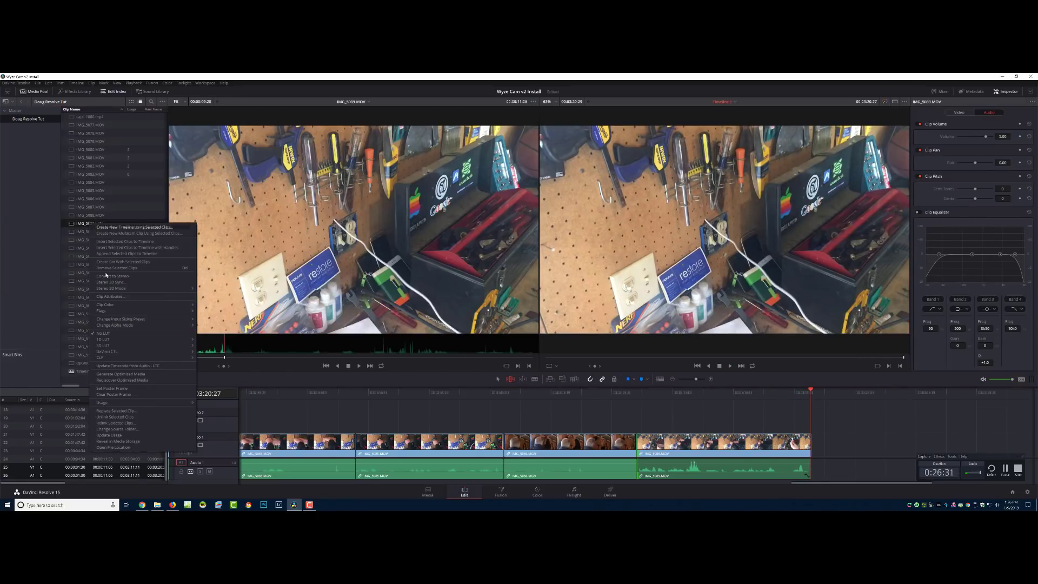
click(114, 435)
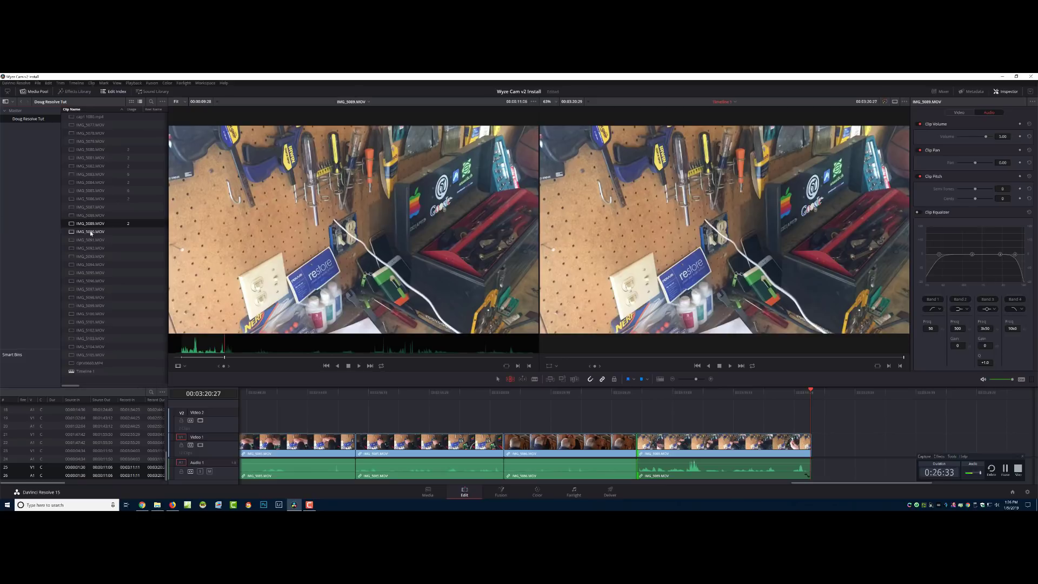
click(91, 232)
drag(180, 360, 509, 357)
- Load IMG_5091.MOV as the source clip and mark its In point at about 6 seconds, where the man faces the camera
click(103, 240)
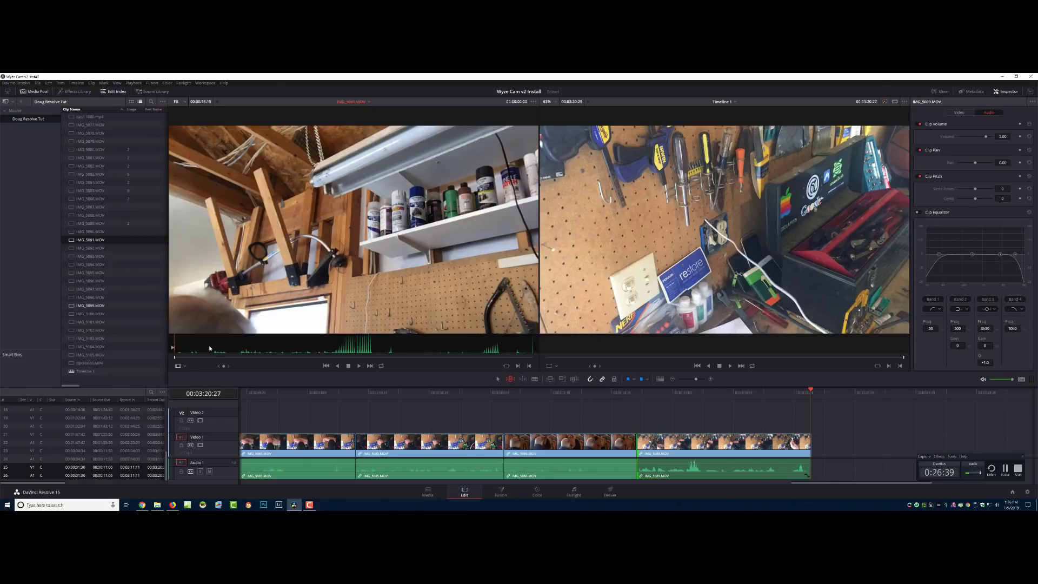
mouse_move(206, 361)
mouse_down()
mouse_move(281, 359)
mouse_move(189, 358)
mouse_up()
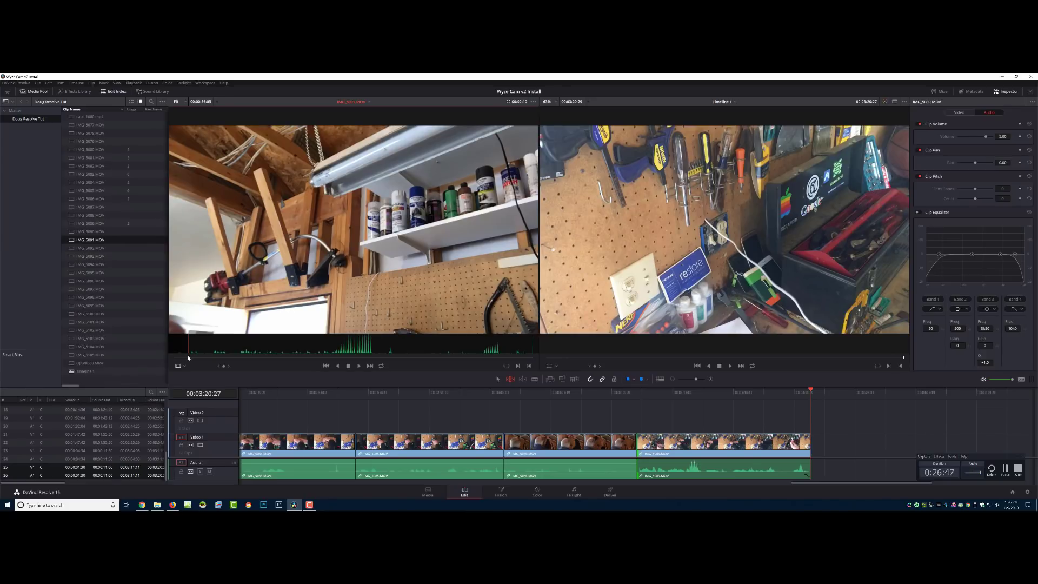
key(space)
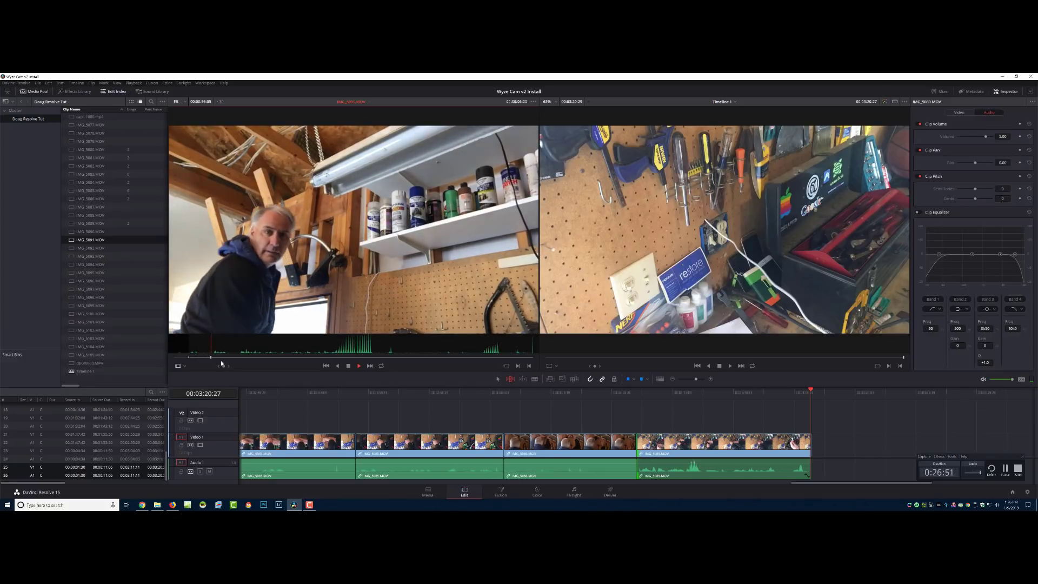
key(space)
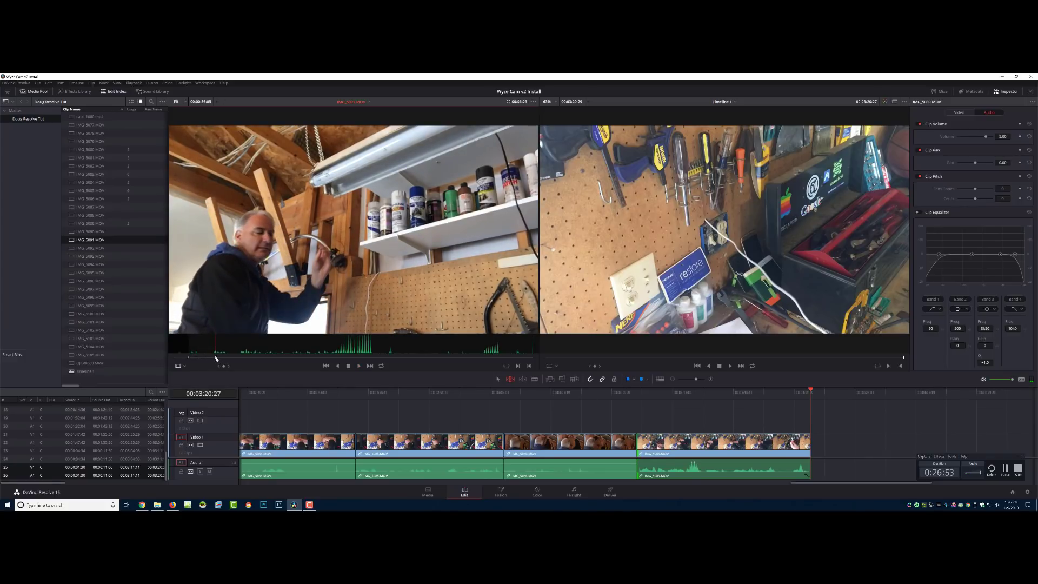
drag(216, 357, 213, 359)
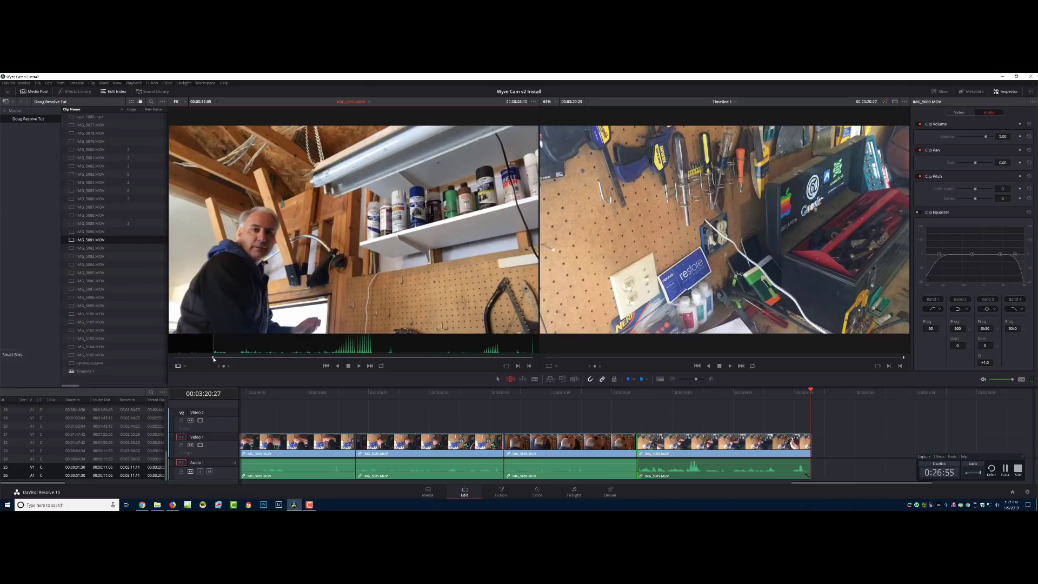
- Mark the Out point of IMG_5091.MOV at about 53 seconds and append the marked range to the end of the timeline
click(491, 359)
key(space)
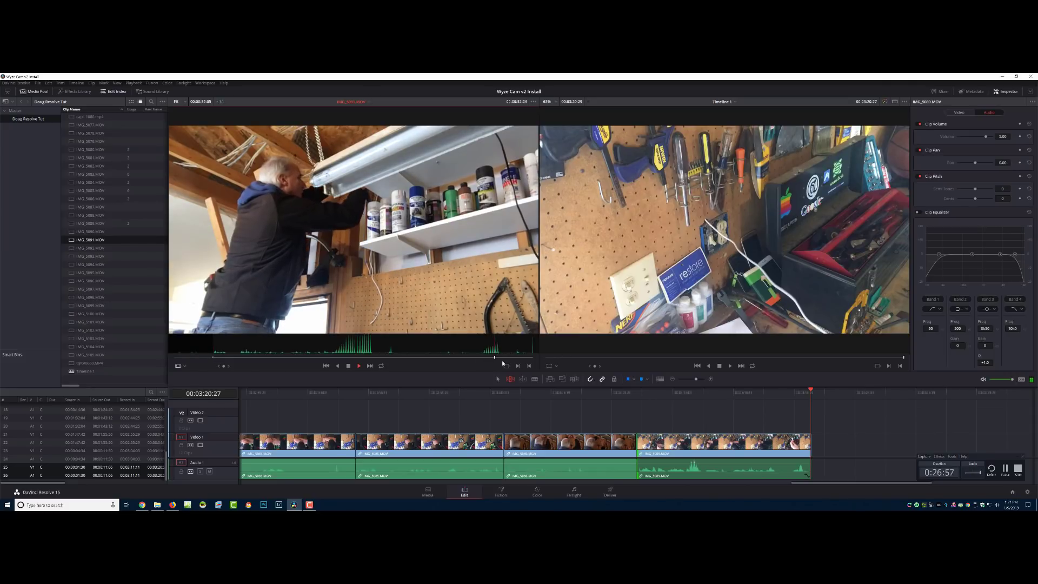
key(space)
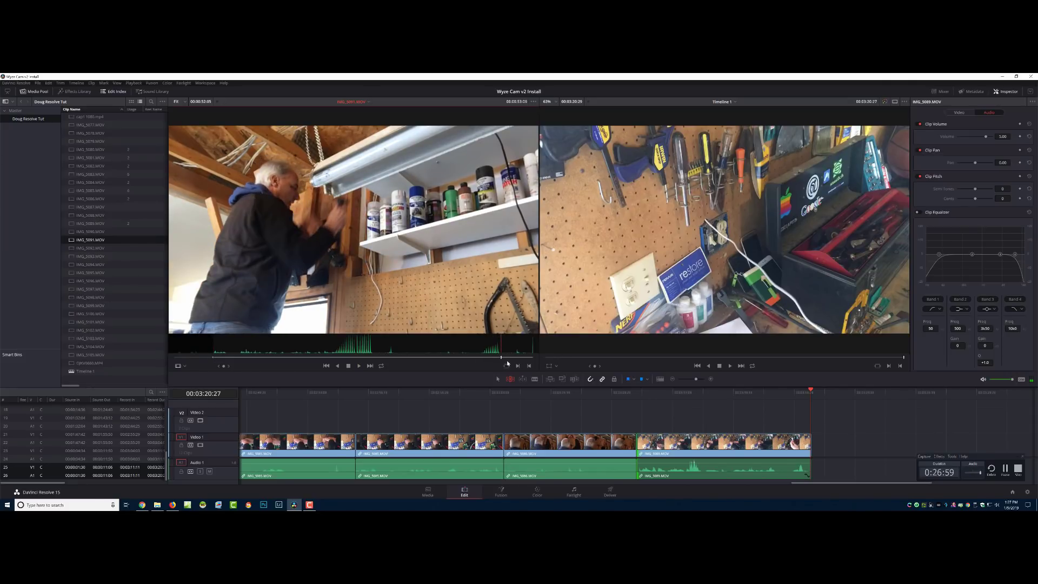
key(o)
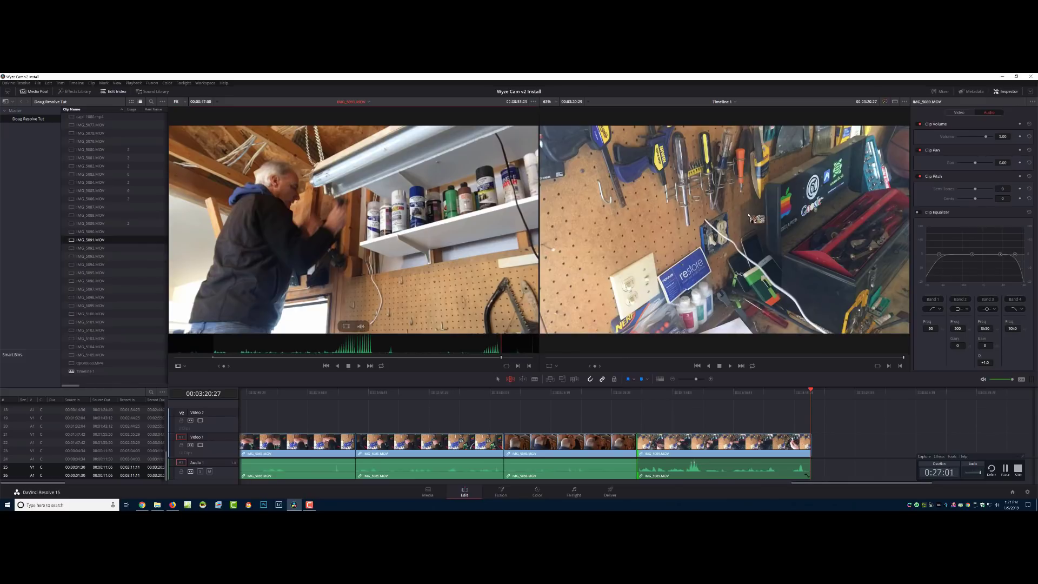
drag(756, 219, 868, 190)
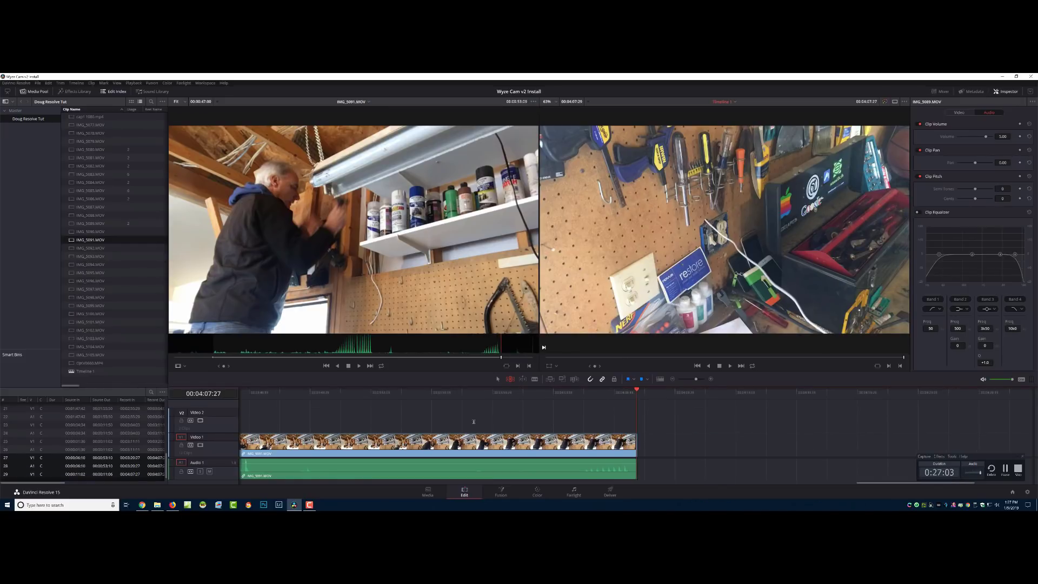
- Review the start of the IMG_5091.MOV timeline clip and split it at 00:03:39:29
scroll(514, 449, down, 2)
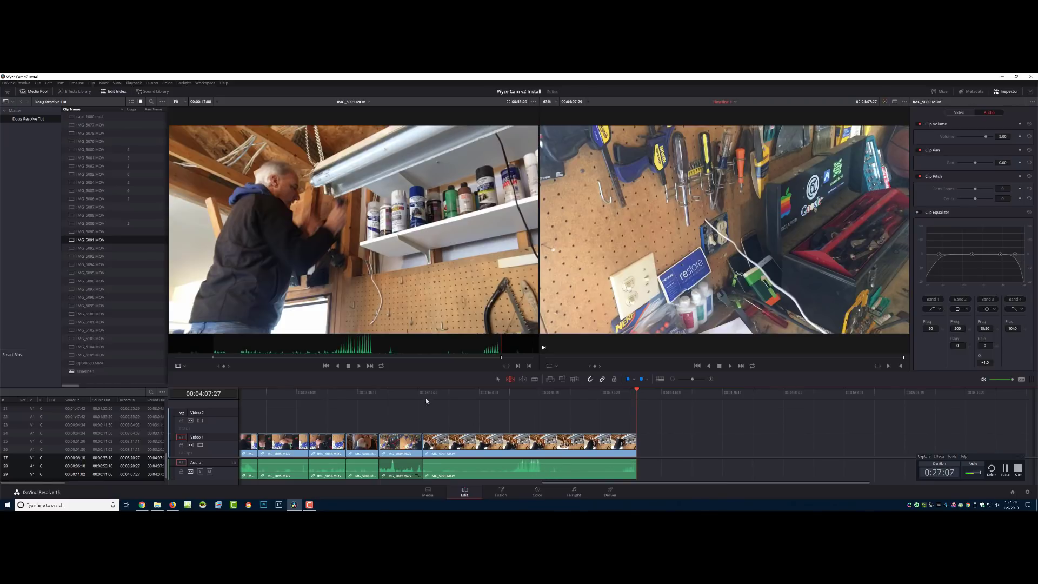
key(space)
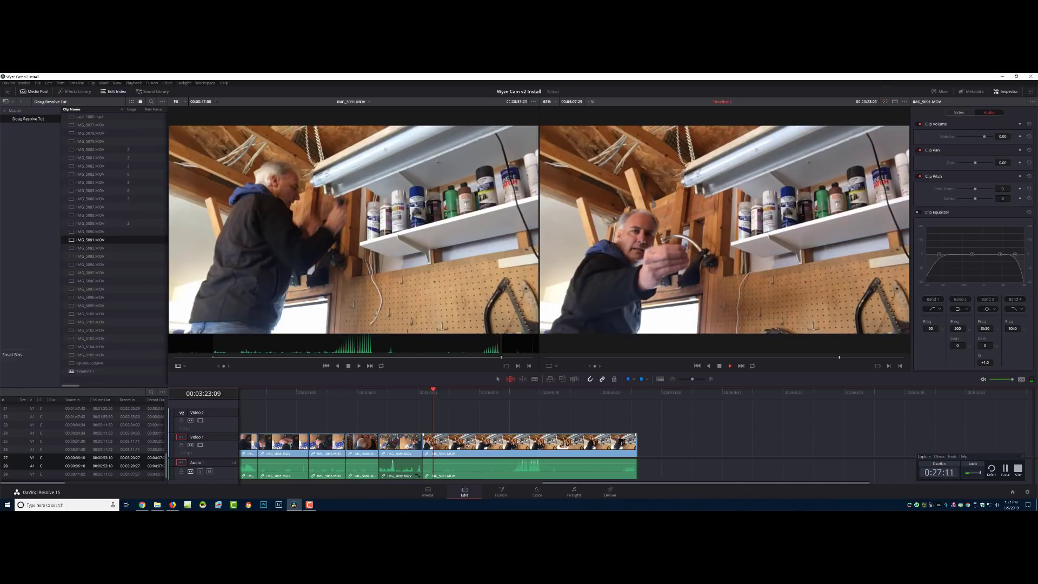
key(space)
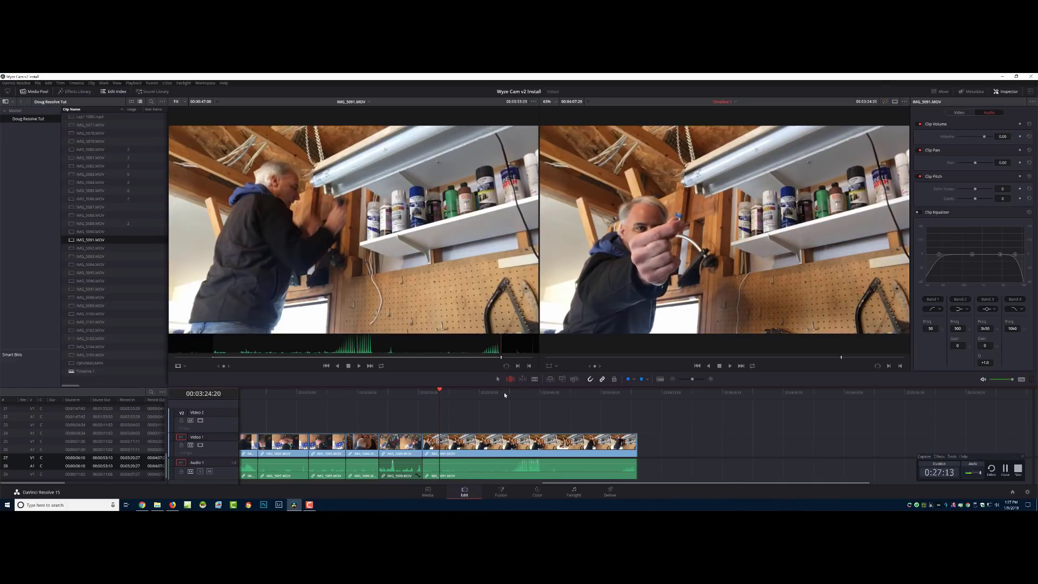
drag(506, 393, 509, 394)
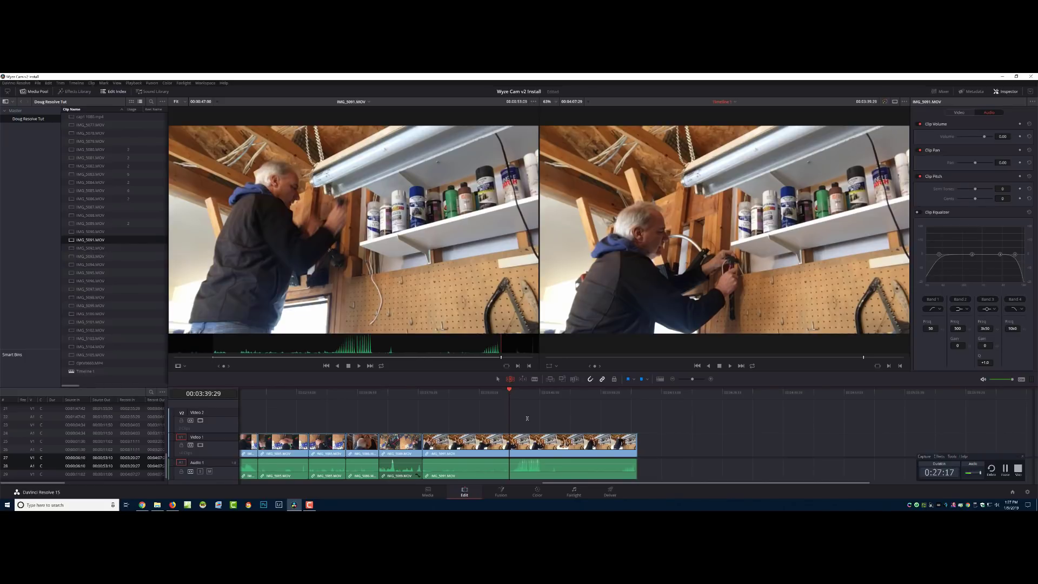
key(ctrl+b)
click(472, 441)
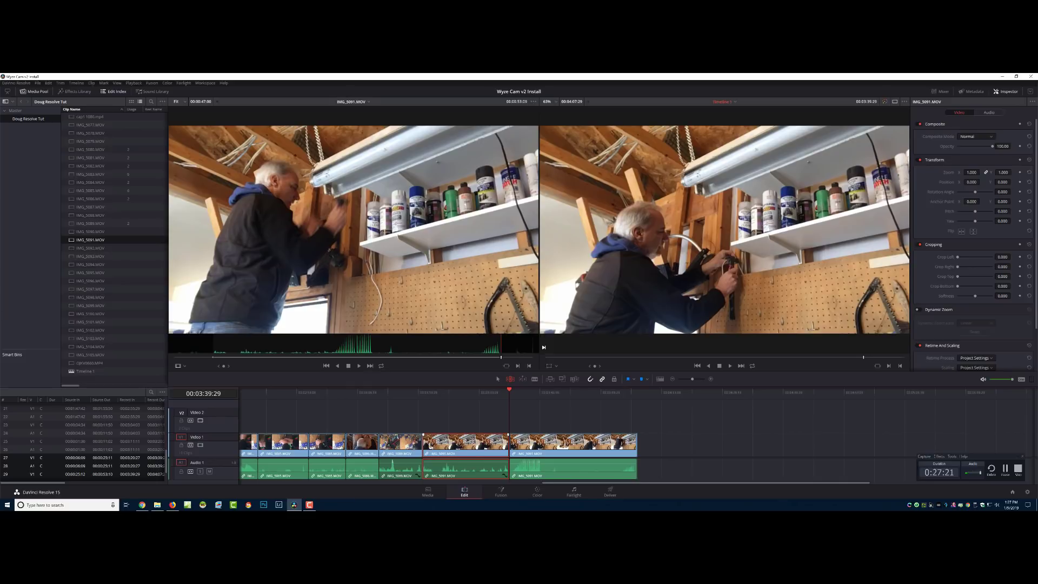
- Play through the hammering in IMG_5091.MOV and split the second section at 00:03:47:01
click(412, 397)
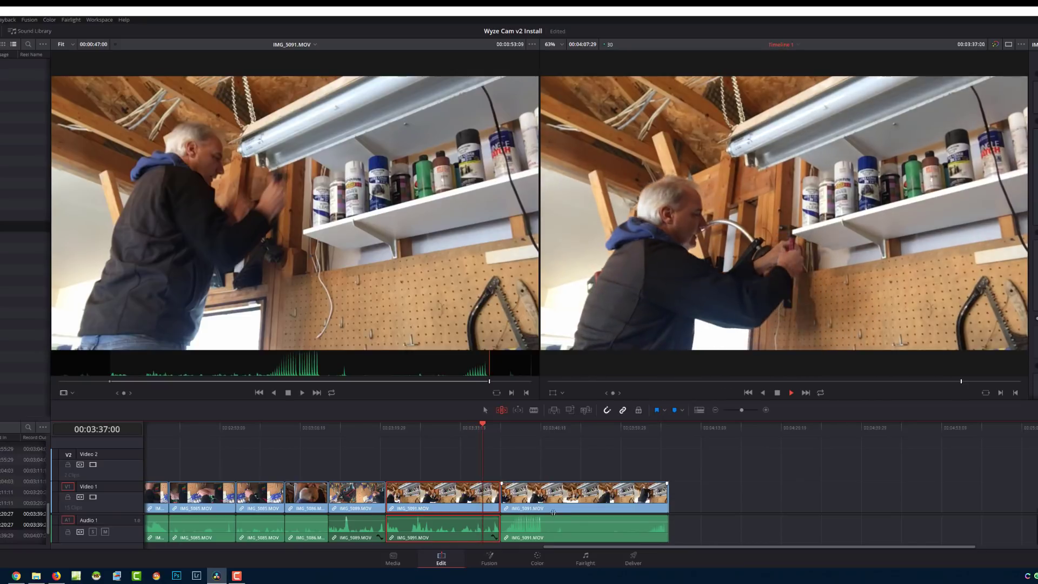
key(space)
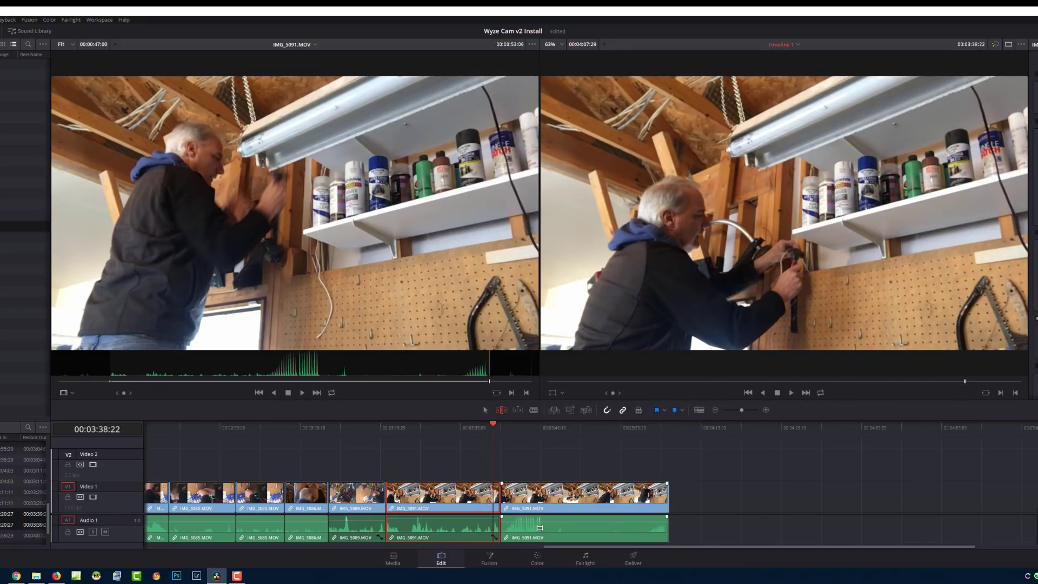
click(540, 527)
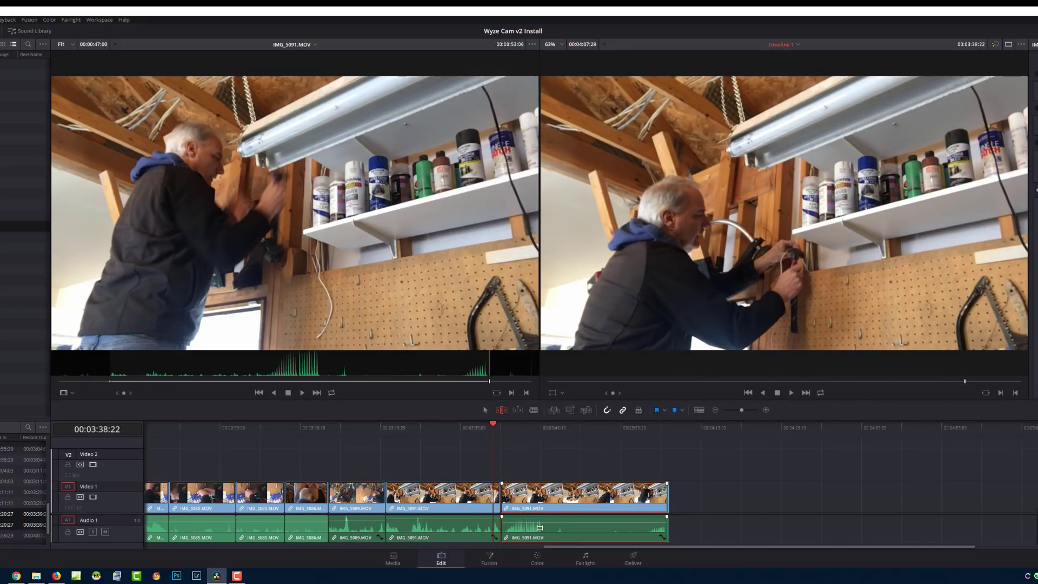
key(space)
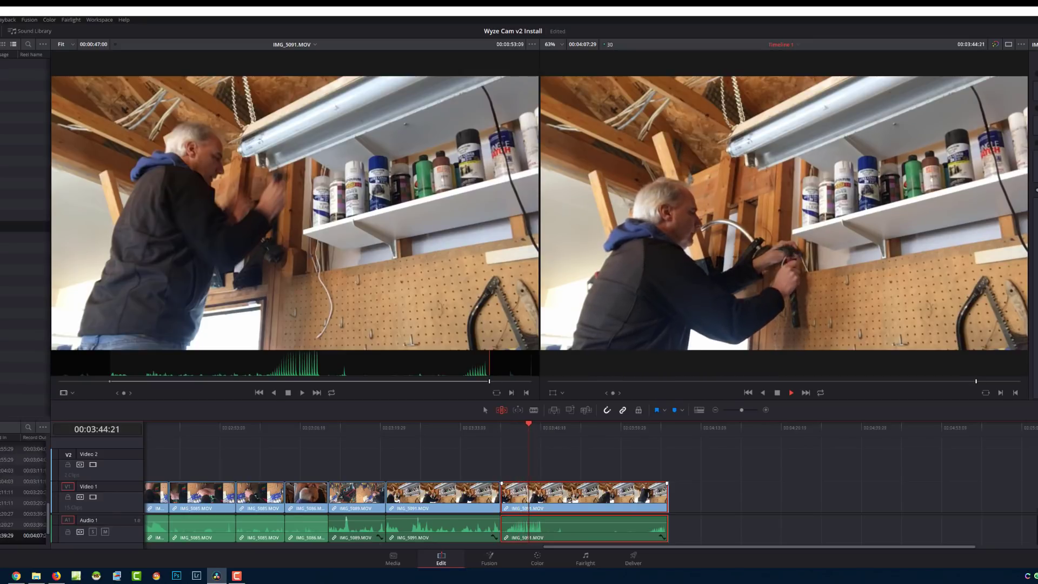
key(space)
click(573, 466)
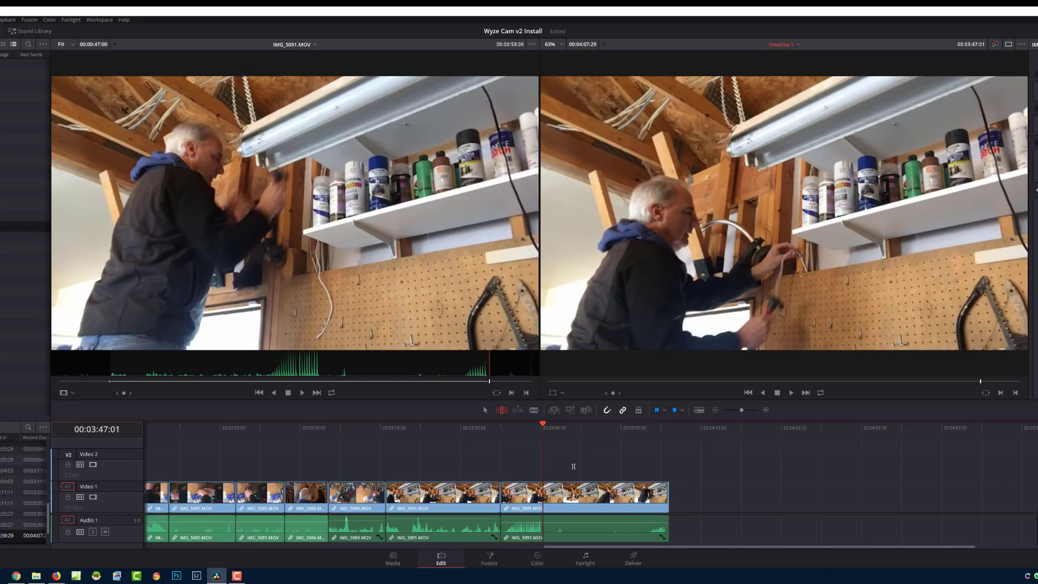
key(ctrl+b)
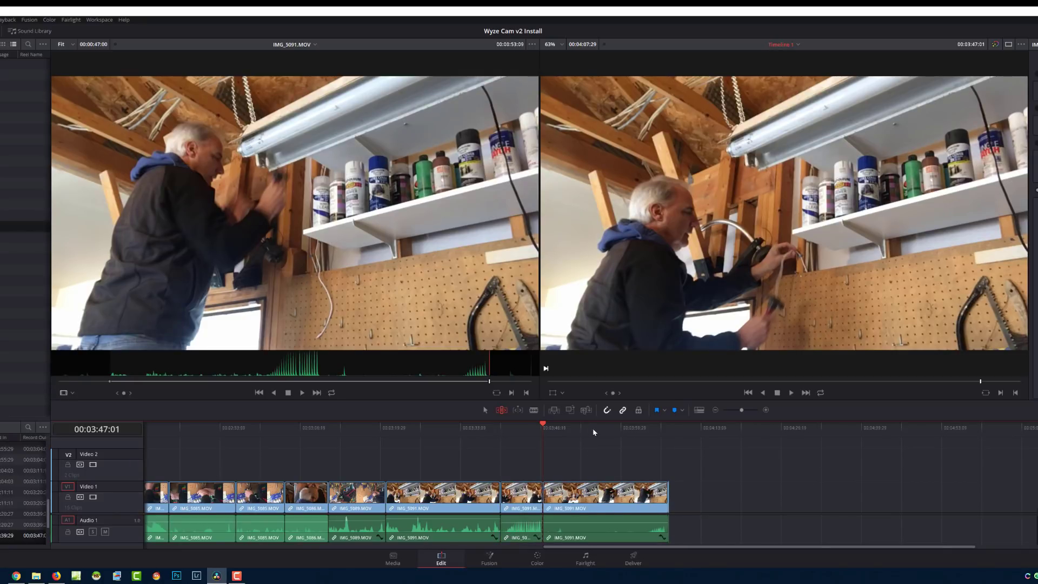
- Skim the last IMG_5091.MOV section, switch to Selection mode and select that section
drag(594, 432, 659, 430)
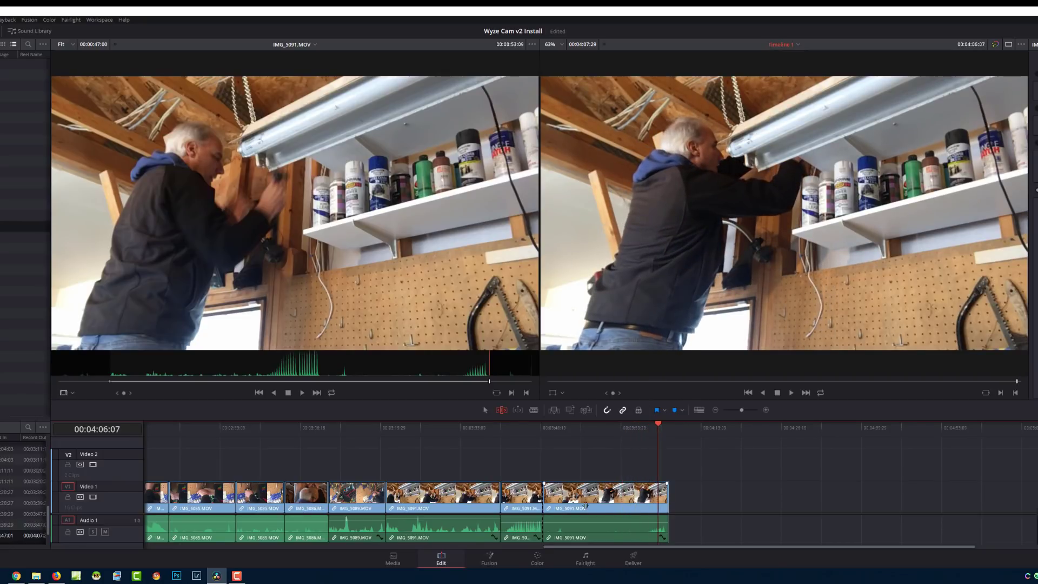
drag(661, 426, 624, 432)
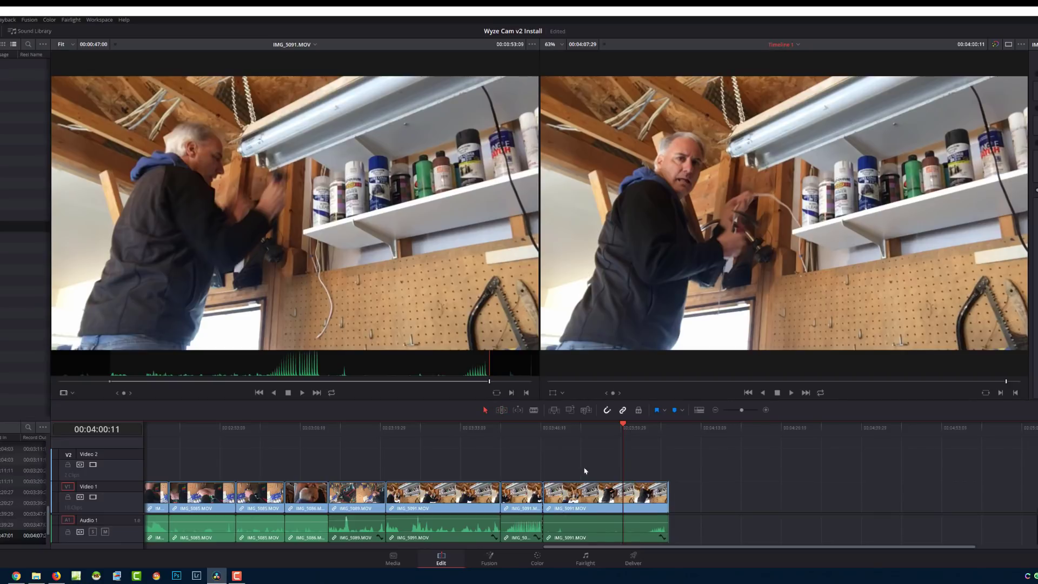
click(605, 493)
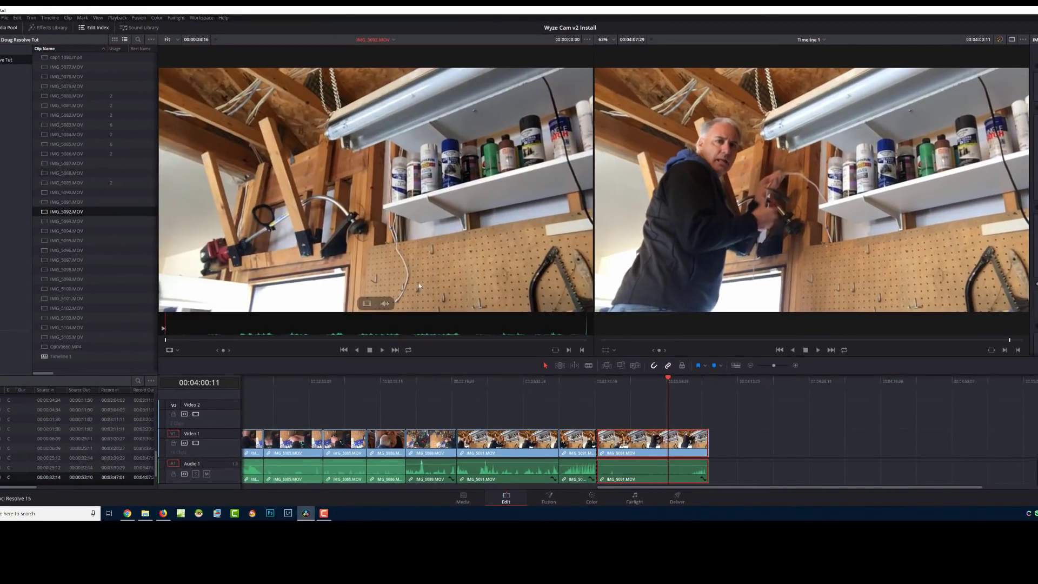
- Append the whole IMG_5092.MOV source clip directly after the last IMG_5091.MOV section in the timeline
drag(419, 286, 709, 445)
key(ctrl+=)
key(ctrl+=)
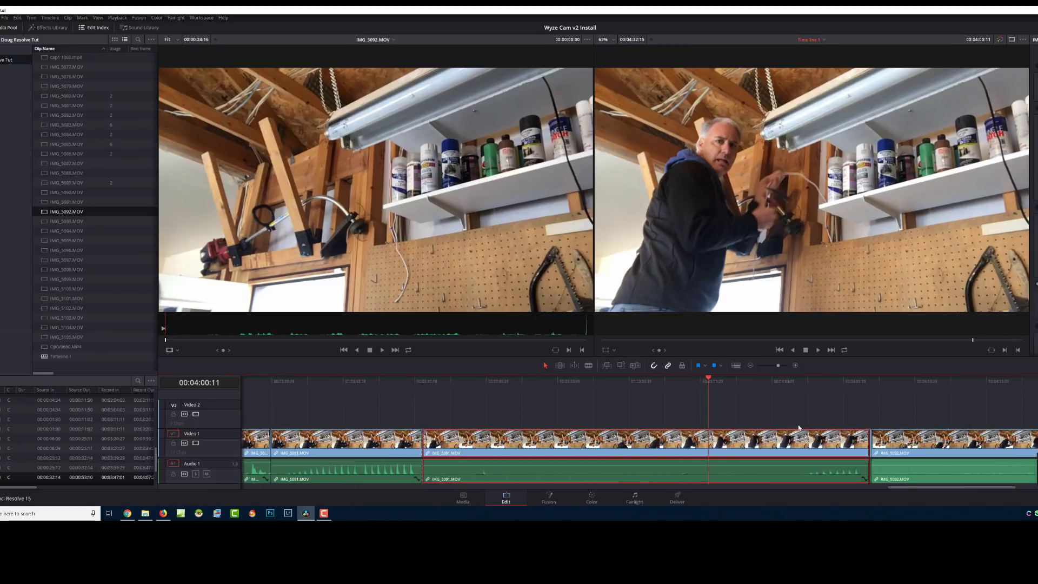
- Ripple delete the tiny leftover clip sliver between IMG_5091.MOV and IMG_5092.MOV in the timeline
click(872, 385)
key(ctrl+=)
key(ctrl+=)
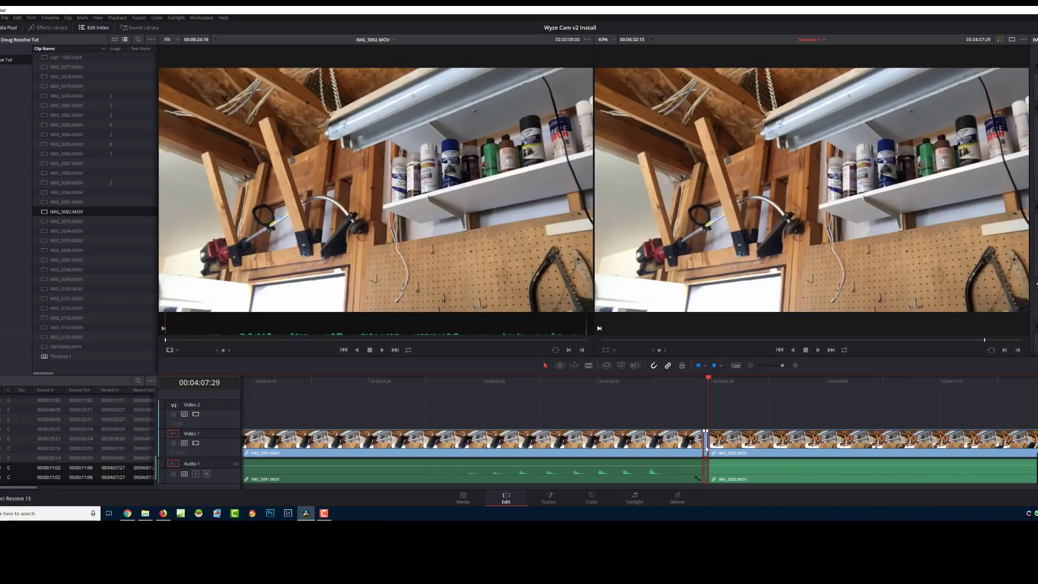
click(706, 440)
key(Delete)
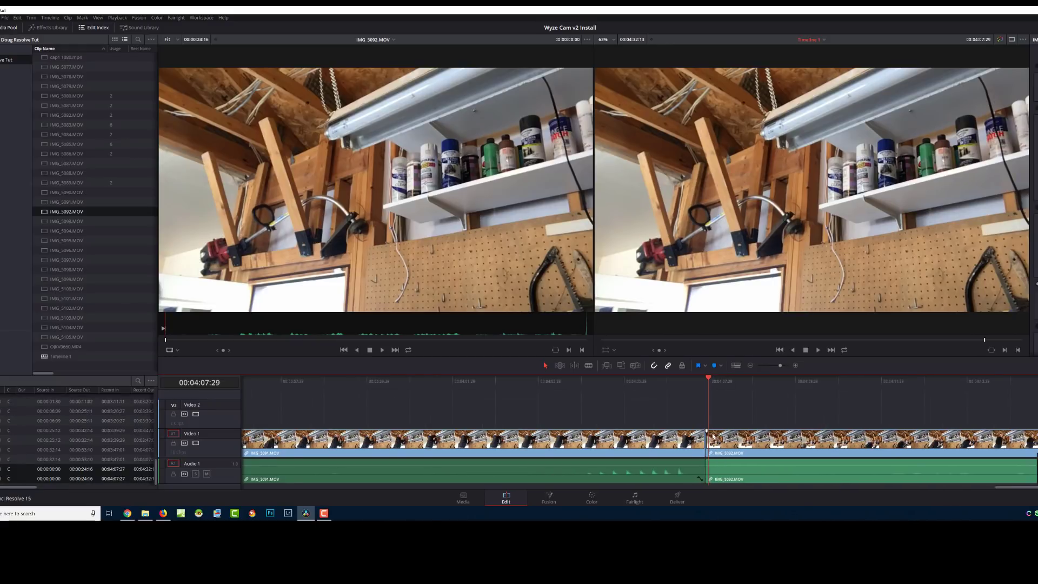
key(ctrl+minus)
key(ctrl+minus)
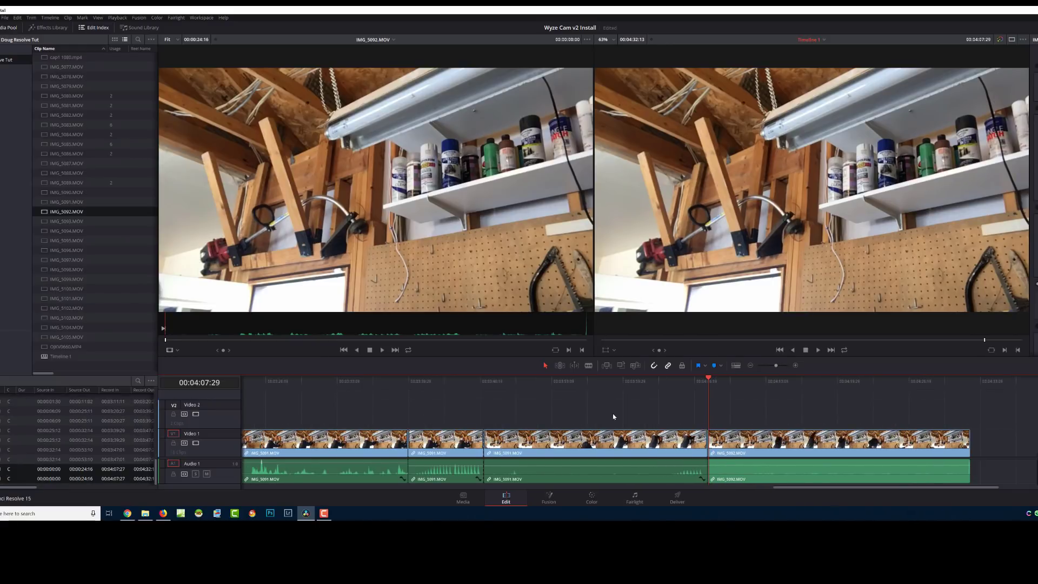
- Delete the last IMG_5091.MOV section and close the gap it leaves before IMG_5092.MOV
scroll(665, 416, left, 2)
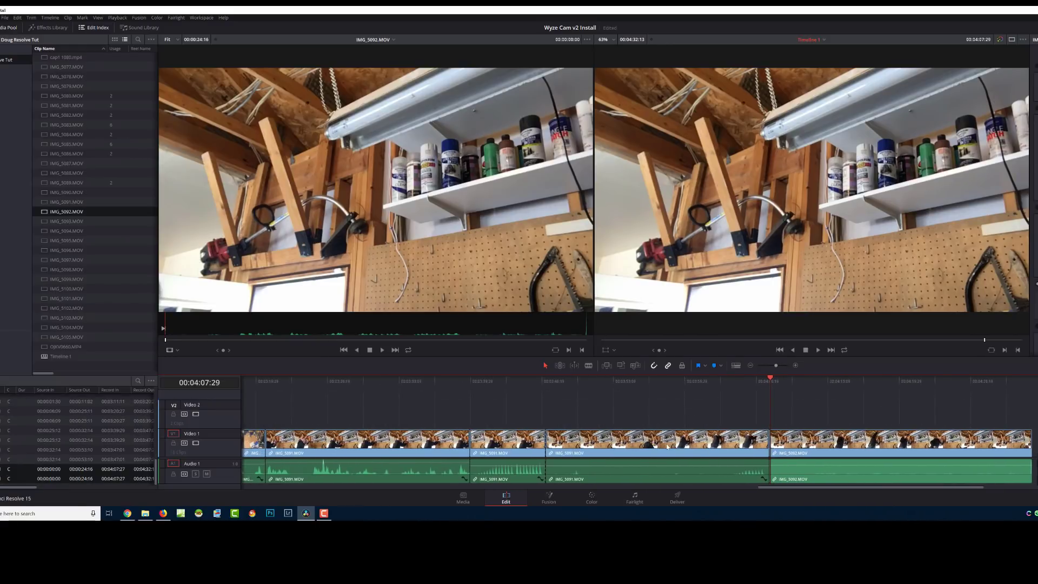
click(637, 446)
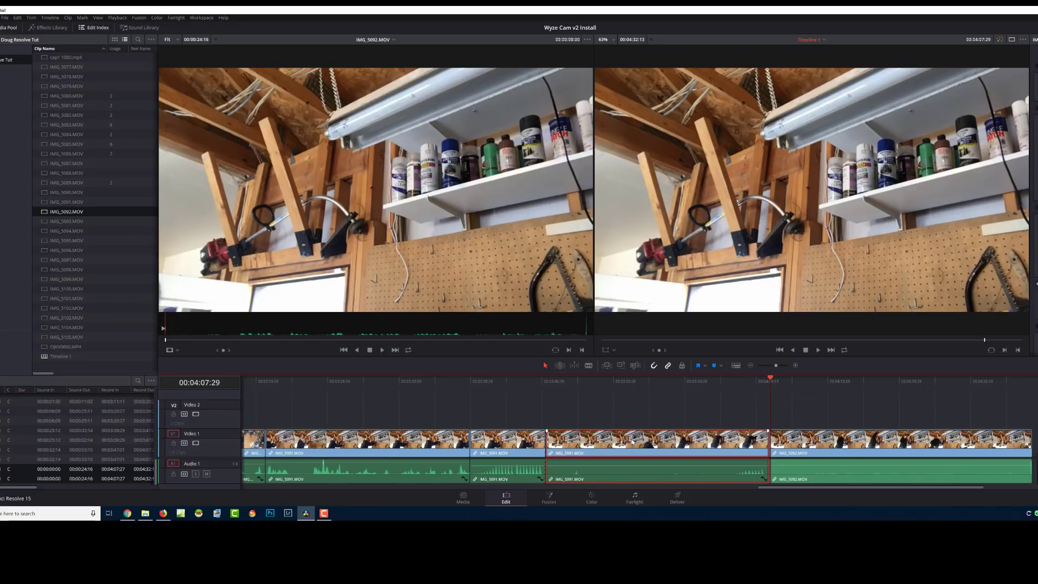
key(BackSpace)
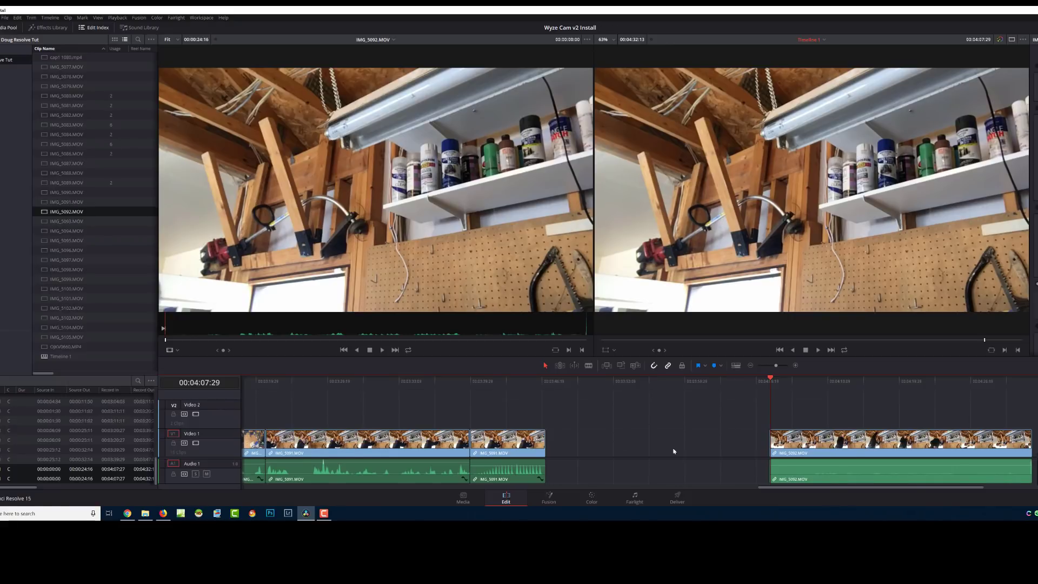
key(ctrl+z)
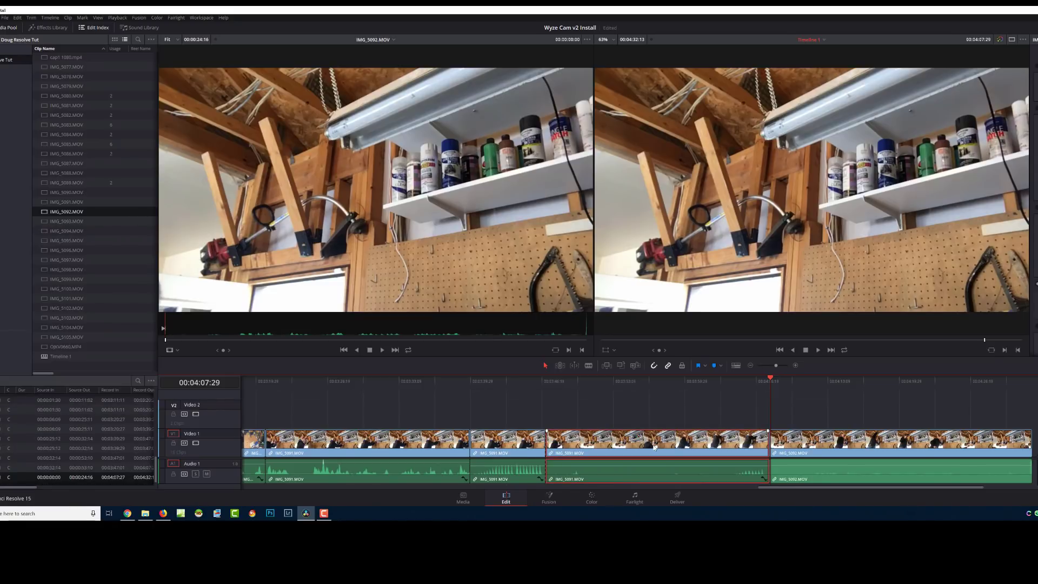
key(BackSpace)
click(654, 447)
key(BackSpace)
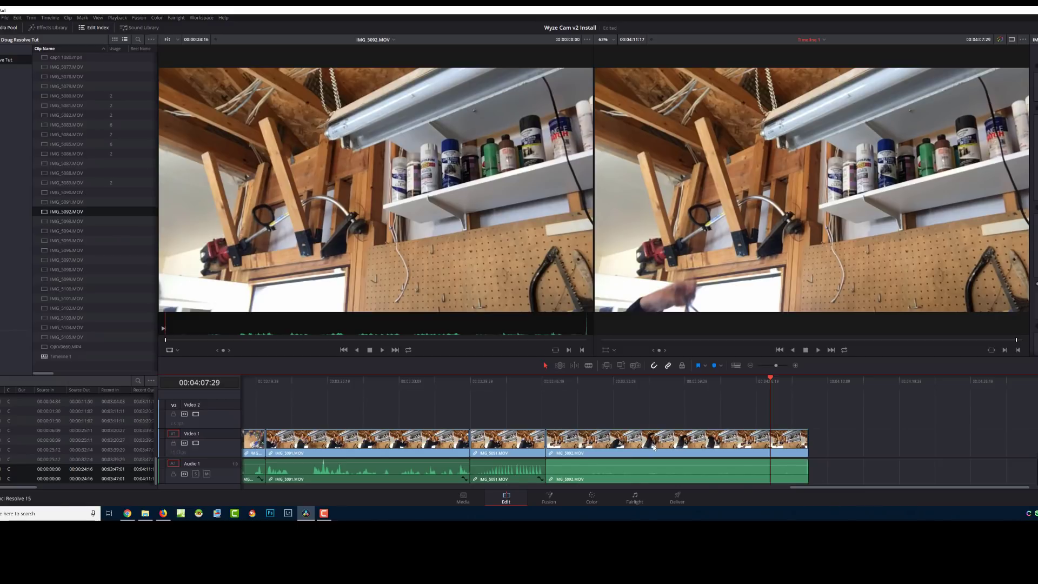
- Ripple trim the start of IMG_5092.MOV to timeline position 00:03:51:03 so it follows IMG_5091.MOV without the opening footage
click(533, 381)
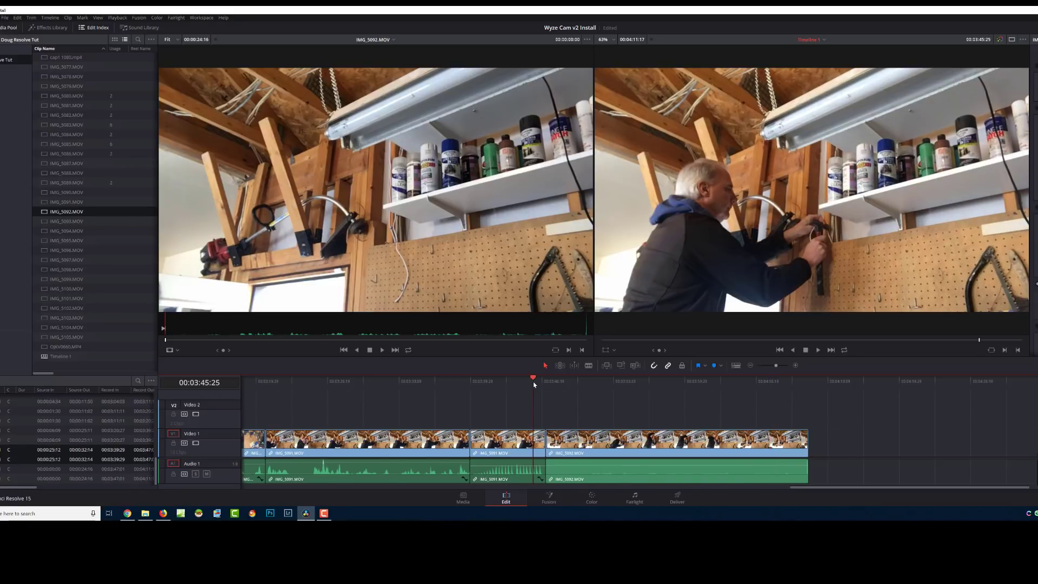
key(space)
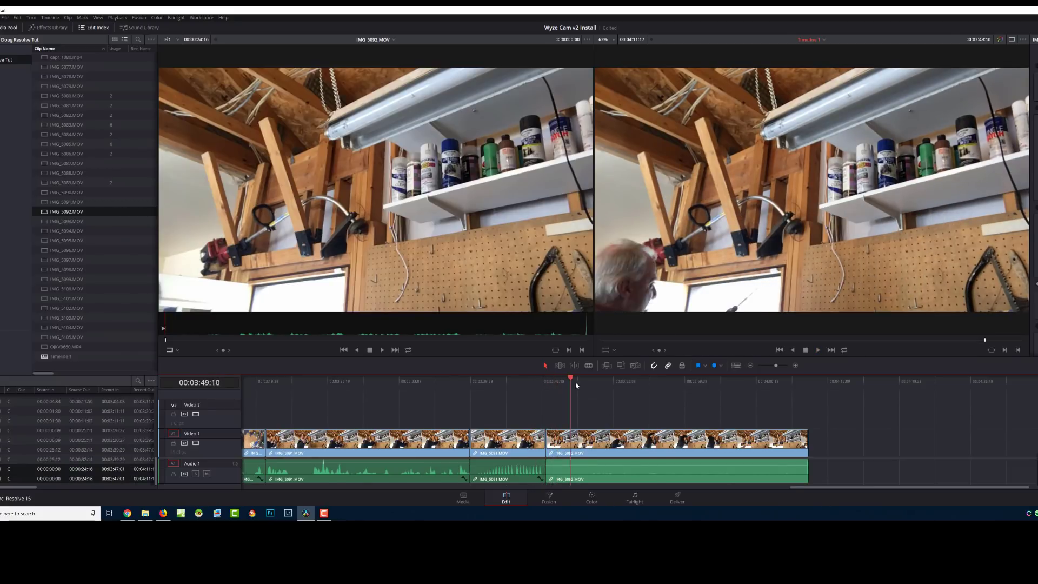
key(space)
drag(622, 389, 590, 396)
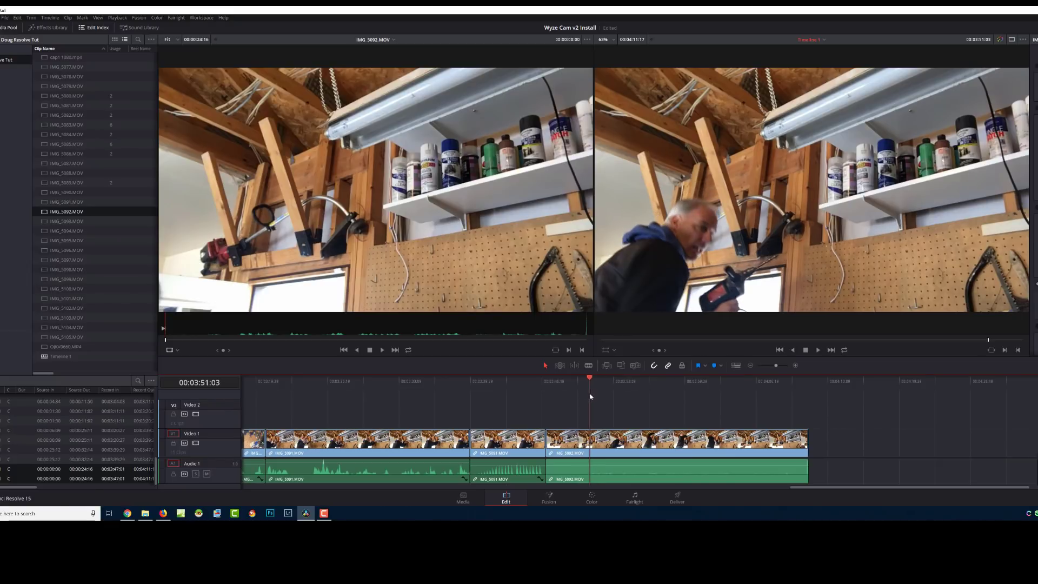
key(ctrl+shift+bracketleft)
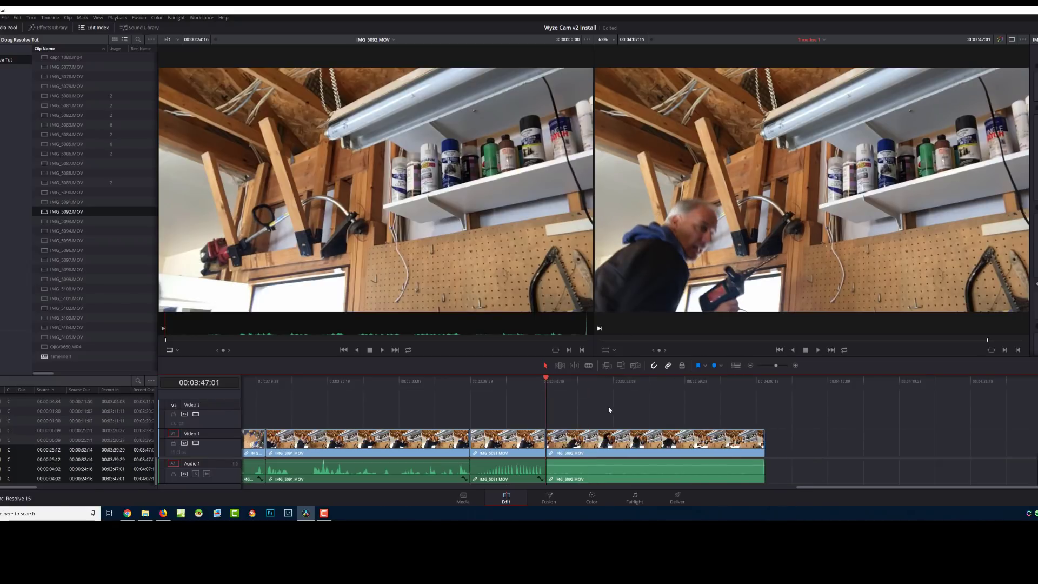
- Review the cut into IMG_5092.MOV, trim its end at 00:04:00:07 and update the source clip's usage count
click(534, 389)
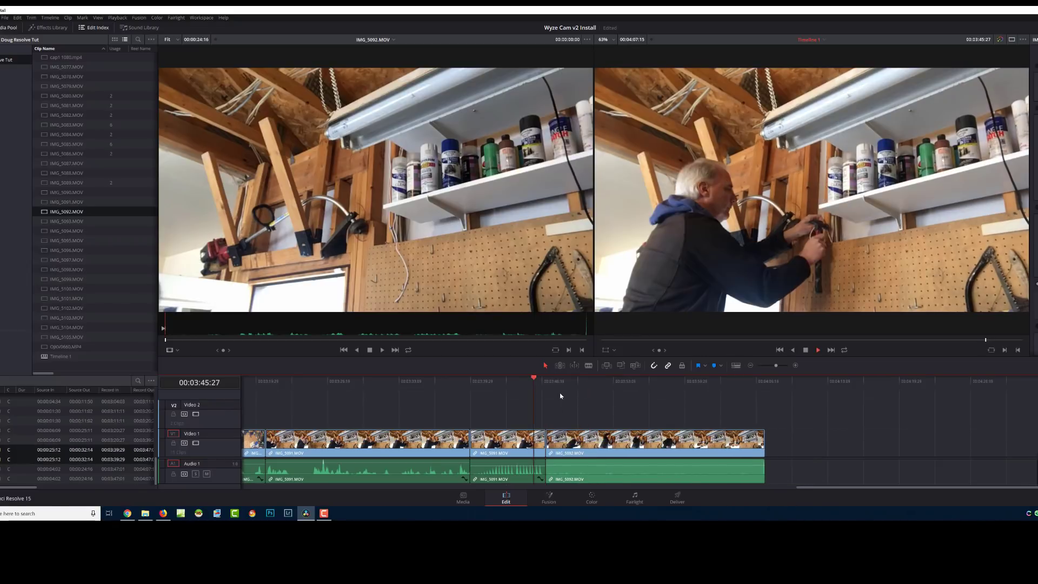
click(598, 473)
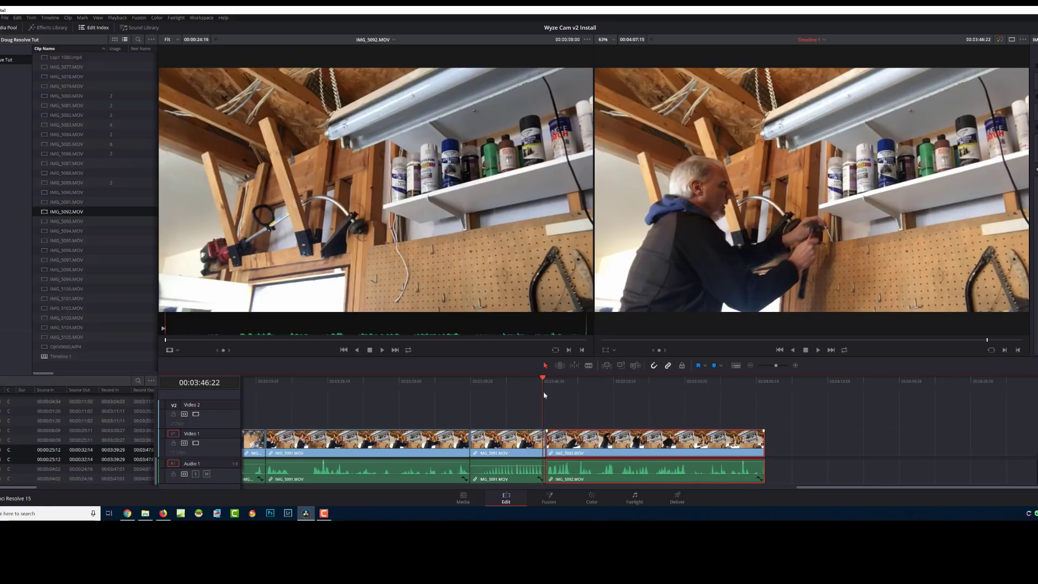
key(space)
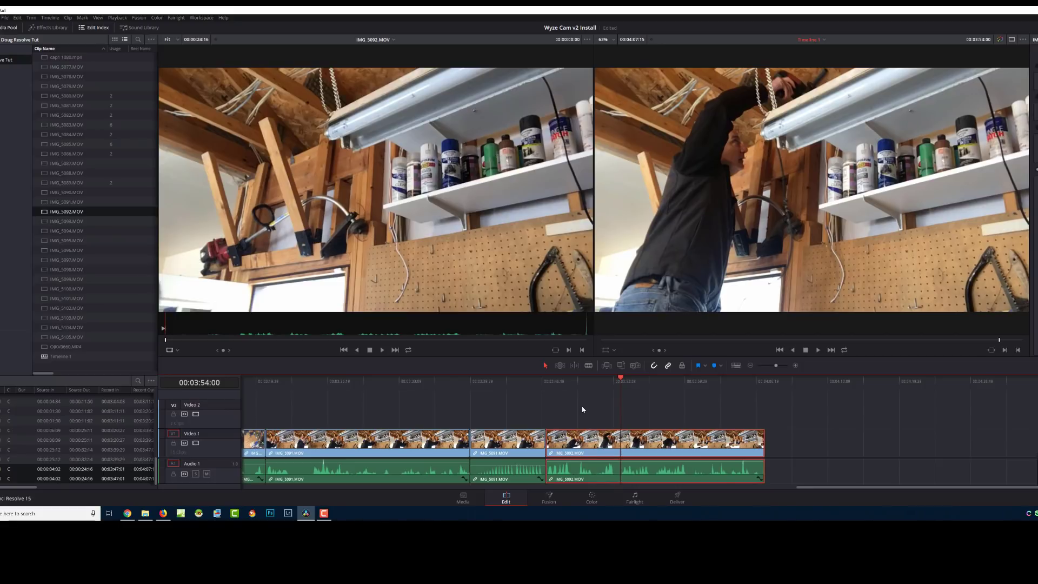
key(space)
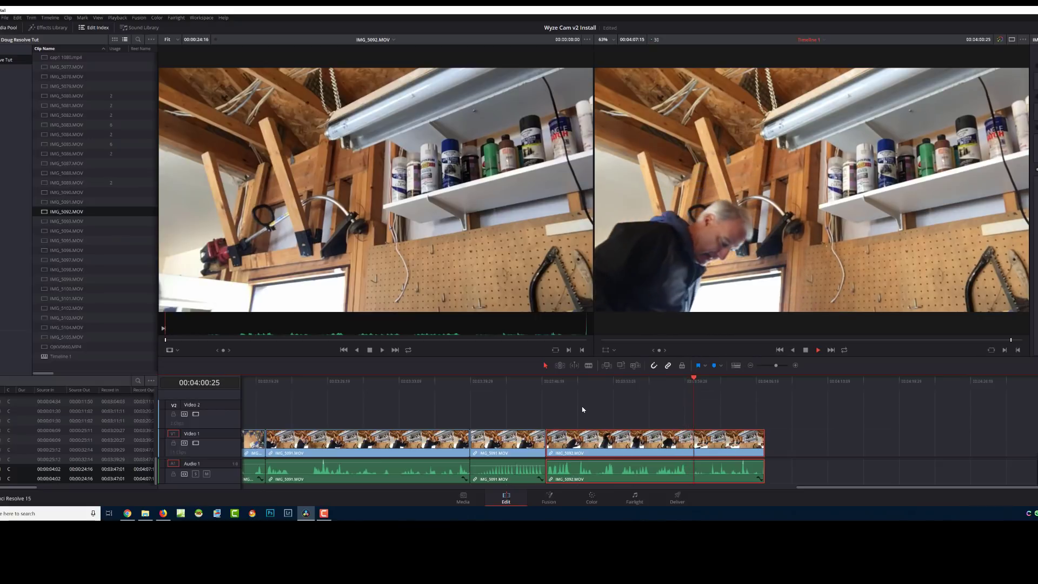
key(space)
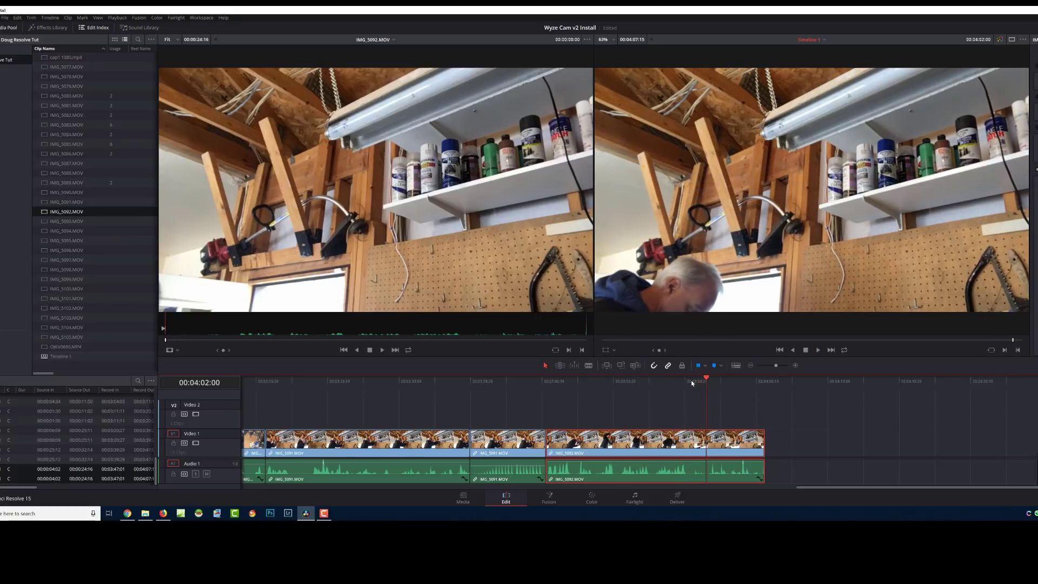
click(688, 382)
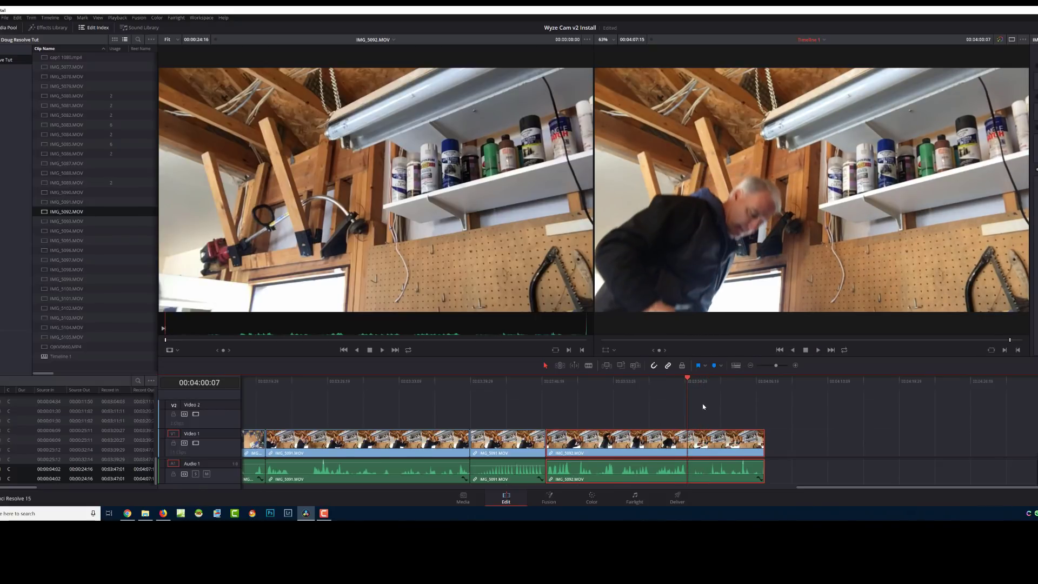
key(shift+bracketright)
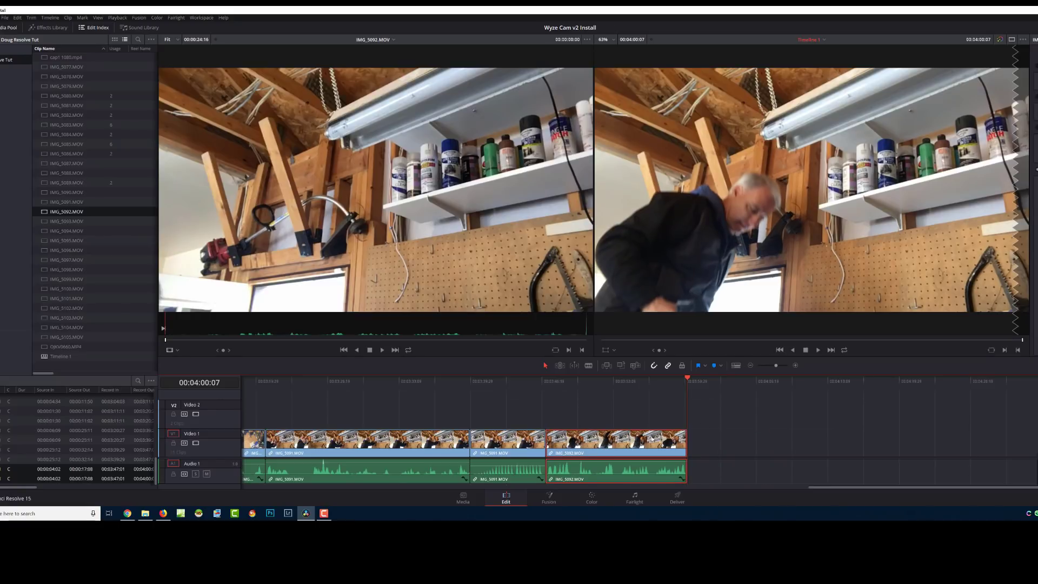
right_click(69, 212)
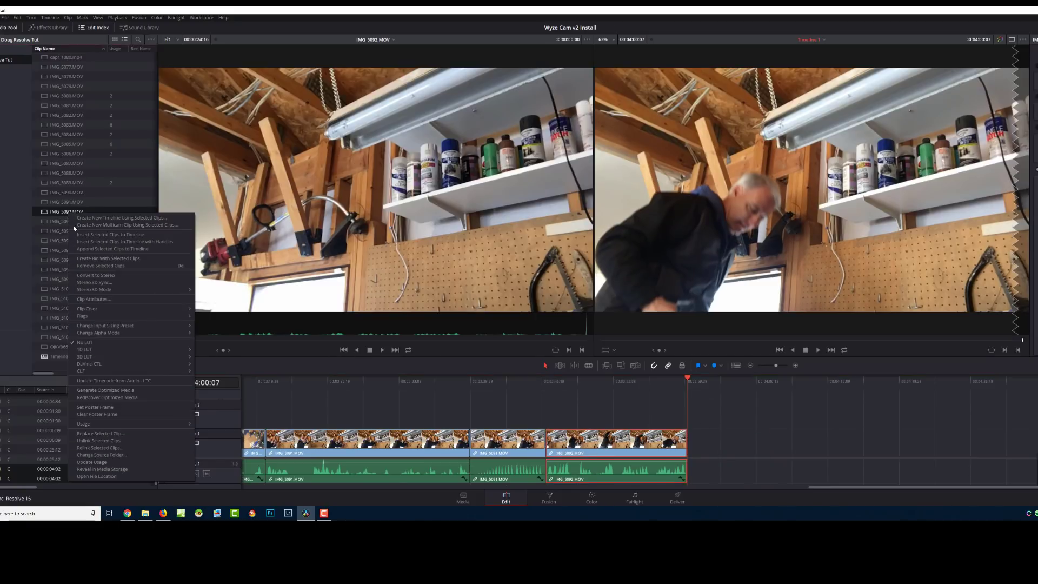
click(92, 462)
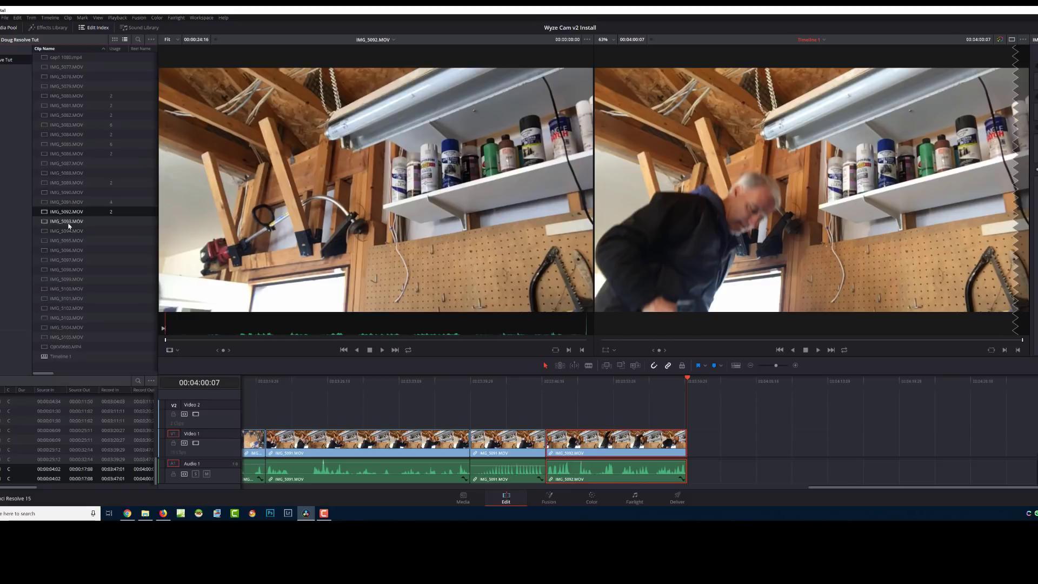
- Mark a section of about four seconds in IMG_5093.MOV and place it directly after IMG_5092.MOV on Video 1
click(68, 223)
drag(177, 339, 211, 341)
key(space)
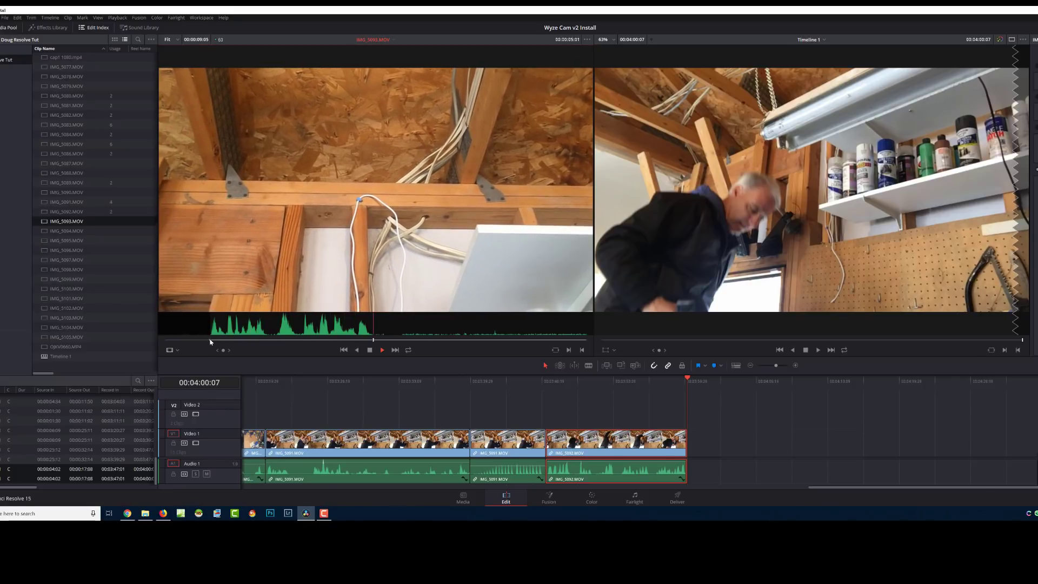
key(o)
key(space)
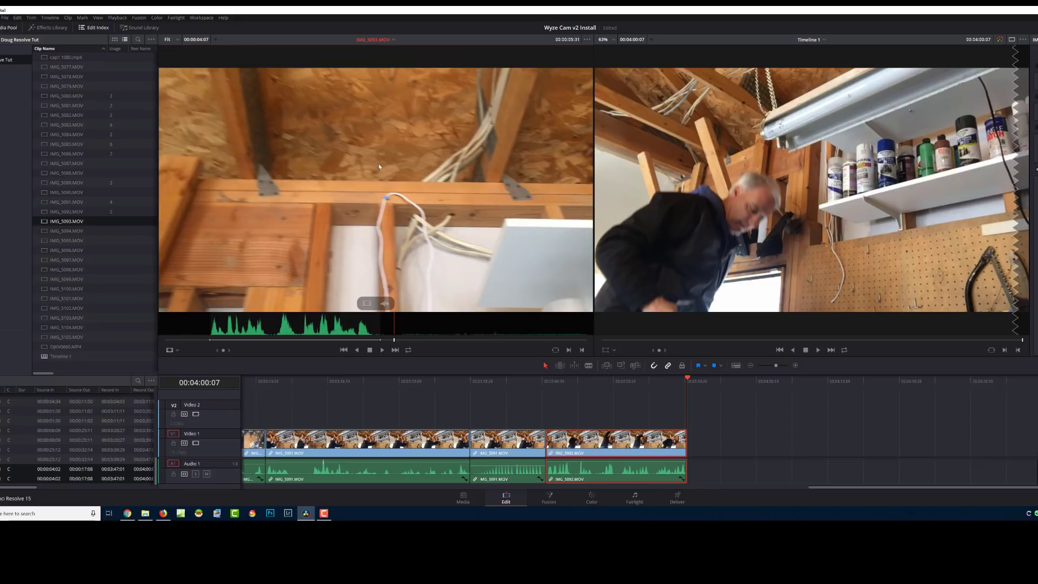
drag(367, 286, 699, 446)
- Play the end of IMG_5092.MOV, then delete only the audio portion of the IMG_5093.MOV clip
click(662, 383)
key(space)
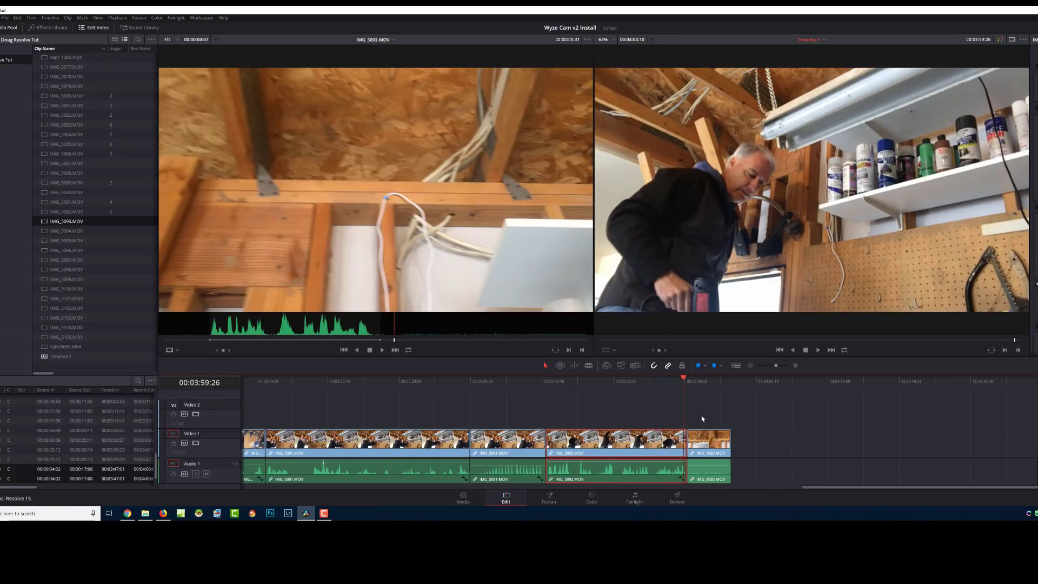
click(710, 442)
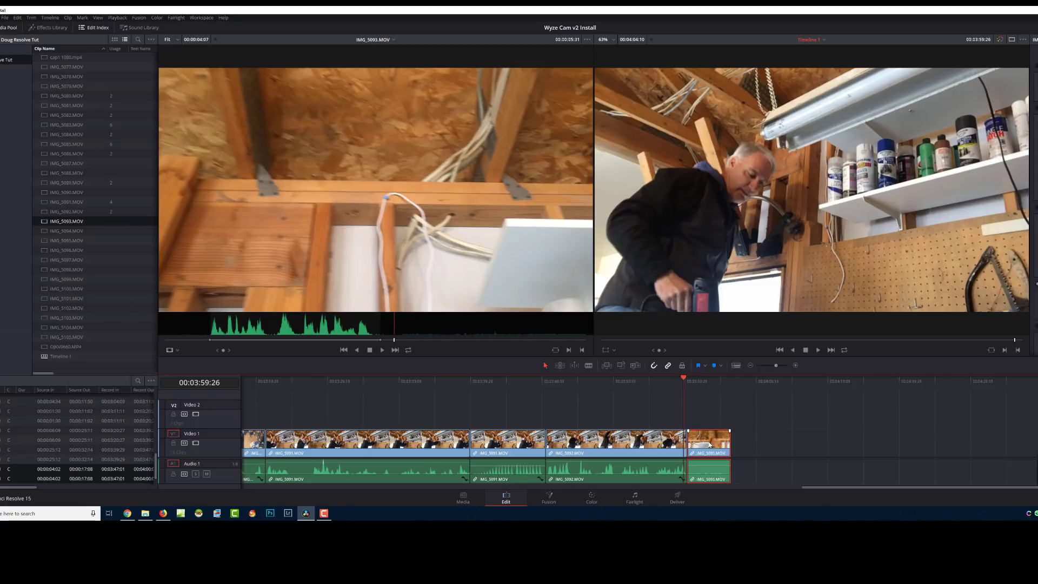
alt+click(714, 472)
key(Delete)
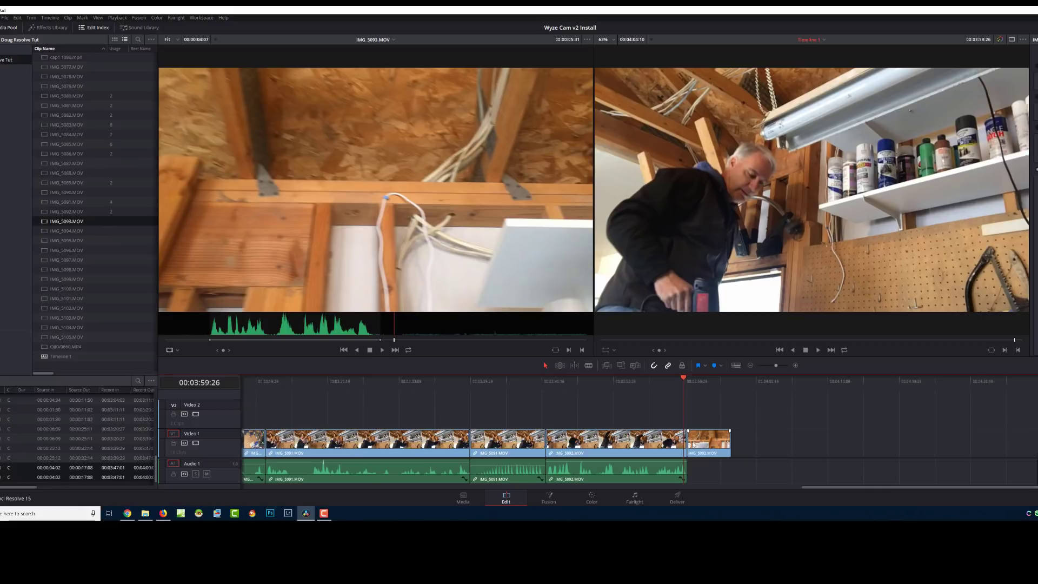
- Move the IMG_5093.MOV video onto Video 2 as an overlay, aligning its end with the end of IMG_5092.MOV
drag(719, 444, 716, 414)
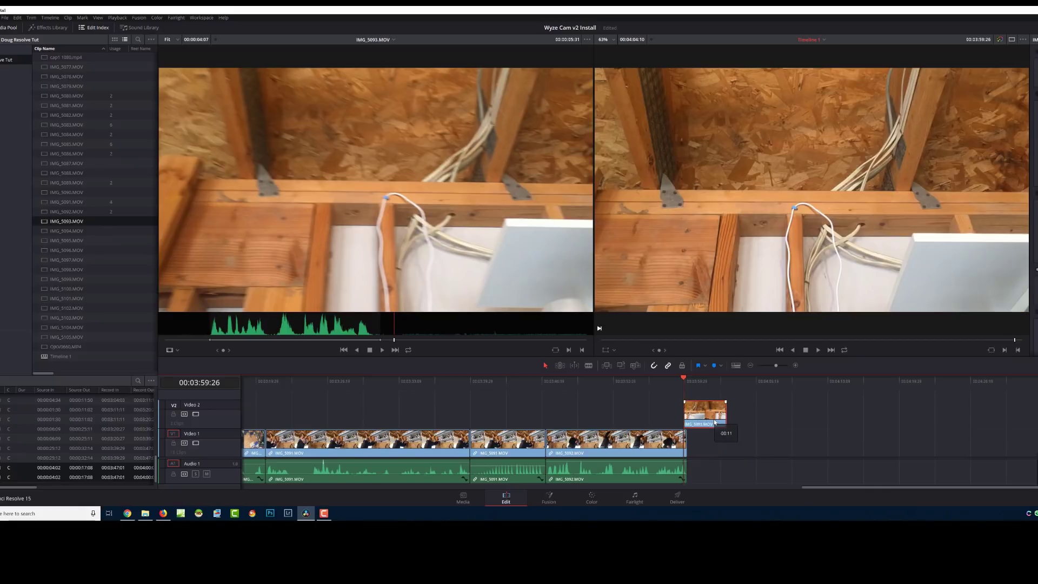
click(633, 381)
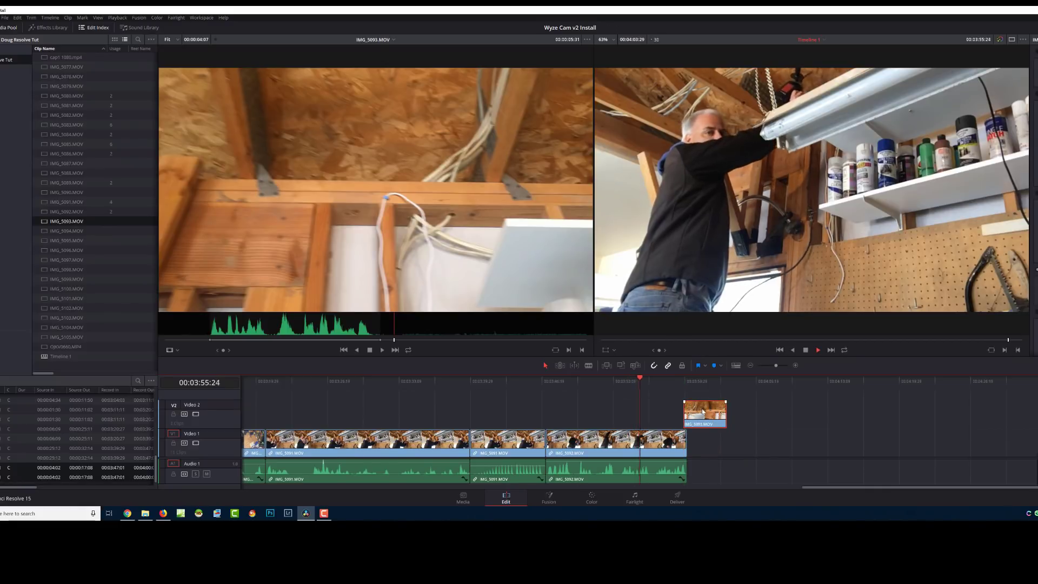
click(631, 383)
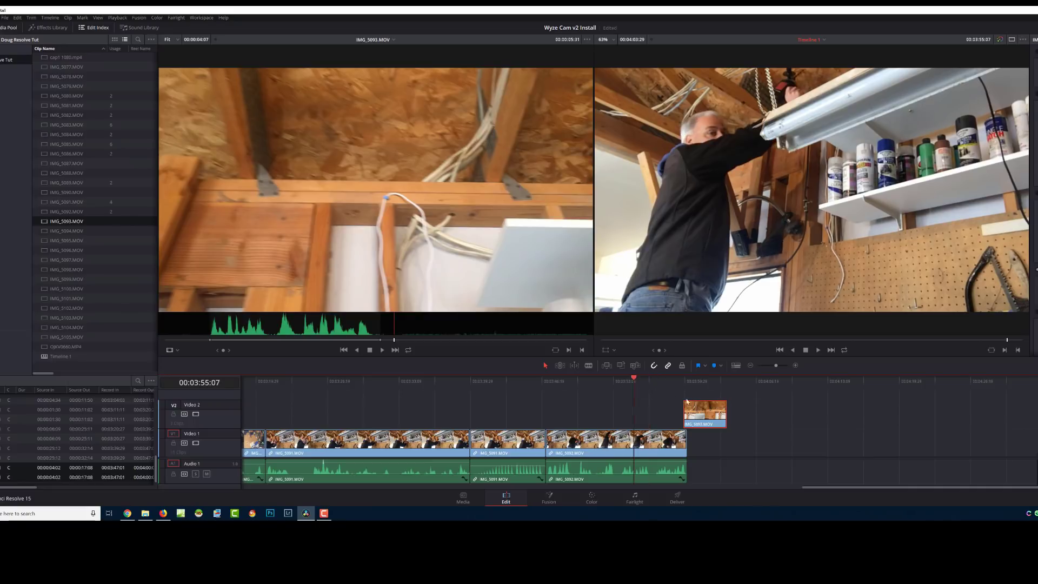
drag(703, 410, 654, 422)
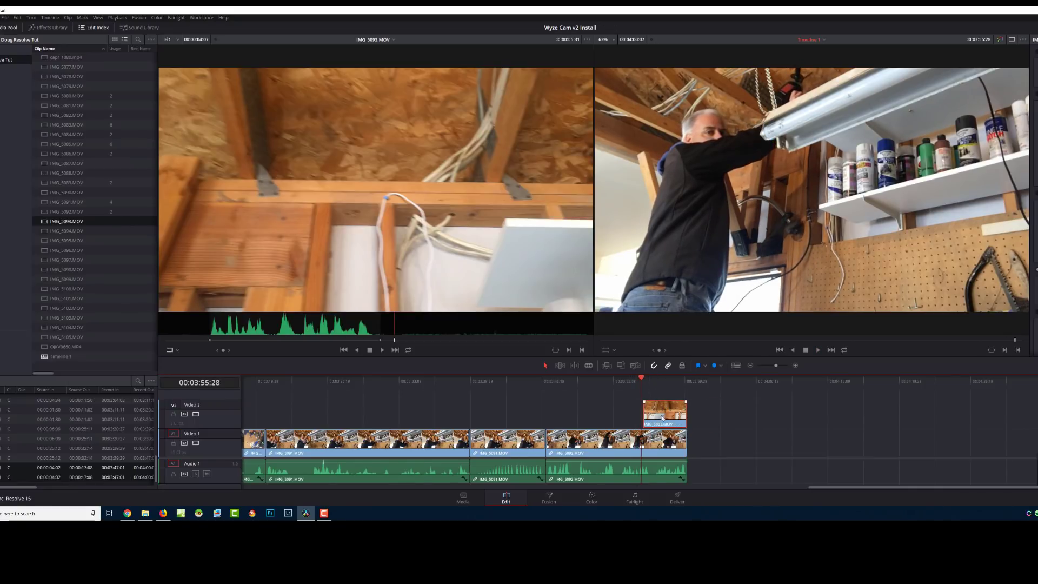
key(space)
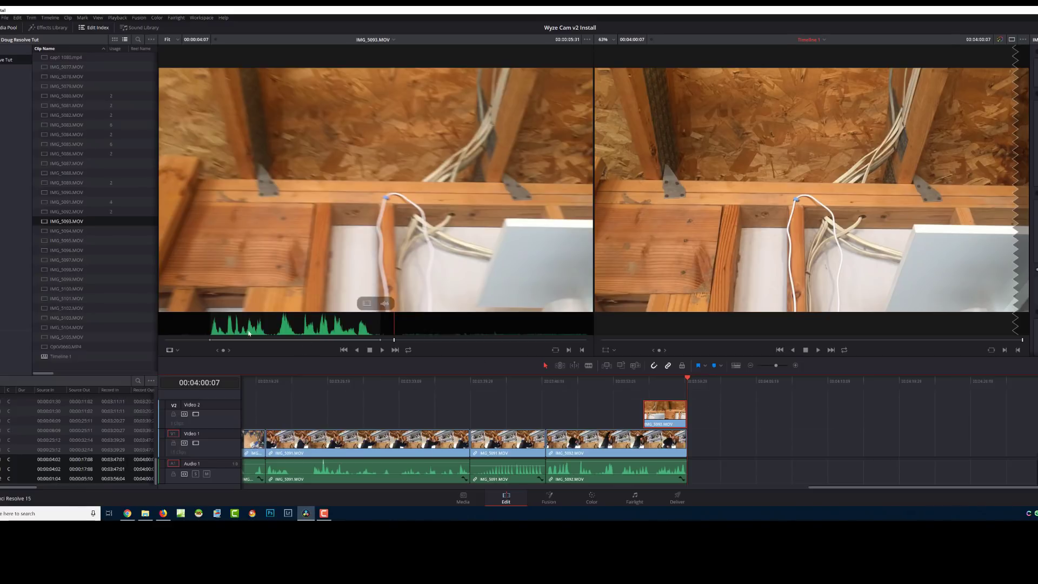
- Open the IMG_5094.MOV source clip, skim through it and mark its in point at 00:00:42:19
click(69, 230)
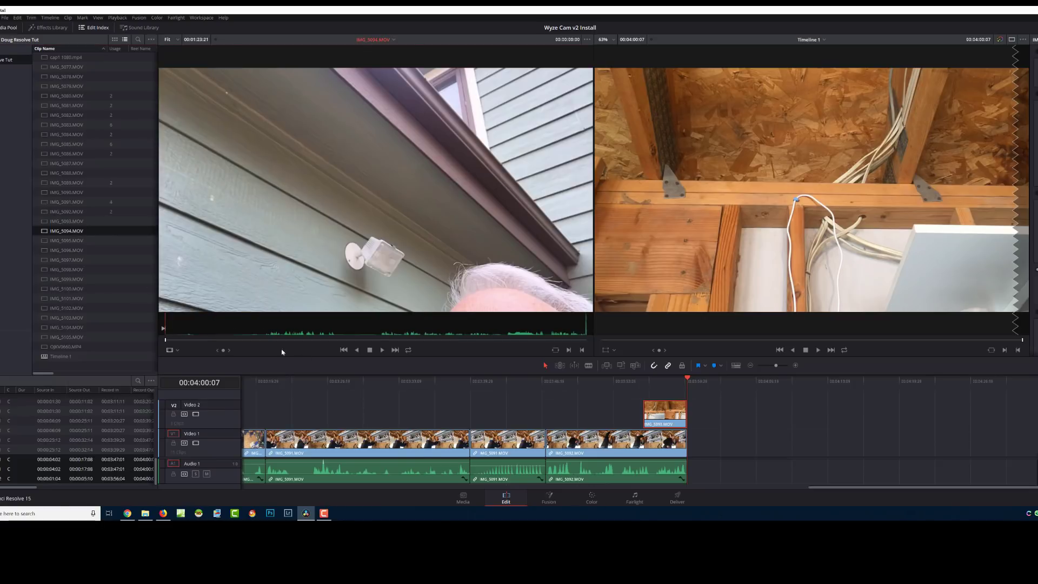
drag(220, 338, 265, 341)
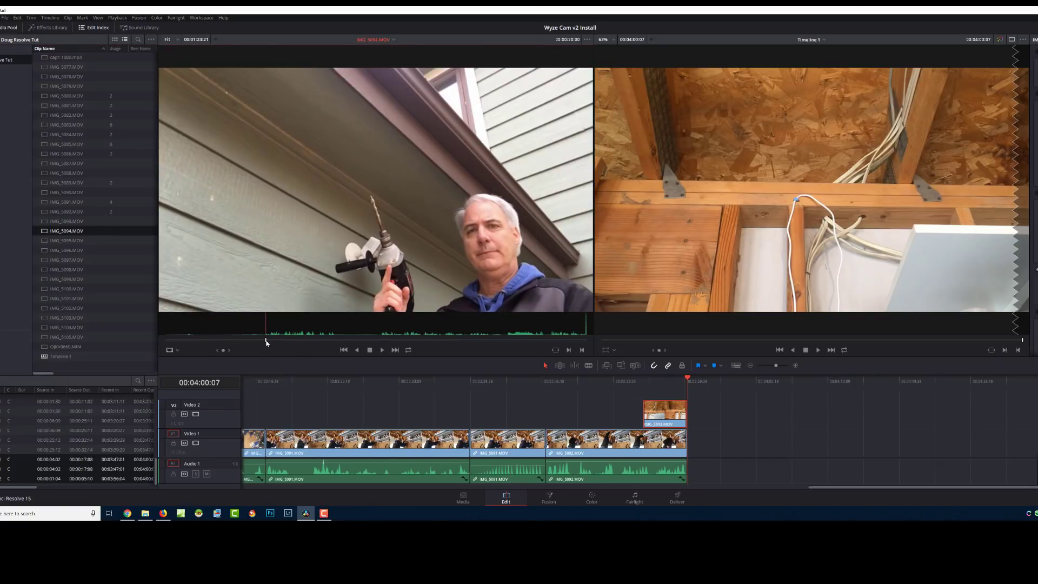
key(space)
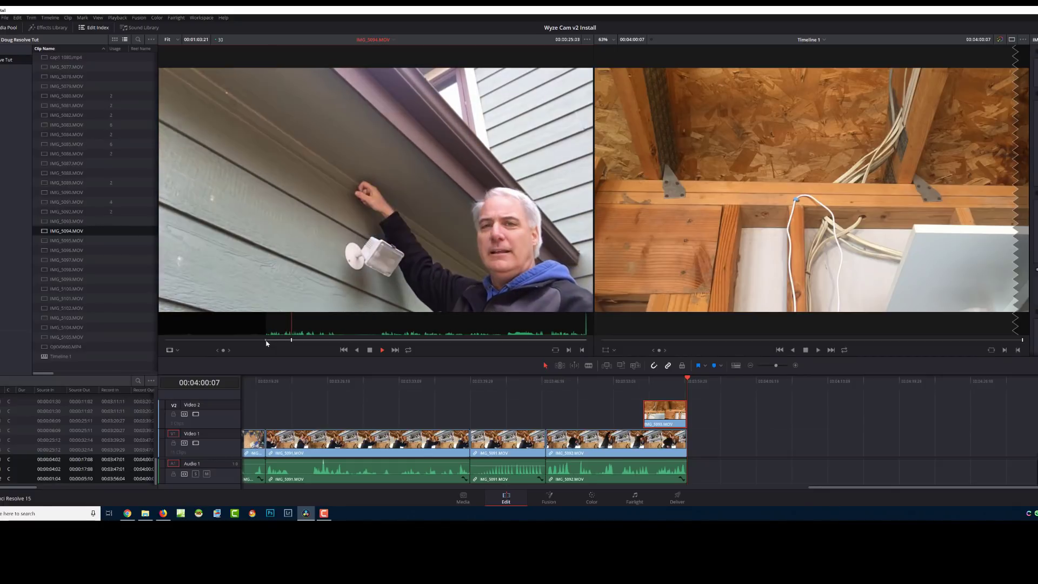
drag(308, 341, 381, 346)
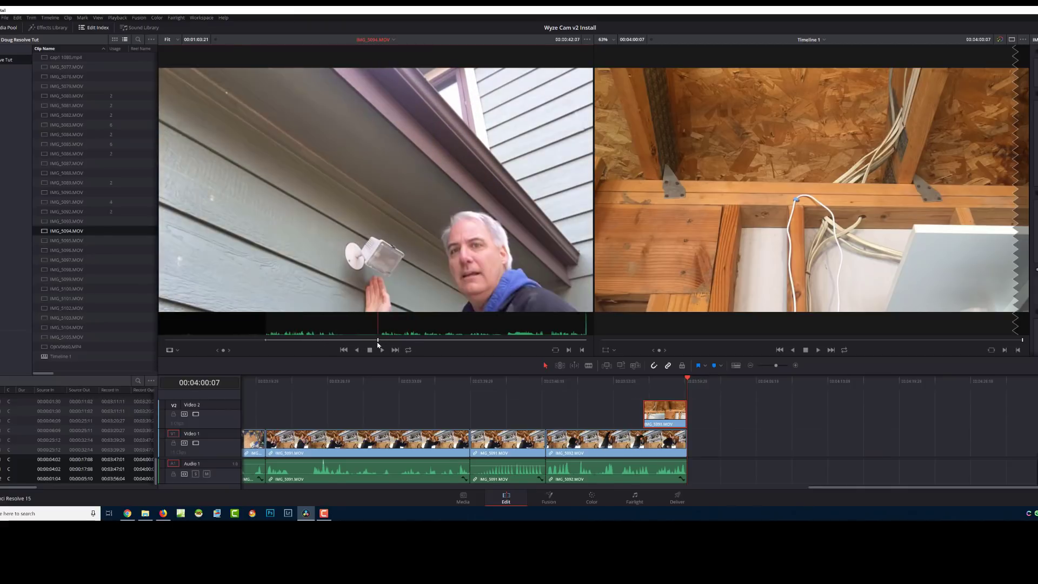
click(382, 350)
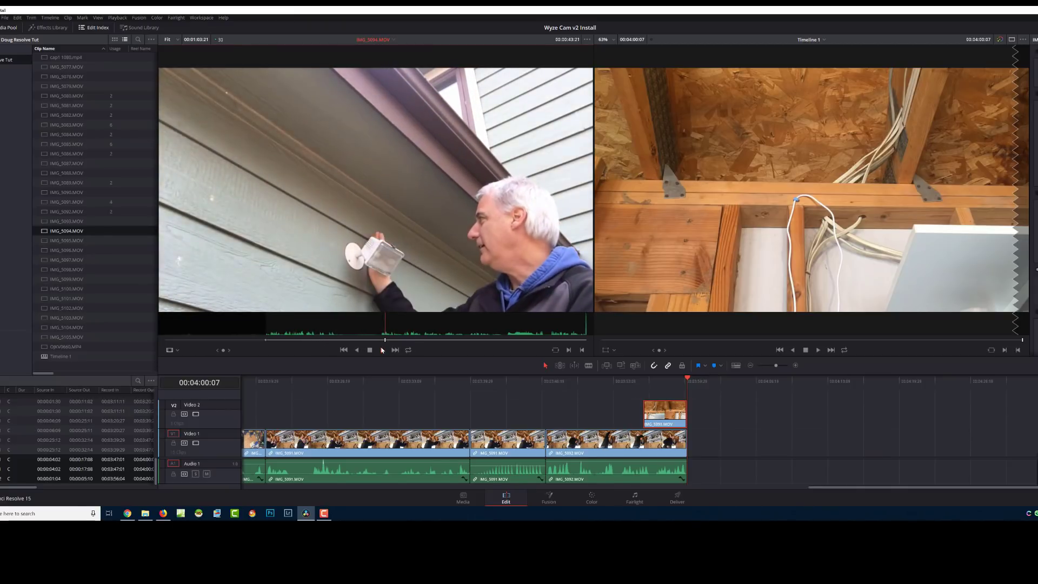
key(space)
drag(394, 342, 380, 343)
key(i)
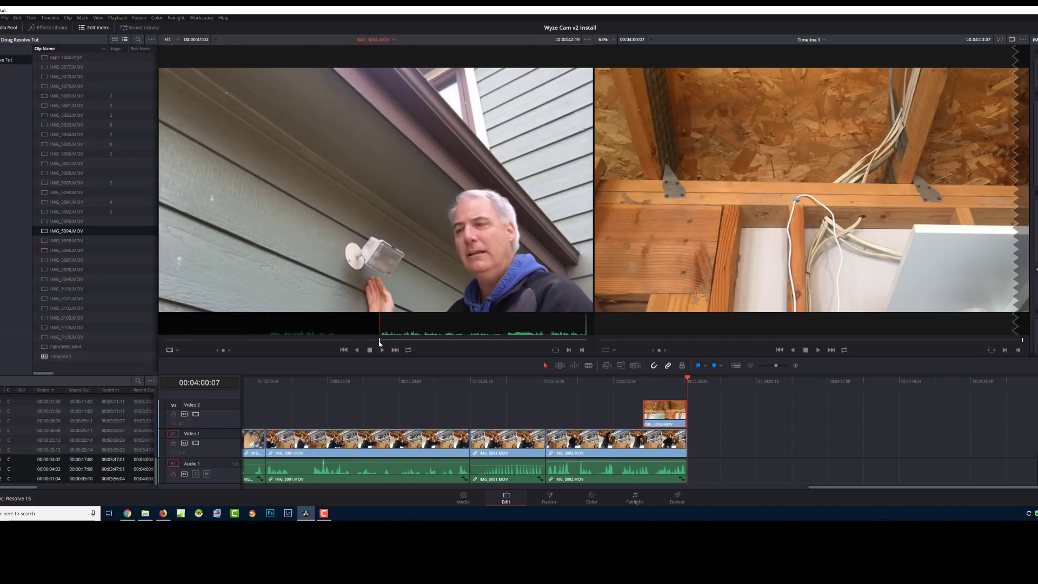
- Mark the out point of IMG_5094.MOV at 00:01:21:25 and place the section directly after IMG_5092.MOV on Video 1
drag(544, 345, 577, 344)
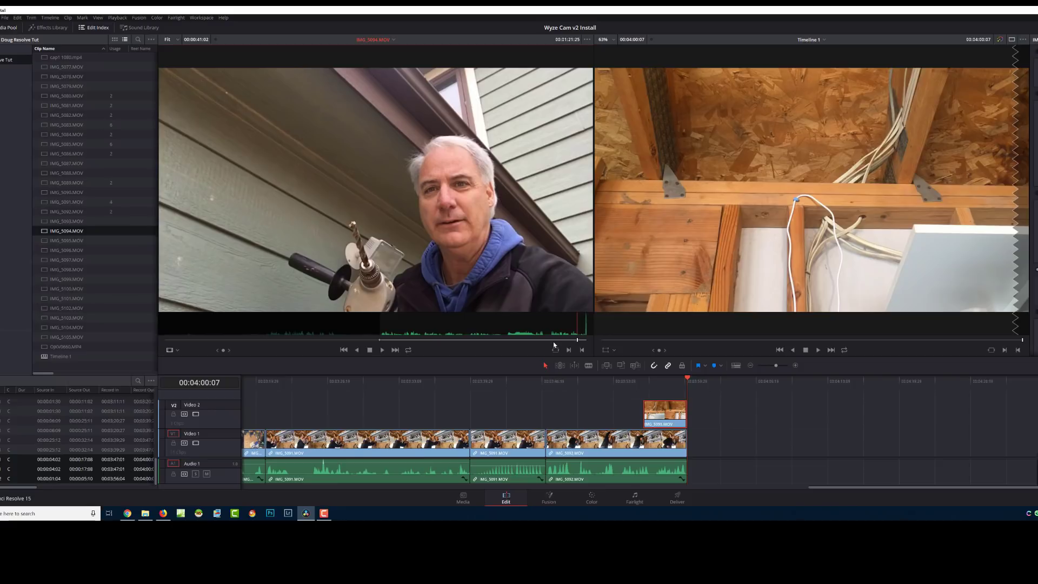
drag(456, 257, 695, 451)
scroll(676, 444, right, 5)
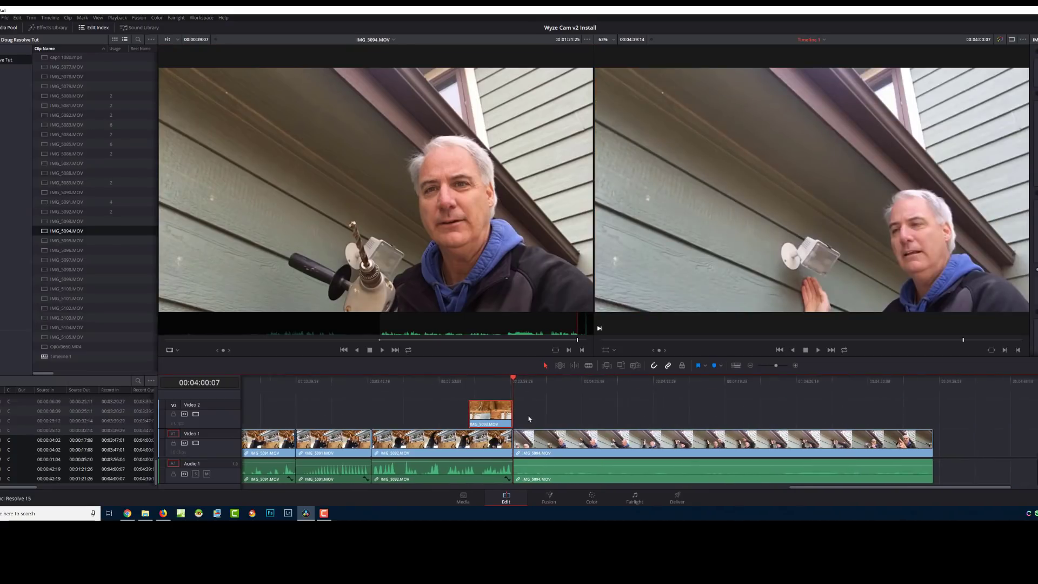
- Select the IMG_5094.MOV clip and play the timeline from just before its start to near its end
click(578, 472)
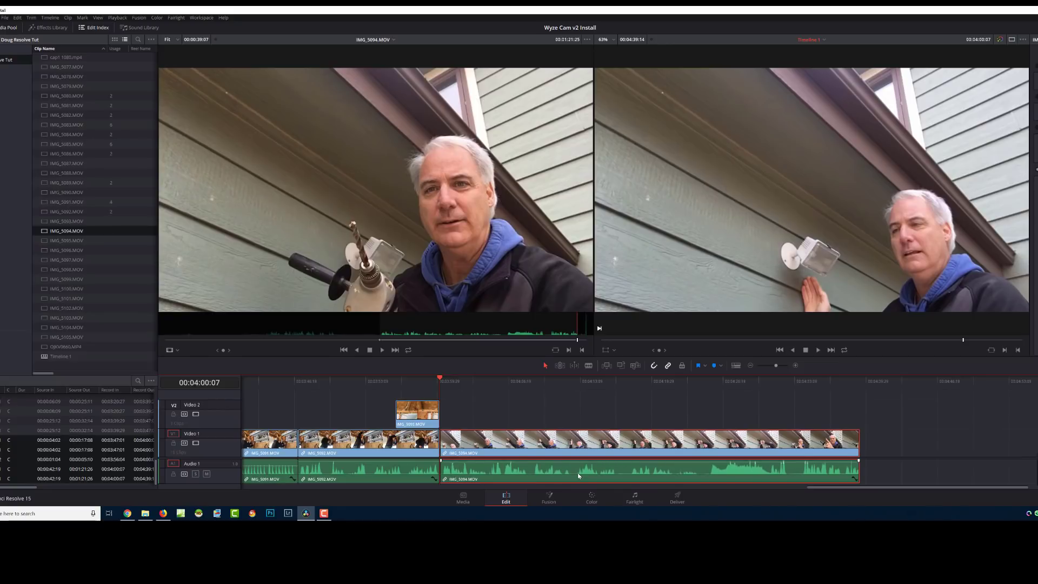
click(430, 381)
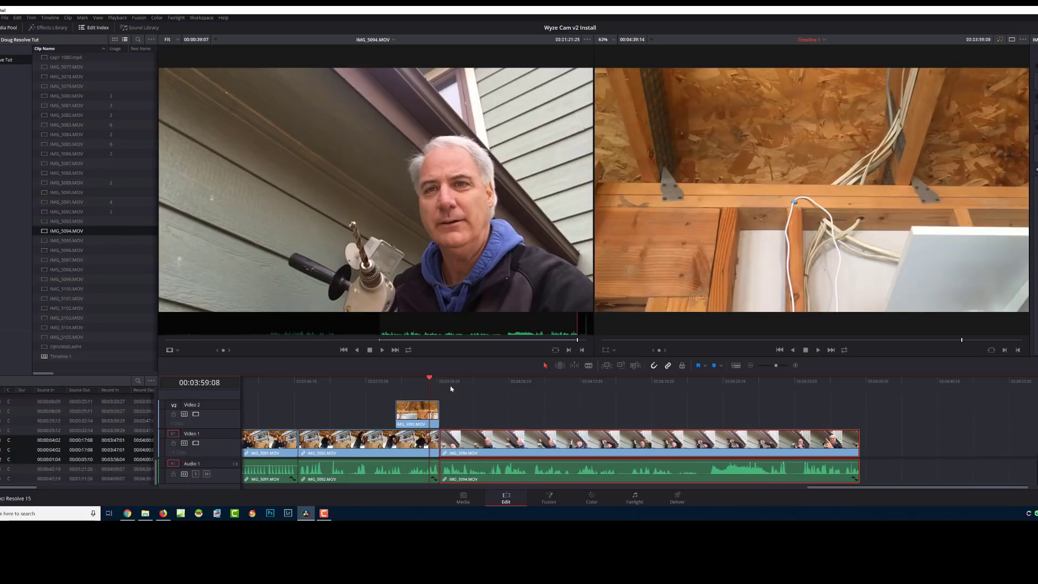
key(space)
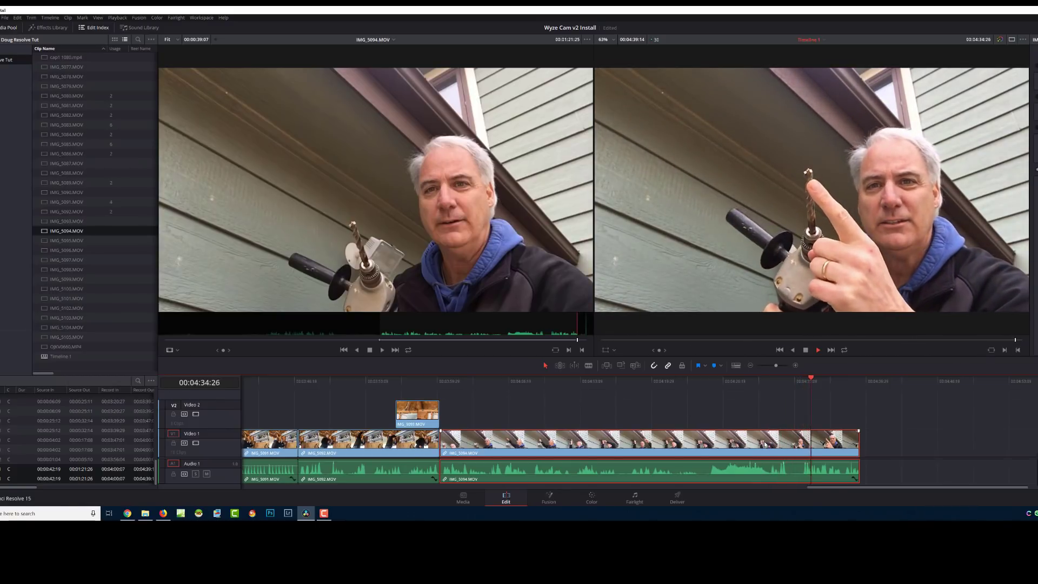
key(space)
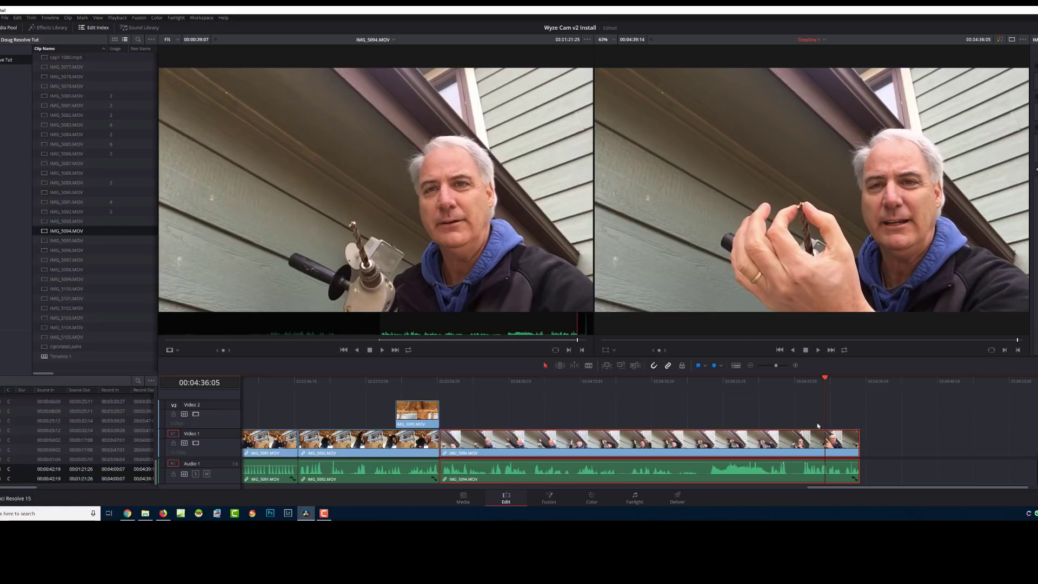
- Split the IMG_5094.MOV clip on the timeline at 00:04:31:05, just as the drill is lowered
drag(794, 387, 772, 387)
key(space)
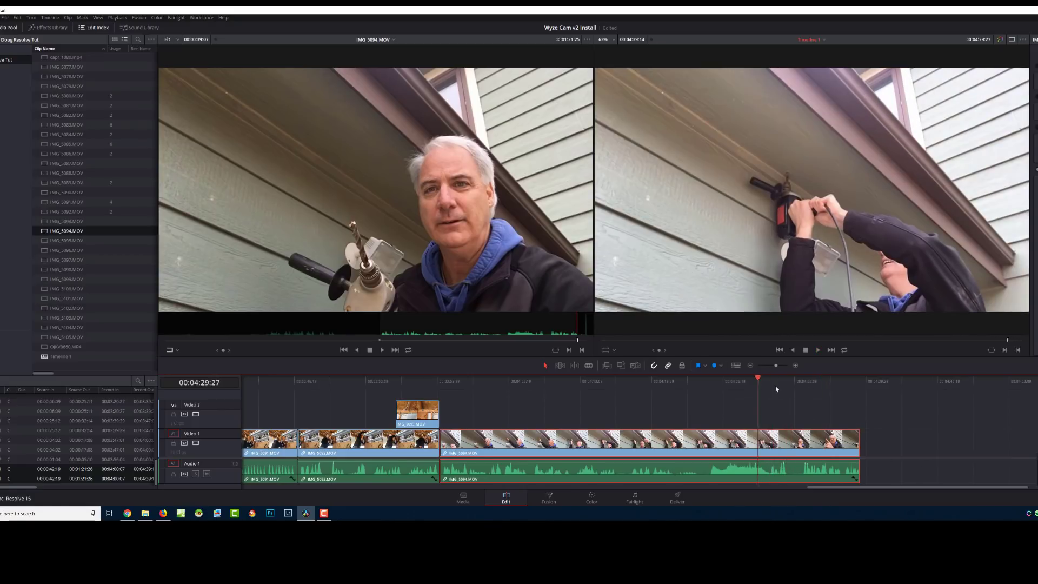
key(space)
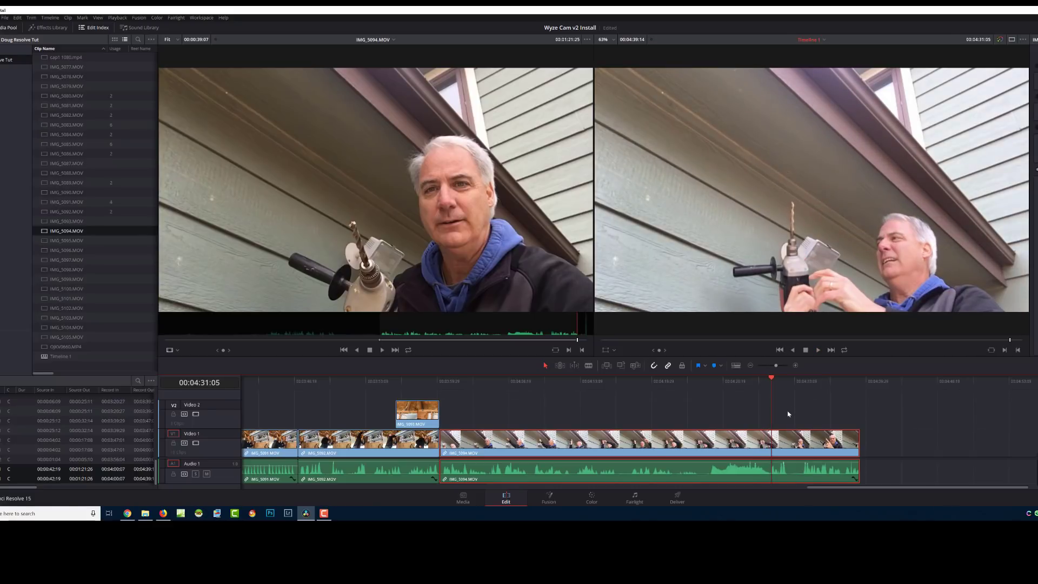
click(789, 414)
key(ctrl+b)
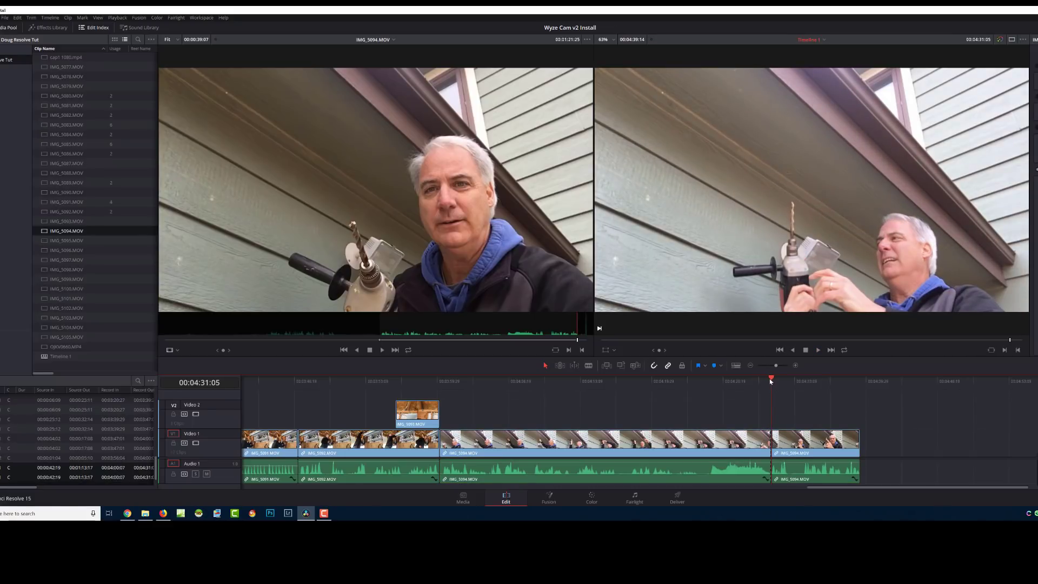
- Ripple-trim the start of the second IMG_5094.MOV piece to the frame at 00:04:34:02 and play across the cut
drag(771, 381, 803, 385)
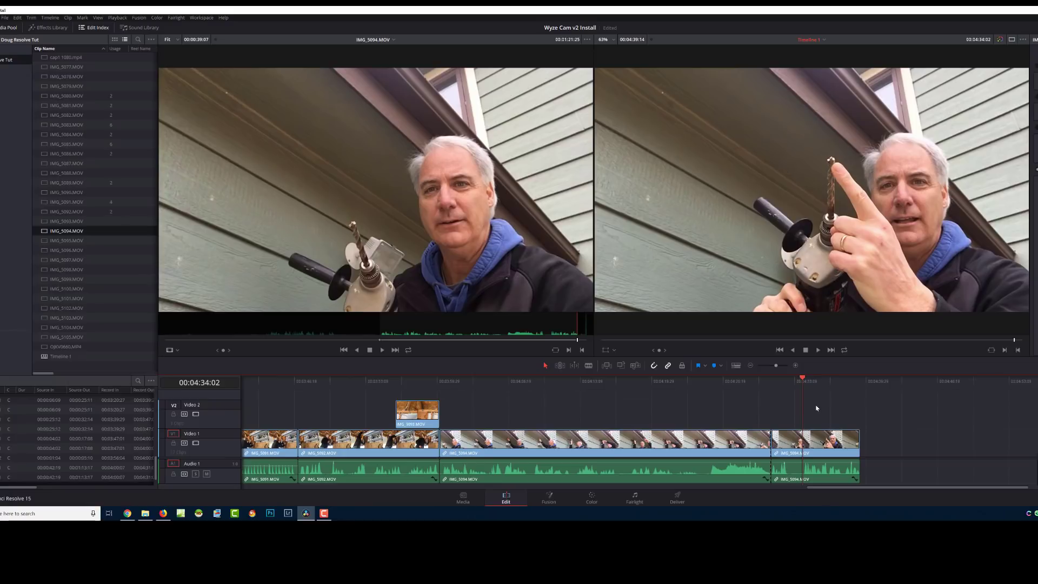
key(shift+bracketleft)
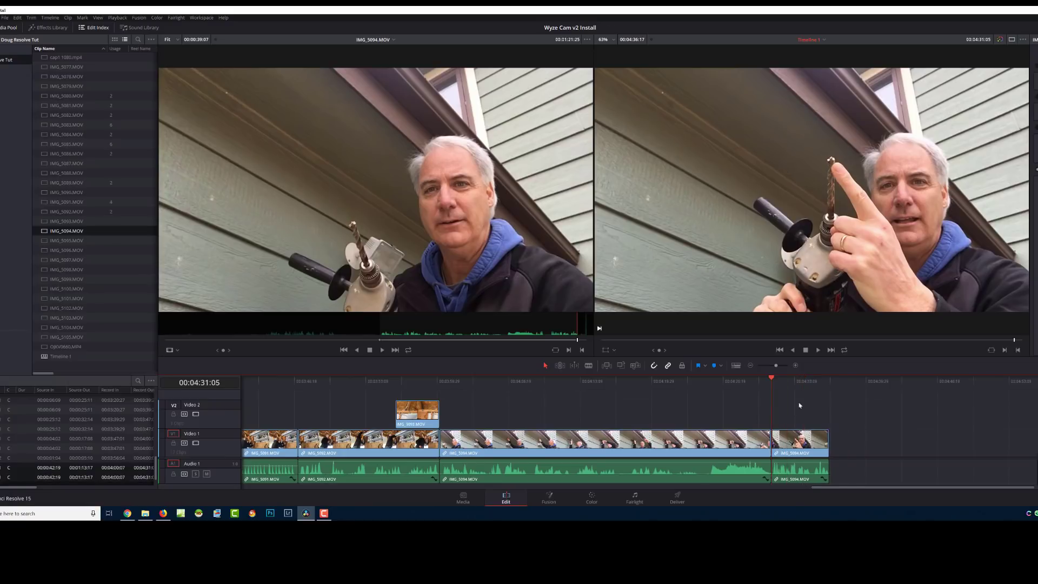
click(758, 382)
key(space)
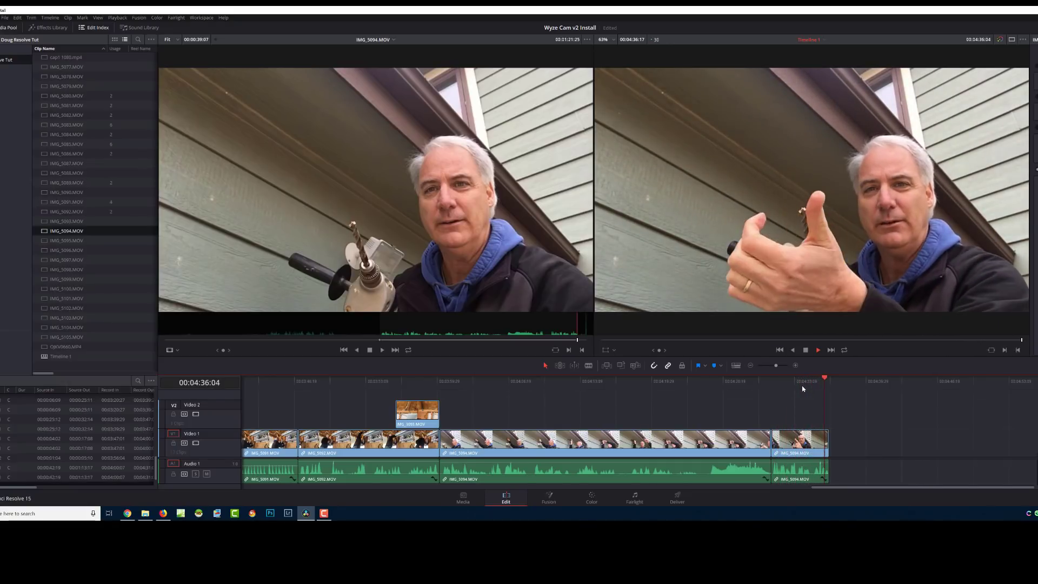
- Open the IMG_5095.MOV source clip, mark its in point at 00:00:00:24 and place it directly after the last IMG_5094.MOV piece
click(66, 241)
key(space)
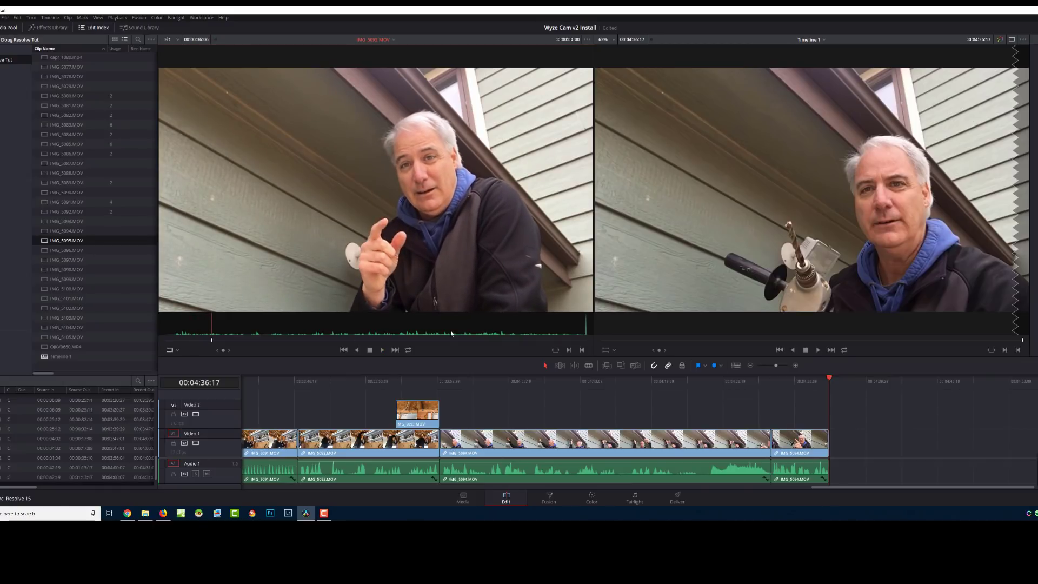
key(space)
drag(211, 340, 175, 343)
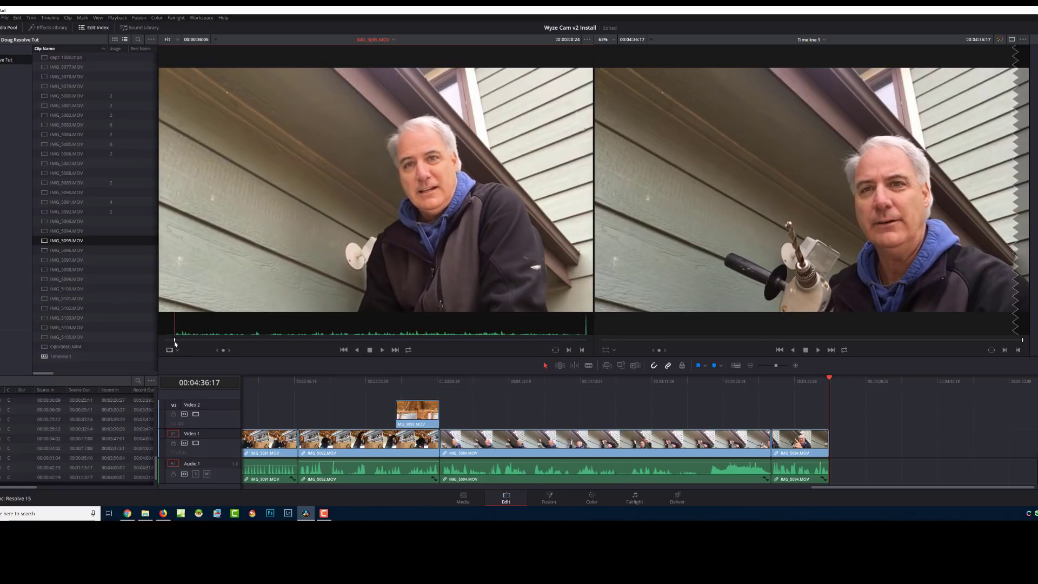
key(i)
drag(379, 303, 829, 434)
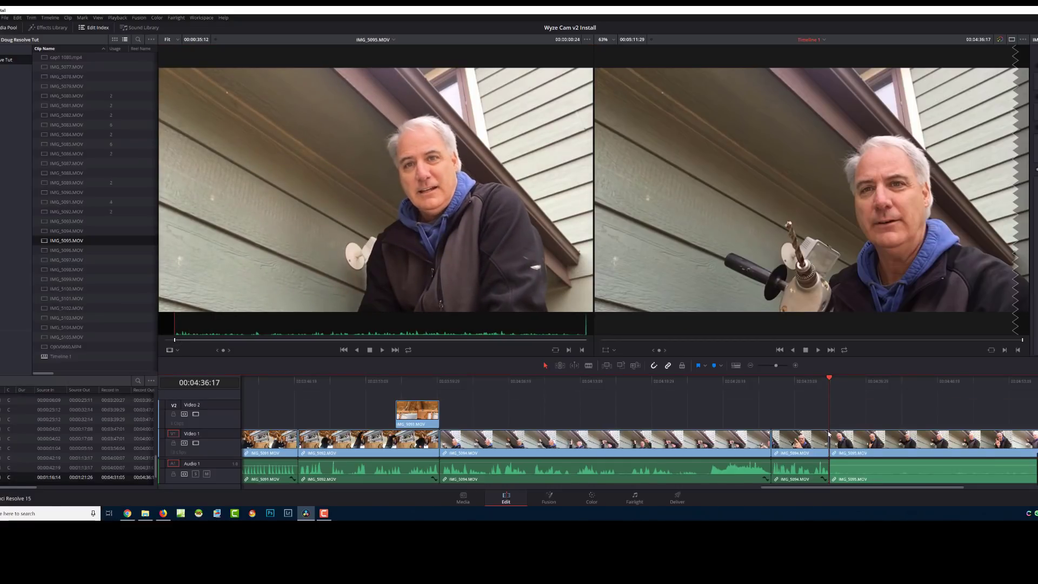
- Play the timeline into IMG_5095.MOV and ripple-trim the end of that clip to 00:04:42:22
key(ctrl+minus)
click(811, 480)
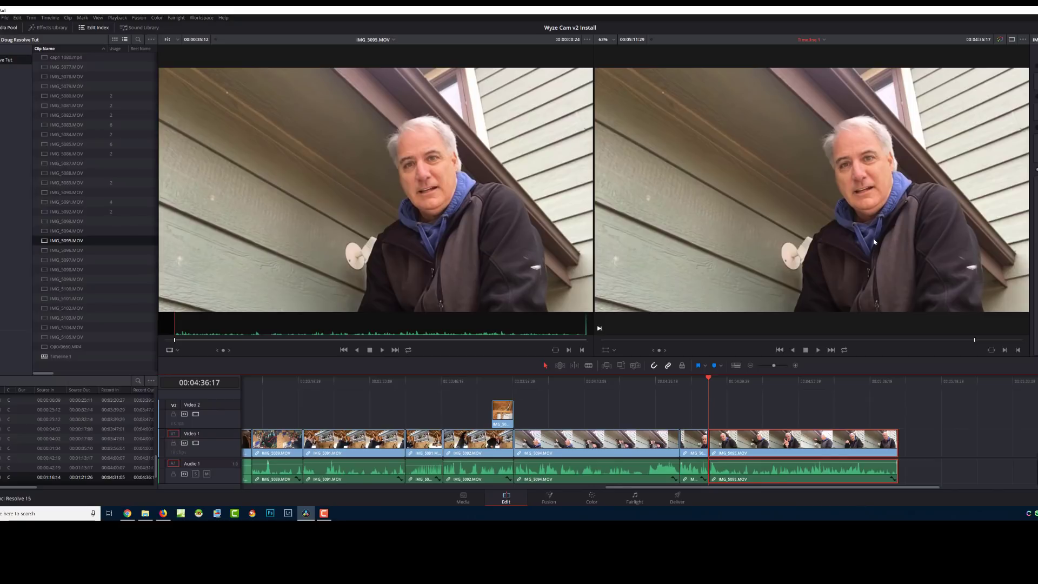
click(701, 384)
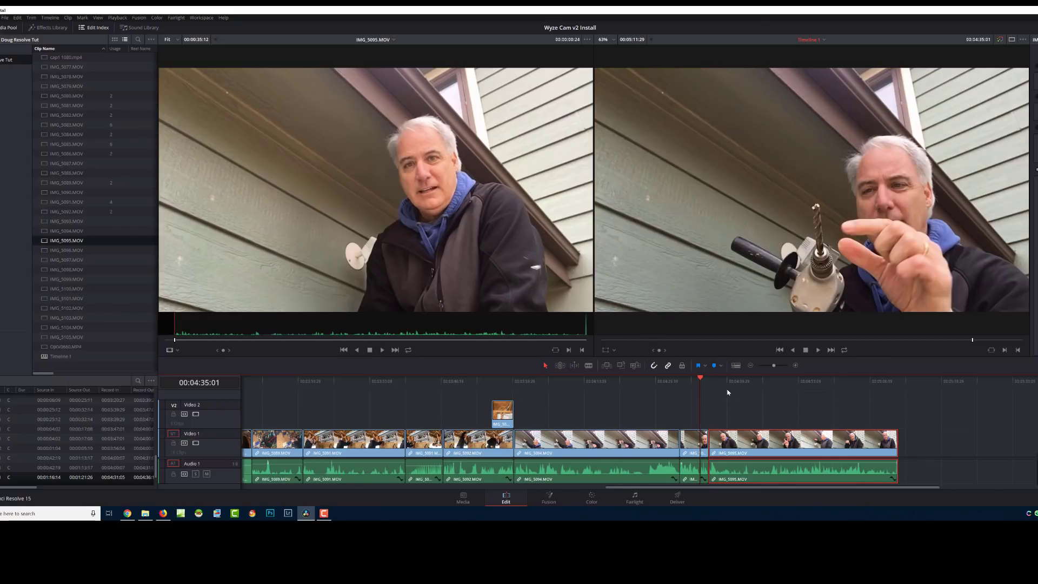
key(space)
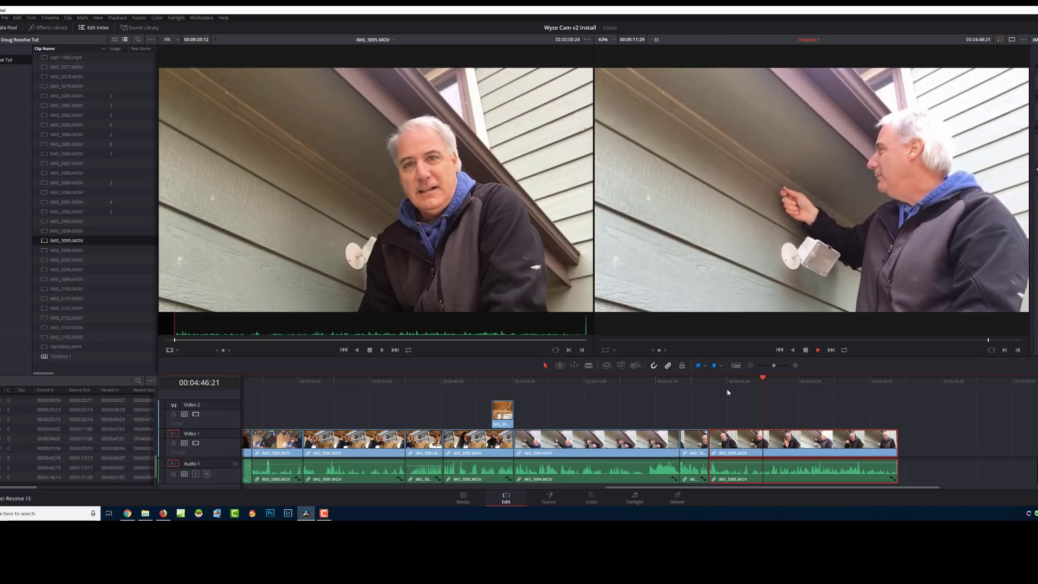
key(space)
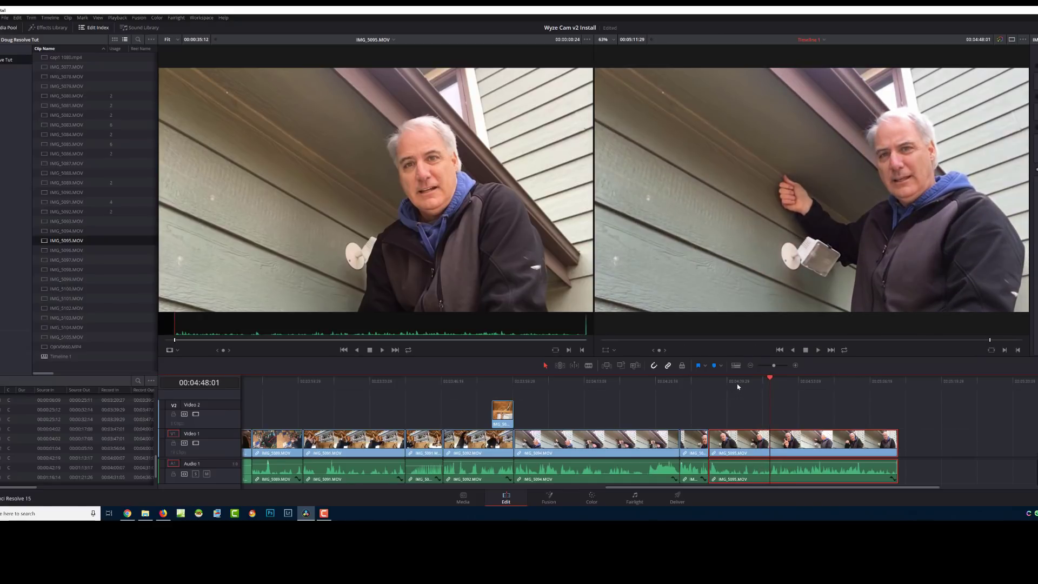
click(735, 381)
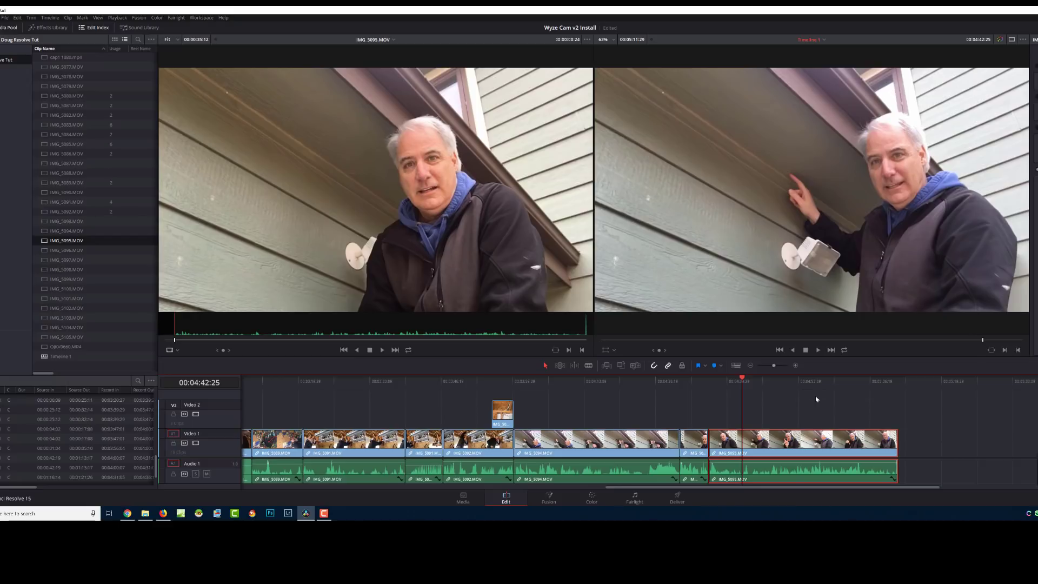
click(731, 382)
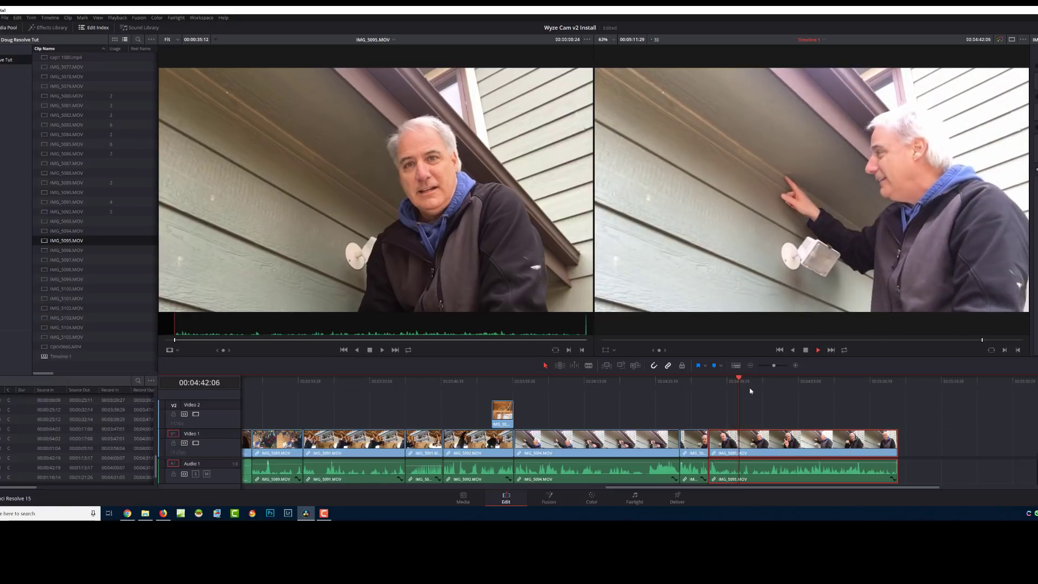
key(space)
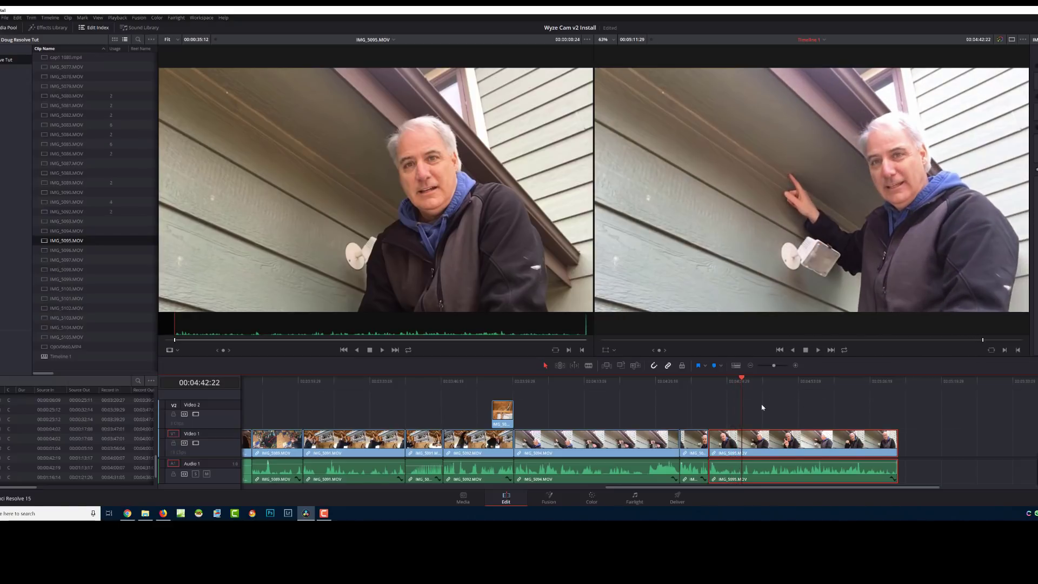
click(763, 408)
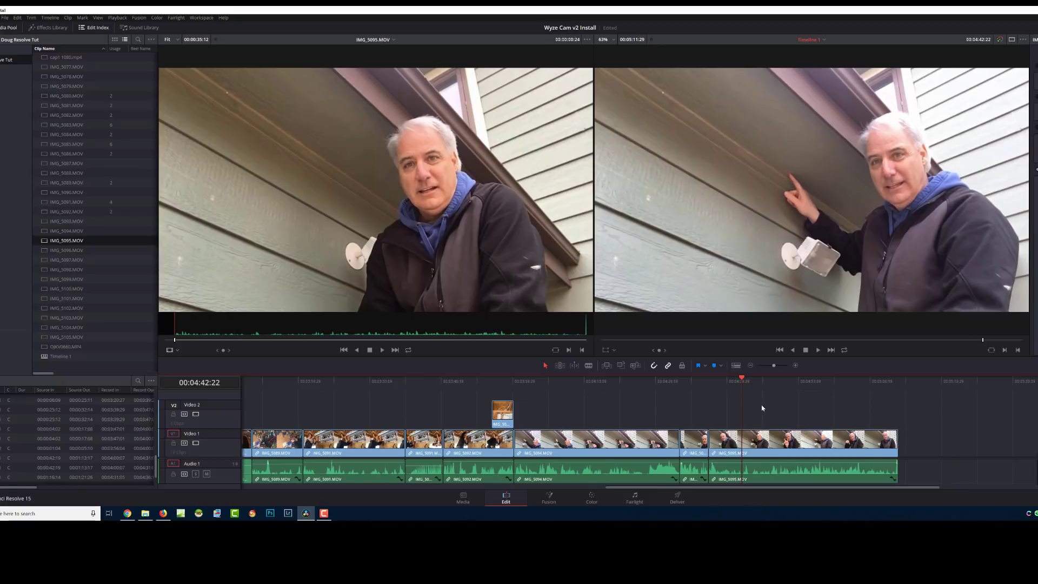
key(shift+])
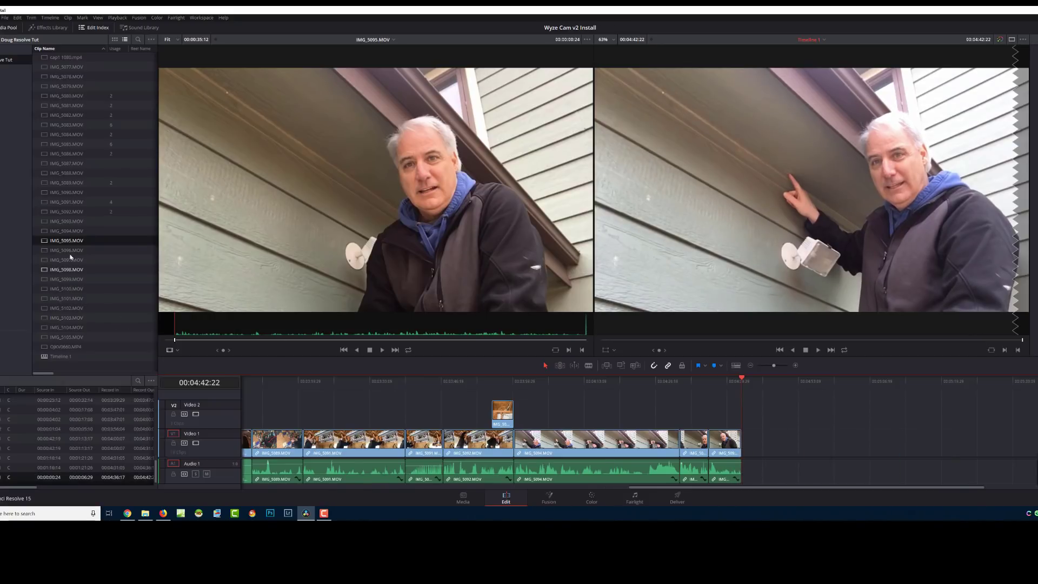
- Open the IMG_5096.MOV source clip, skim through it and mark its out point at 00:00:18:06
click(64, 251)
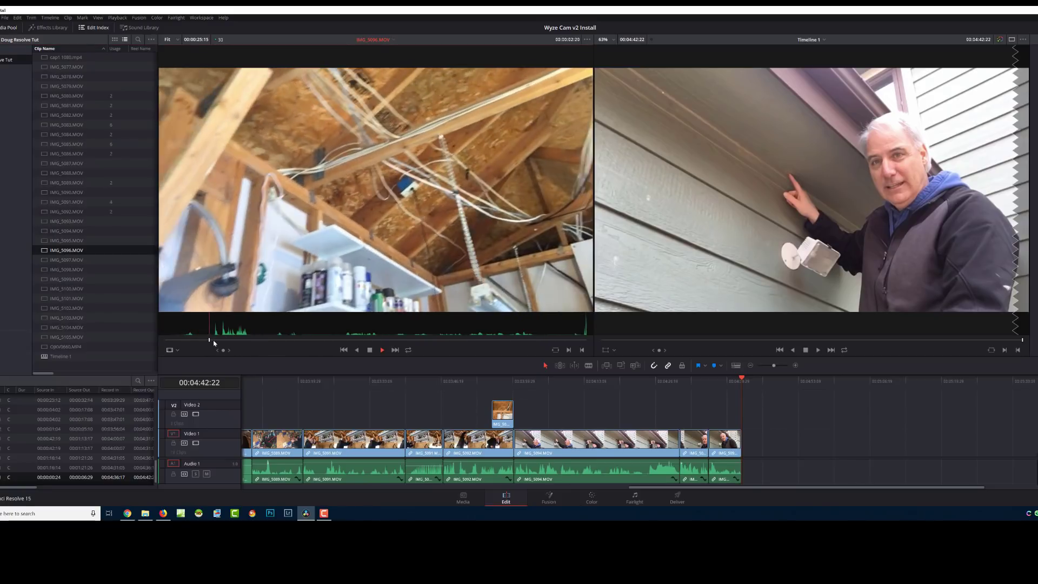
key(space)
drag(239, 343, 343, 347)
key(space)
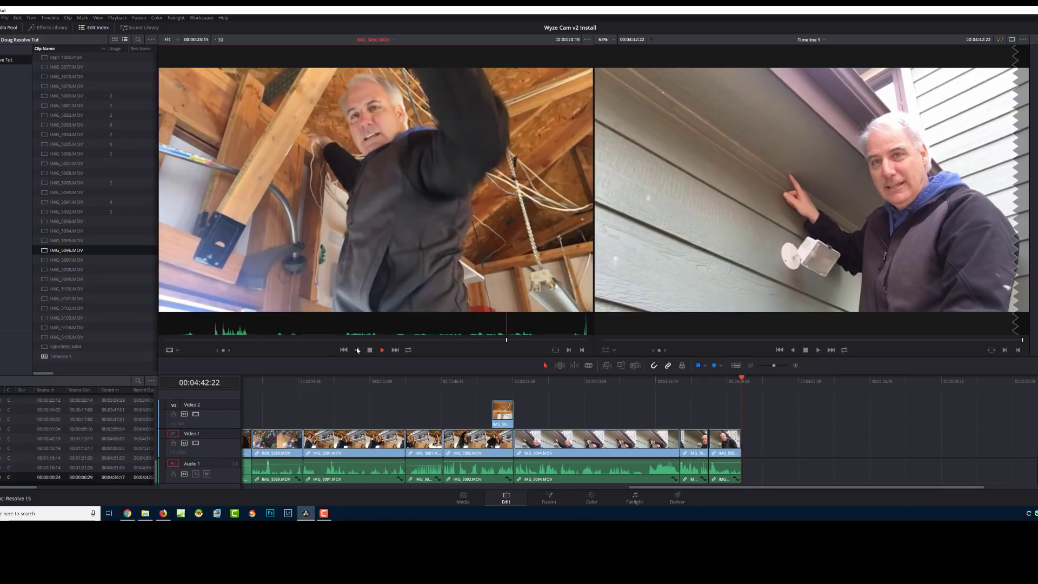
key(space)
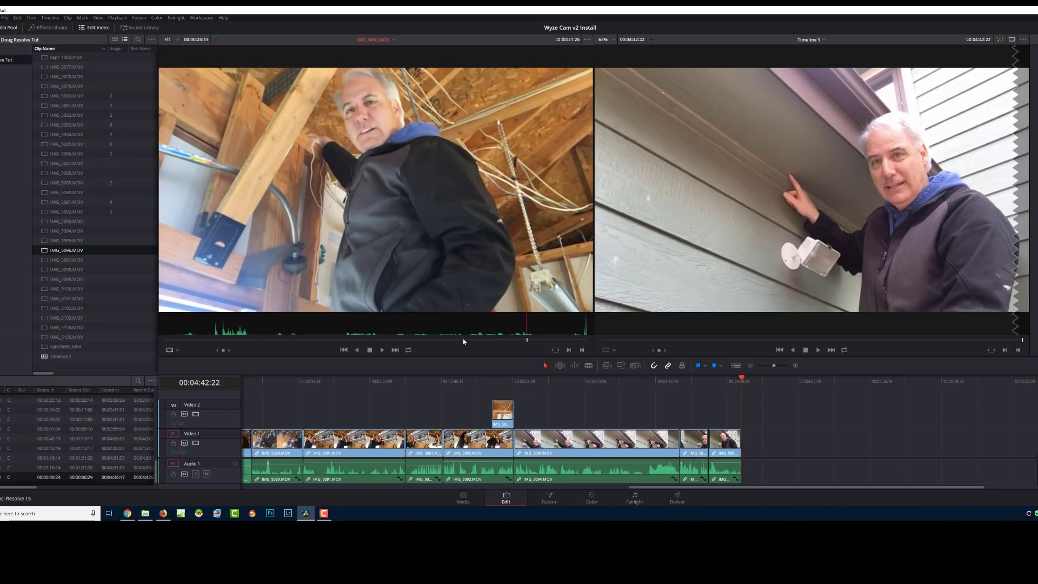
click(468, 341)
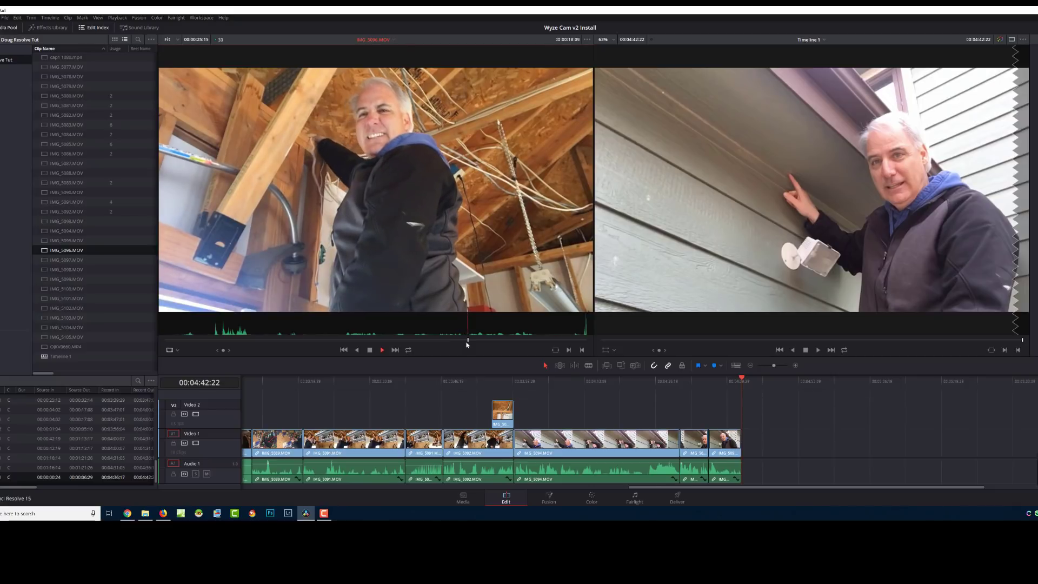
key(Left)
key(Left)
key(Left)
key(Left)
key(o)
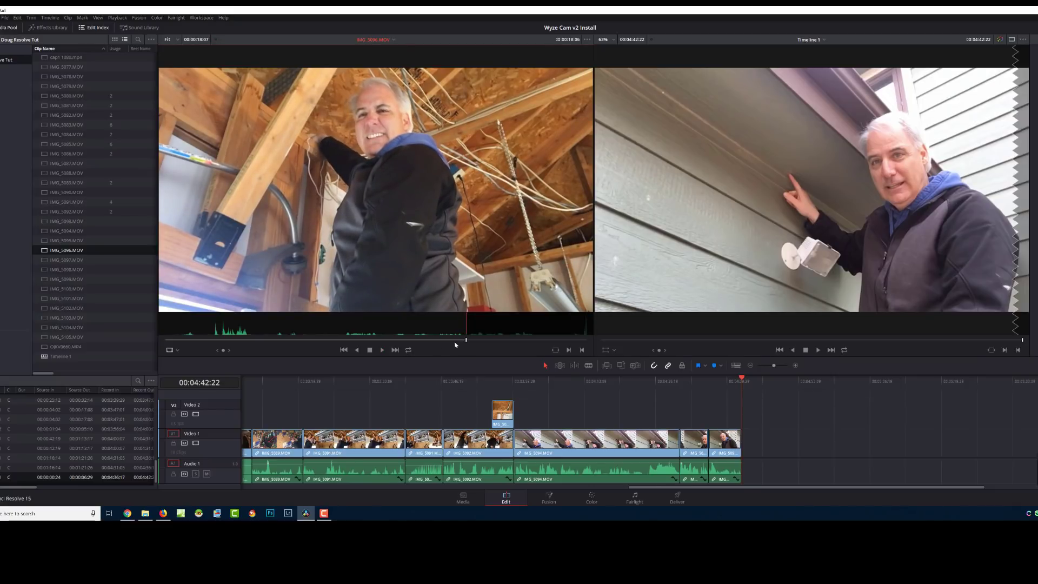
- Mark the in point of IMG_5096.MOV at 00:00:10:23 and place the section directly after IMG_5095.MOV on Video 1
click(343, 341)
key(i)
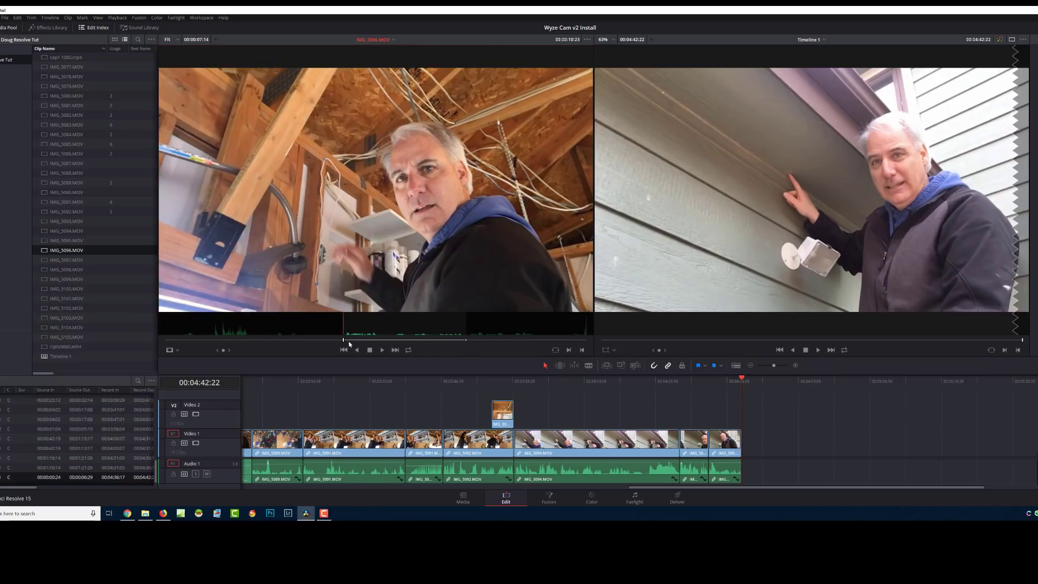
drag(433, 276, 765, 466)
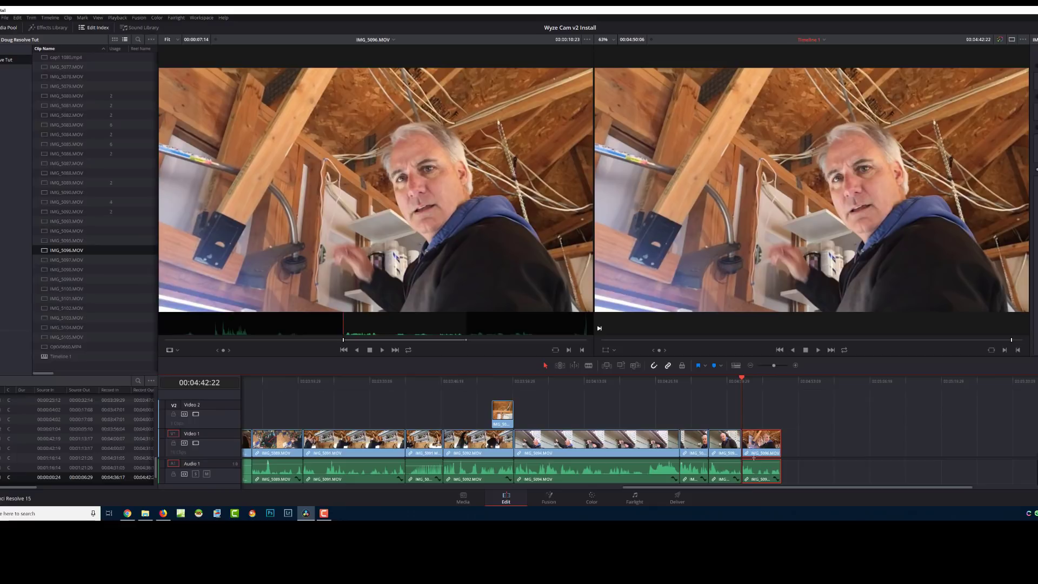
- Play the IMG_5096.MOV clip on the timeline and ripple-trim its end to 00:04:48:06
key(space)
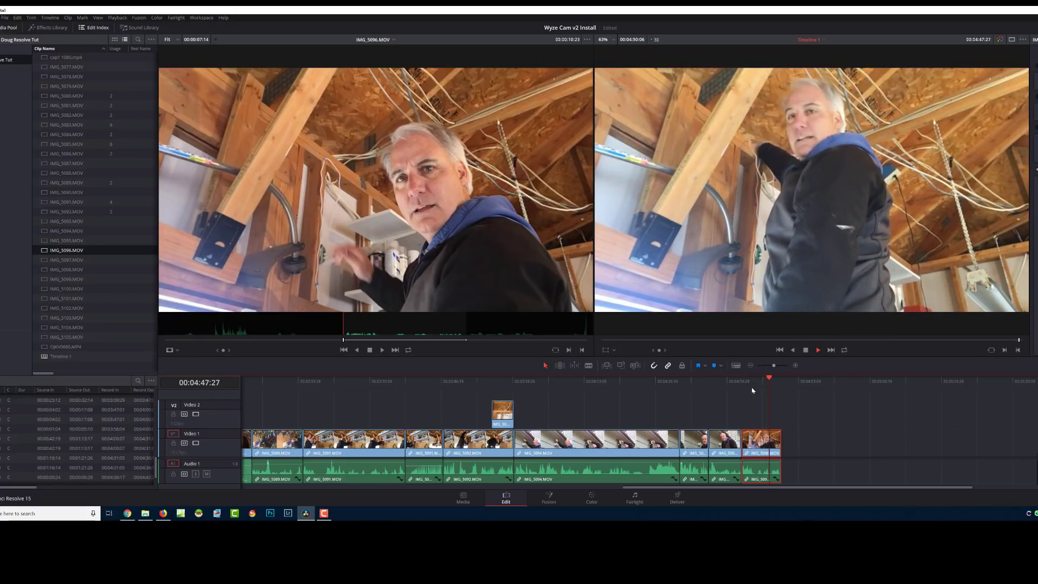
key(space)
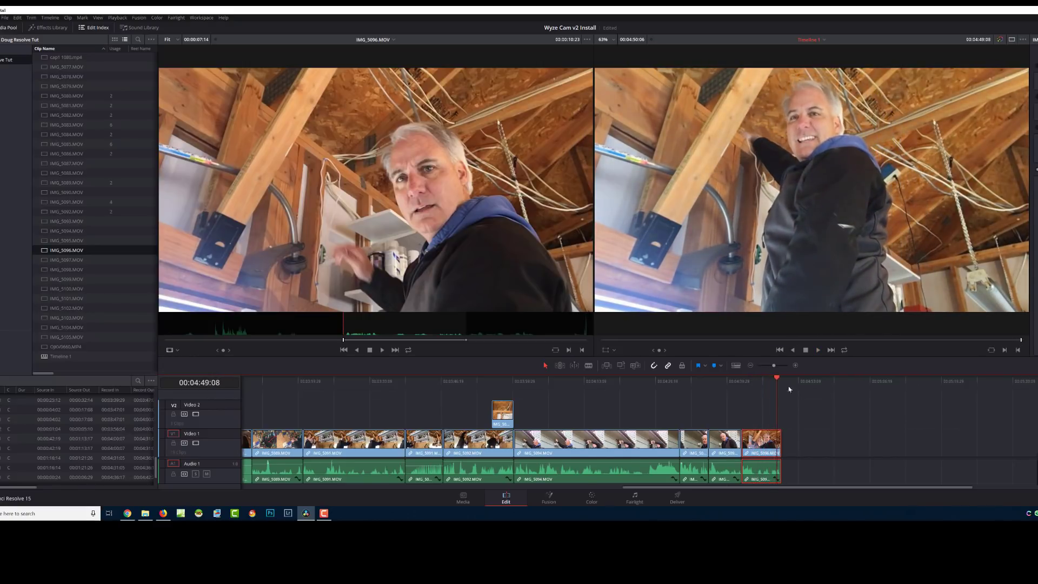
click(760, 381)
key(space)
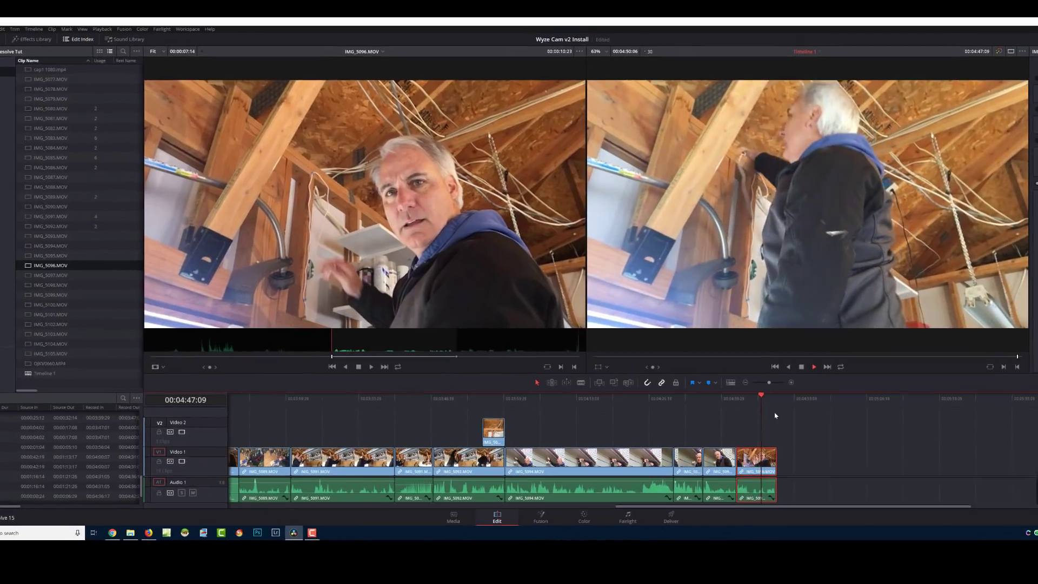
key(space)
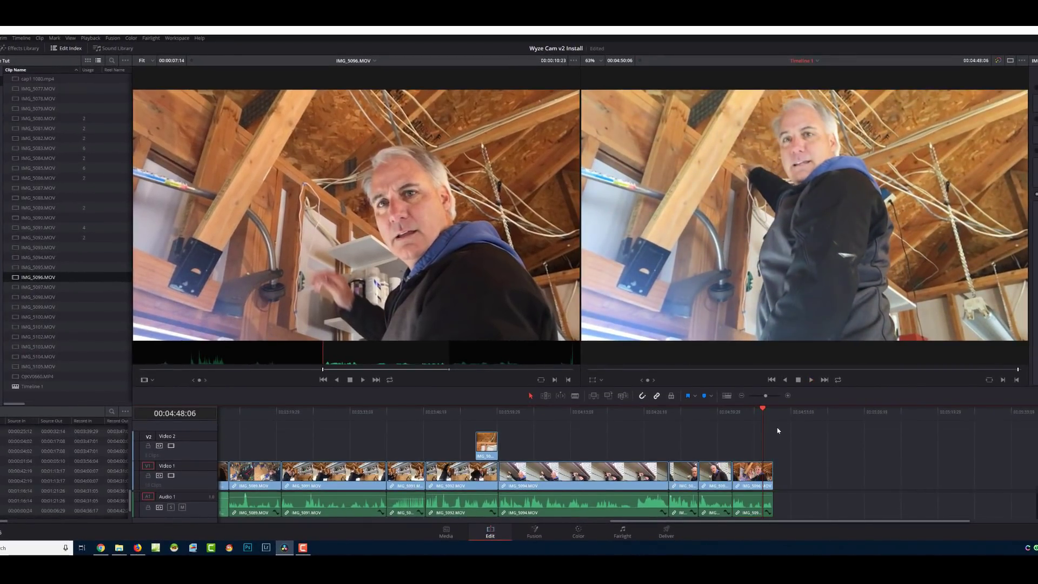
key(shift+bracketright)
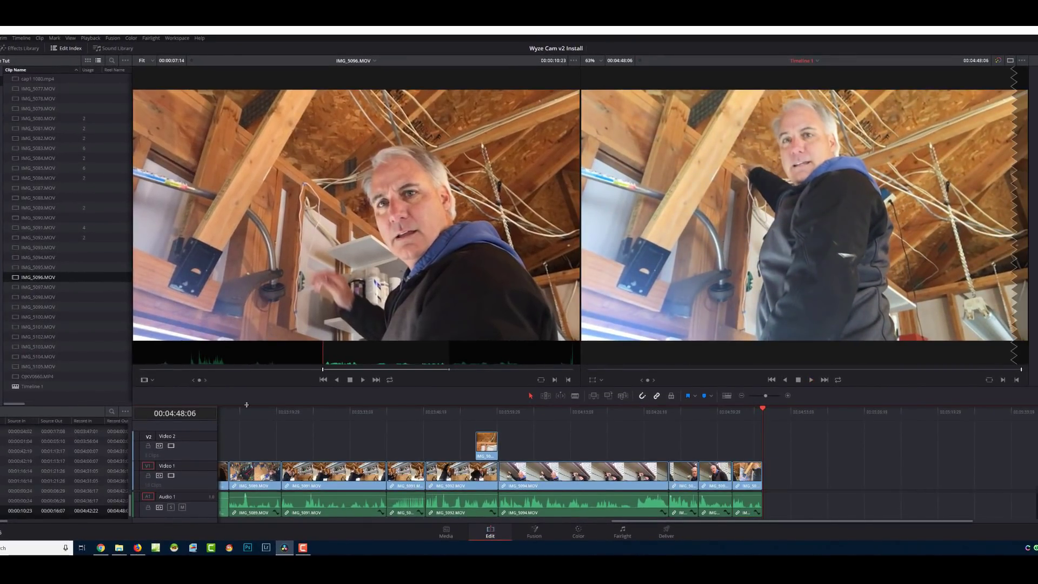
- Open the IMG_5097.MOV source clip and skim through its footage to near the end
click(38, 288)
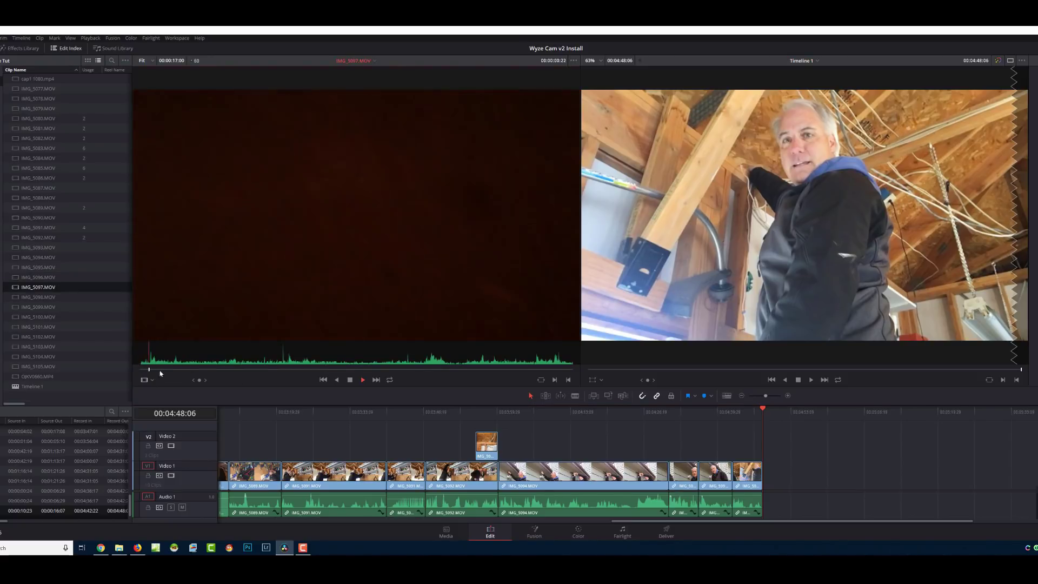
drag(161, 373, 356, 376)
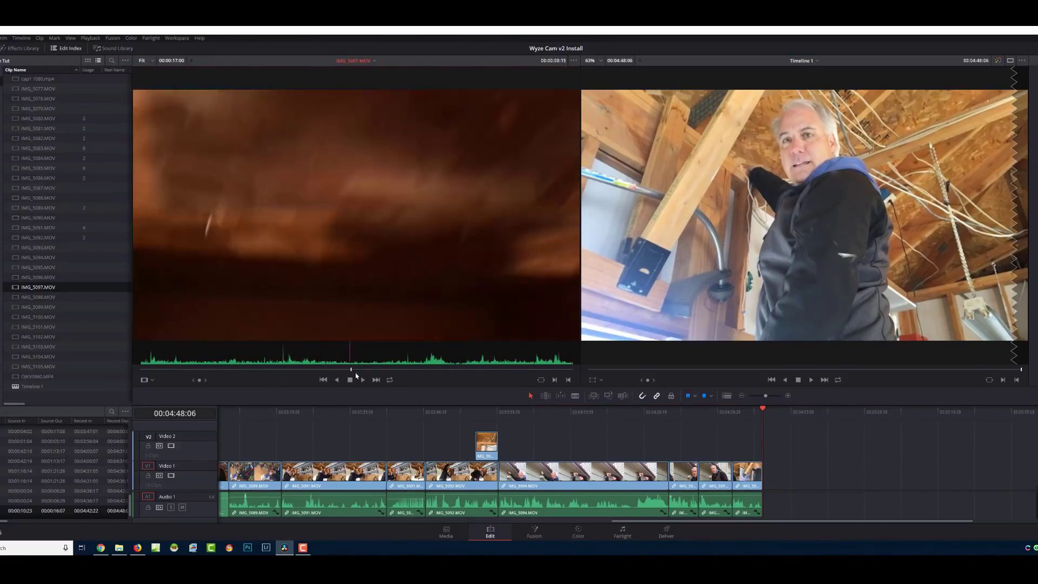
click(338, 380)
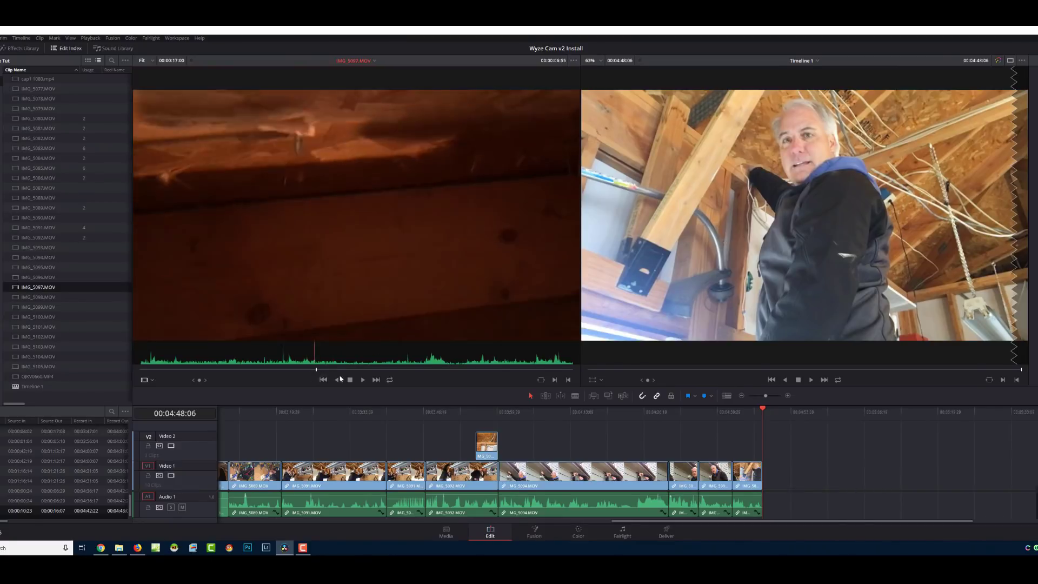
drag(389, 359, 519, 360)
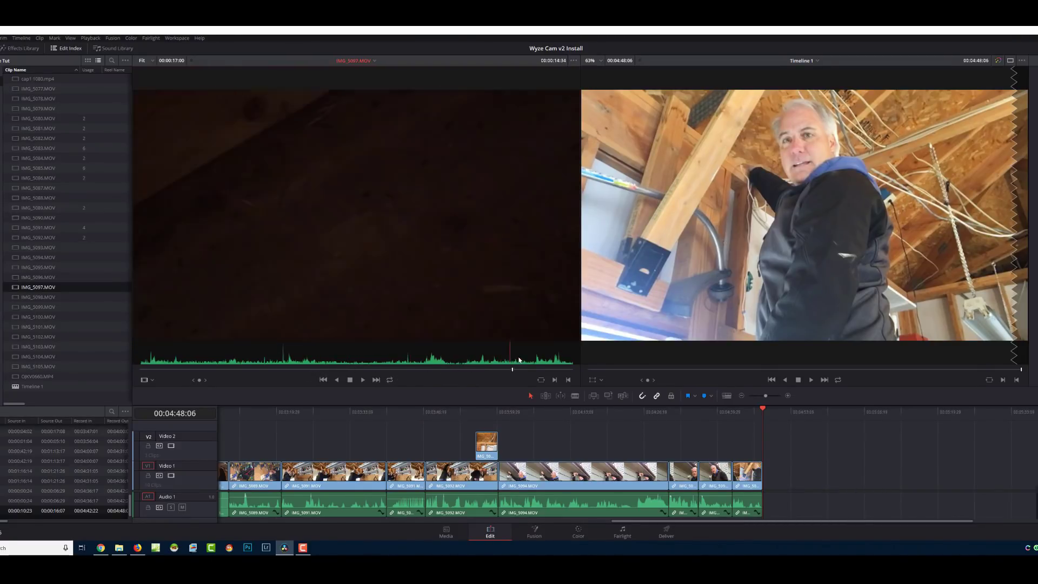
key(space)
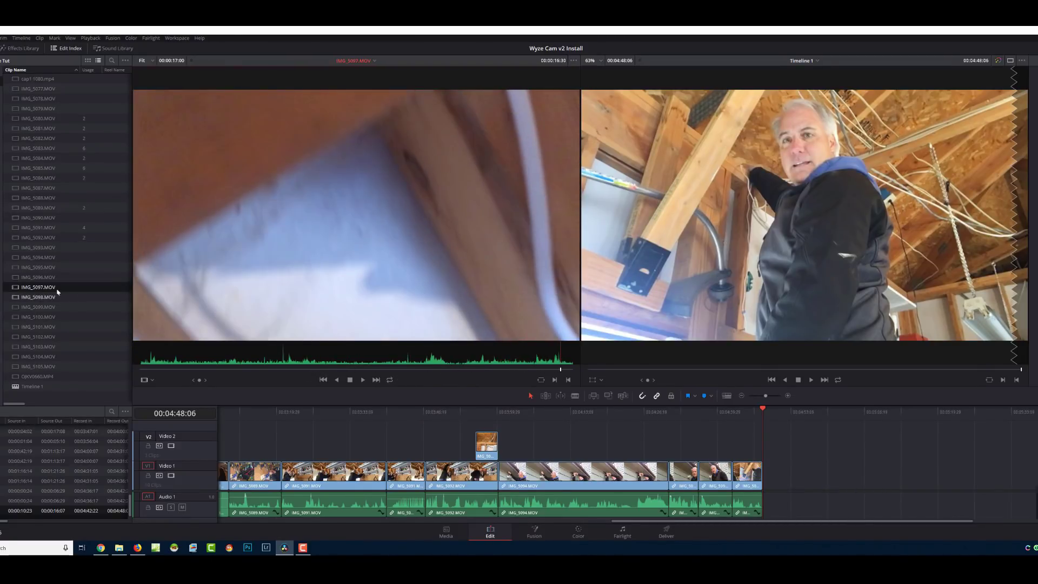
- Open the IMG_5098.MOV source clip and play through its opening narration
double_click(37, 297)
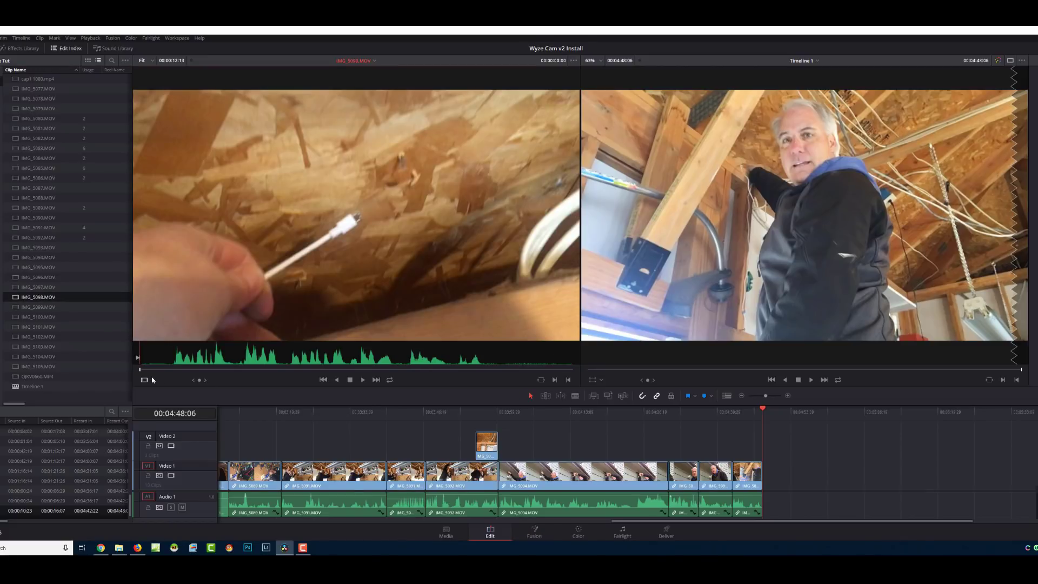
drag(166, 372, 175, 378)
key(space)
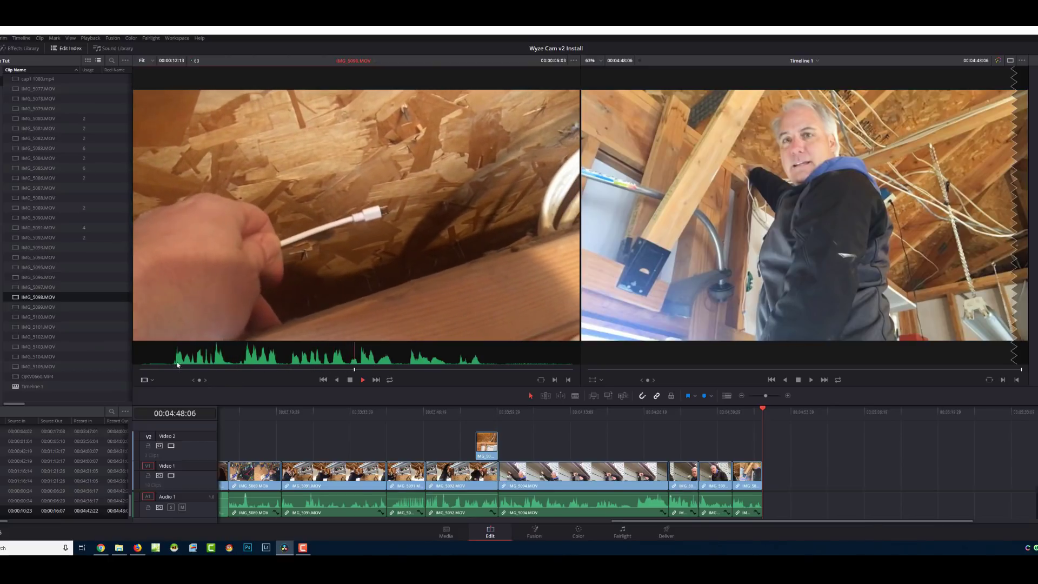
- Mark IMG_5099.MOV from 00:00:01:00 to 00:00:09:54 and place the section directly after IMG_5096.MOV on Video 1
click(40, 306)
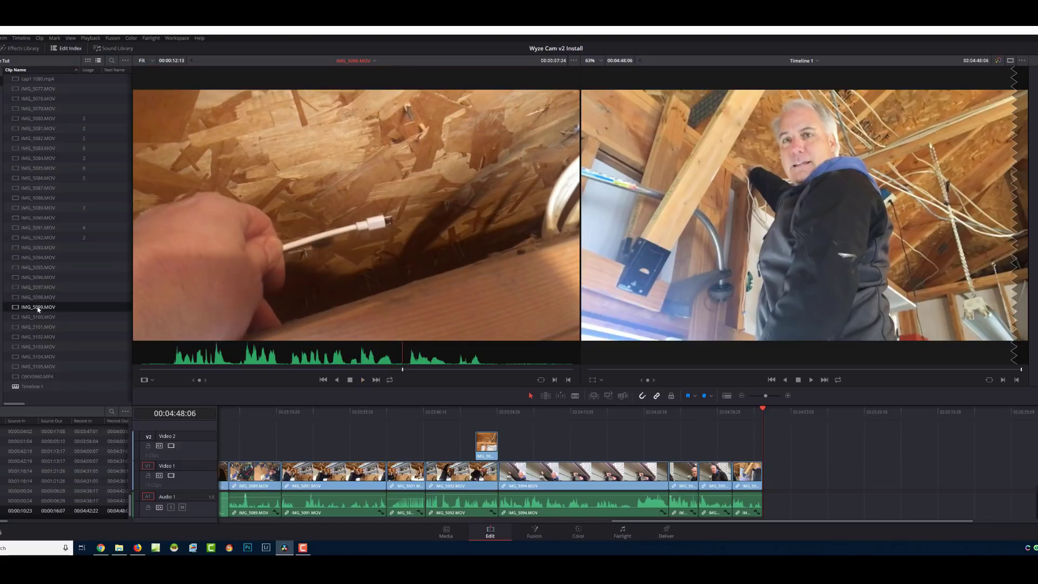
drag(162, 372, 174, 371)
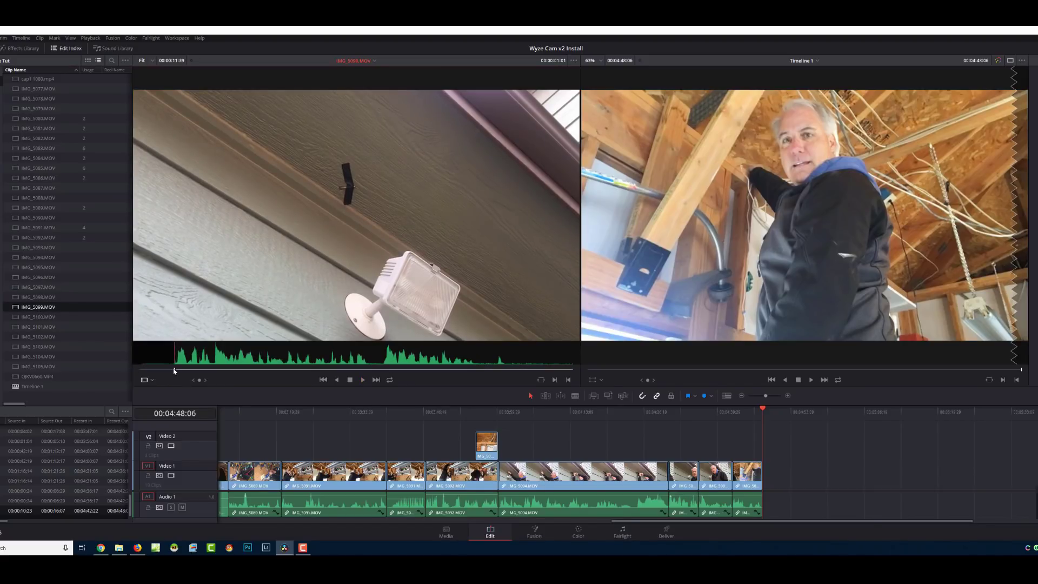
key(space)
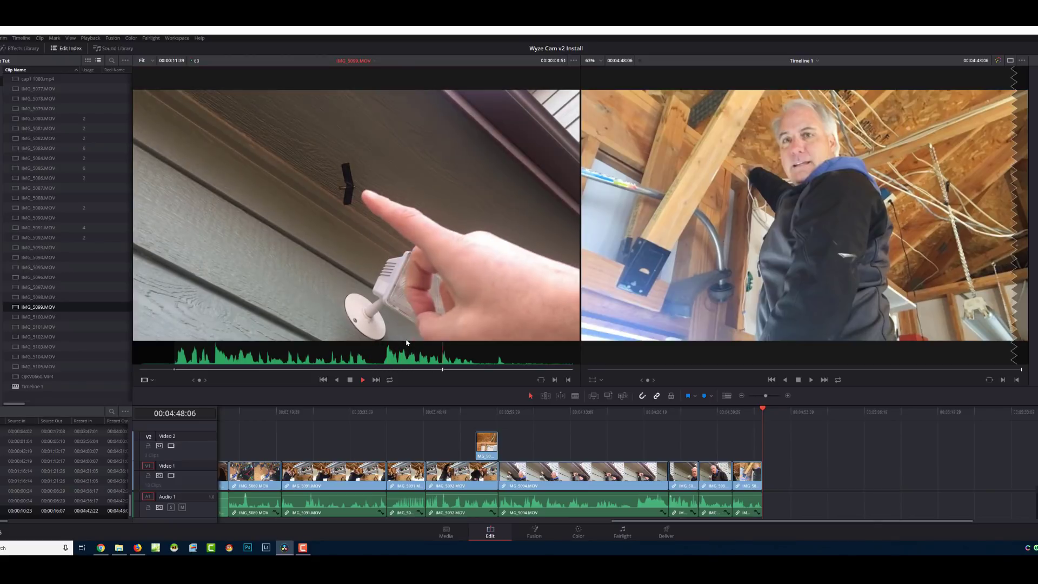
key(o)
key(space)
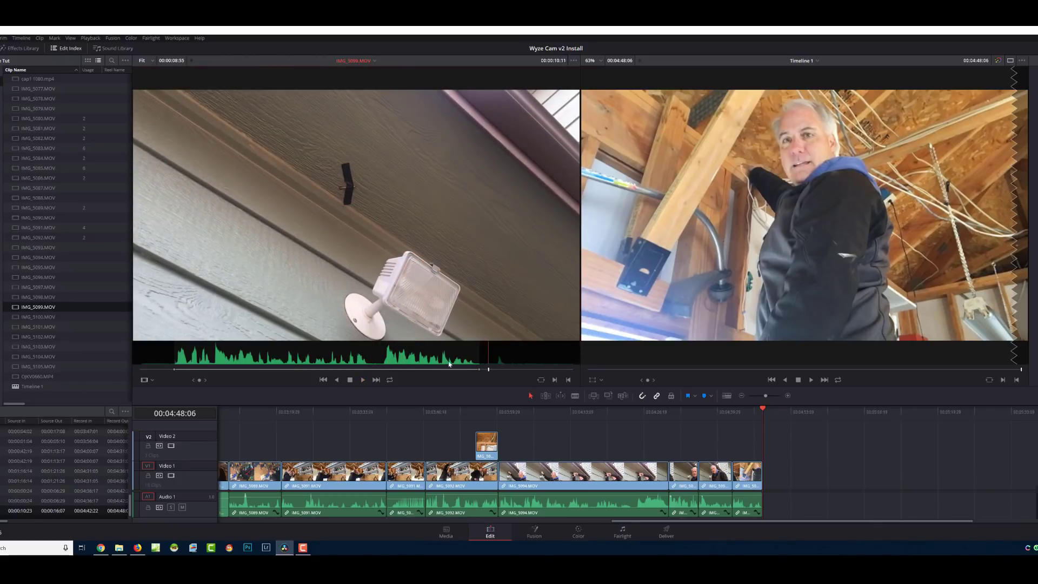
drag(421, 280, 765, 481)
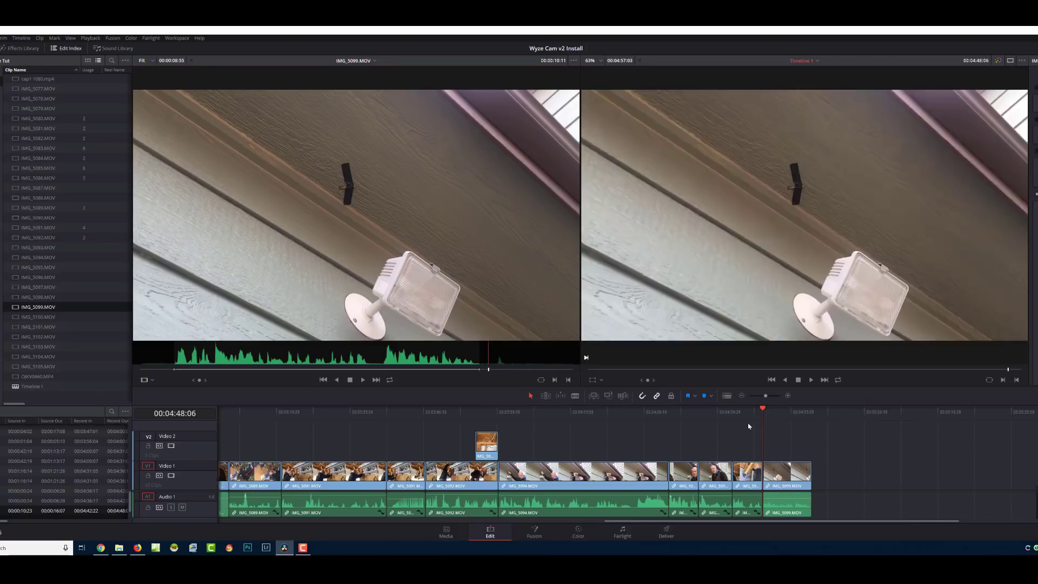
- Play the timeline across the cut into the IMG_5099.MOV clip
click(749, 412)
key(space)
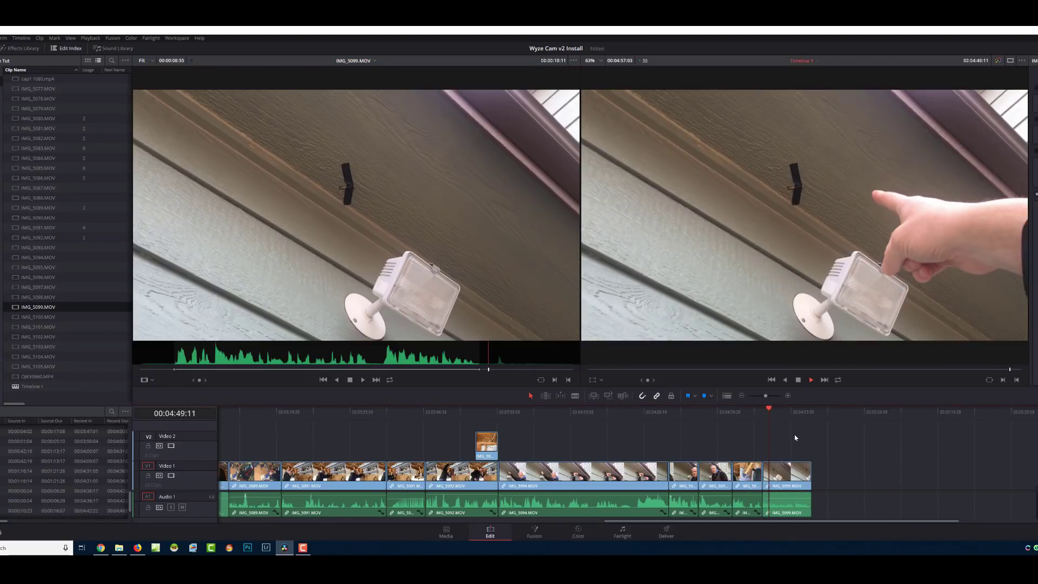
key(space)
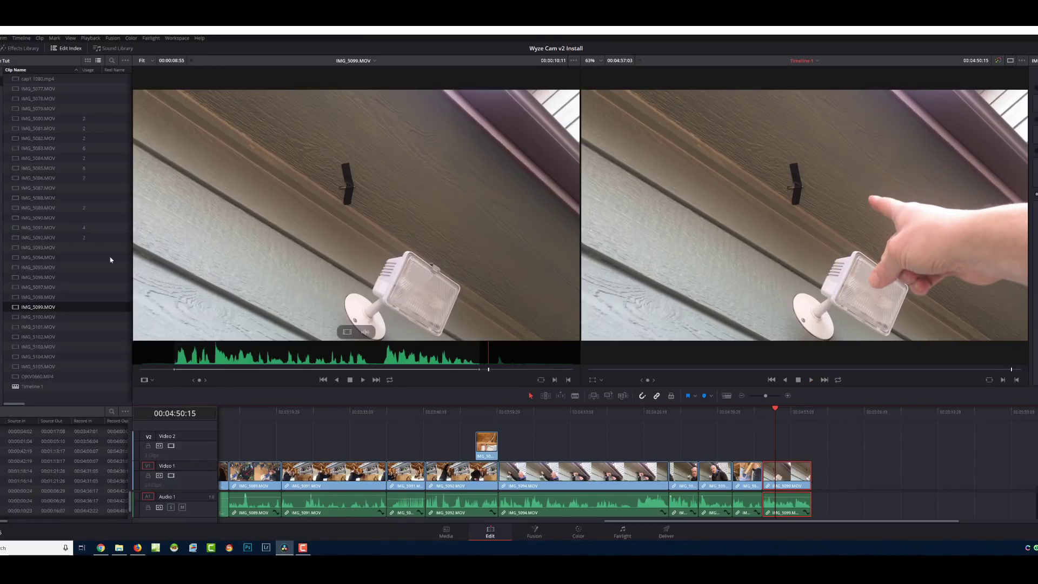
- Open the IMG_5100.MOV source clip and review its beginning and the last stretch of narration
click(35, 317)
key(space)
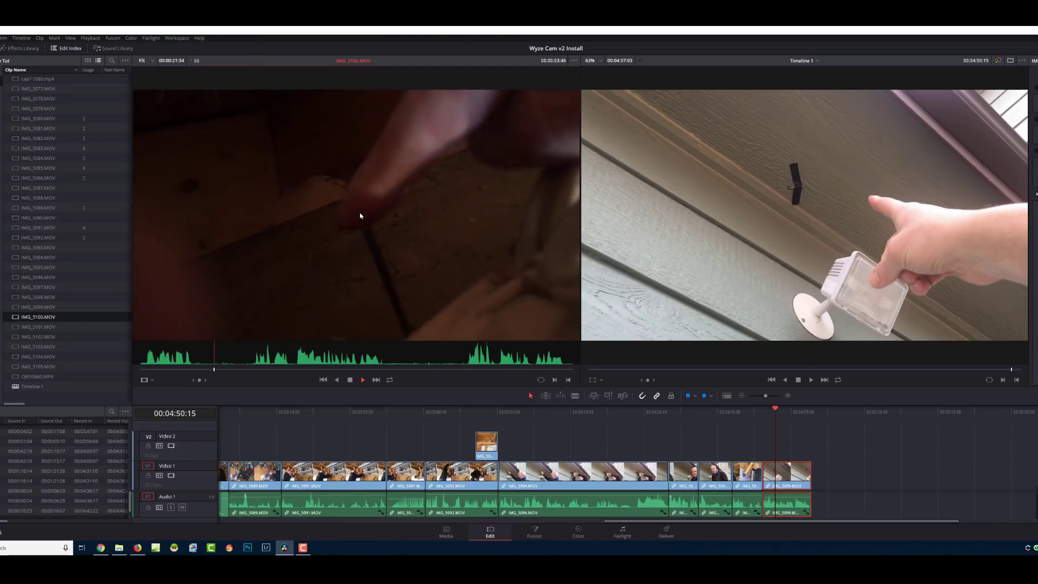
key(space)
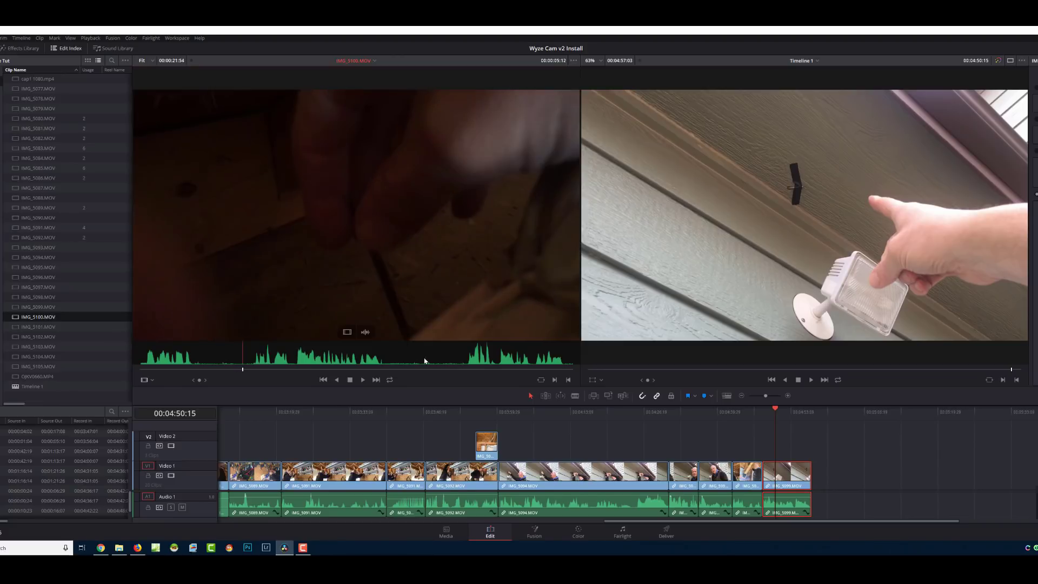
click(467, 371)
key(space)
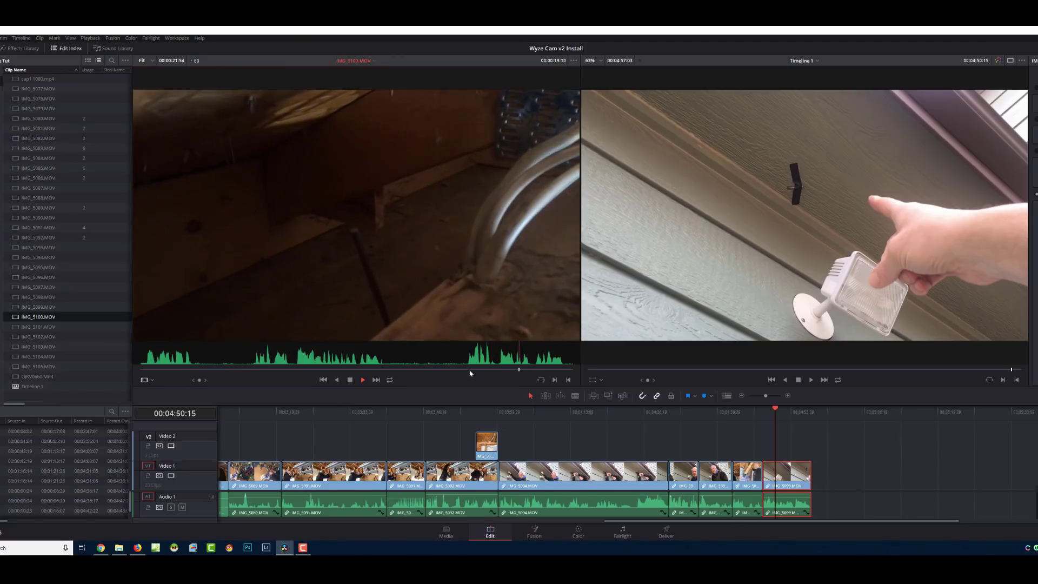
key(space)
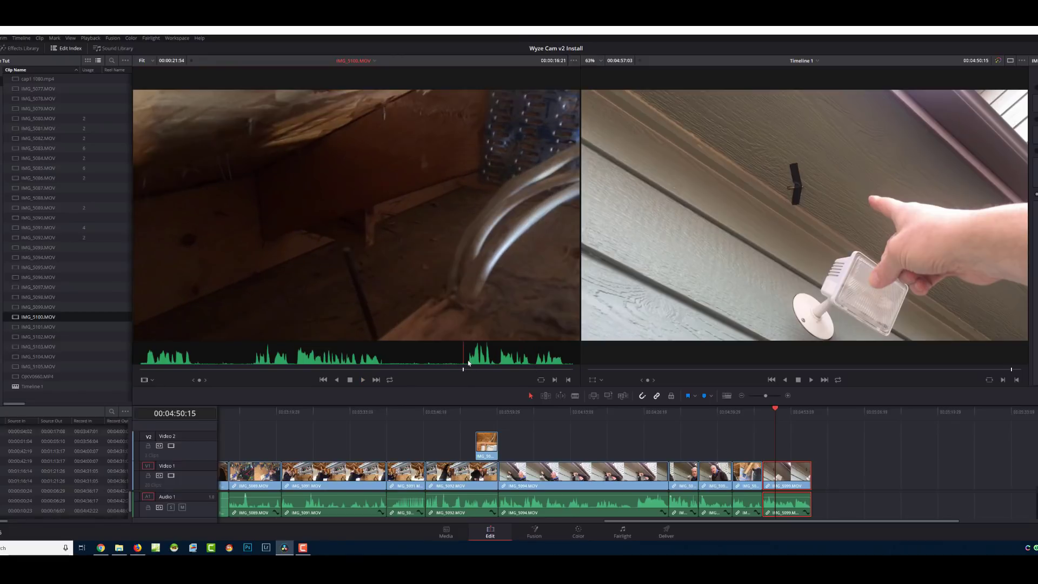
- Mark IMG_5100.MOV from 00:00:16:20 to 00:00:21:26 and place the section directly after IMG_5099.MOV on Video 1
click(464, 371)
key(space)
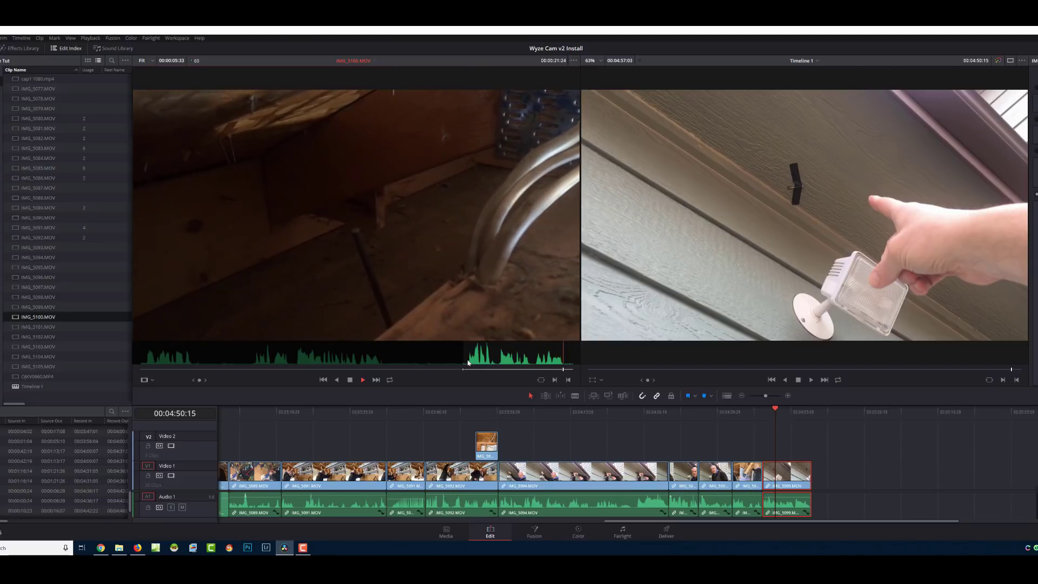
key(o)
key(space)
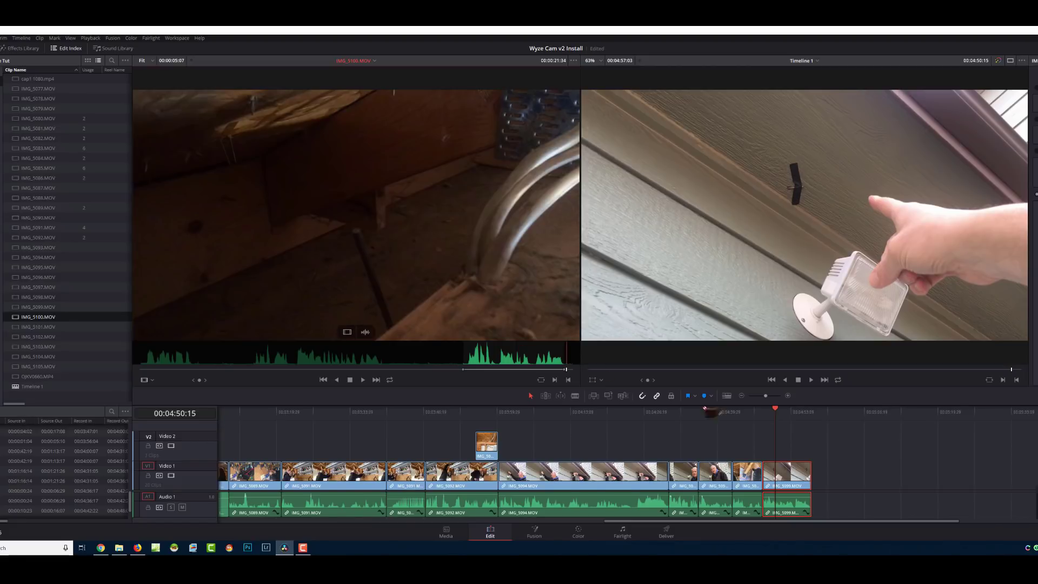
drag(708, 411, 819, 471)
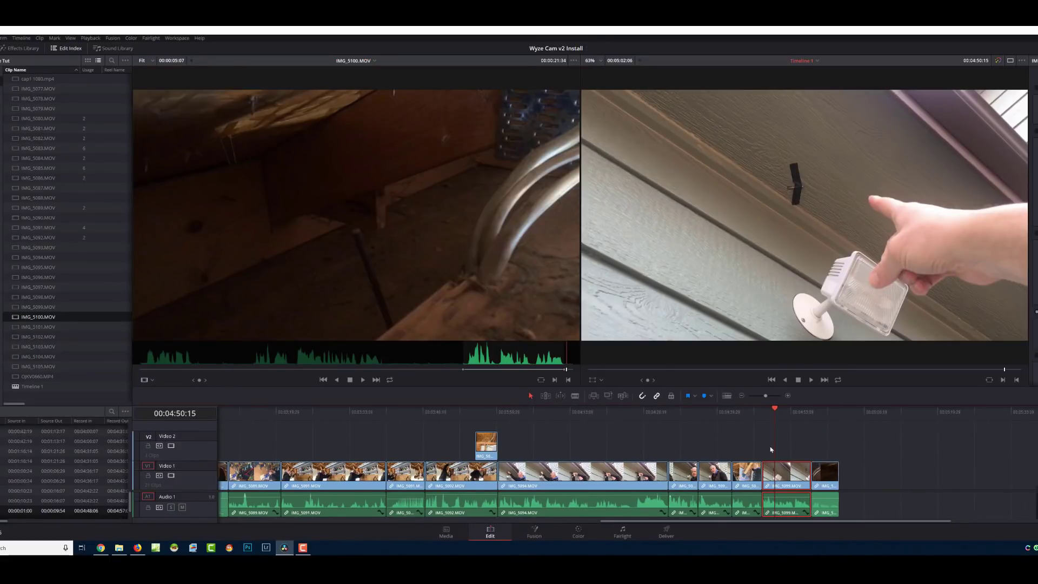
- Open the IMG_5101.MOV source clip and locate the moment before the black bracket drops, around 00:00:14:33
scroll(772, 450, right, 5)
click(32, 326)
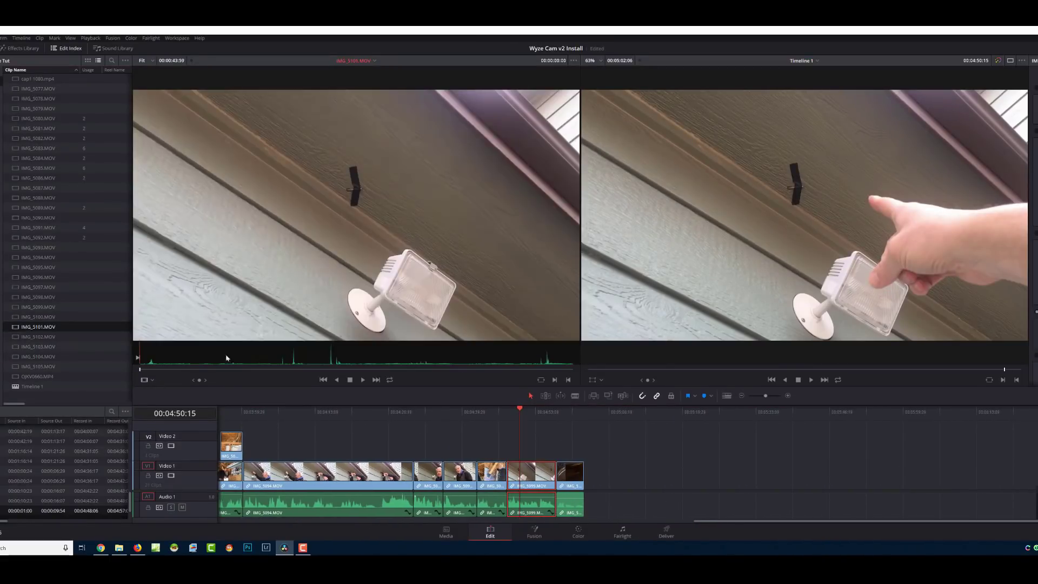
drag(157, 369, 280, 372)
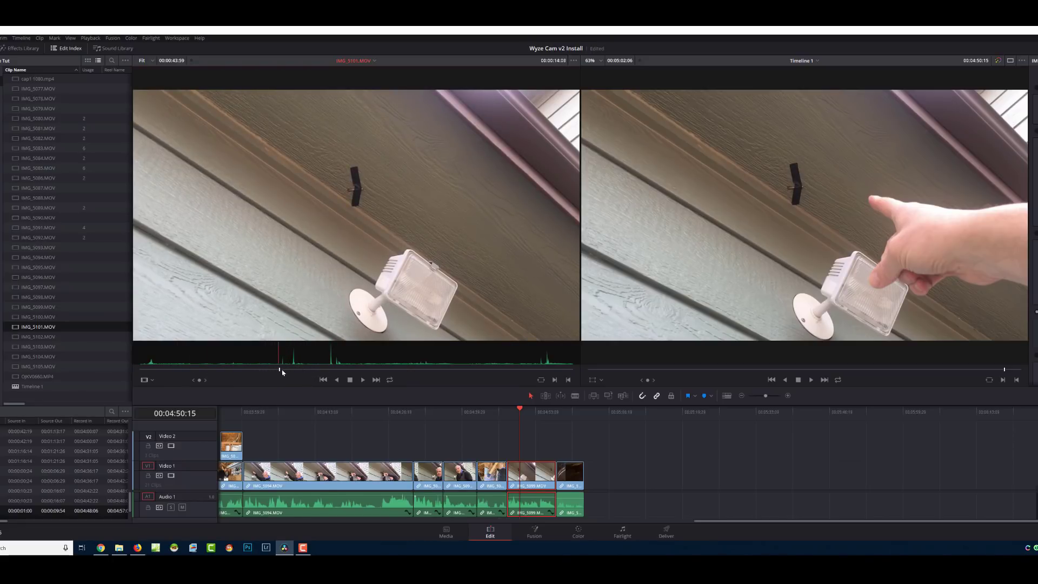
drag(287, 372, 282, 375)
- Try to mark the IMG_5101.MOV section with the falling bracket, starting at 00:00:14:33
key(i)
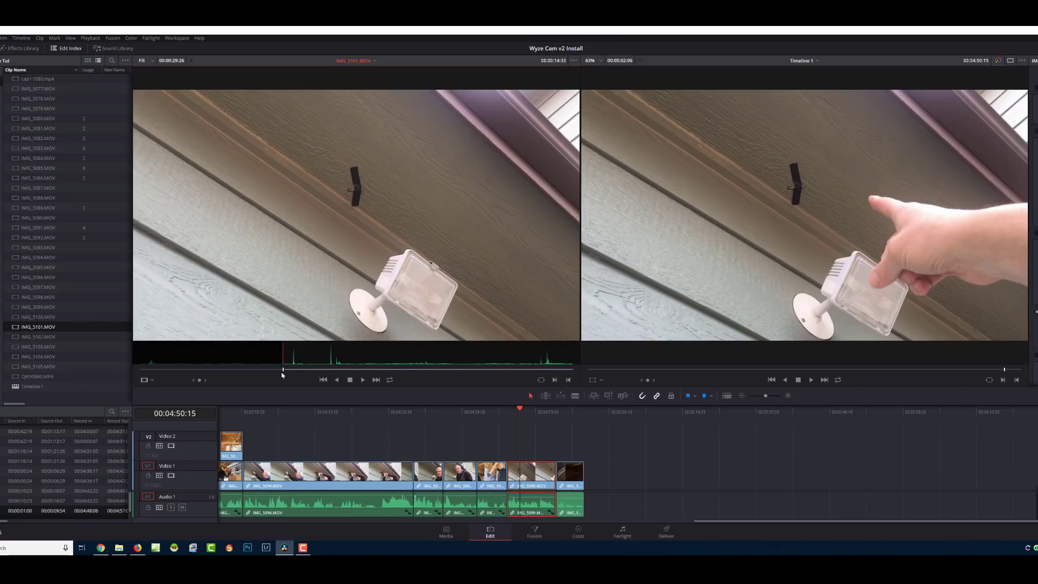
drag(291, 372, 339, 379)
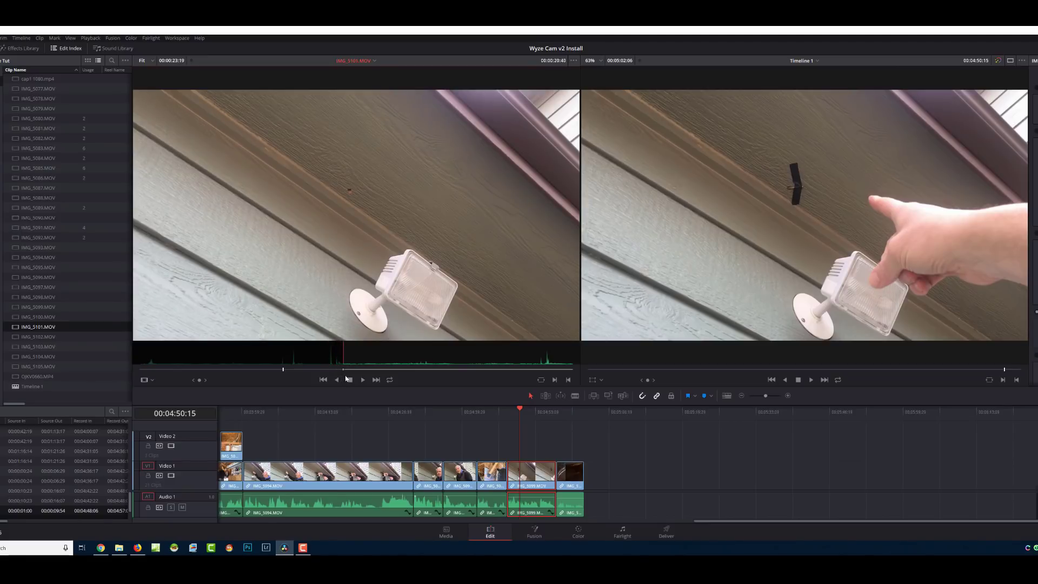
key(shift+i)
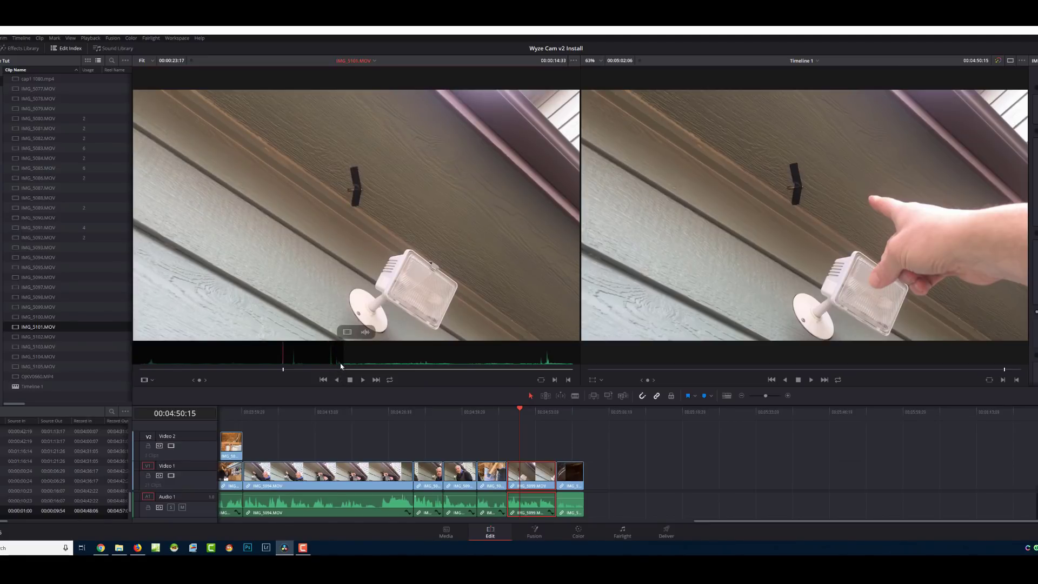
key(o)
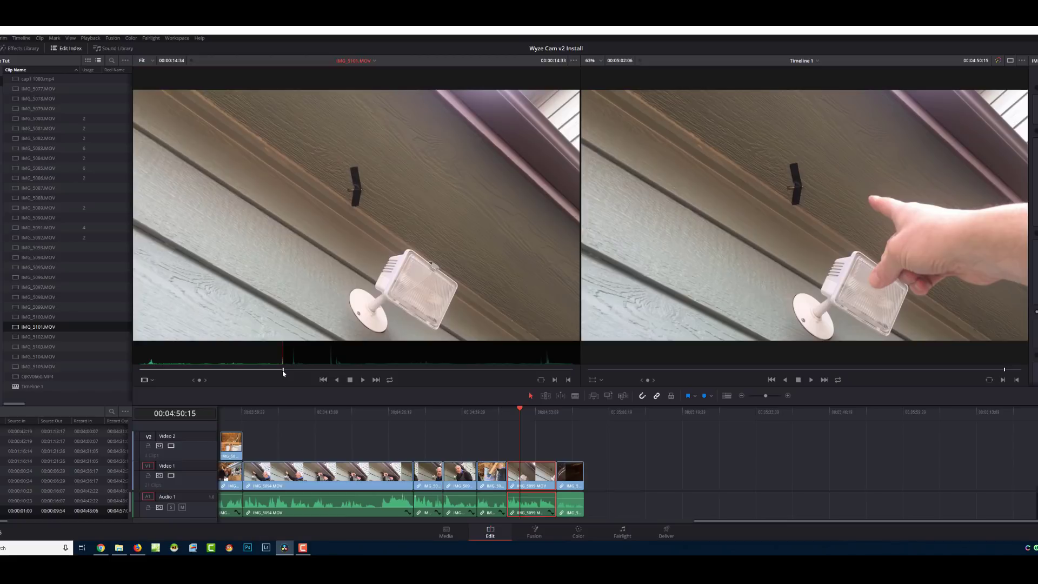
- Mark the in point of IMG_5101.MOV at 00:00:14:30 and its out point at 00:00:20:35
key(i)
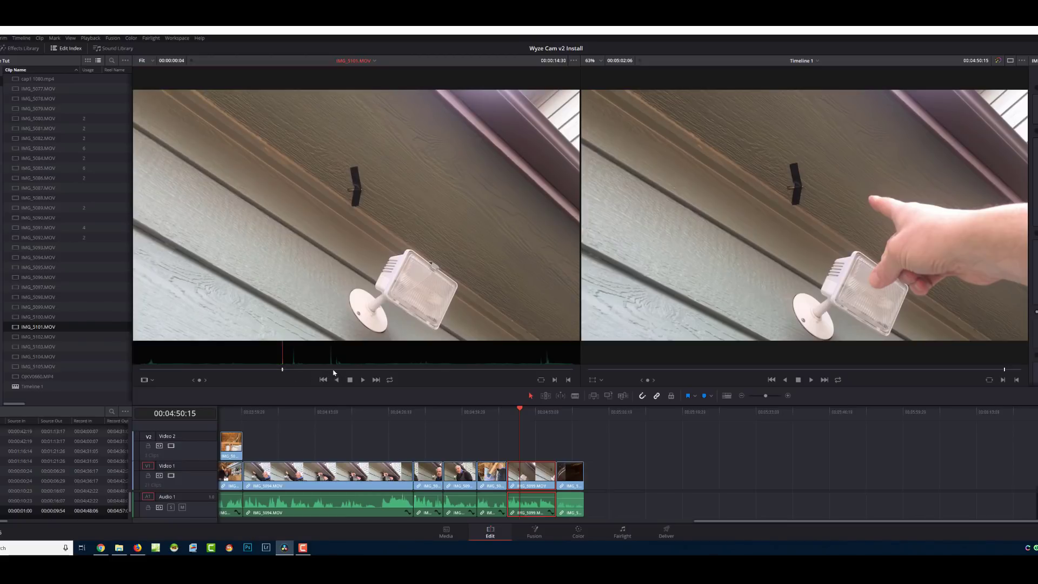
click(340, 374)
key(o)
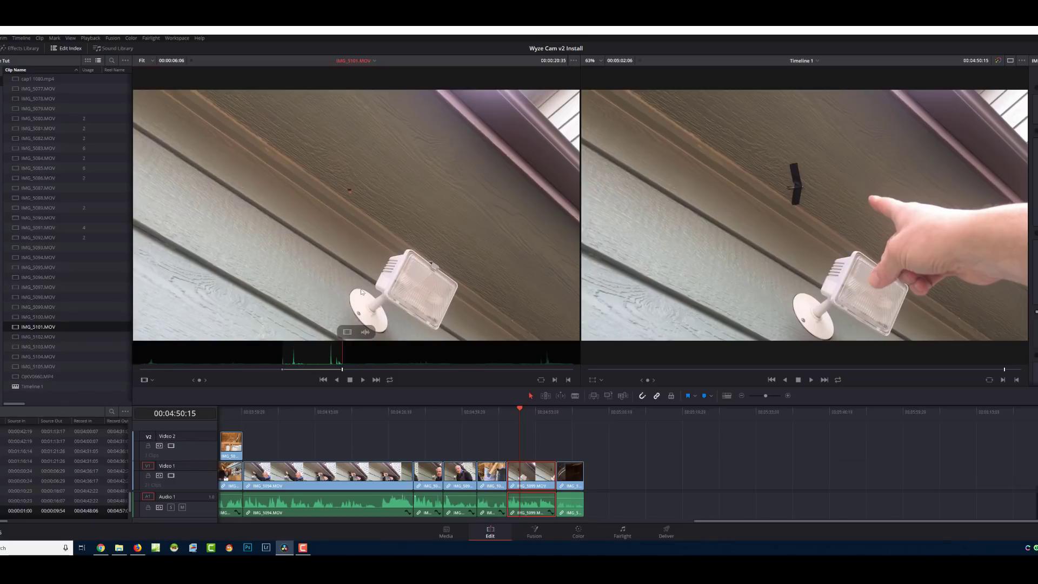
- Play the beginning of the IMG_5100.MOV clip on the timeline
click(563, 414)
key(space)
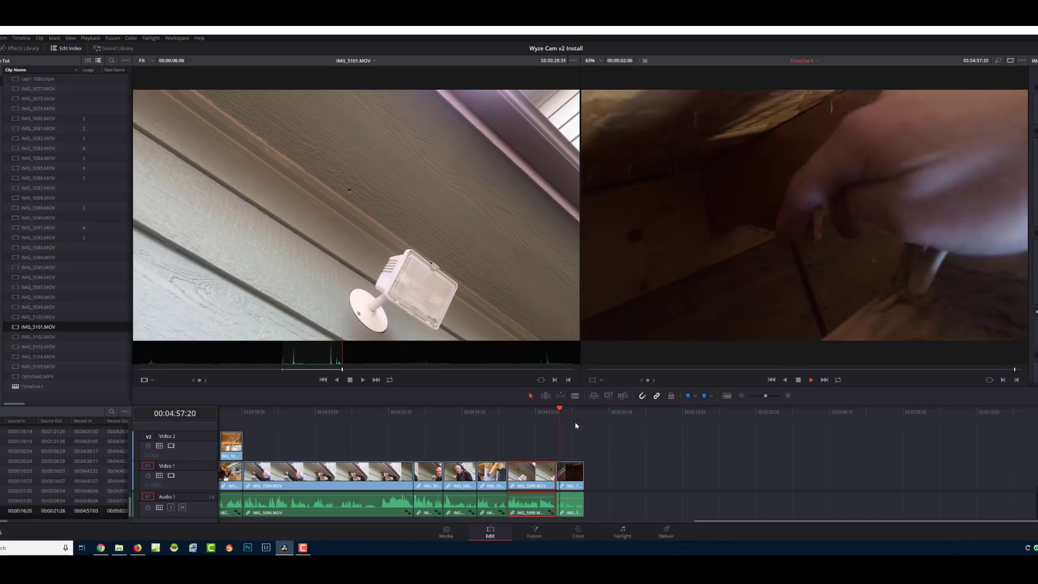
key(space)
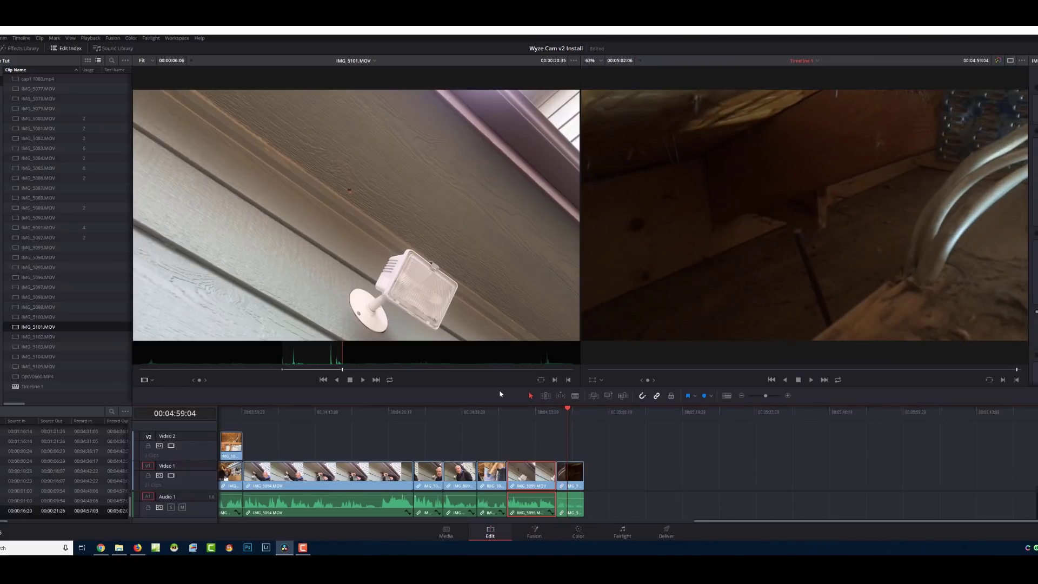
- Place the marked IMG_5101.MOV section on Video 2 with its audio on Audio 2, starting where the IMG_5100.MOV clip ends
drag(425, 307, 591, 465)
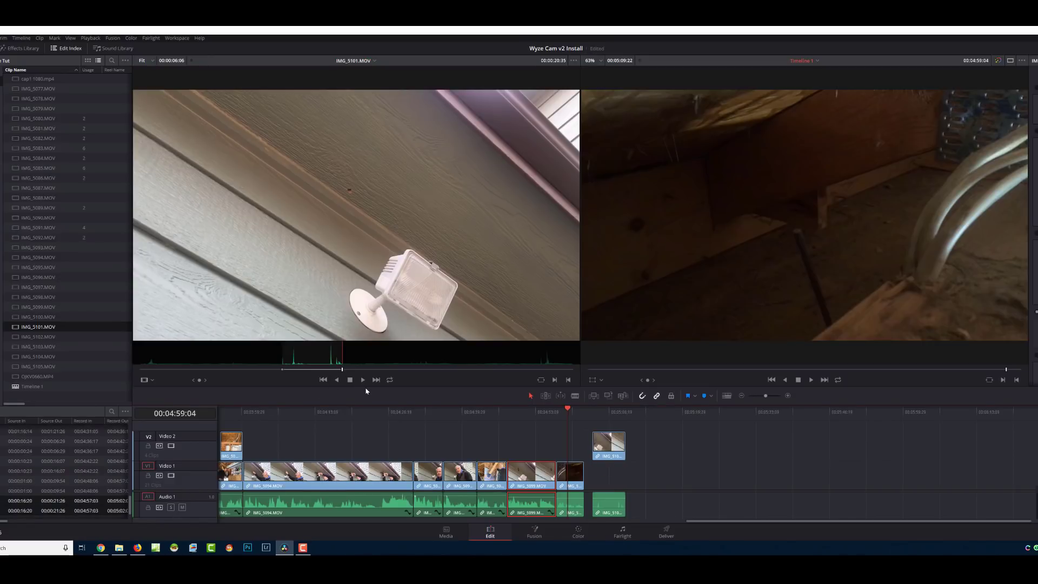
drag(367, 371, 367, 296)
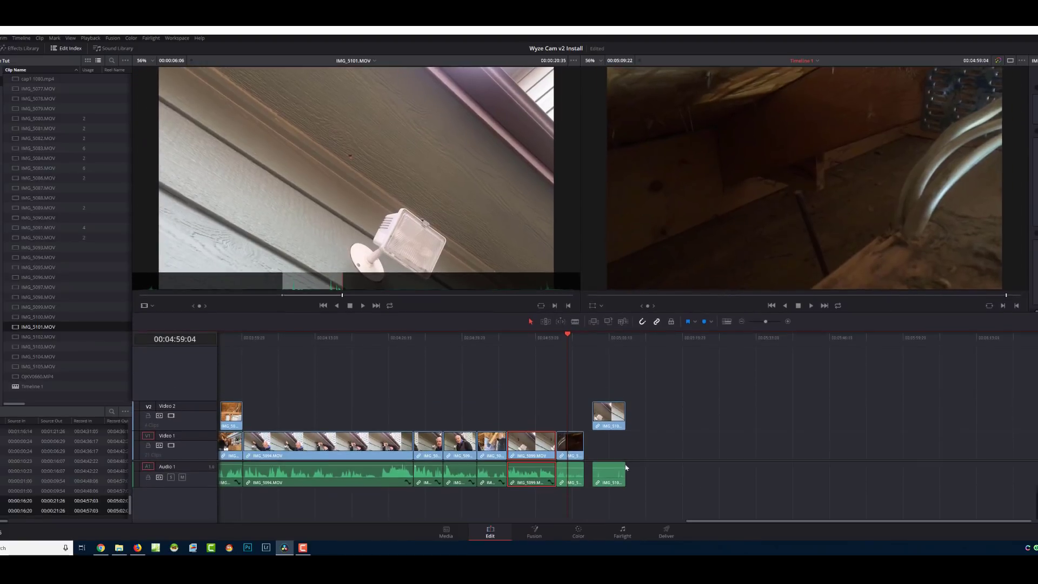
drag(622, 425, 604, 401)
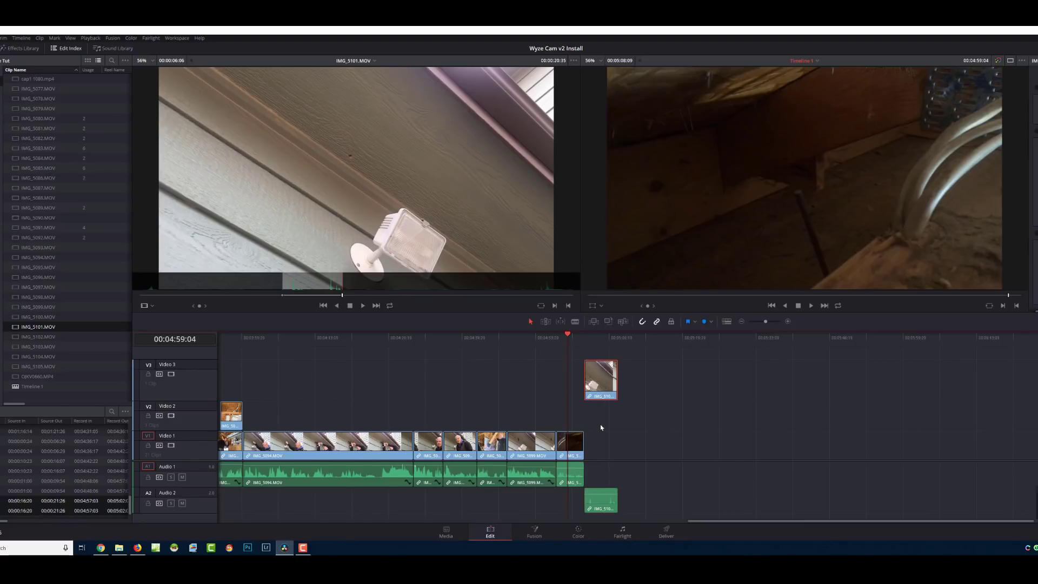
click(148, 406)
drag(607, 387, 607, 424)
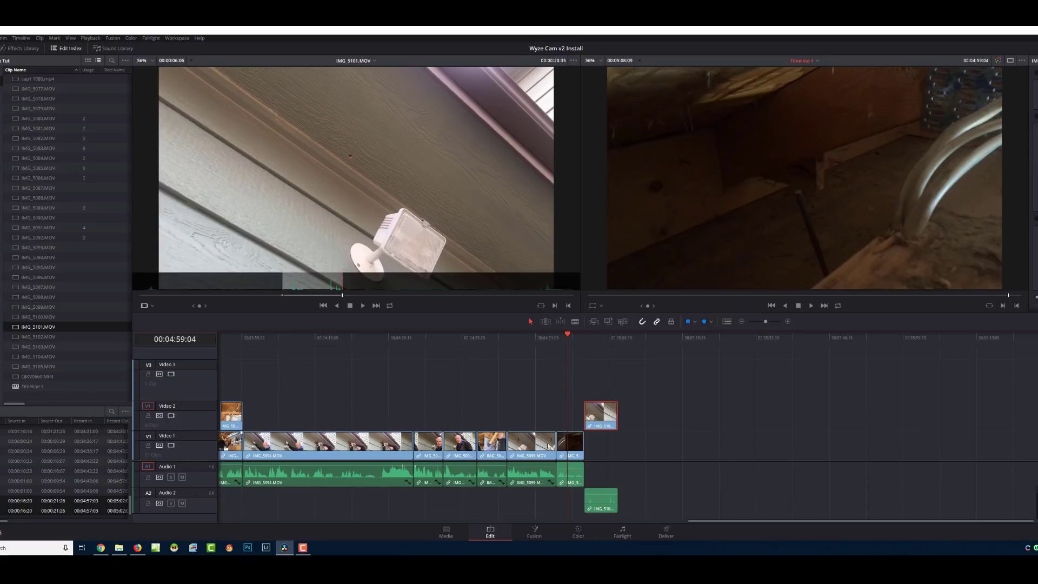
- Play the IMG_5100.MOV clip on the timeline and stop at 00:05:00:19 near its end
mouse_move(603, 420)
mouse_down()
mouse_move(603, 397)
mouse_move(602, 423)
mouse_up()
key(space)
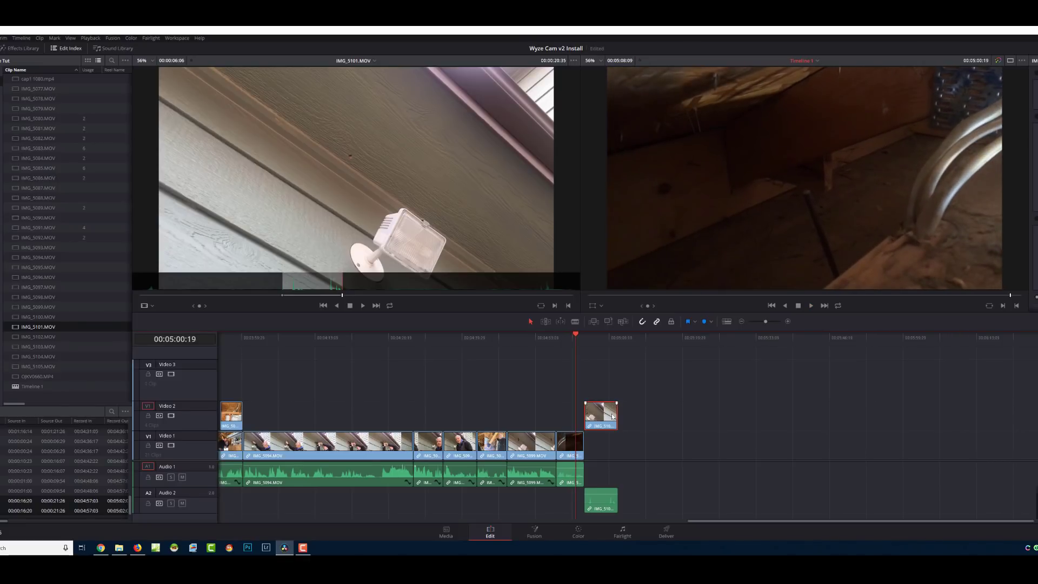
- Try to shift the IMG_5101.MOV picture and its audio back to 00:05:00:19 one after the other
drag(603, 422, 592, 422)
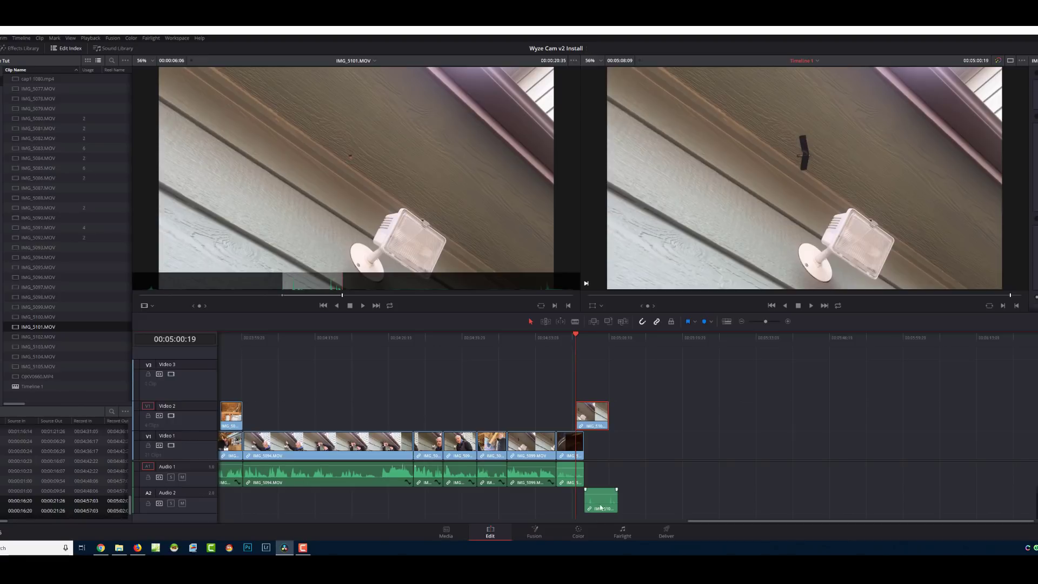
drag(601, 504, 595, 507)
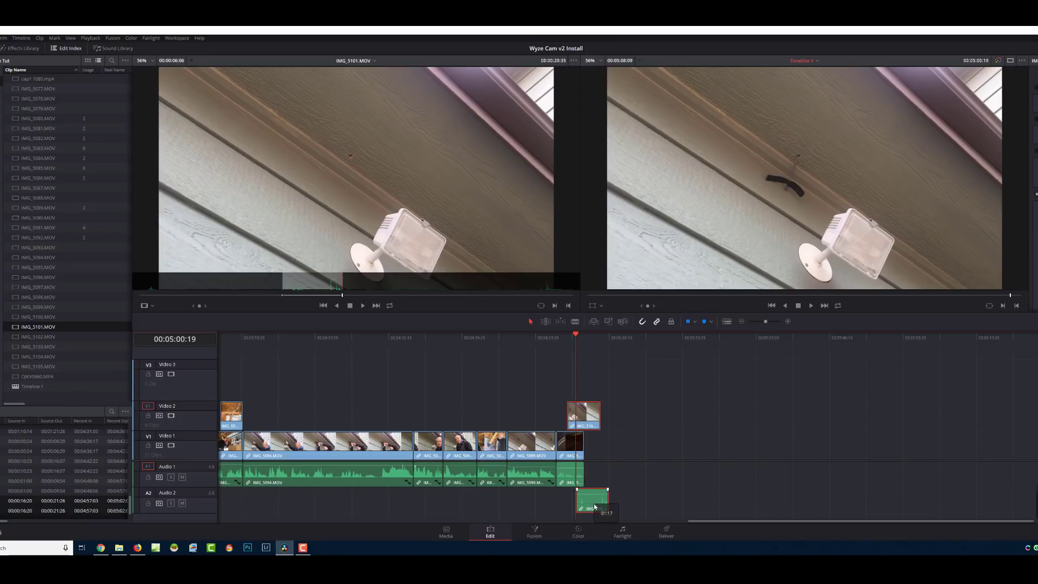
drag(595, 507, 599, 501)
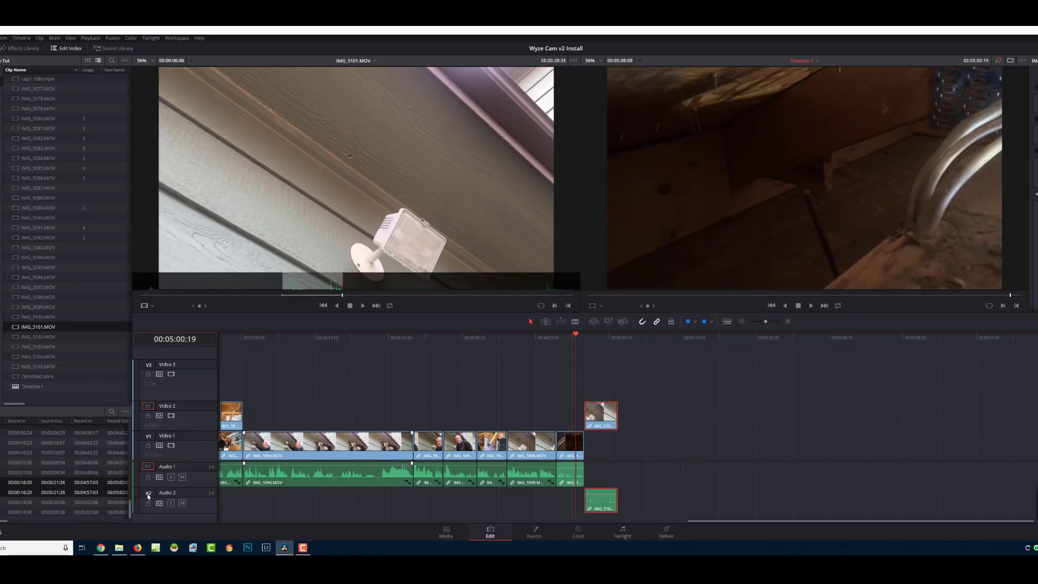
- Shift the IMG_5101.MOV video and audio together to start at 00:05:00:19, overlapping IMG_5100.MOV, and play to the end
drag(591, 502, 582, 502)
key(space)
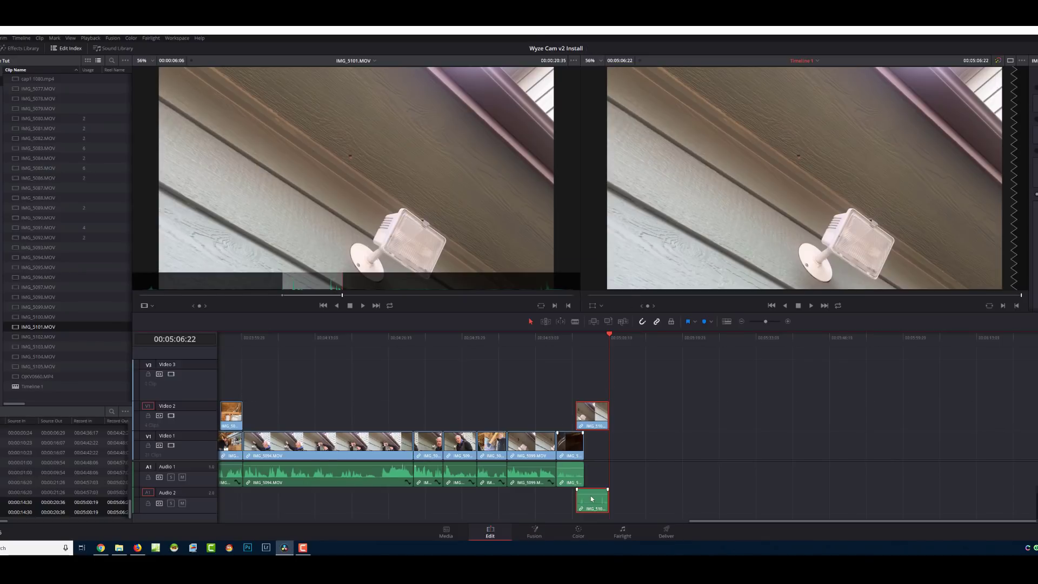
- Open IMG_5102.MOV in the source viewer, preview its beginning and mark the In point at 00:00:01:20
double_click(30, 337)
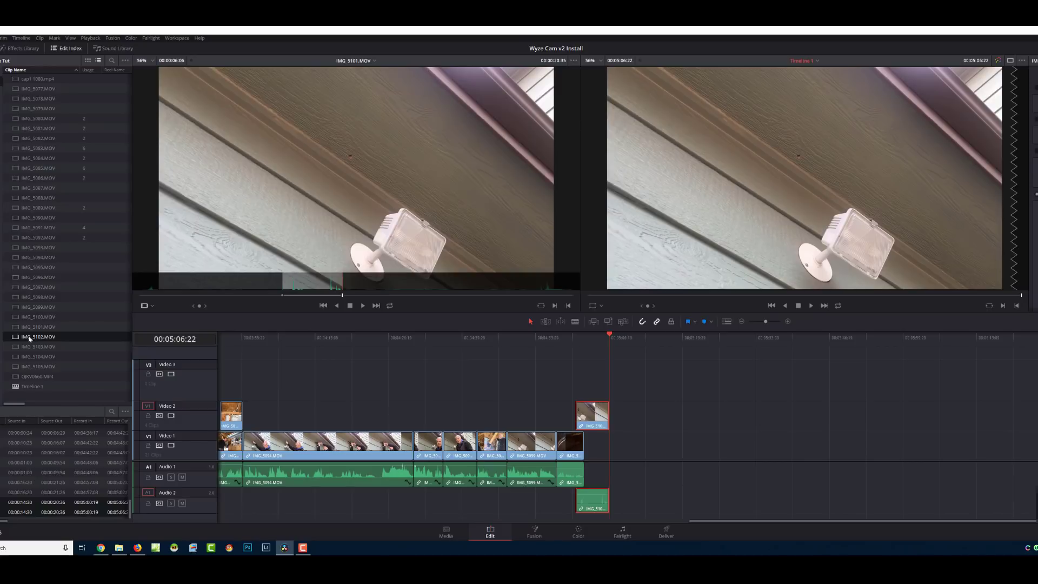
key(space)
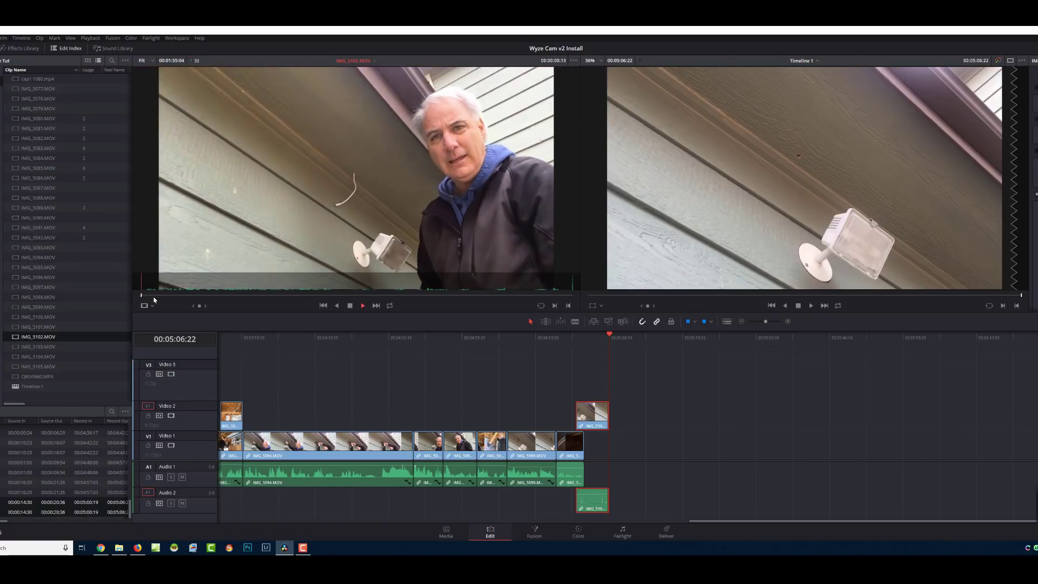
mouse_move(155, 299)
mouse_down()
mouse_move(561, 297)
mouse_move(146, 297)
mouse_up()
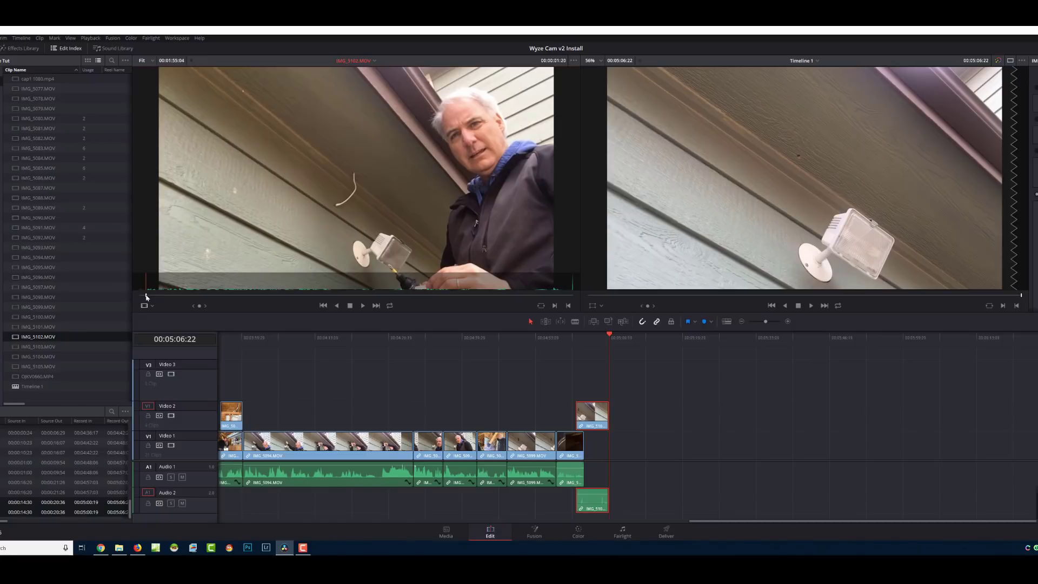
- Review the end of IMG_5102.MOV and mark the Out point at 00:01:51:22, once the man has lowered the drill
click(547, 296)
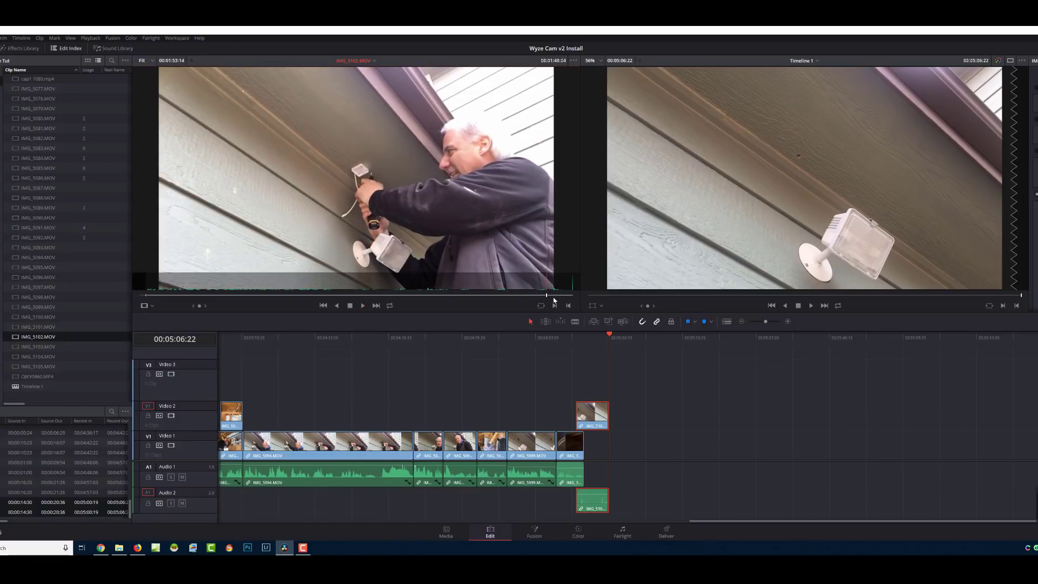
key(Right)
key(Right)
key(Right)
key(Right)
key(Right)
key(Right)
key(Right)
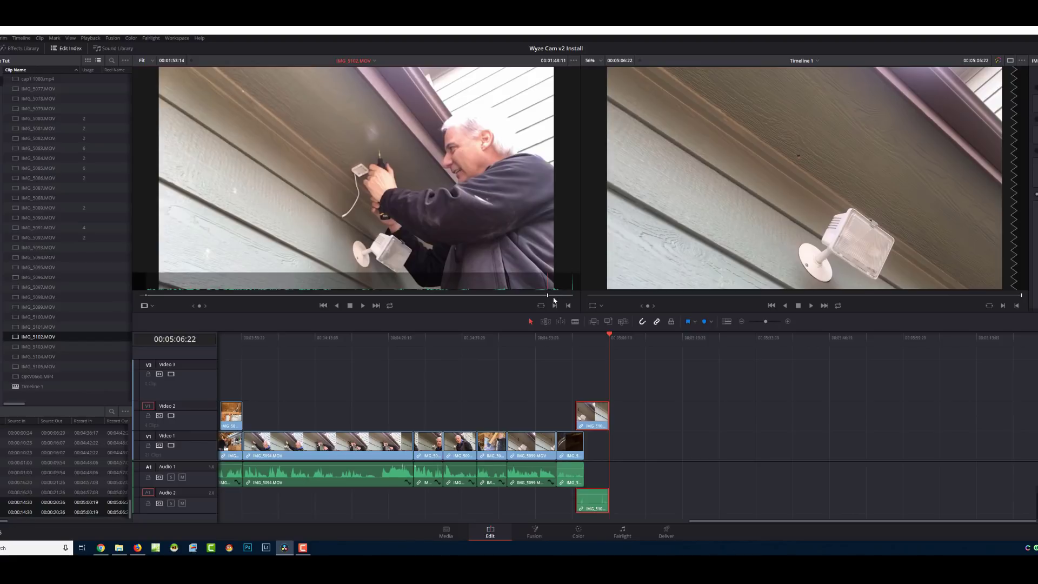
key(space)
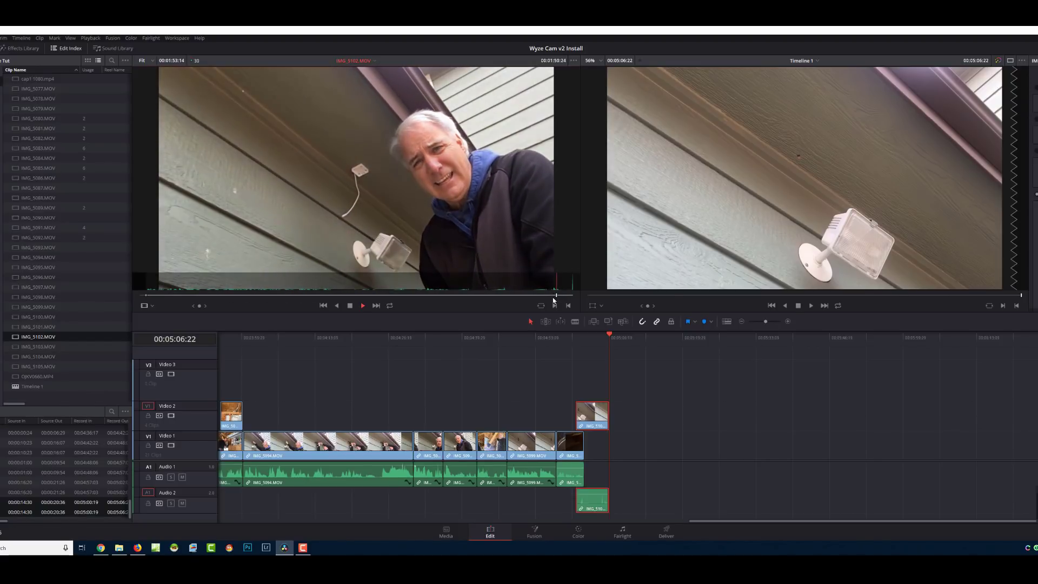
key(space)
key(Right)
key(Right)
key(Right)
key(Right)
key(Right)
key(Right)
key(Right)
key(Right)
key(Right)
key(Right)
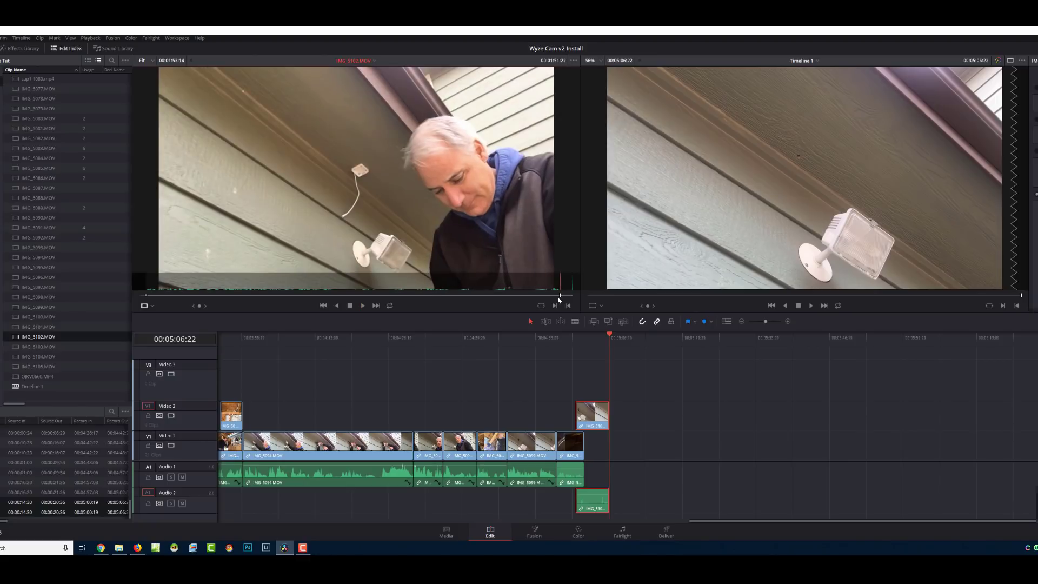
key(o)
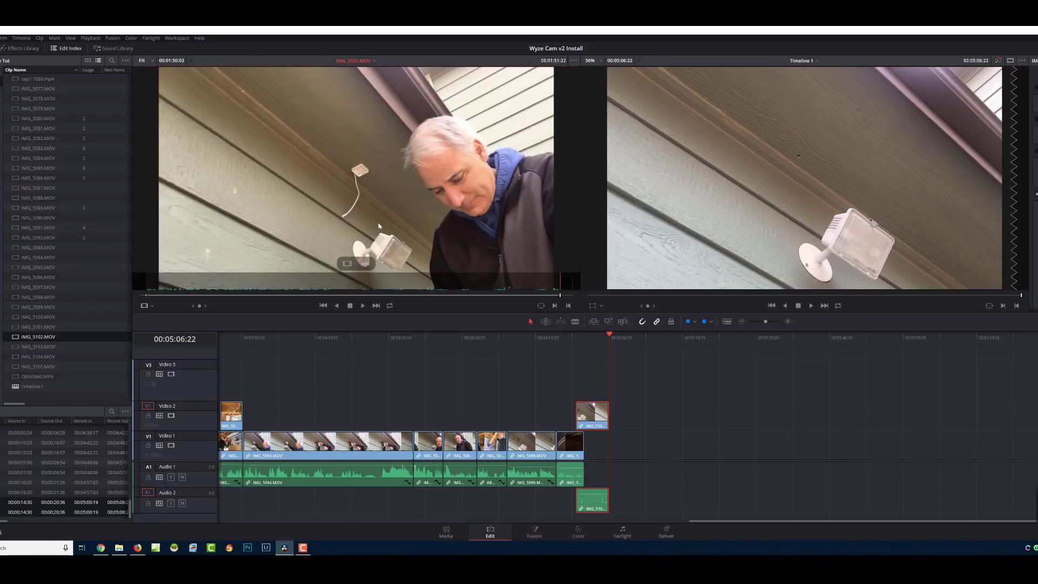
- Append the marked IMG_5102.MOV section on Video 2 and Audio 2 directly after IMG_5101.MOV
drag(379, 226, 870, 181)
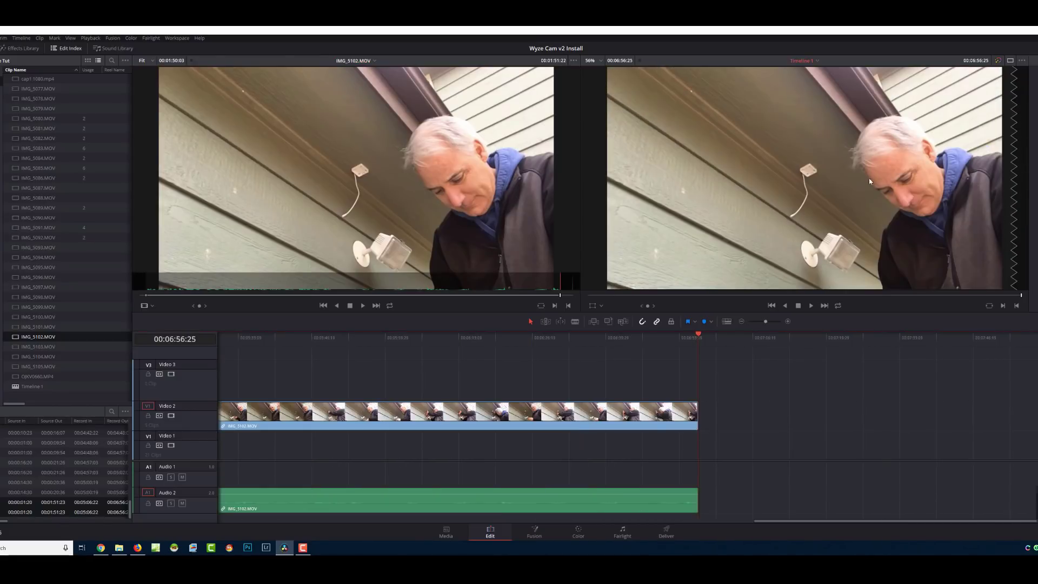
key(ctrl+minus)
key(ctrl+minus)
key(ctrl+minus)
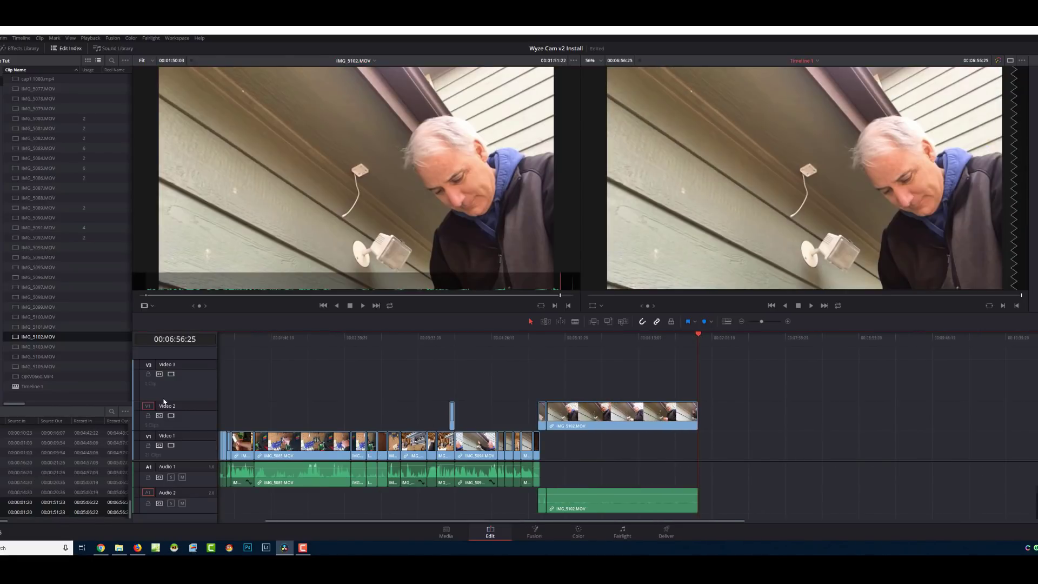
- Make Video 1 and Audio 1 the destination tracks and delete the IMG_5102.MOV clip from Video 2 and Audio 2
click(147, 437)
click(149, 468)
click(612, 413)
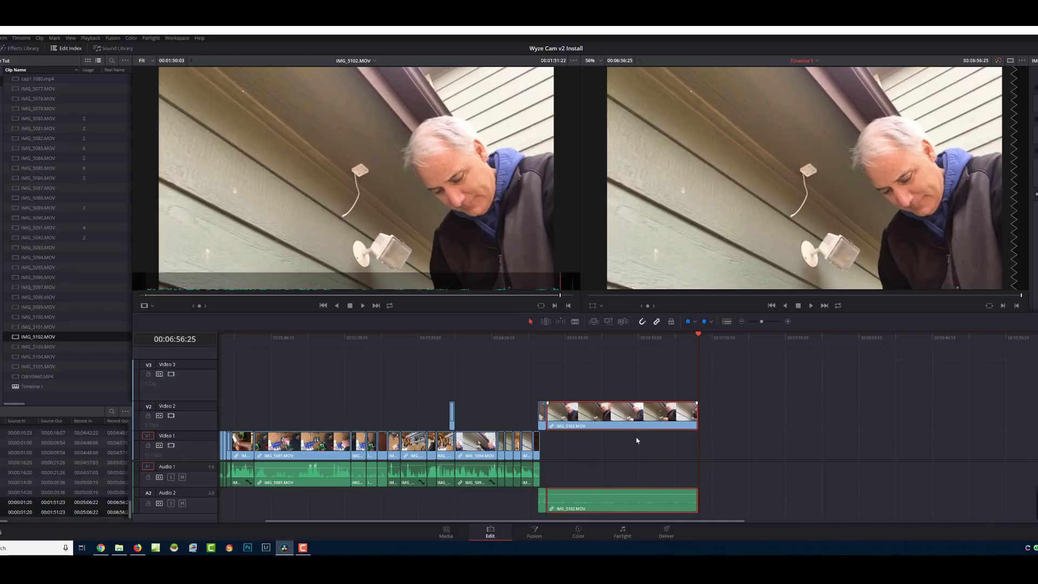
key(Delete)
- Place the marked IMG_5102.MOV section on Video 1 and Audio 1 at 00:05:06:22, where IMG_5101.MOV ends
drag(354, 263, 953, 115)
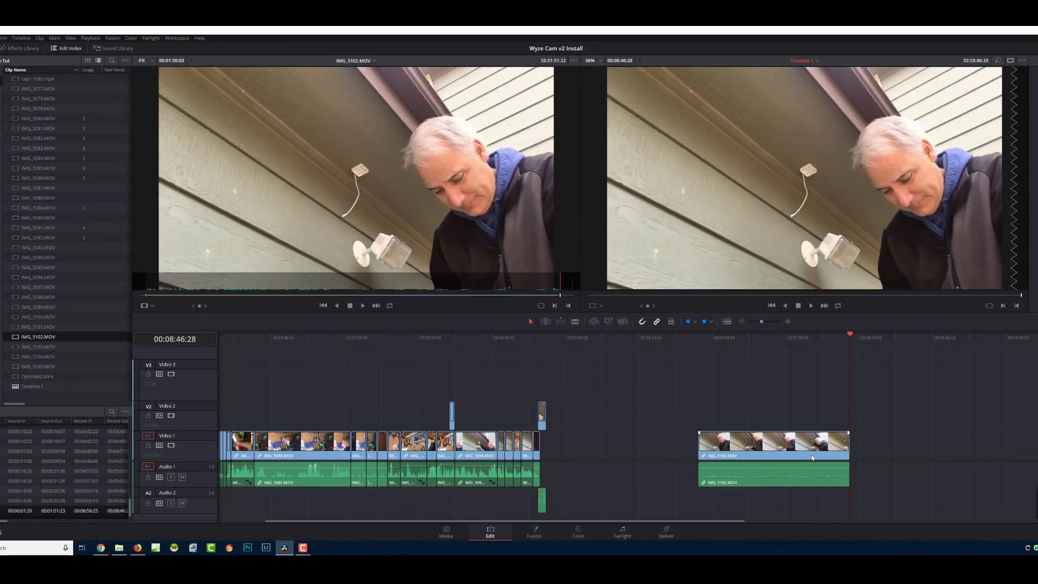
key(ctrl+z)
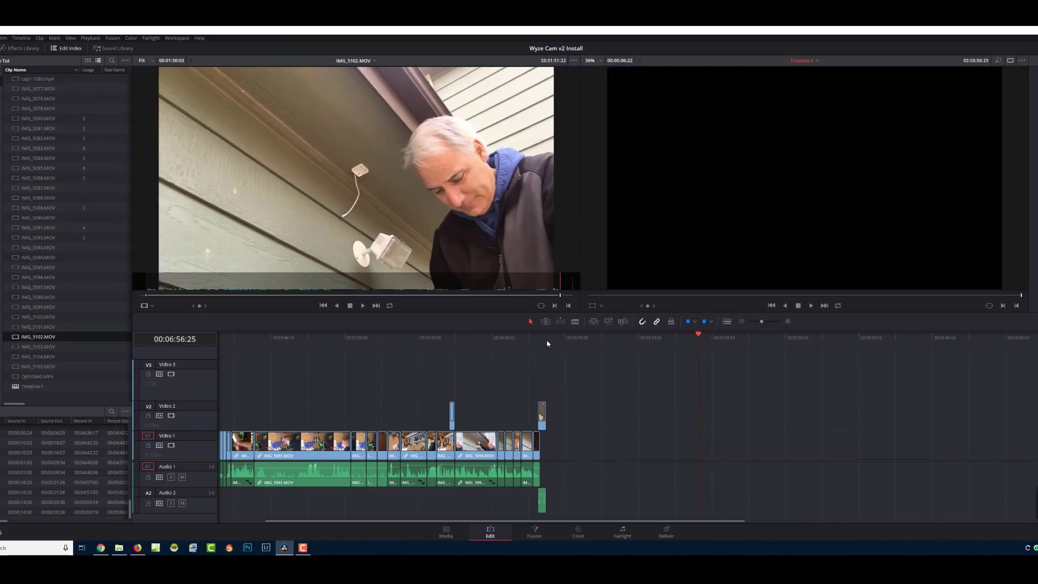
click(548, 343)
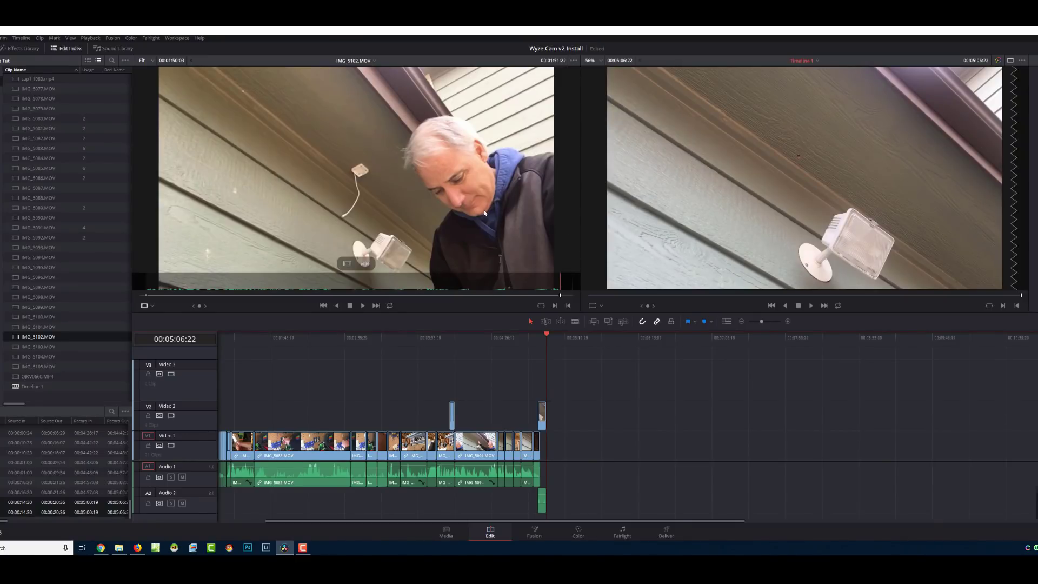
drag(497, 206, 988, 115)
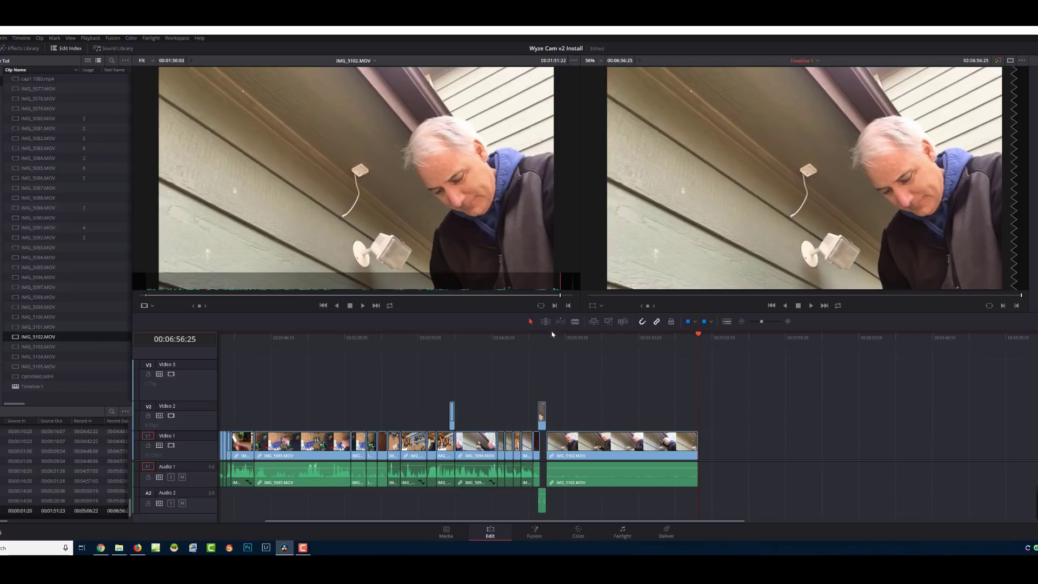
- Enlarge the viewers and play the transition from IMG_5100.MOV through IMG_5101.MOV into IMG_5102.MOV
drag(549, 346, 550, 411)
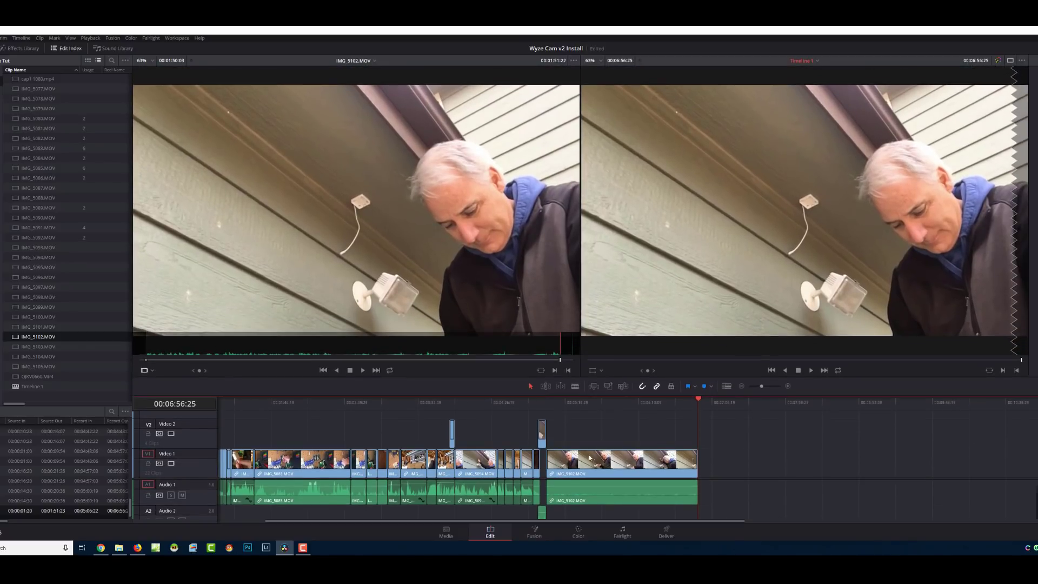
click(543, 404)
scroll(580, 412, up, 2)
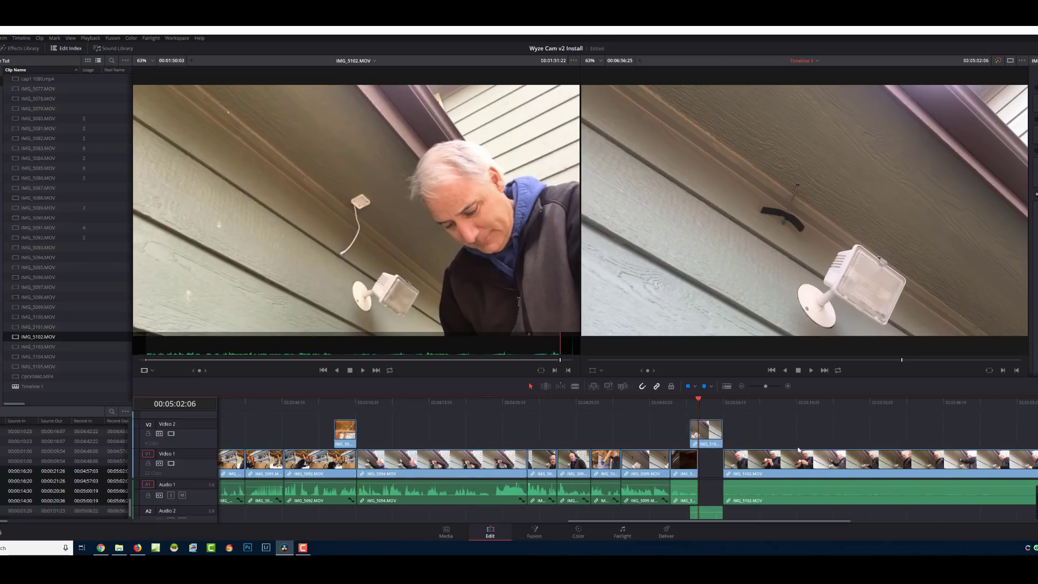
click(779, 491)
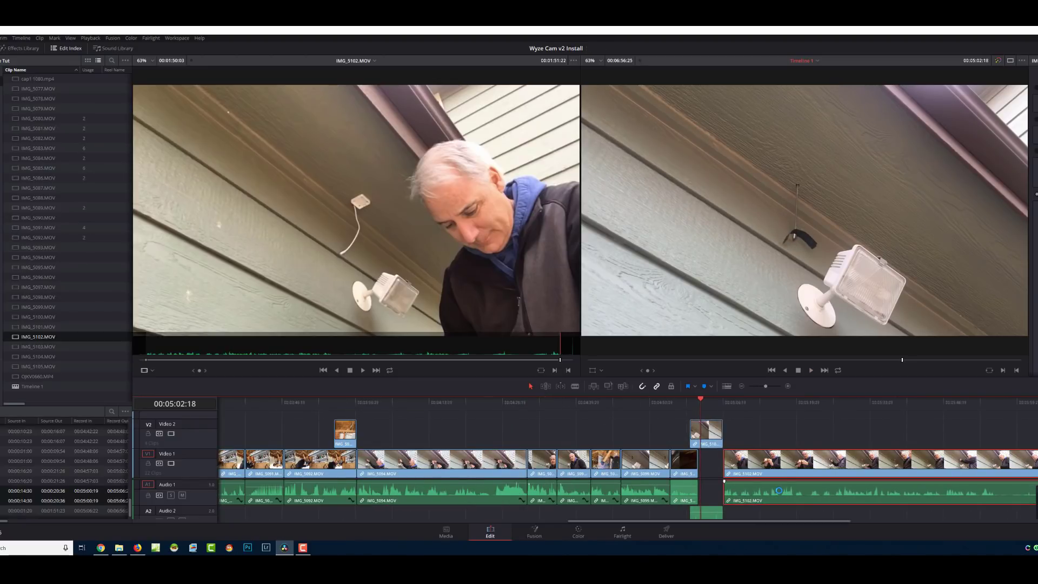
click(708, 517)
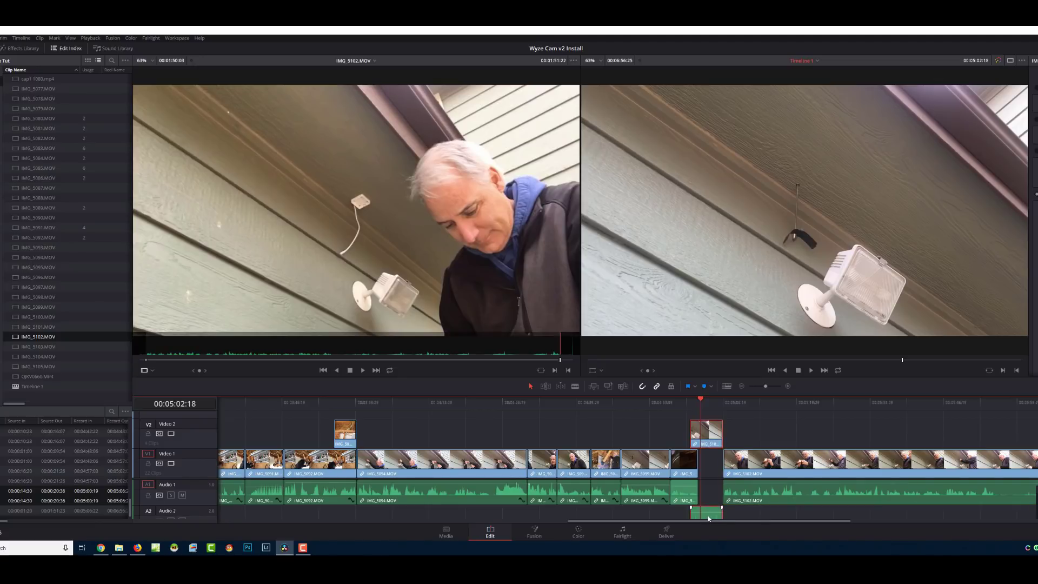
click(680, 407)
key(space)
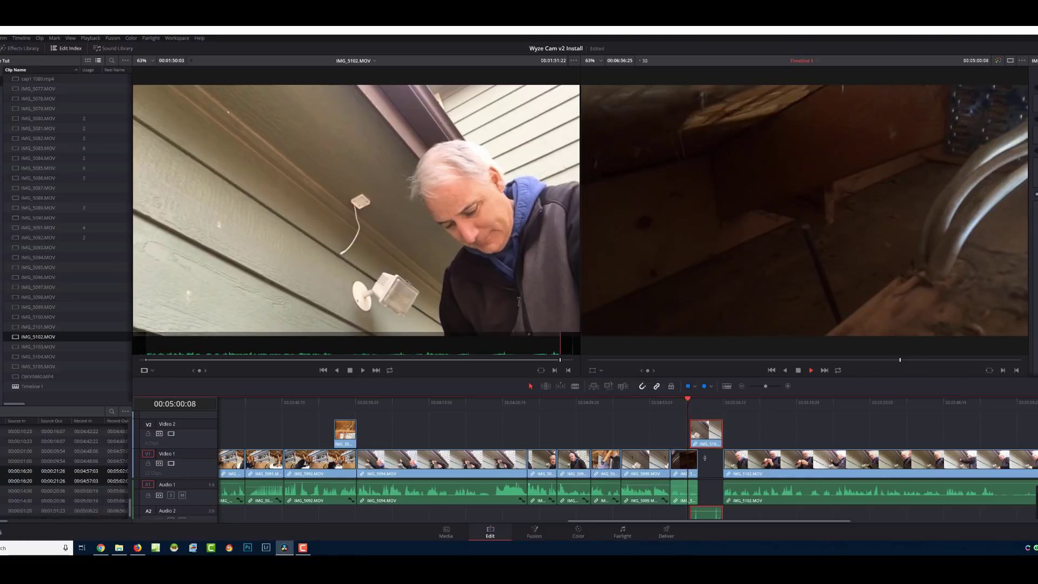
key(space)
click(674, 492)
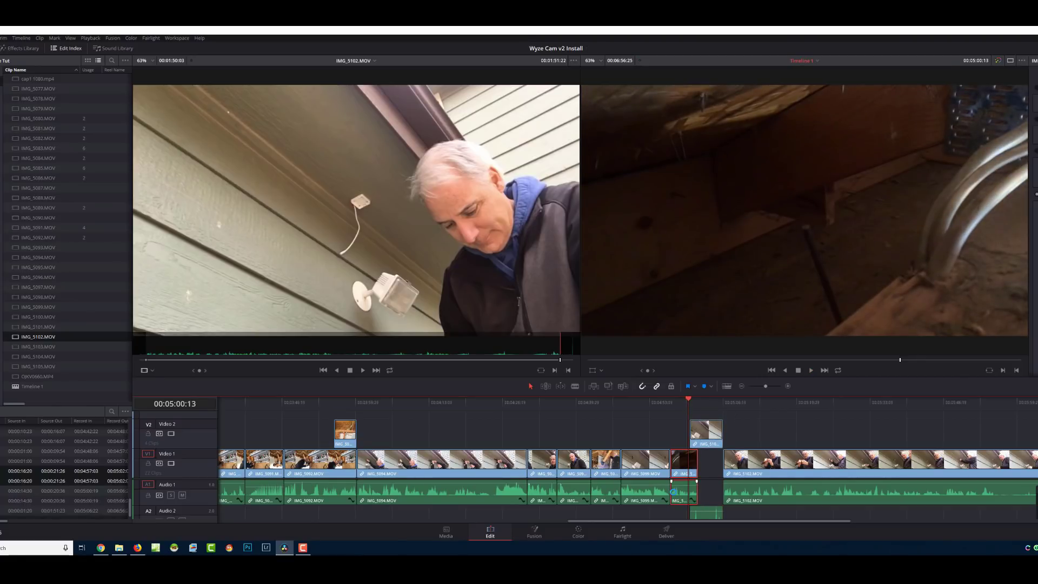
click(675, 405)
key(space)
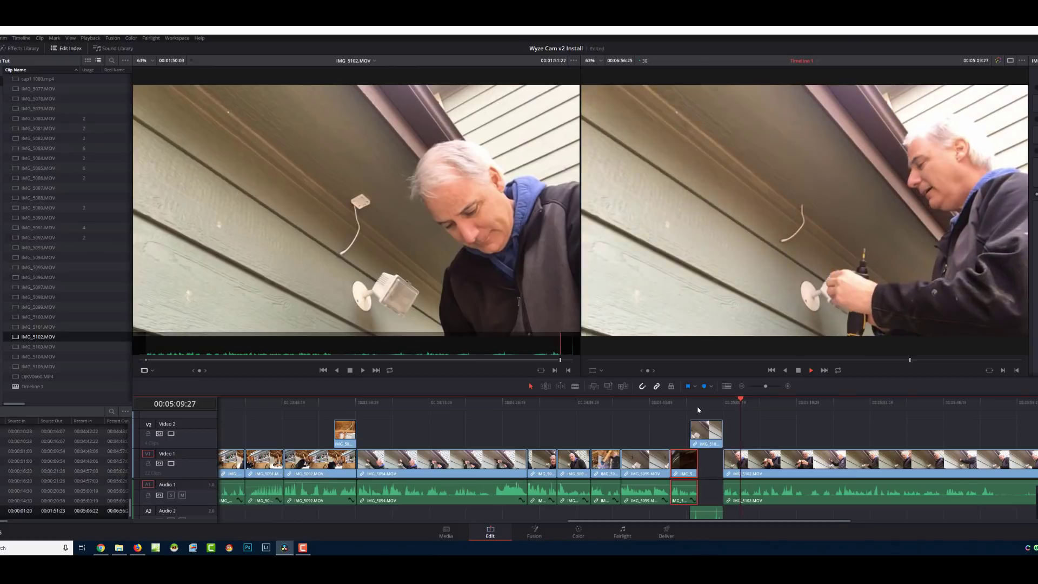
- Keep playing the IMG_5102.MOV clip on the timeline and stop at 00:05:56:16
scroll(730, 414, down, 2)
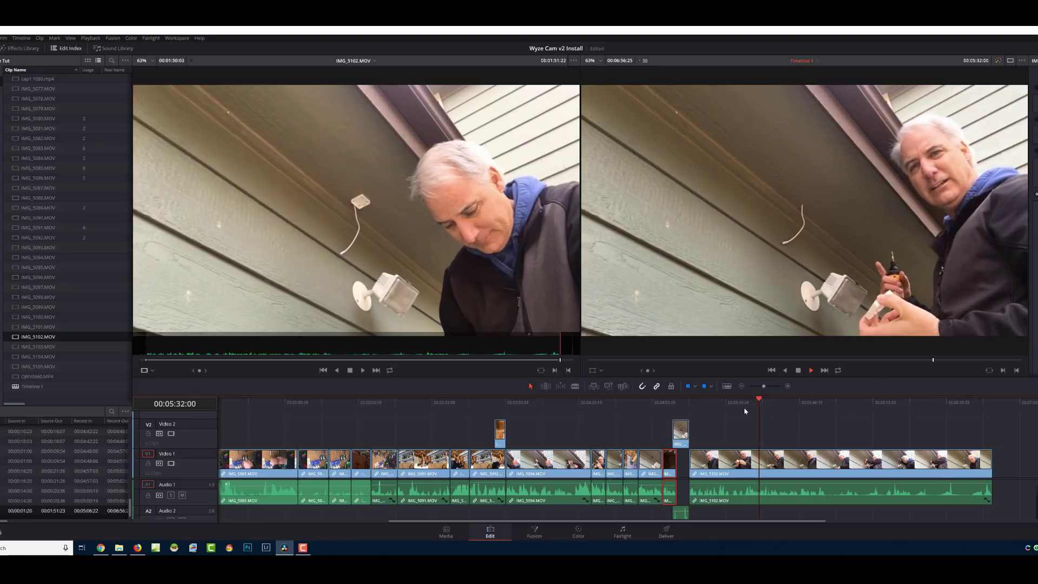
key(ctrl+equal)
key(ctrl+equal)
key(space)
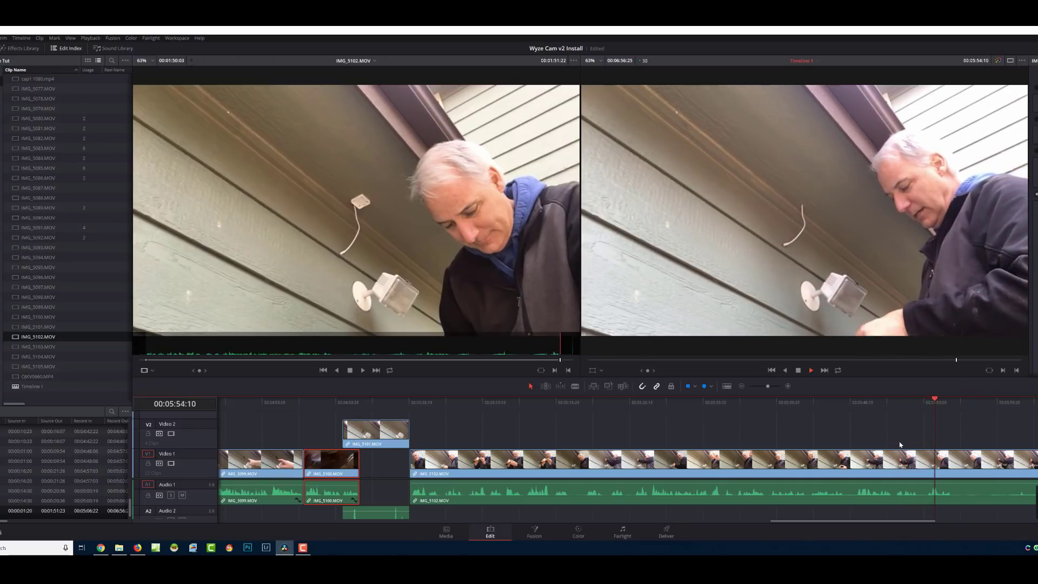
key(ctrl+minus)
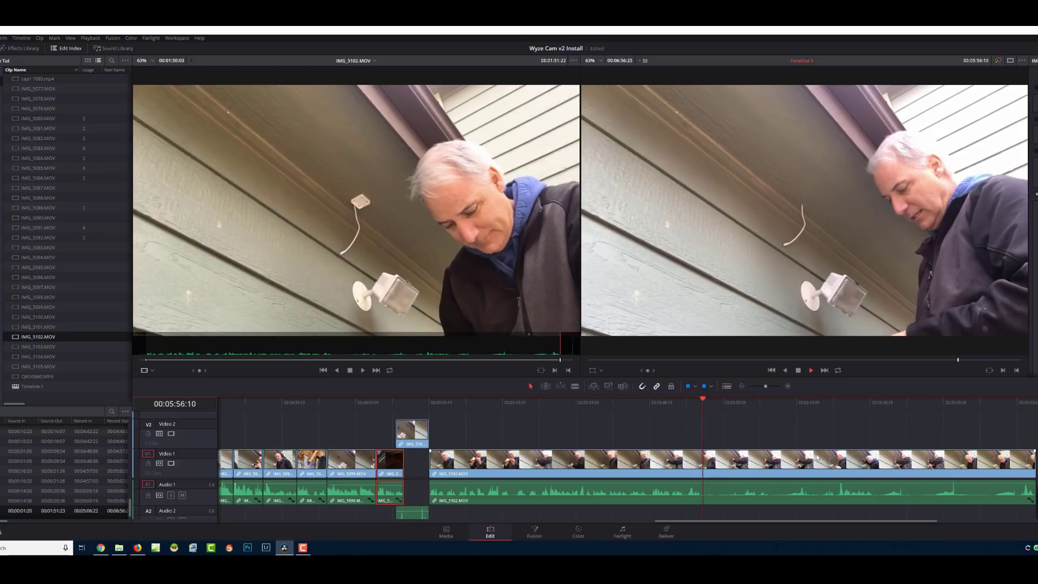
key(space)
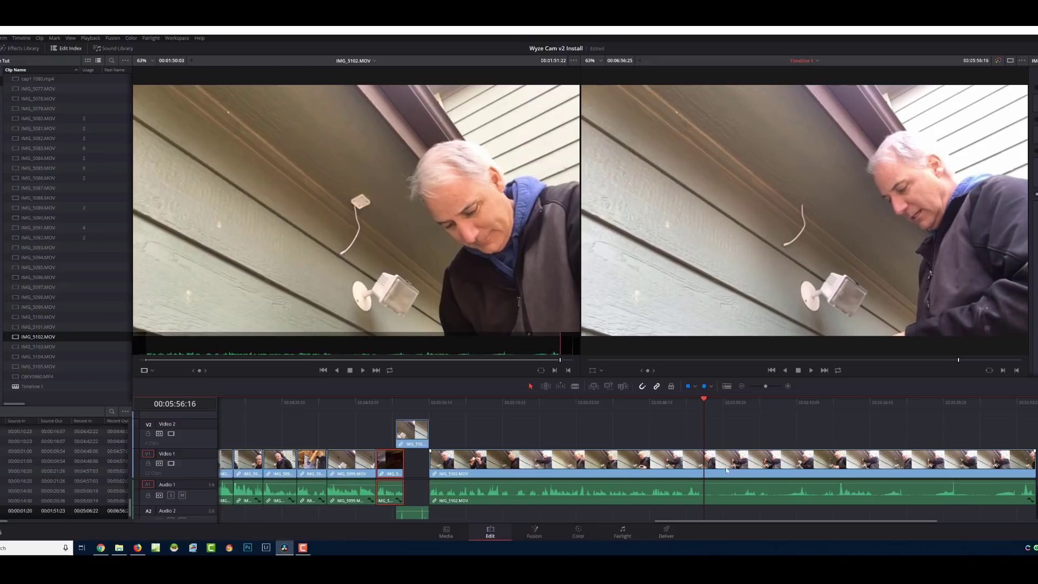
- Replay IMG_5102.MOV around the moment the mount is held against the soffit and split the clip at 00:05:26:06
click(535, 407)
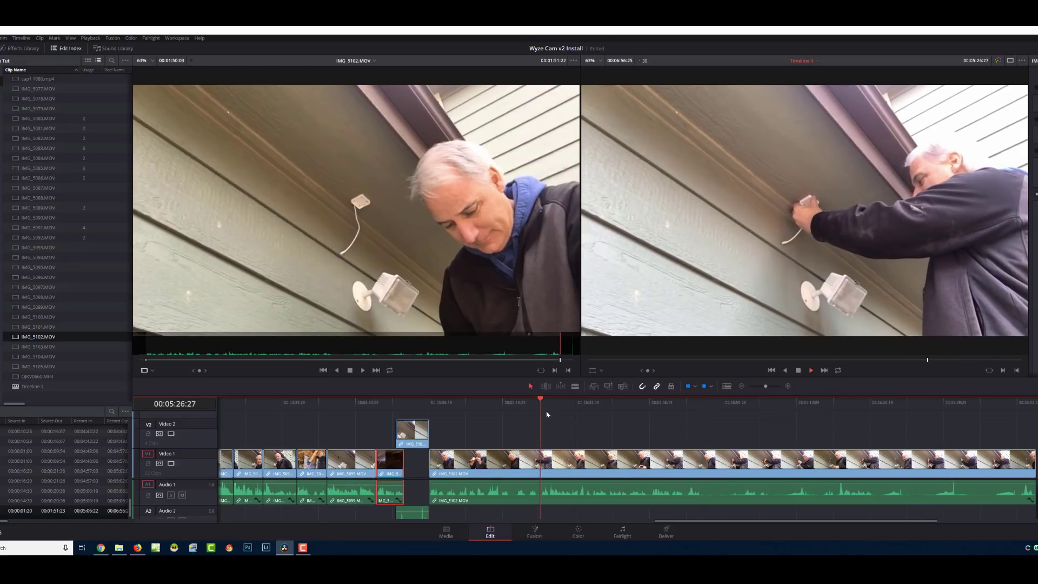
key(space)
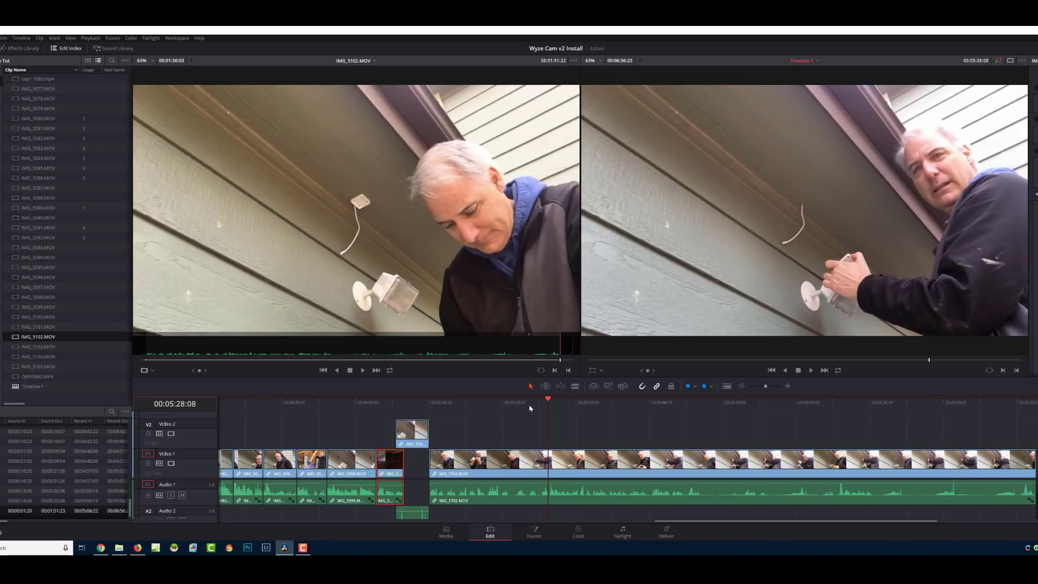
click(530, 406)
key(space)
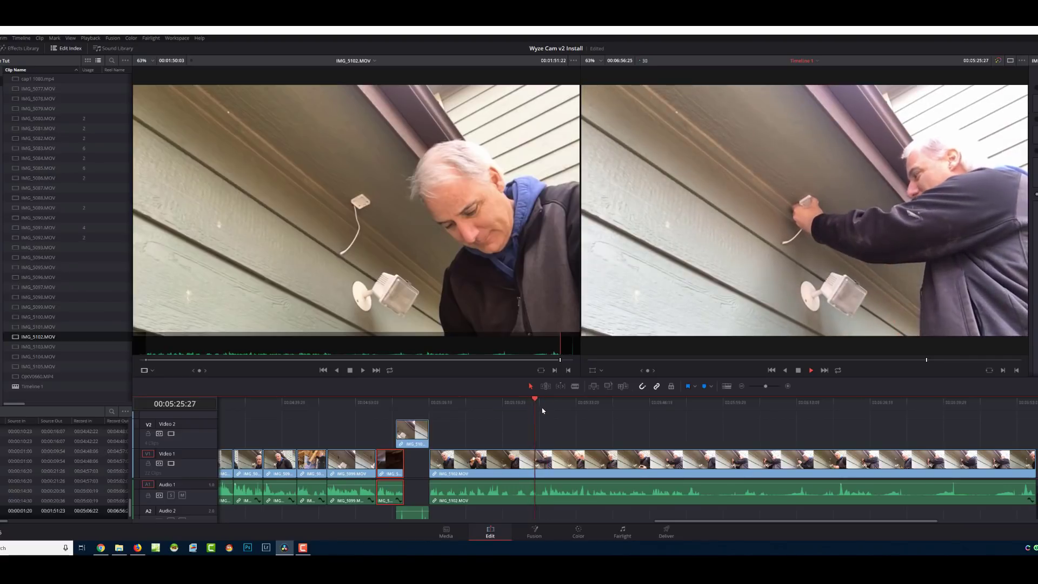
click(557, 438)
key(ctrl+b)
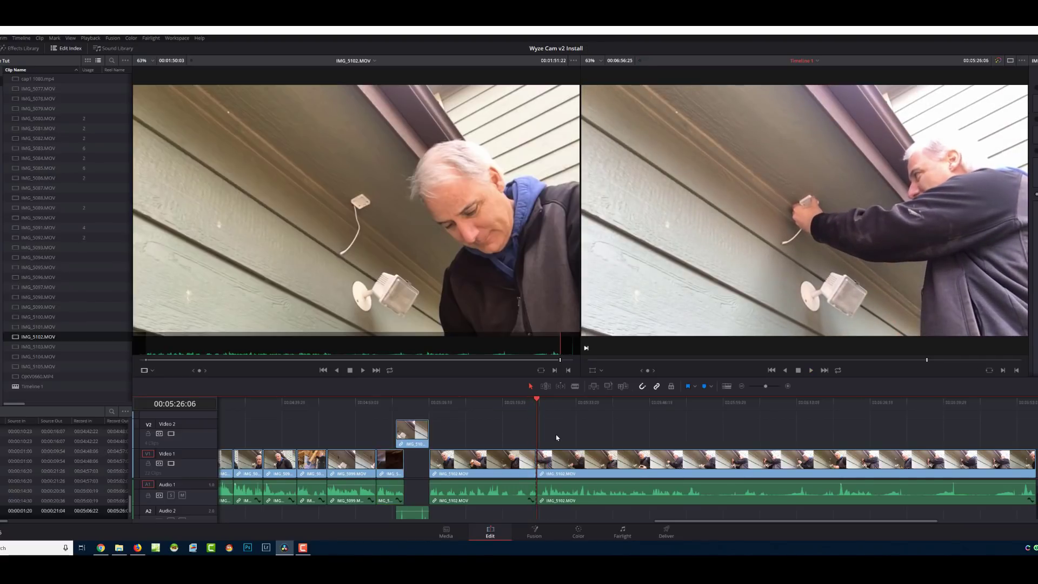
- Ripple trim the start of the second IMG_5102.MOV piece to 00:06:03:27 and play across the cut
drag(671, 417, 744, 418)
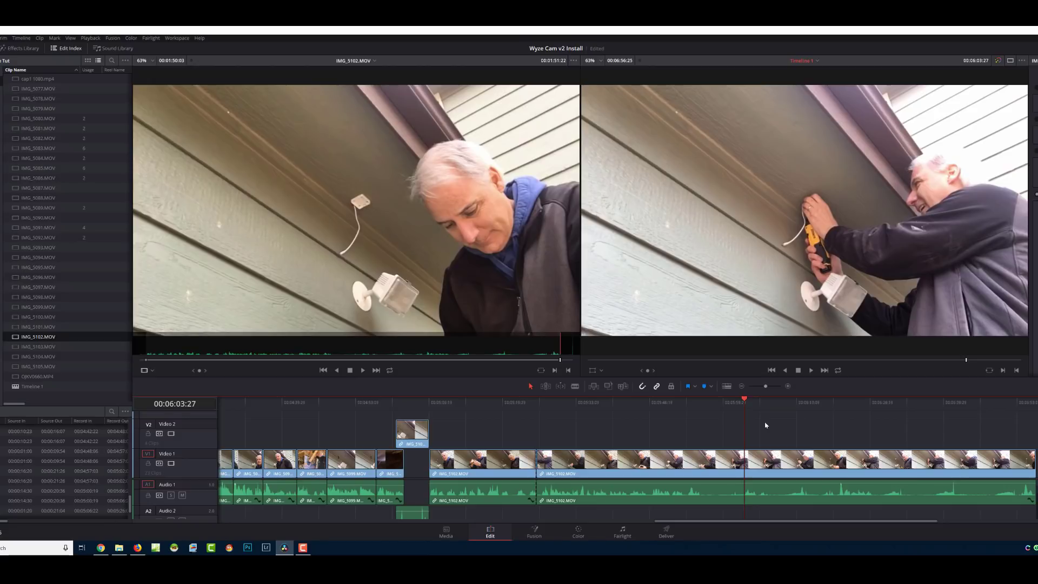
key(ctrl+shift+bracketleft)
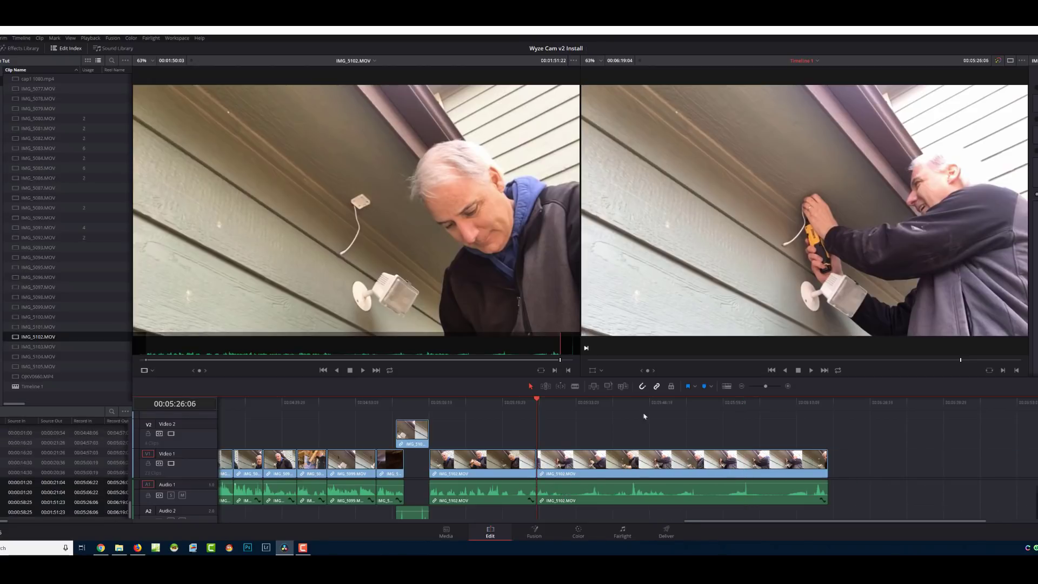
click(530, 403)
key(space)
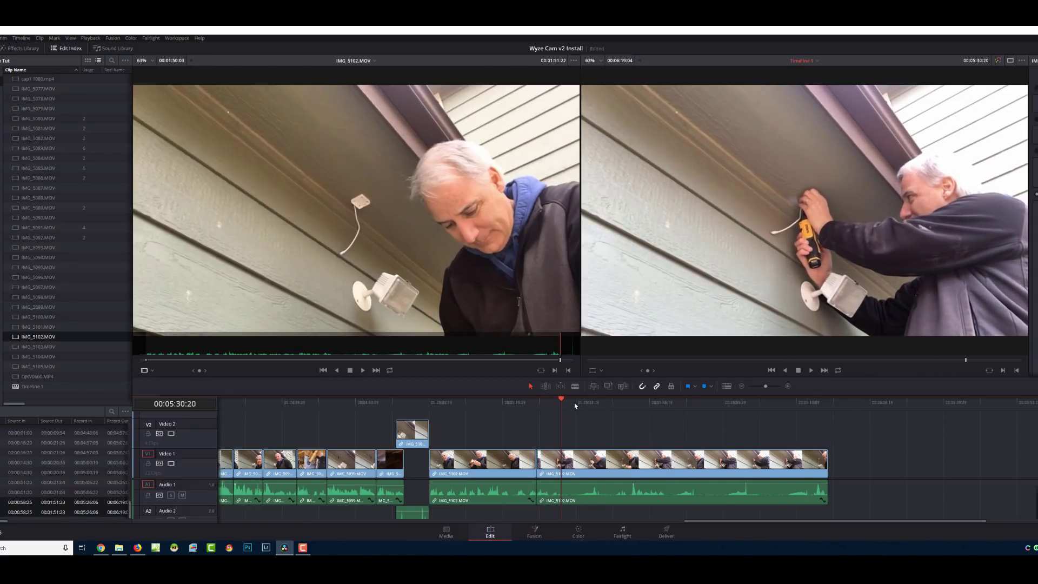
- Ripple trim the start of the second IMG_5102.MOV piece again to 00:05:32:21 and replay the cut
click(573, 405)
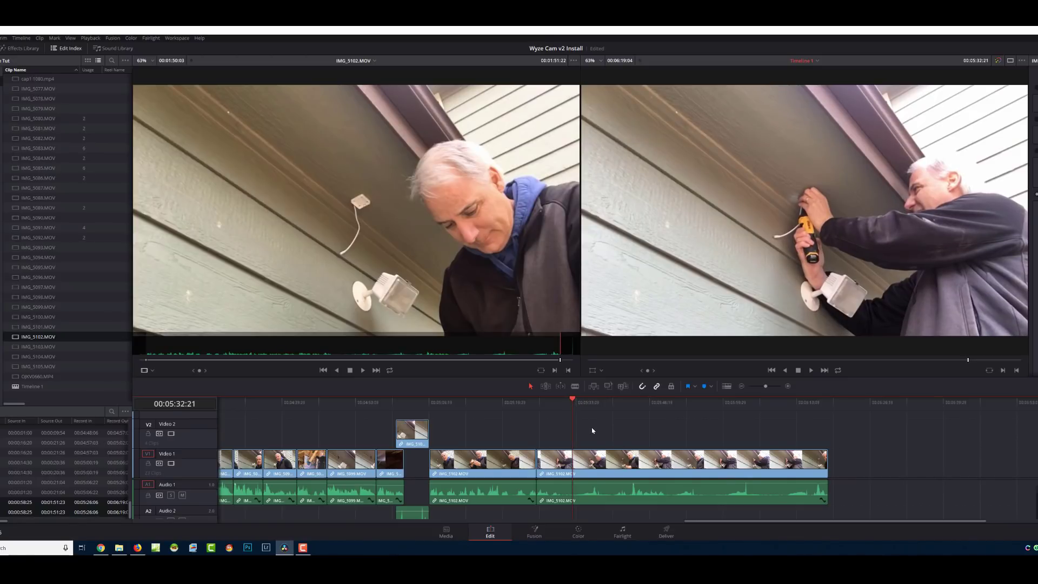
key(ctrl+shift+bracketleft)
key(space)
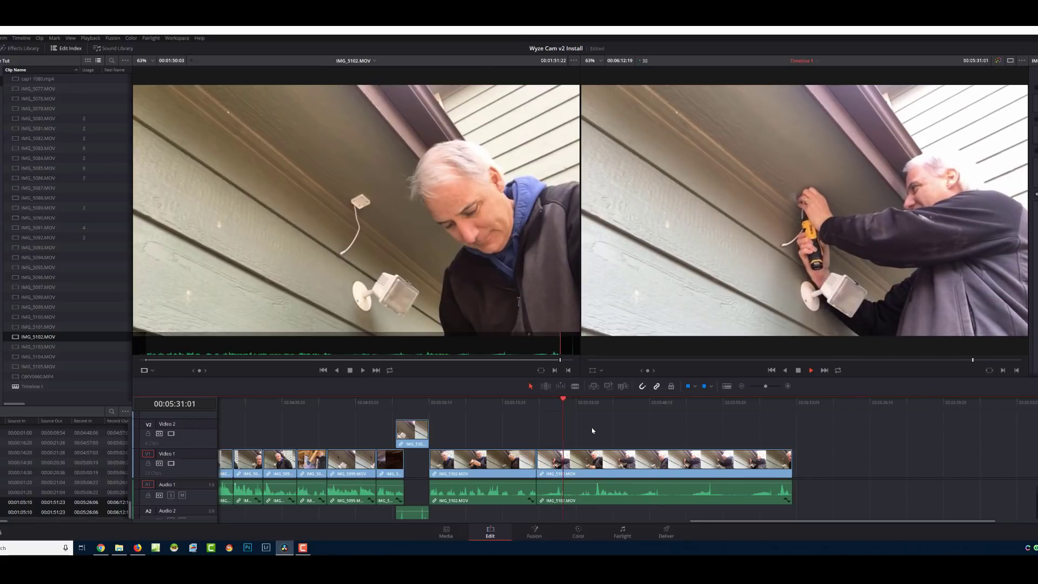
- Split IMG_5102.MOV on the timeline at 00:05:31:04 and ripple trim the start of the following piece to 00:05:45:03
key(space)
key(ctrl+b)
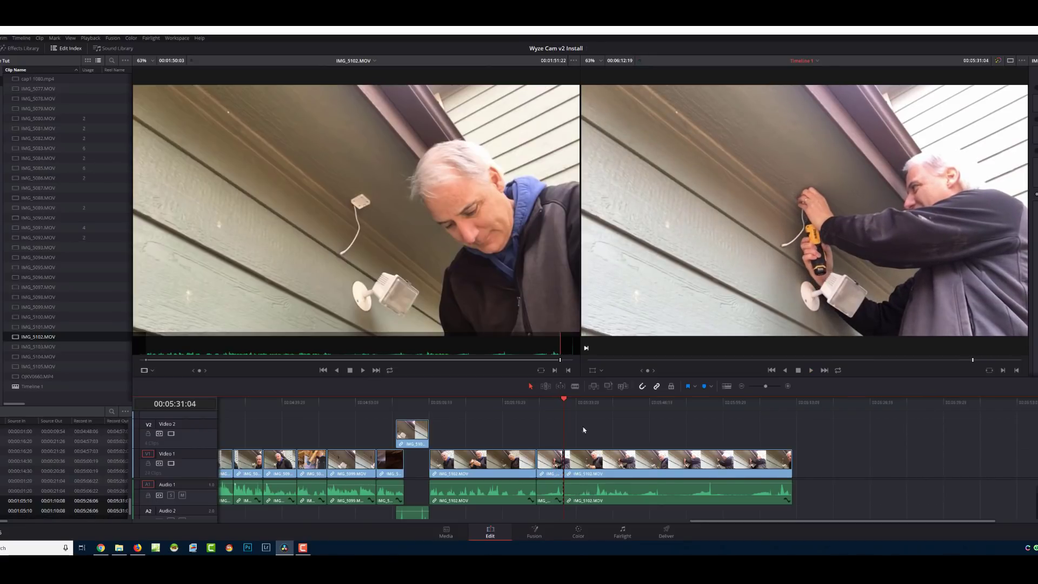
drag(570, 409, 641, 415)
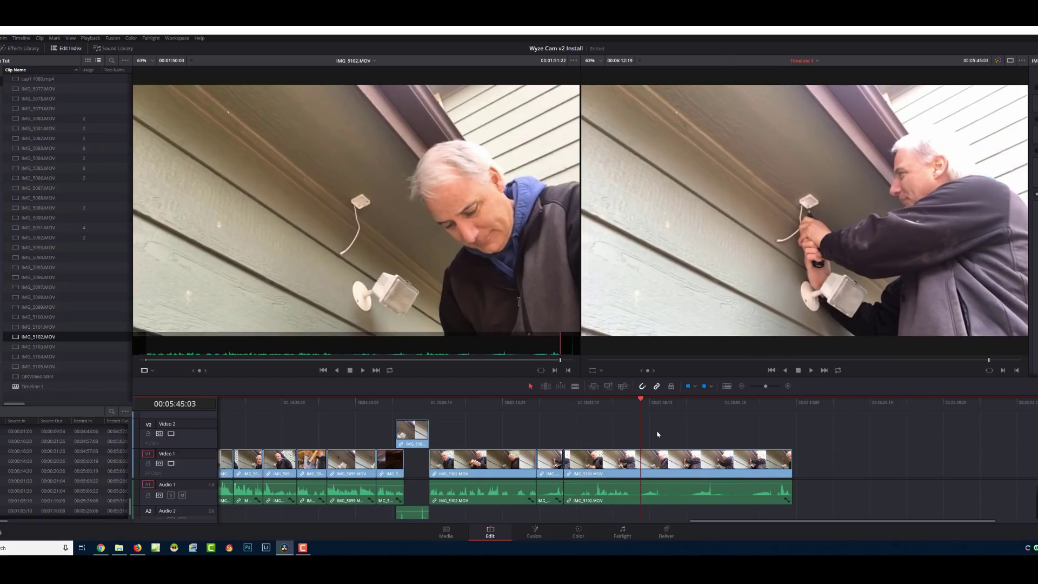
key(ctrl+shift+bracketleft)
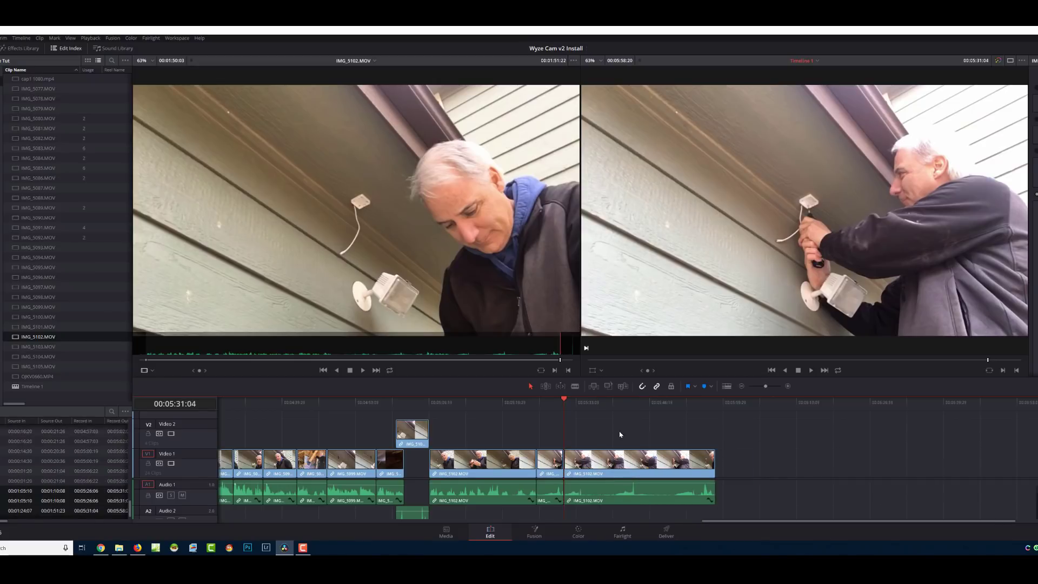
- Split the remaining IMG_5102.MOV at 00:05:34:23 and 00:05:38:19, ripple trimming each following piece's start, the last one to 00:05:45:15
drag(603, 407, 584, 408)
drag(589, 408, 643, 417)
key(ctrl+shift+bracketleft)
key(ctrl+b)
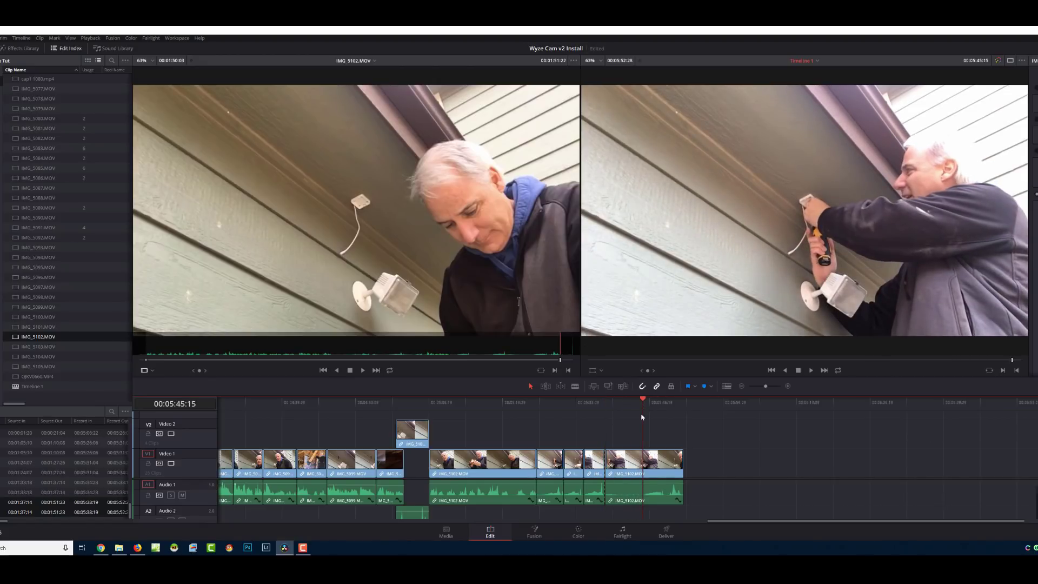
key(ctrl+shift+bracketright)
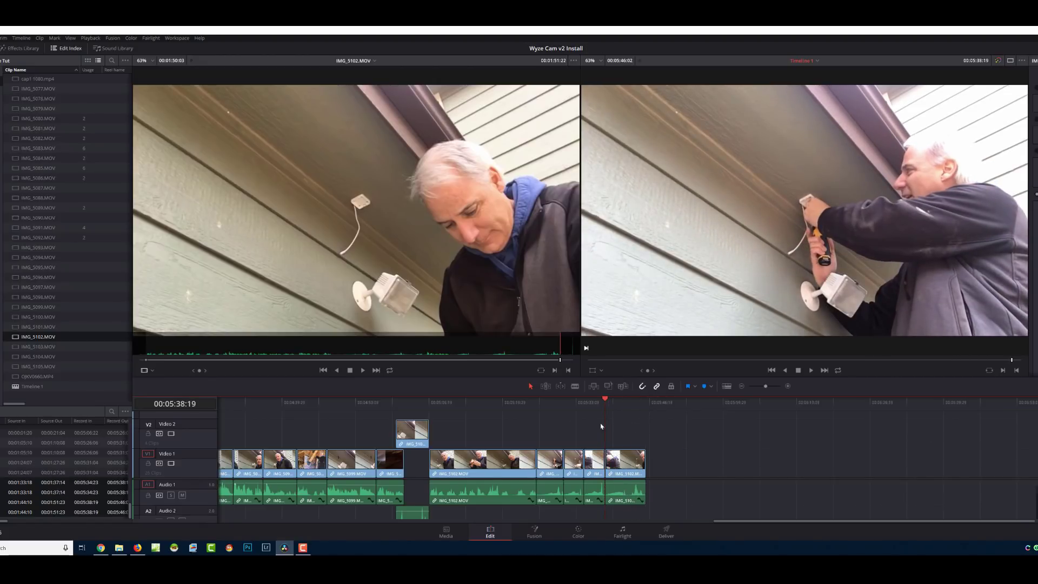
- Play the shortened IMG_5102.MOV pieces from 00:05:26:06 and stop at 00:05:45:21
click(536, 405)
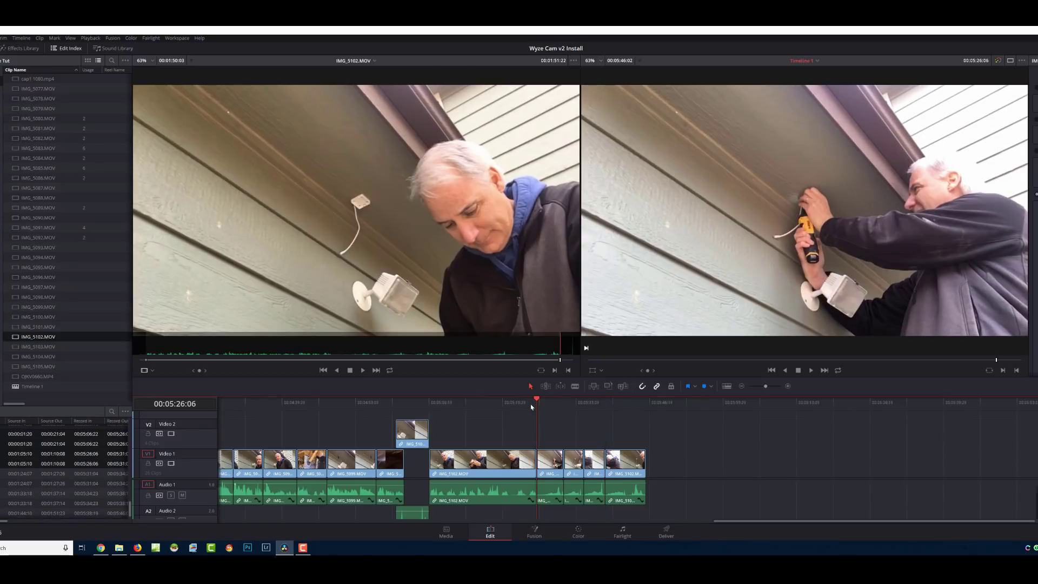
key(space)
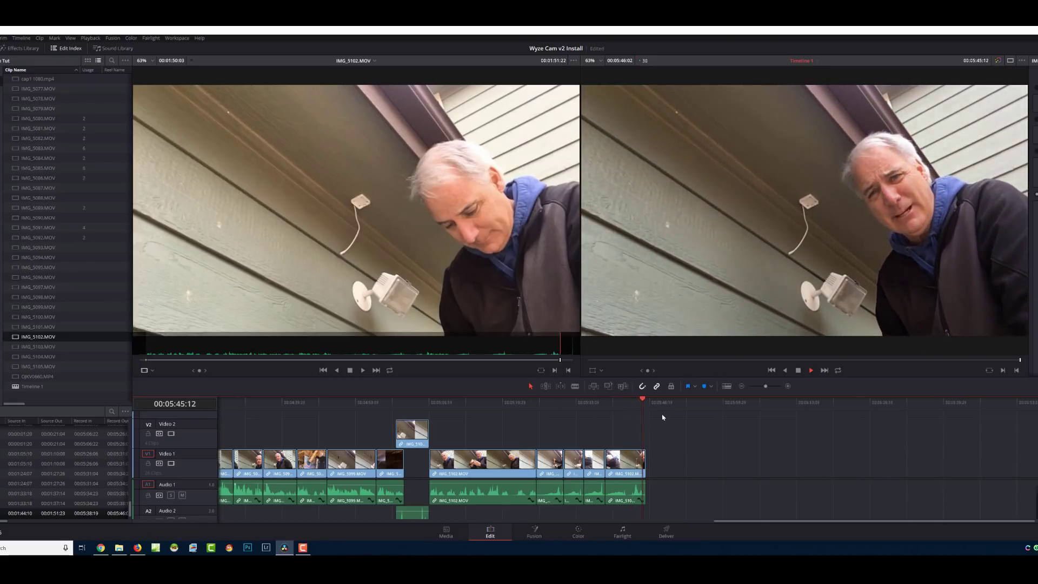
key(space)
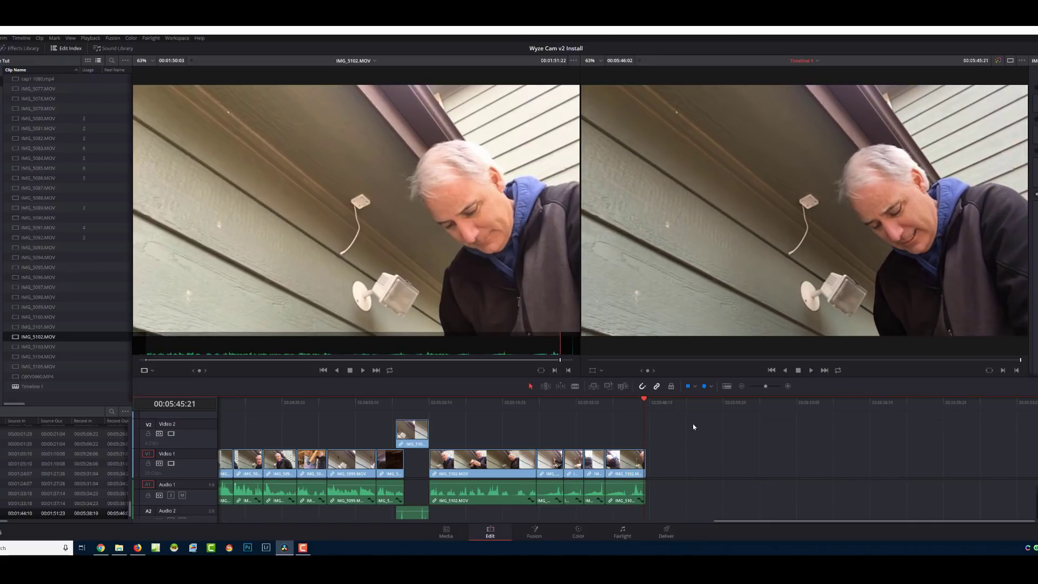
- Load IMG_5103.MOV for source viewing and update the usage data of the clips in the bin
click(39, 349)
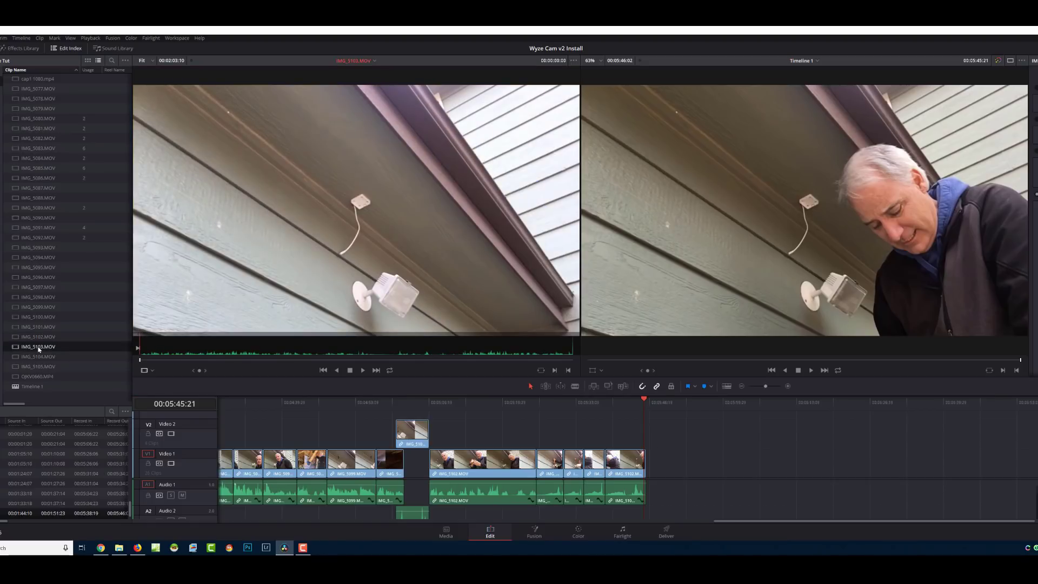
right_click(38, 349)
click(62, 326)
- Mark IMG_5103.MOV from 00:00:02:00 to 00:02:00:17 and place it on Video 1 directly after the last IMG_5102.MOV piece
mouse_move(152, 361)
mouse_down()
mouse_move(553, 355)
mouse_move(143, 367)
mouse_up()
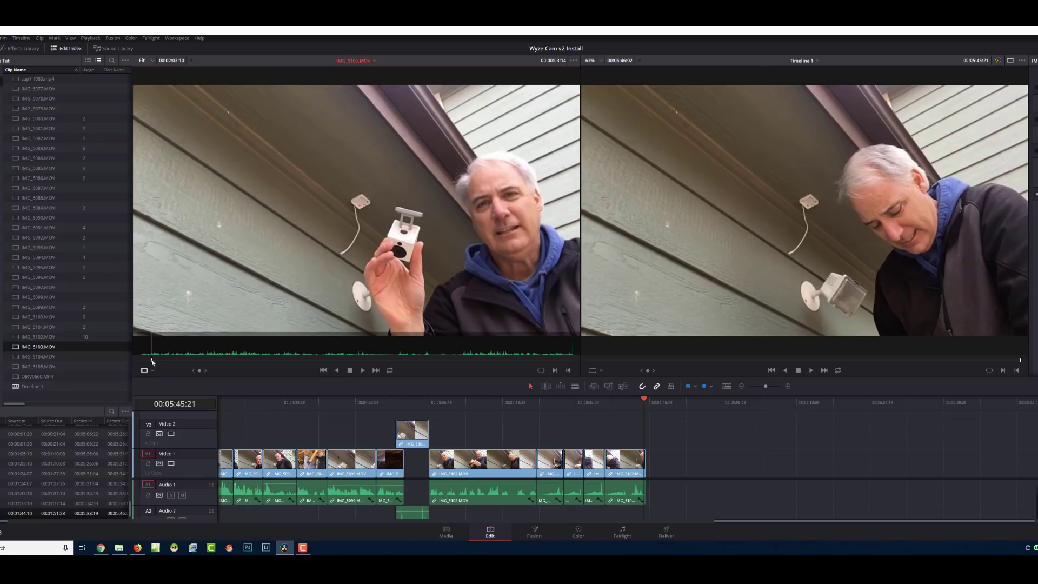
drag(153, 361, 646, 470)
key(i)
key(o)
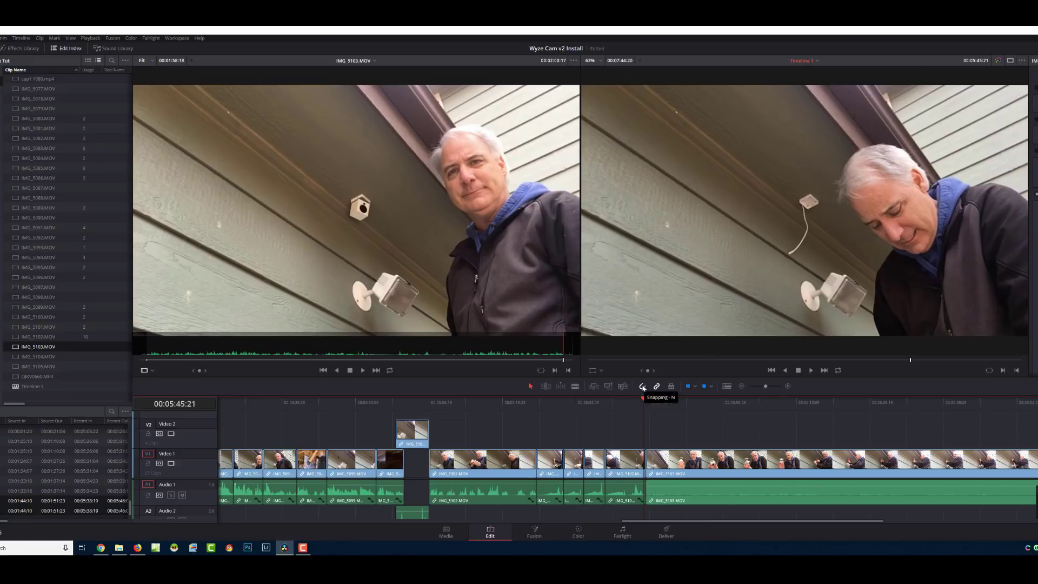
click(688, 468)
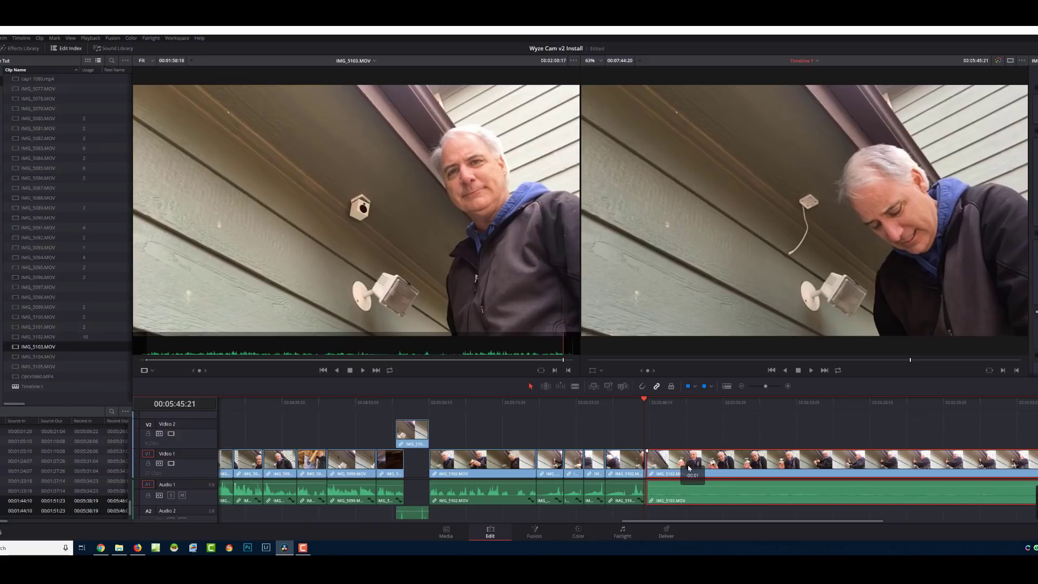
drag(688, 469, 693, 464)
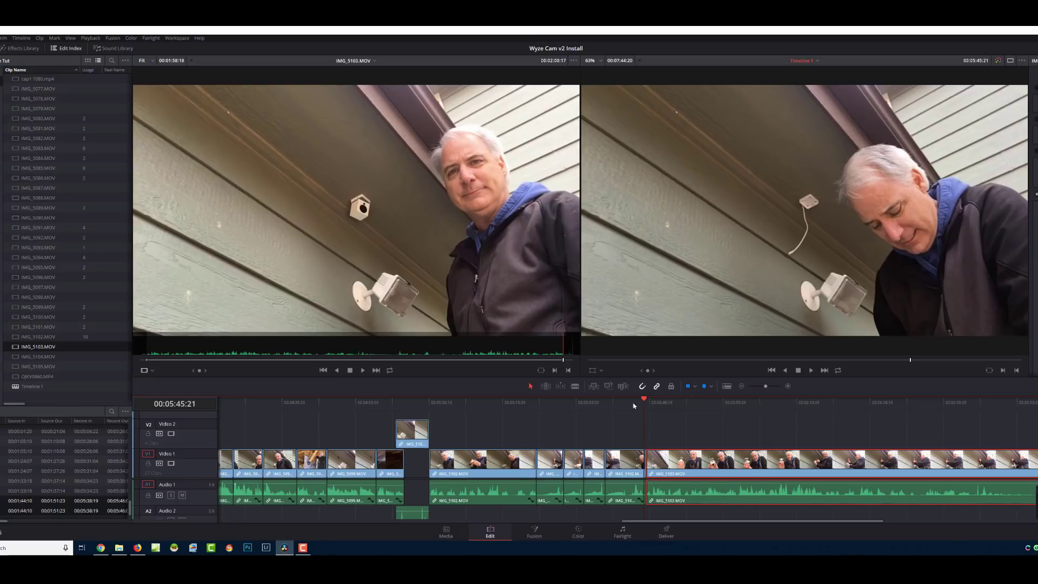
- Review IMG_5103.MOV on the timeline from its join with the previous clip and split it at 00:06:45:03
key(/)
key(ctrl+minus)
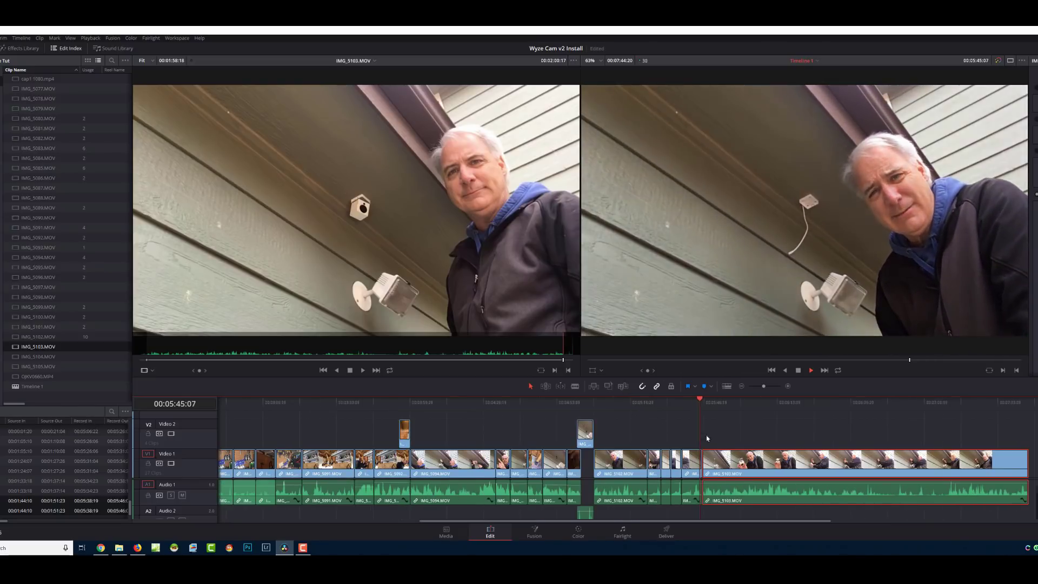
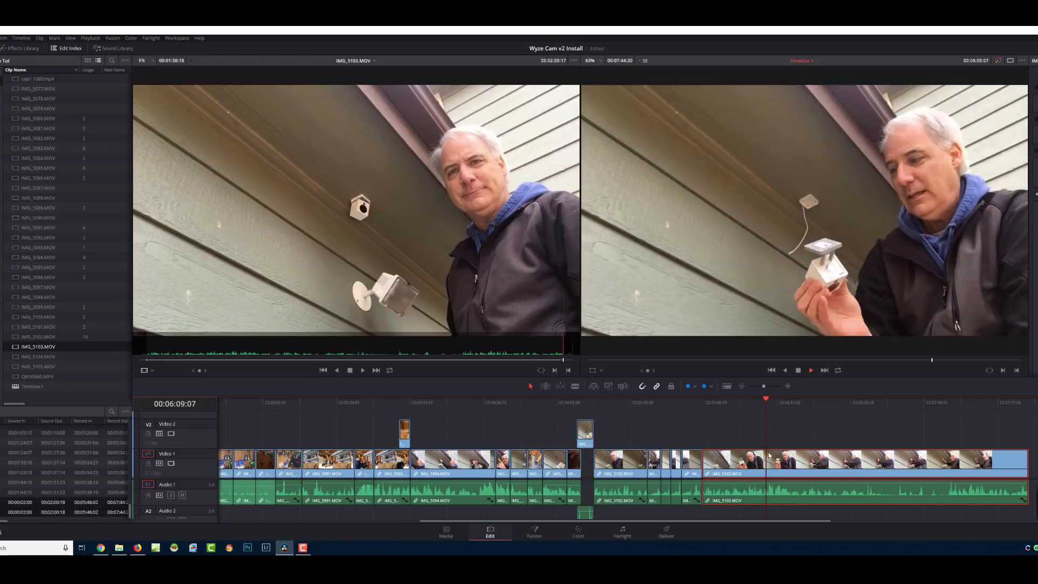
key(space)
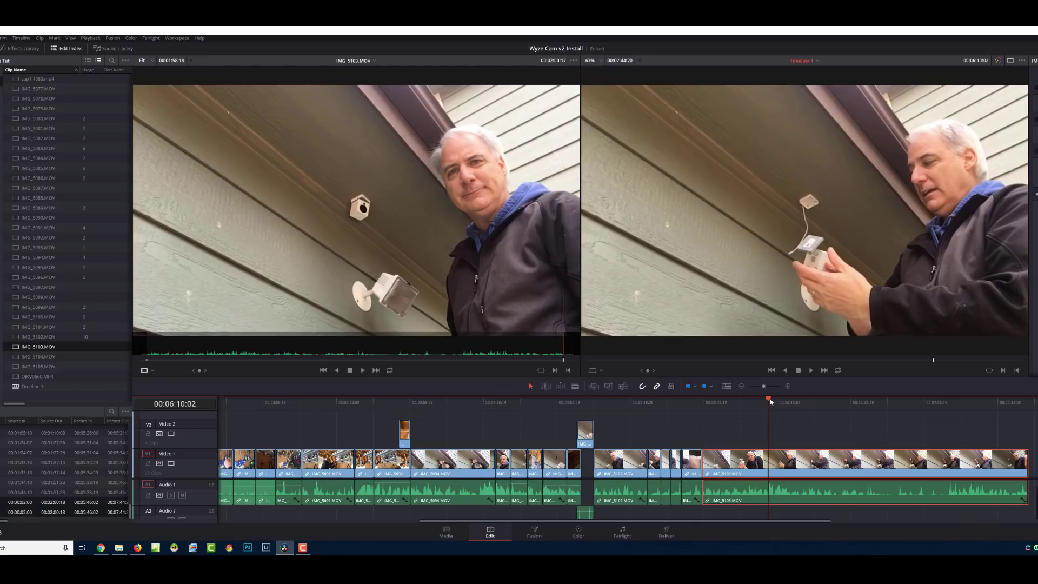
key(space)
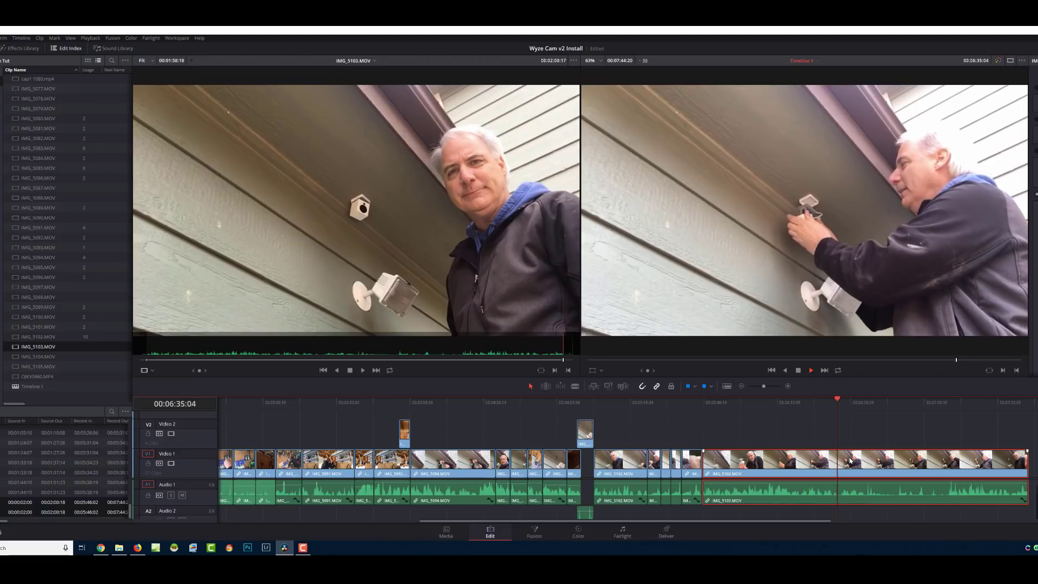
drag(843, 402, 847, 401)
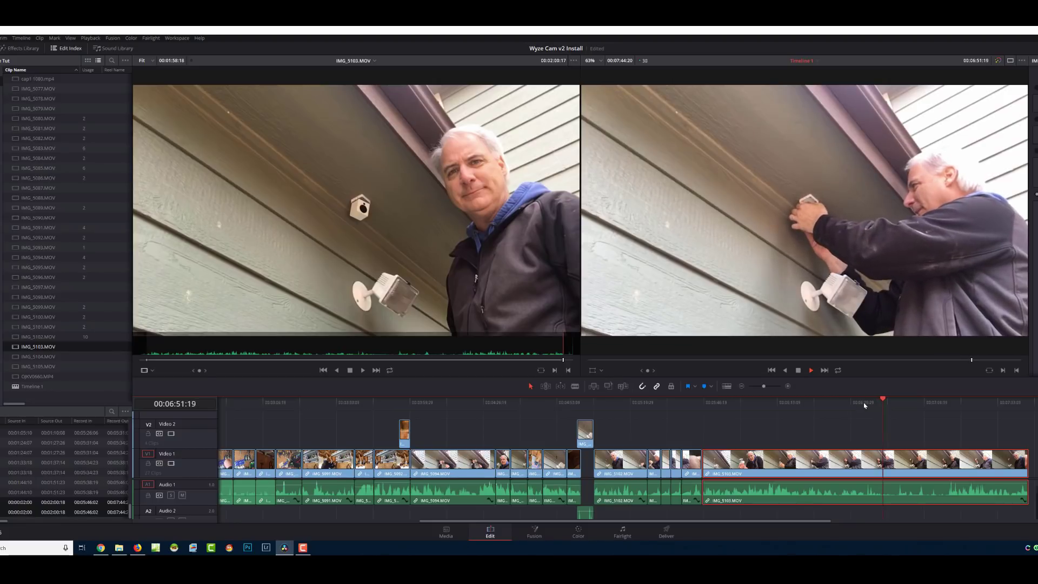
key(space)
click(862, 405)
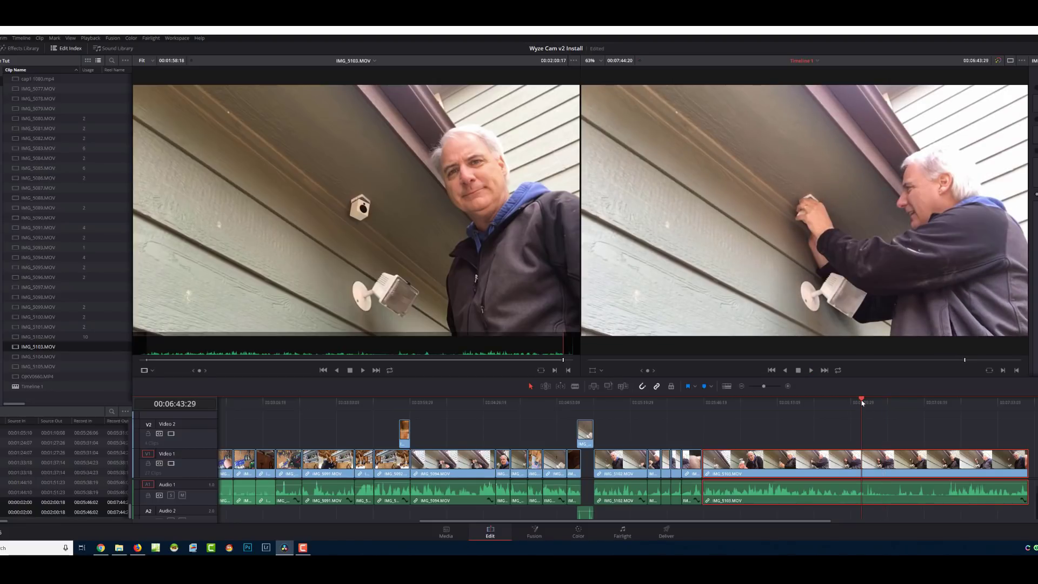
drag(863, 403, 862, 403)
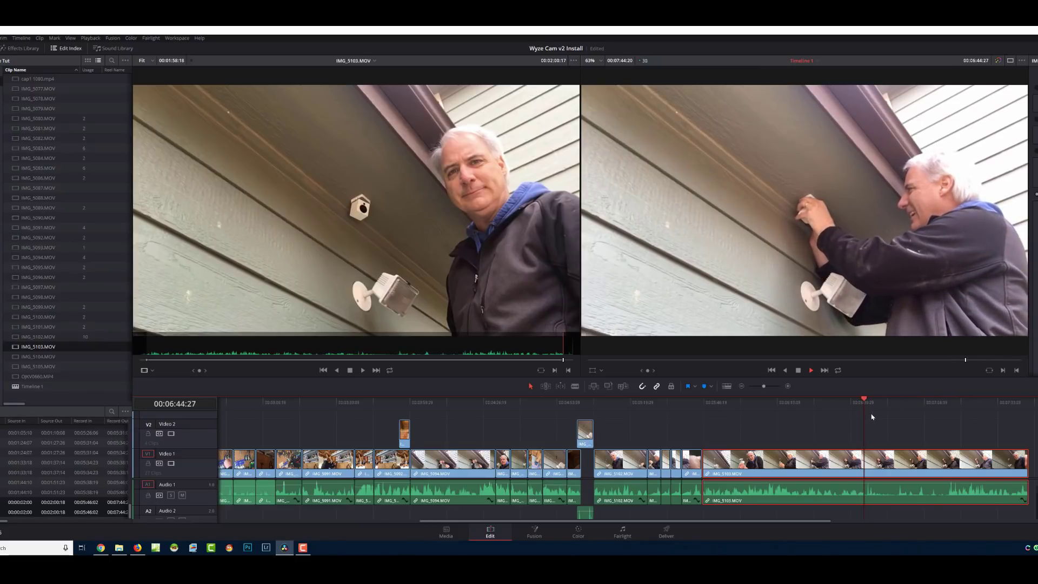
key(ctrl+b)
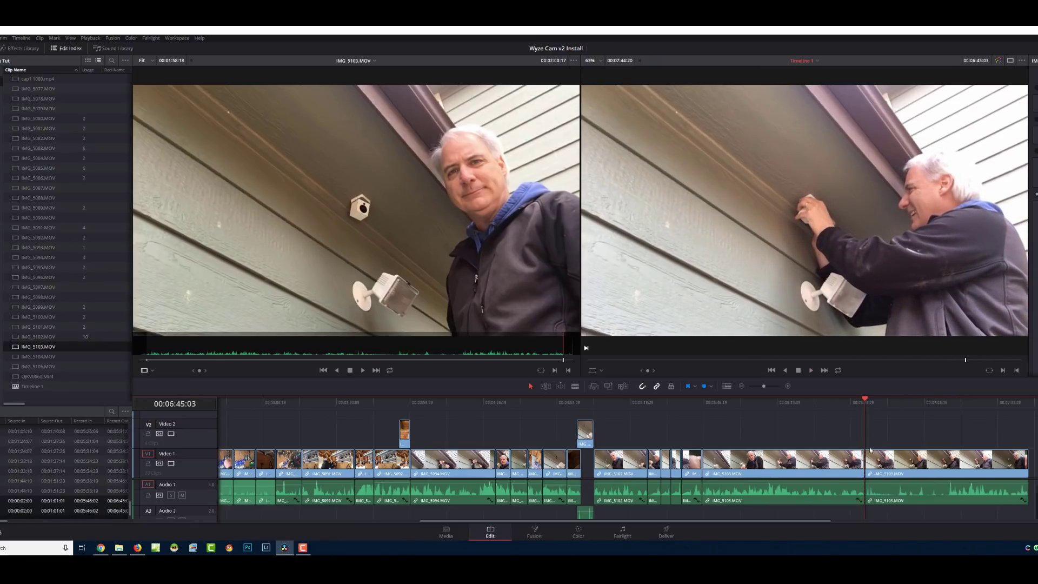
- Ripple trim the start of the second IMG_5103.MOV piece to 00:06:54:23, play across the cut, and trim it again to 00:06:47:05
drag(866, 401, 892, 412)
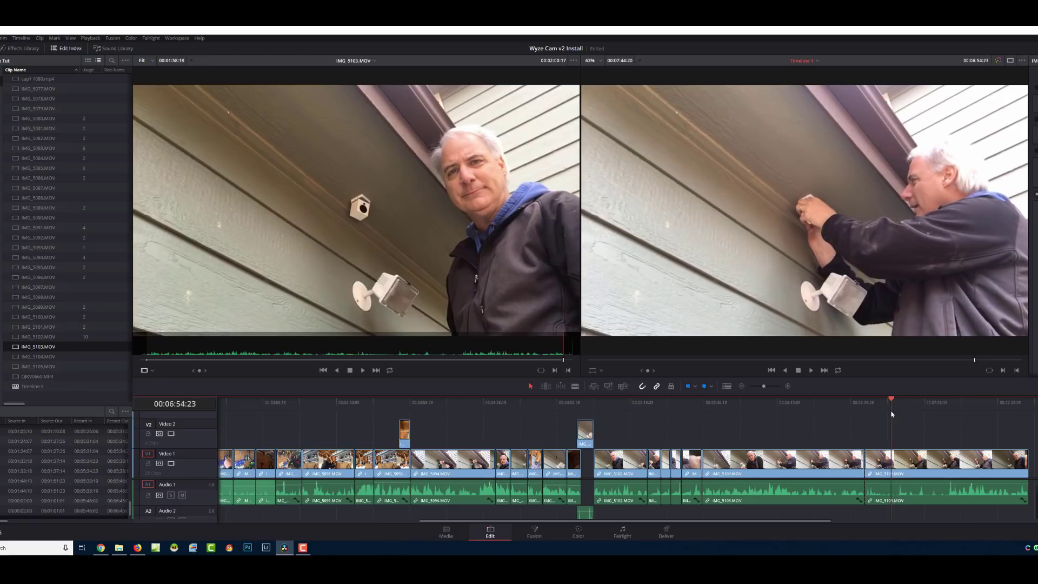
key(ctrl+shift+bracketleft)
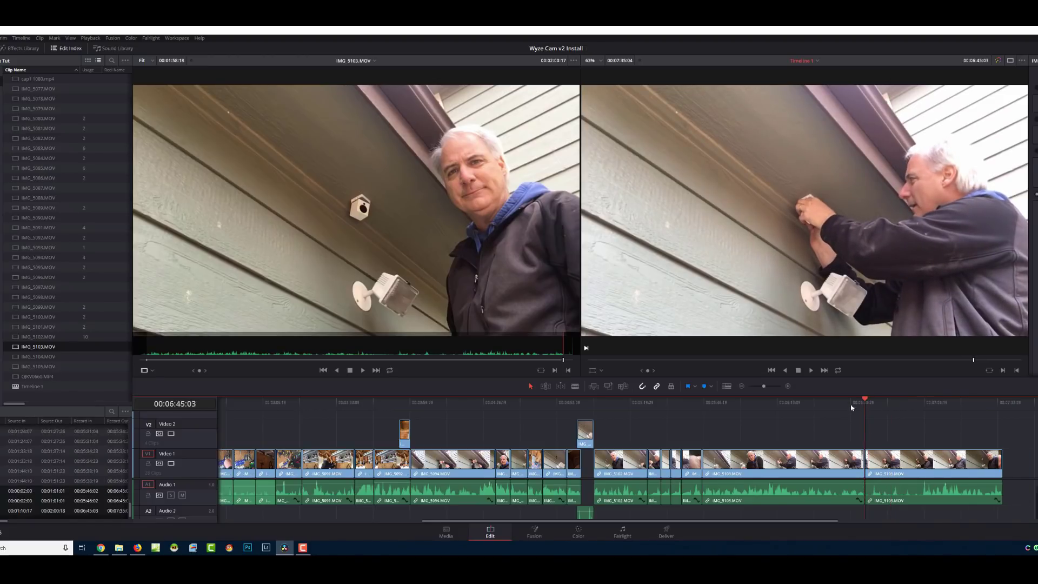
key(slash)
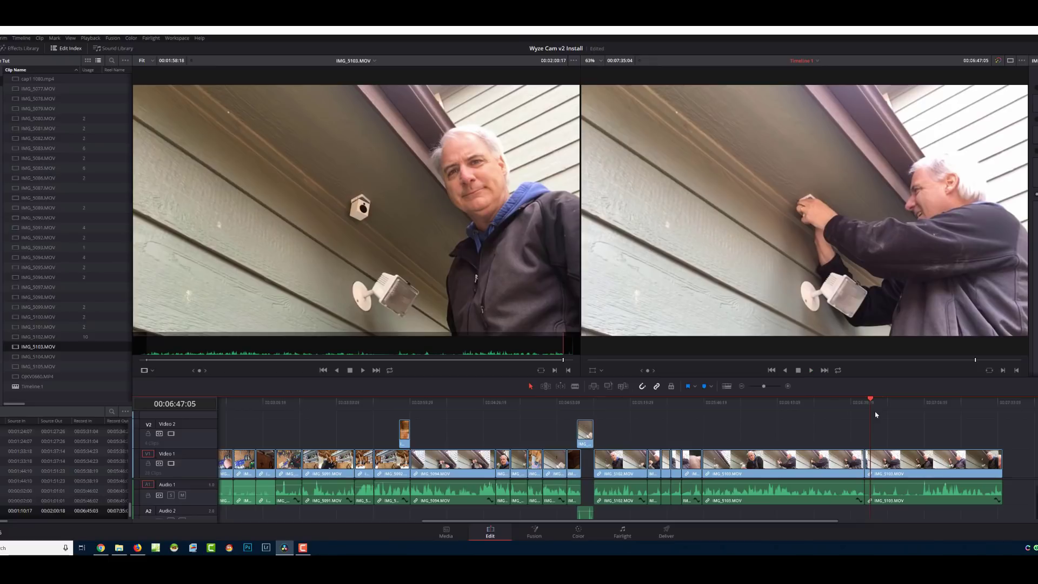
key(ctrl+shift+bracketleft)
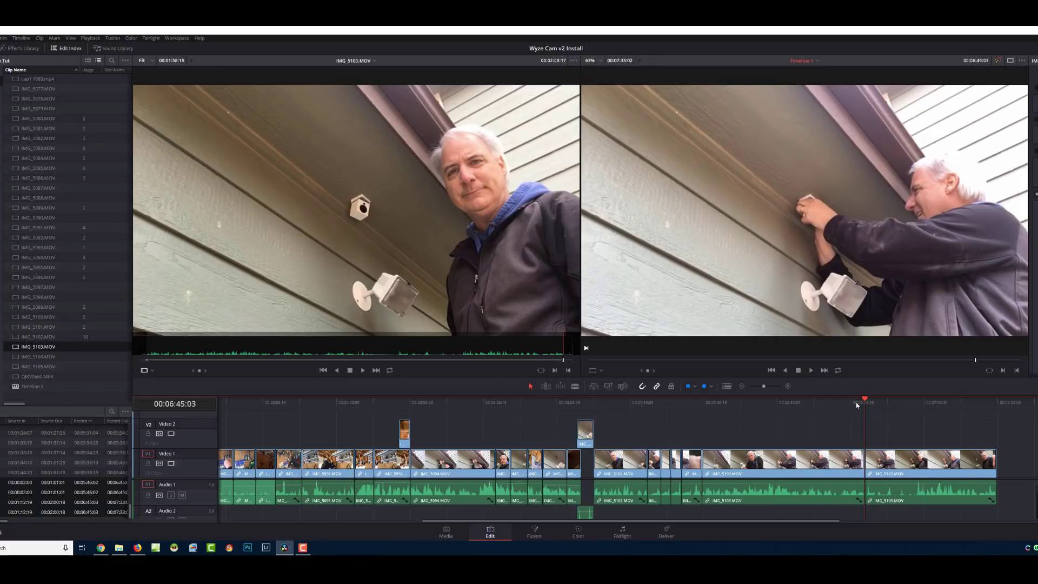
- Replay the IMG_5103.MOV cut until 00:06:55:07 and ripple trim the start of the second piece to 00:07:03:21
key(slash)
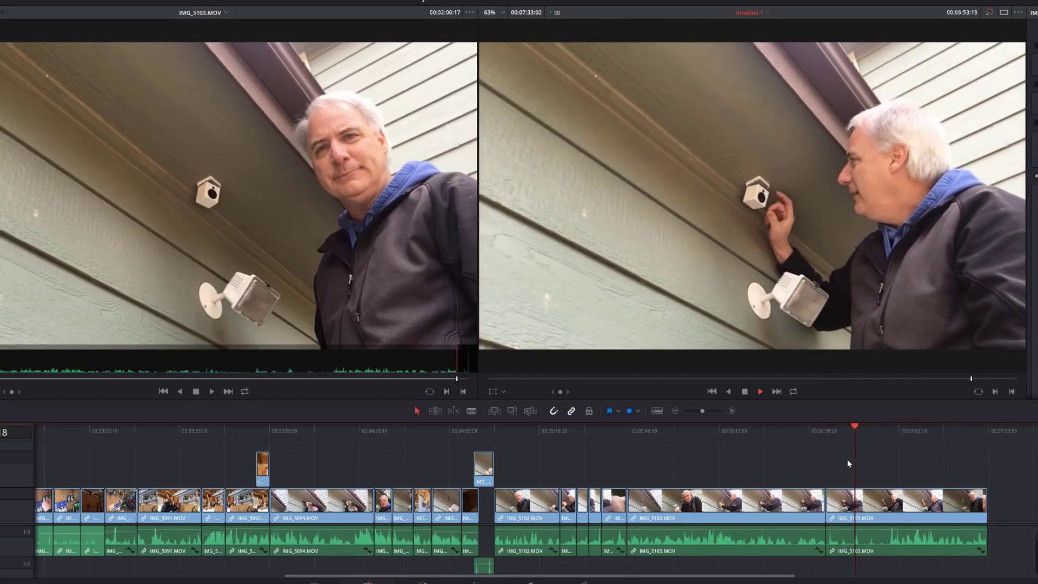
key(space)
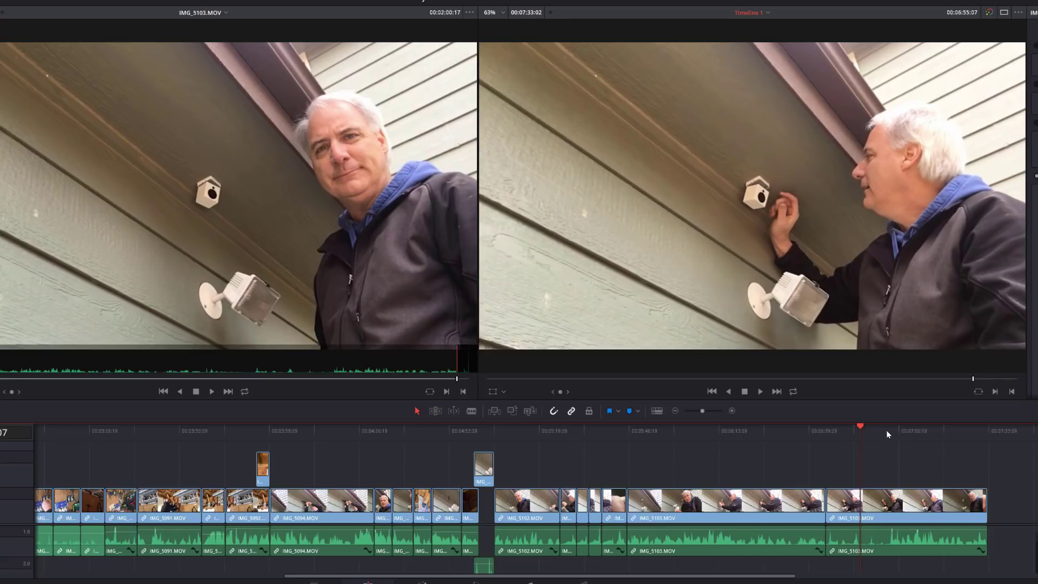
click(888, 430)
key(ctrl+b)
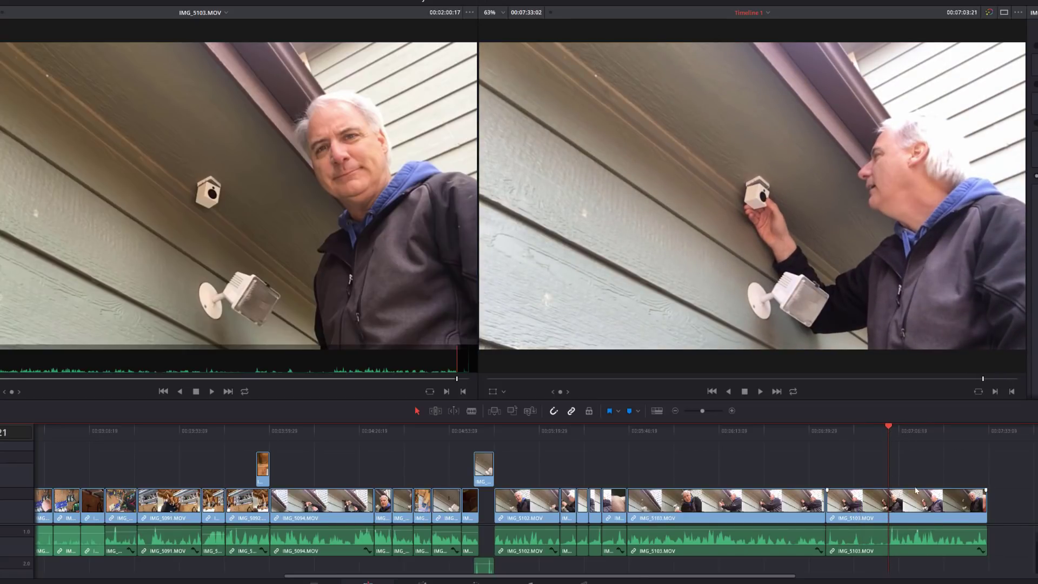
key(Delete)
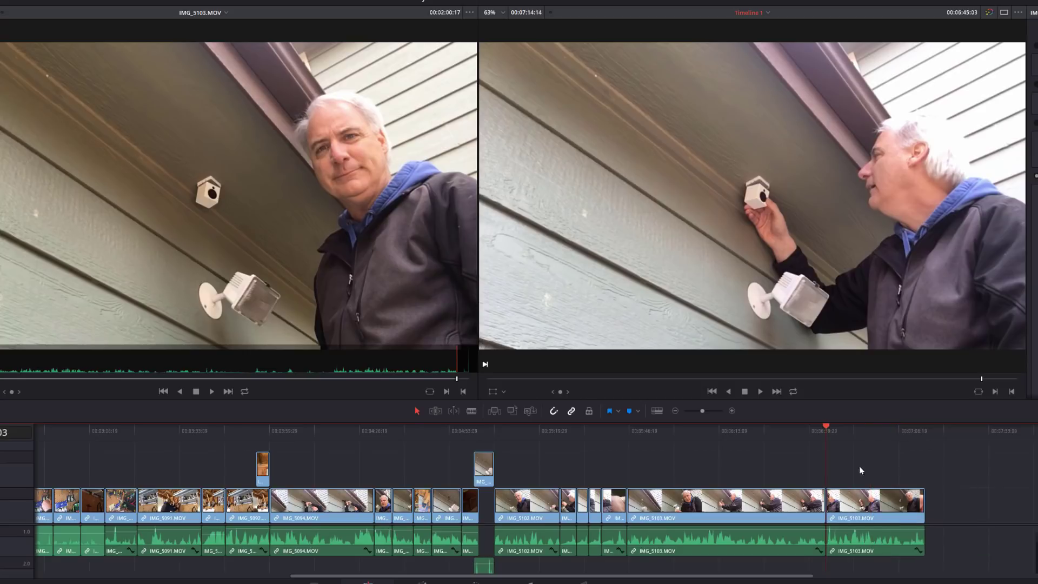
- Examine the cut between the two IMG_5103.MOV pieces by playing across it at a closer timeline scale
click(814, 431)
key(space)
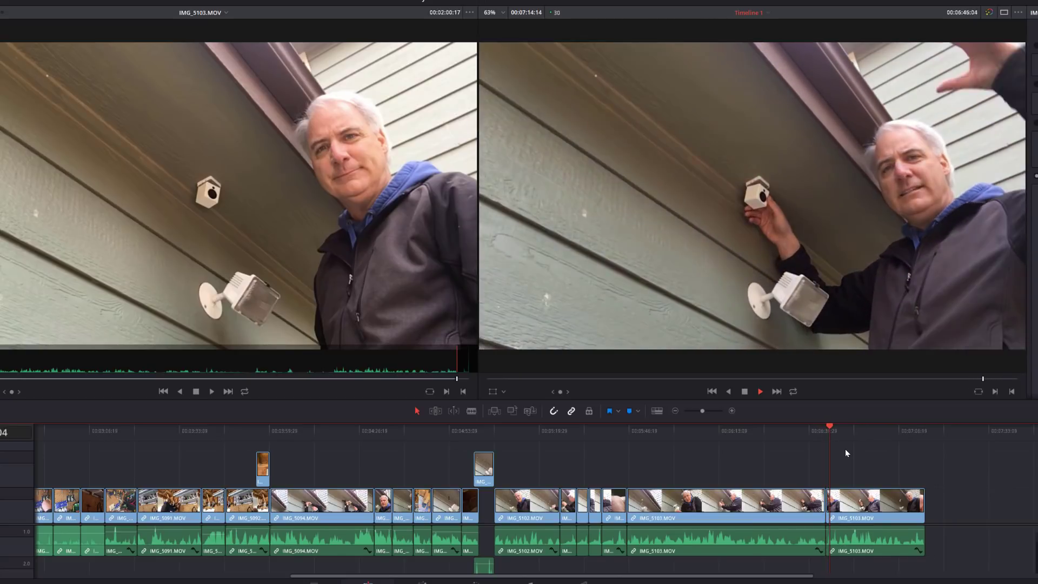
key(ctrl+equal)
key(ctrl+equal)
key(space)
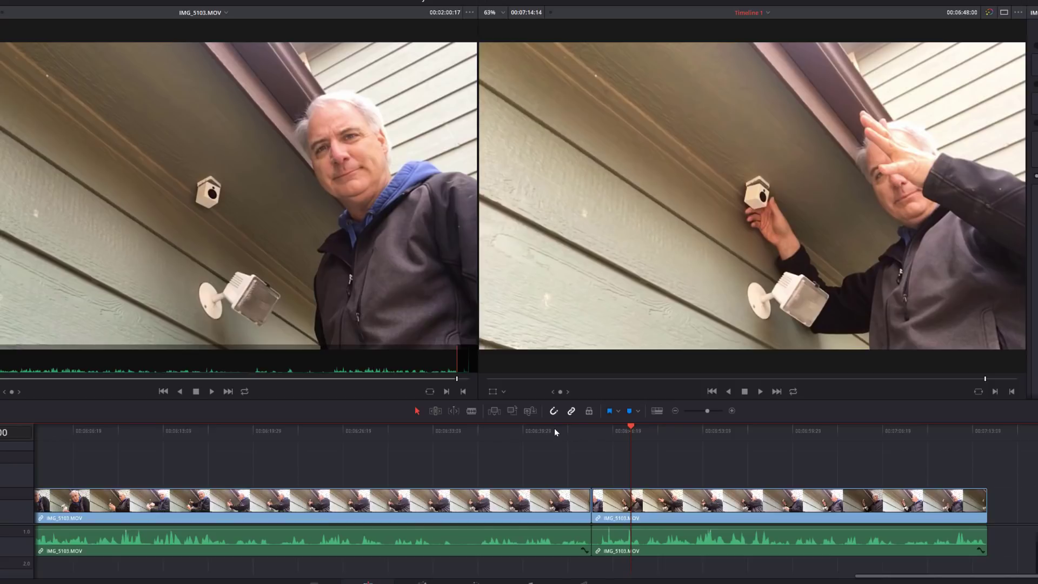
click(526, 433)
key(space)
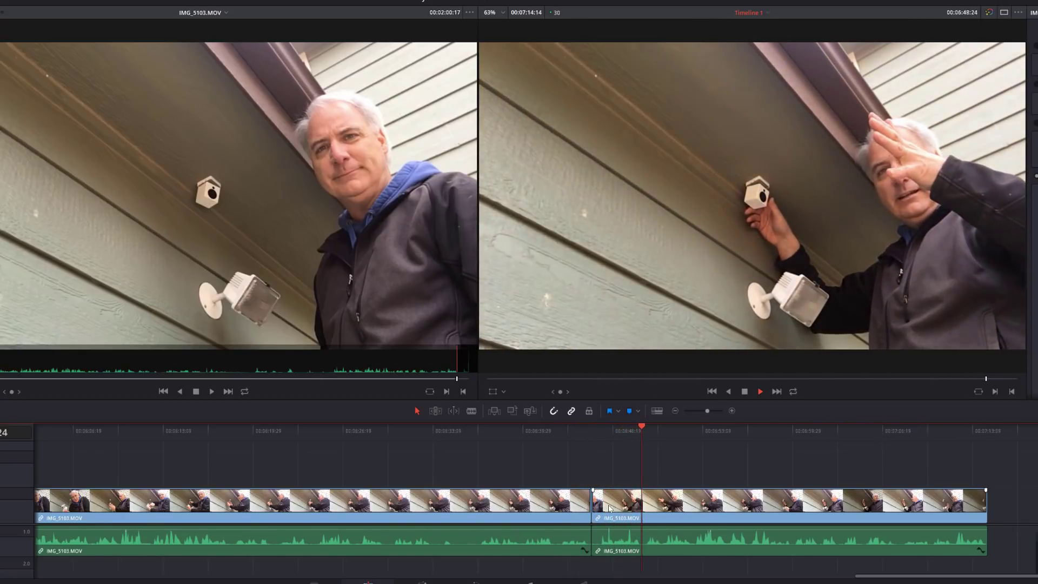
key(space)
- Play the second IMG_5103.MOV piece from its start and ripple trim its start to 00:06:45:22
key(Up)
key(space)
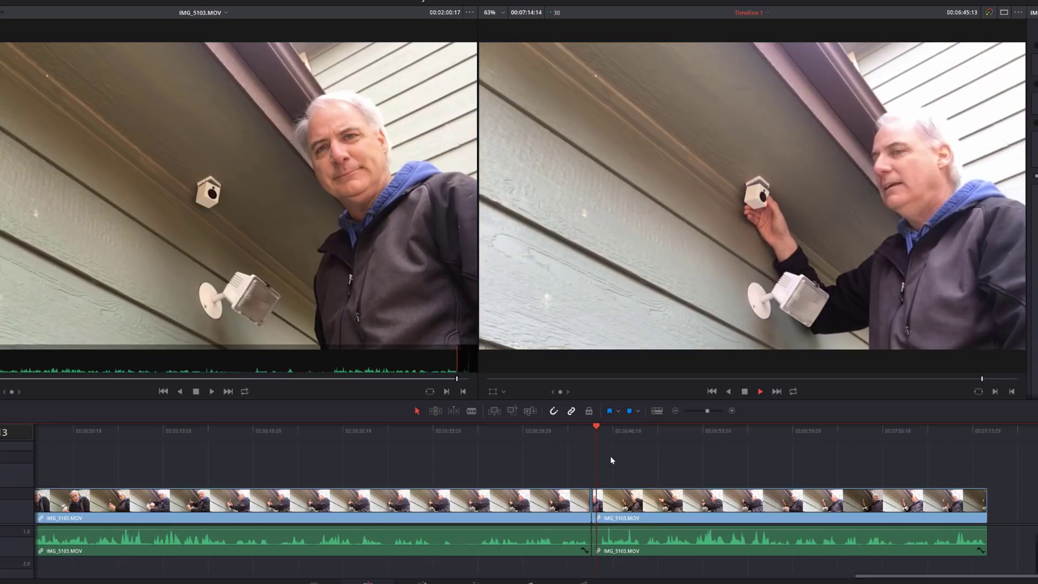
drag(599, 427, 601, 427)
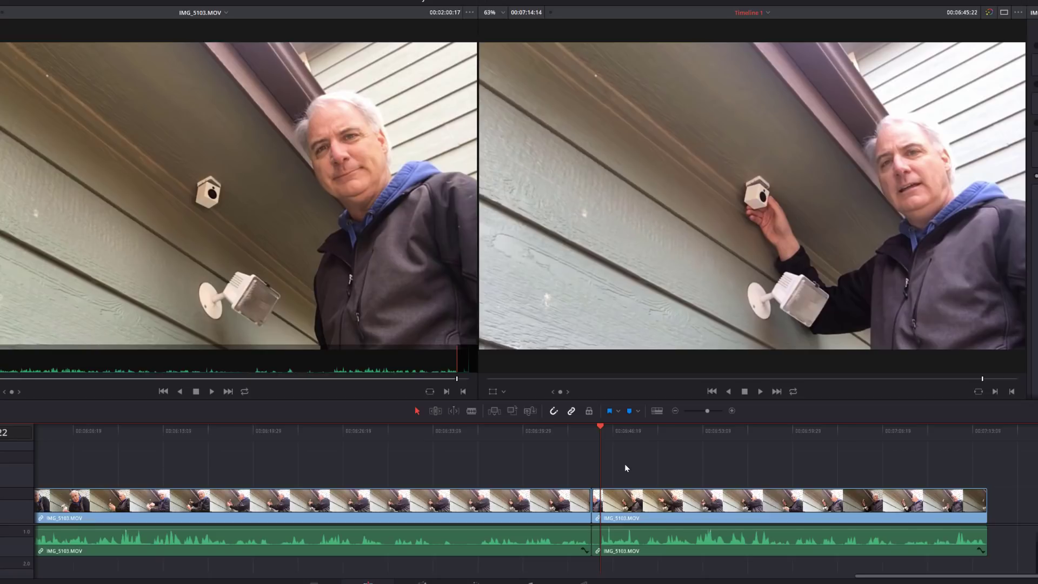
key(ctrl+shift+bracketleft)
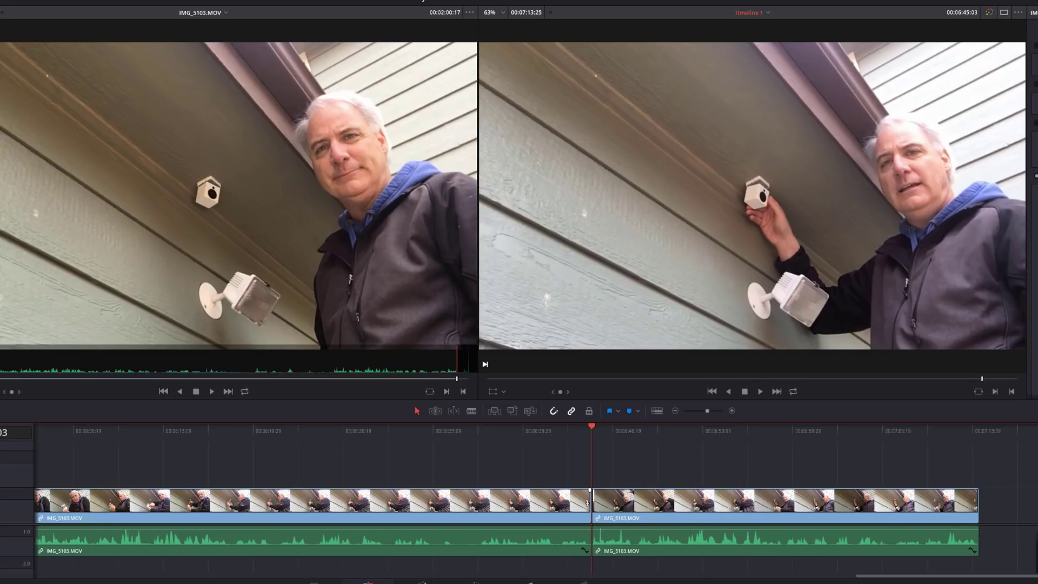
- Extend the end of the first IMG_5103.MOV piece, play the restored part, and ripple trim its end to 00:06:46:27
drag(588, 503, 767, 516)
key(space)
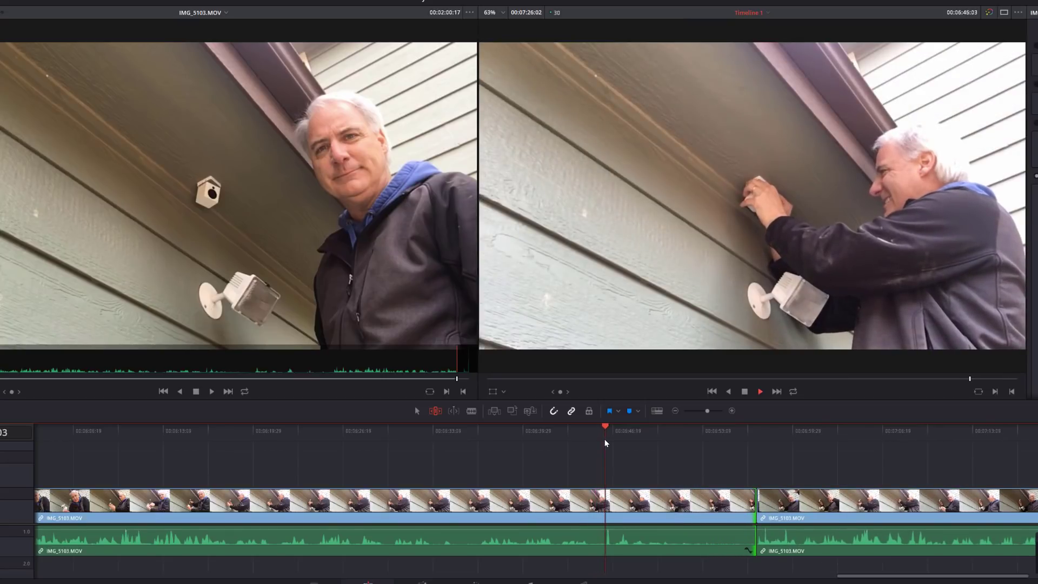
key(space)
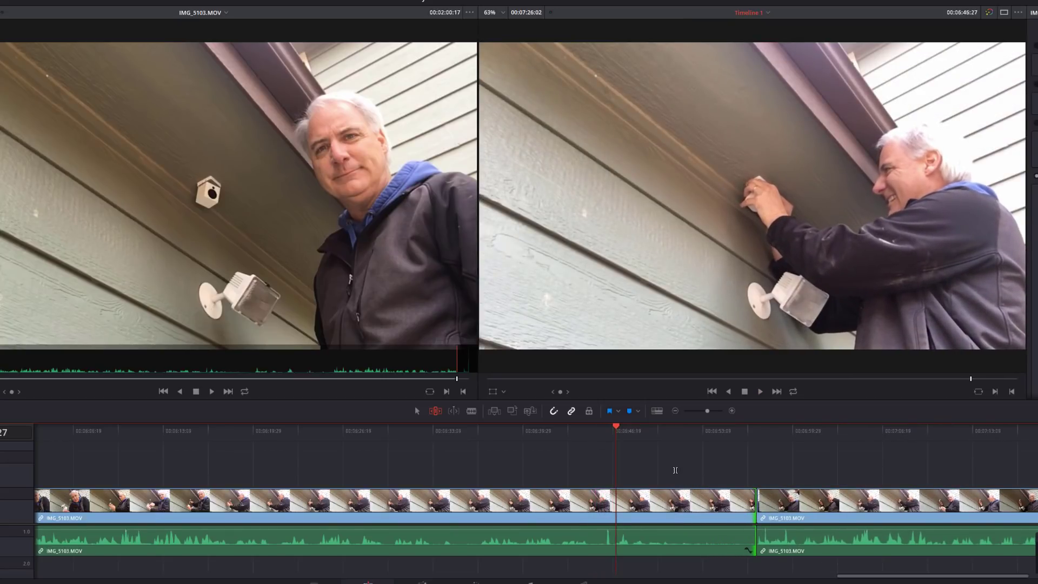
click(665, 500)
key(shift+Delete)
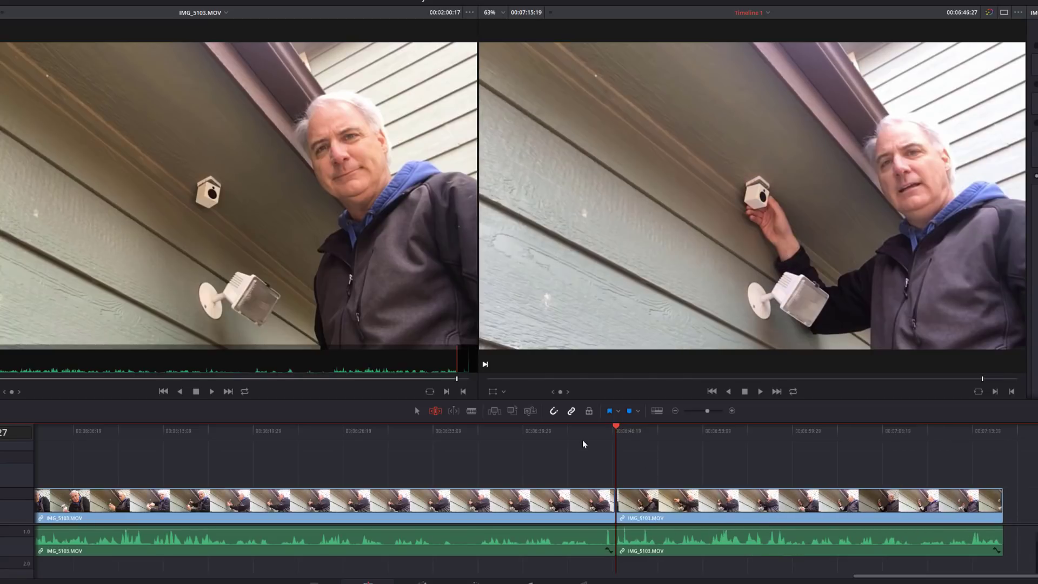
- Play across the cut through the second IMG_5103.MOV piece and ripple trim its end to 00:07:11:09
click(583, 431)
key(space)
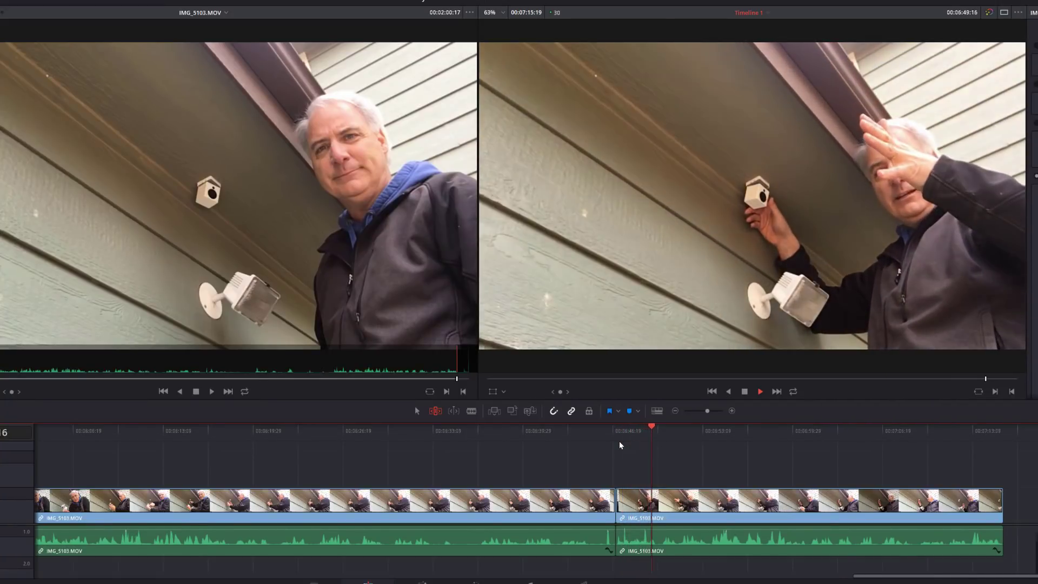
scroll(633, 469, down, 2)
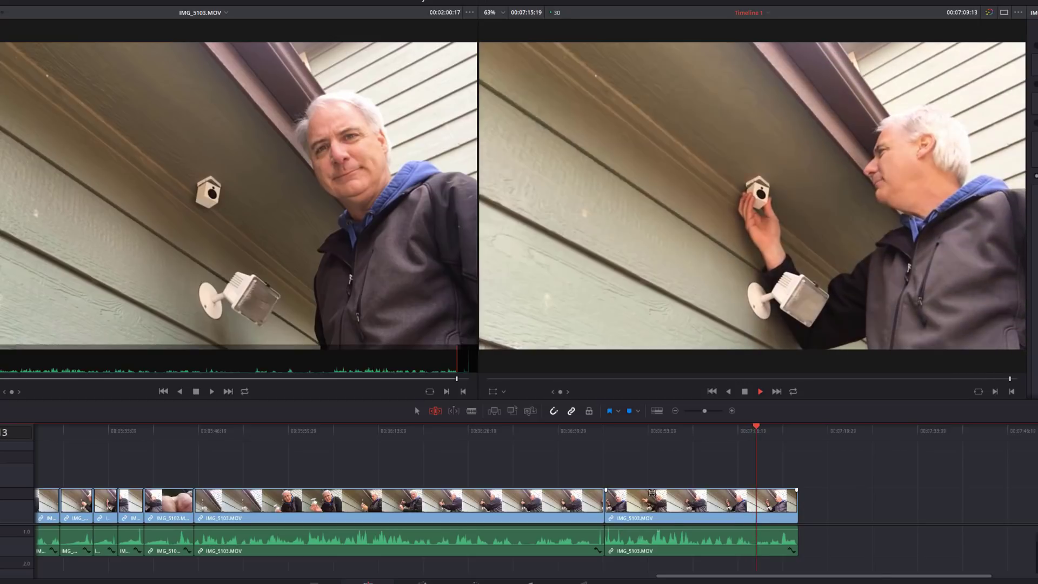
key(space)
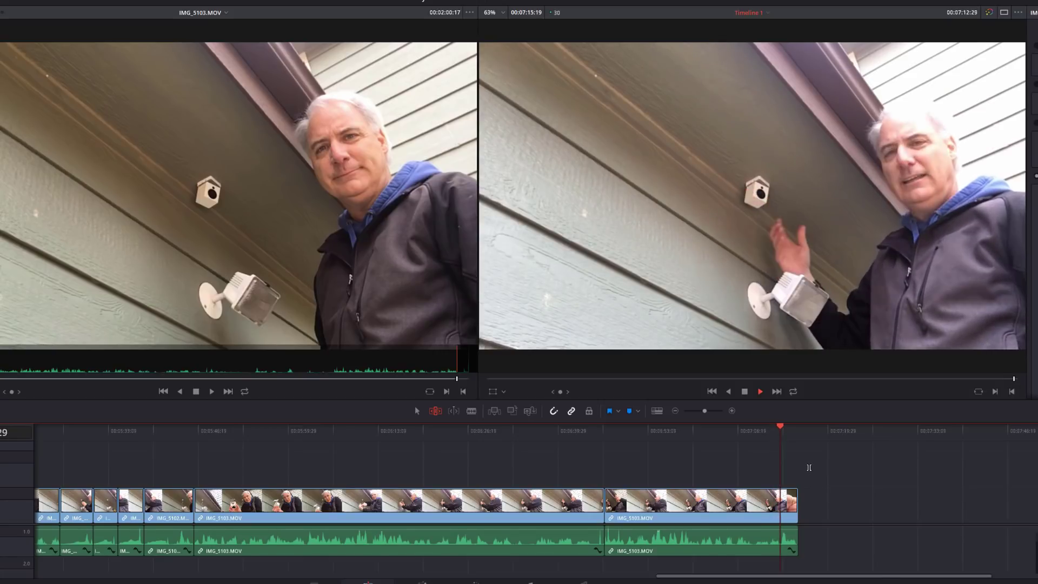
key(space)
drag(765, 433, 769, 432)
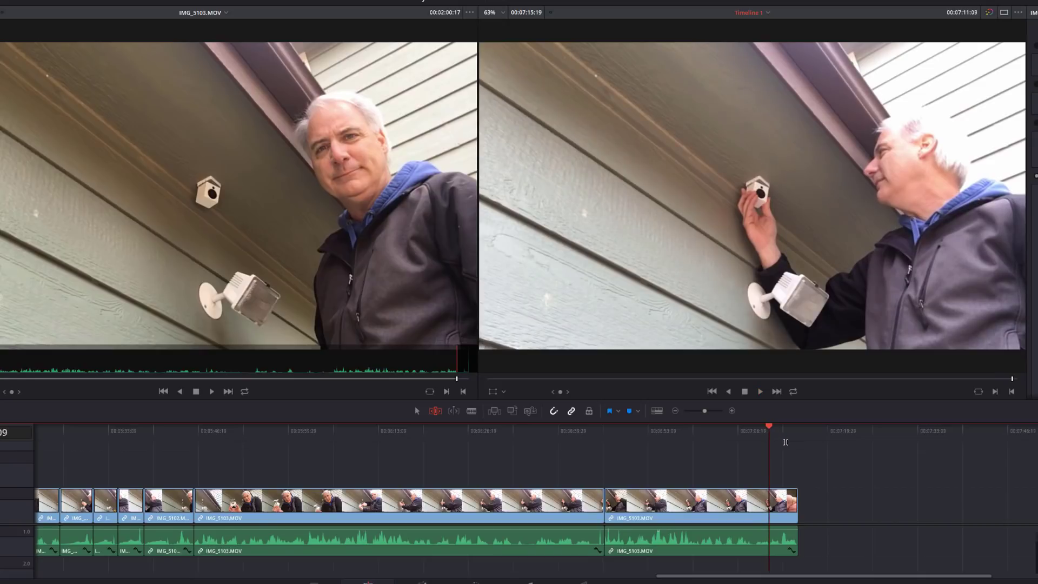
key(shift+bracketright)
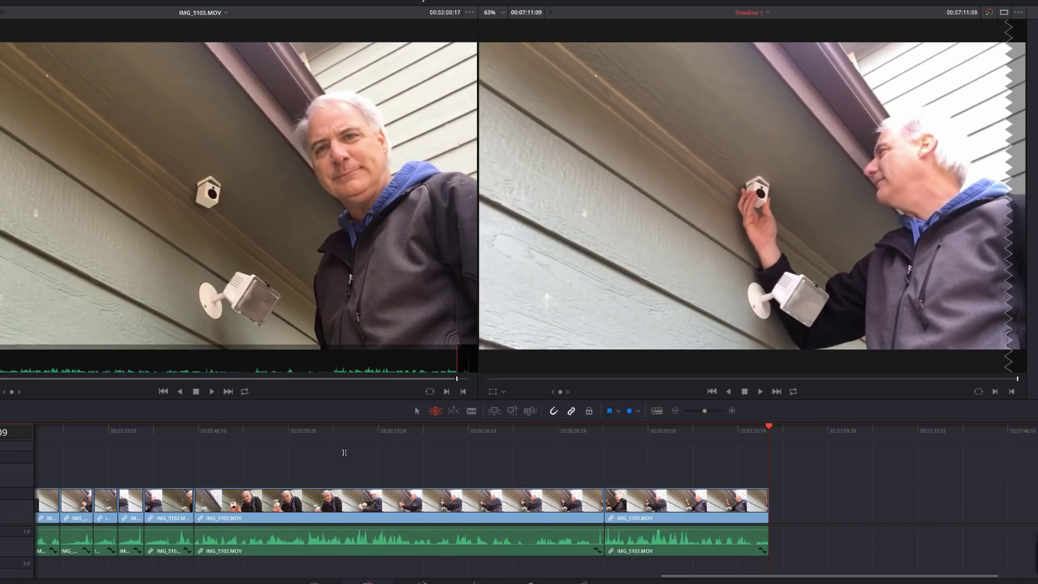
- Review the source clips IMG_5104.MOV and IMG_5105.MOV
double_click(1, 243)
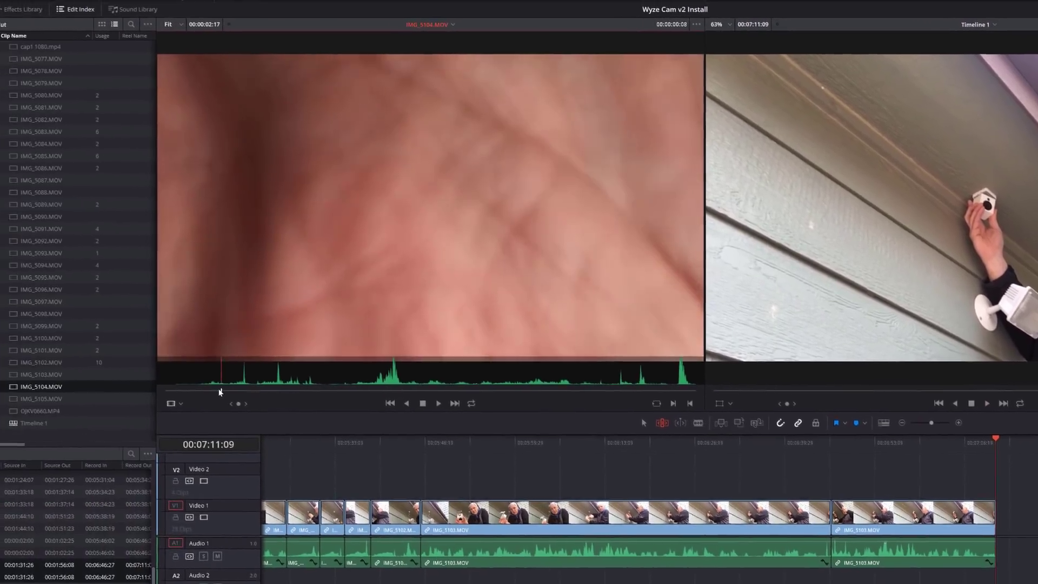
key(space)
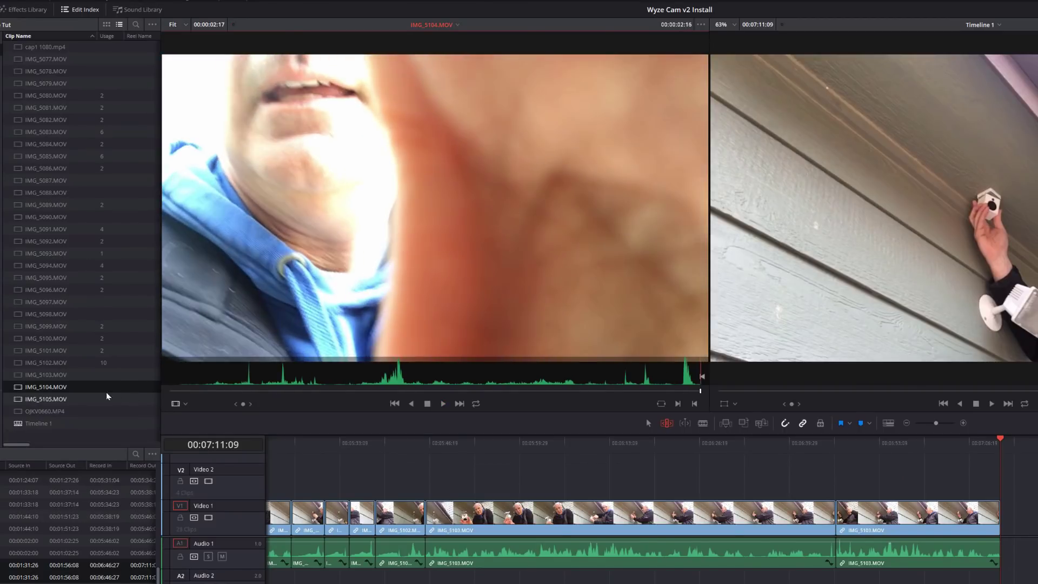
double_click(53, 398)
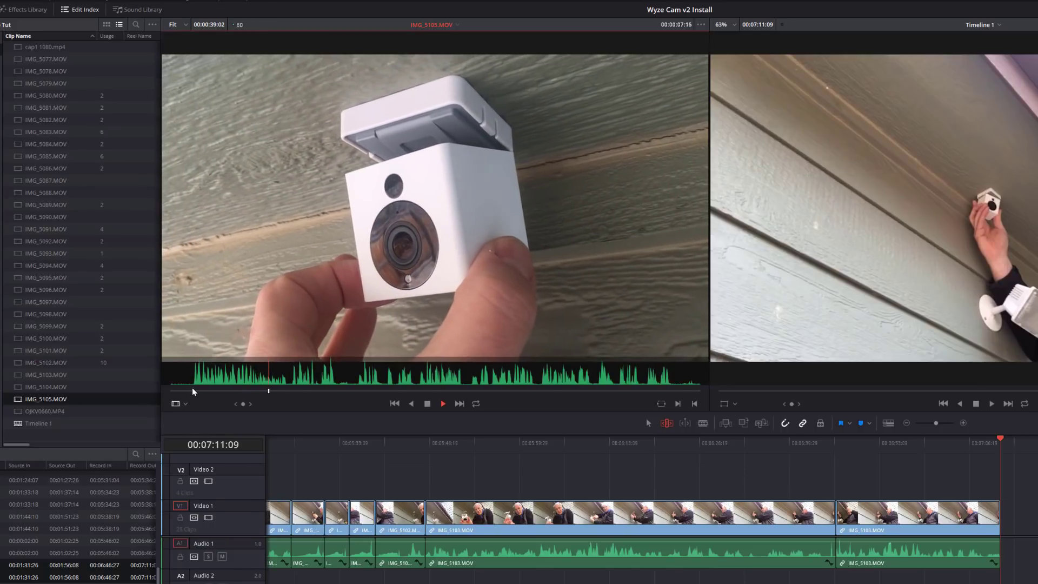
key(space)
- Mark IMG_5105.MOV from 00:00:01:39 to 00:00:37:03 and place it on the timeline at 00:07:11:09
click(193, 390)
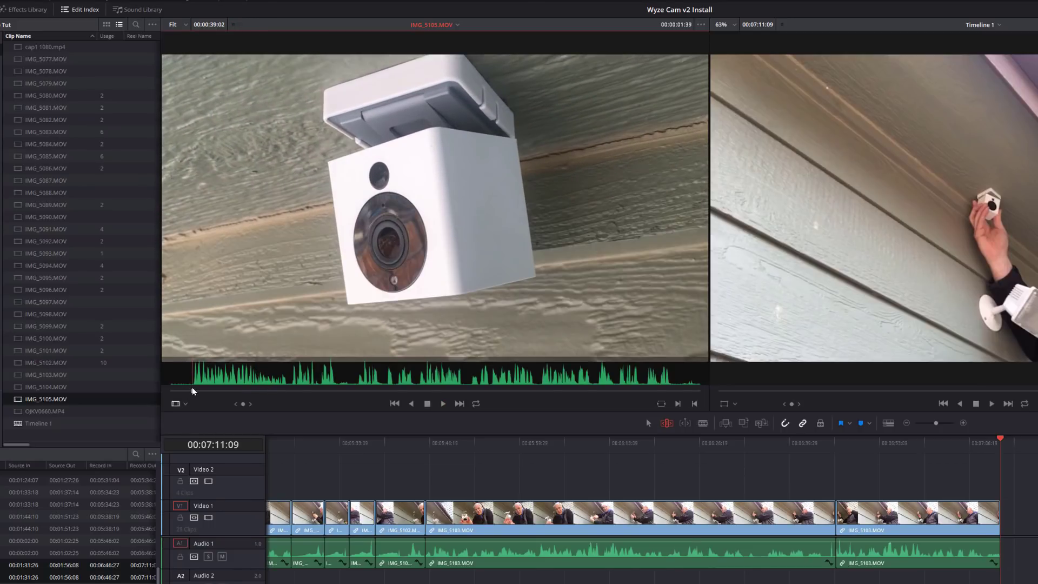
key(space)
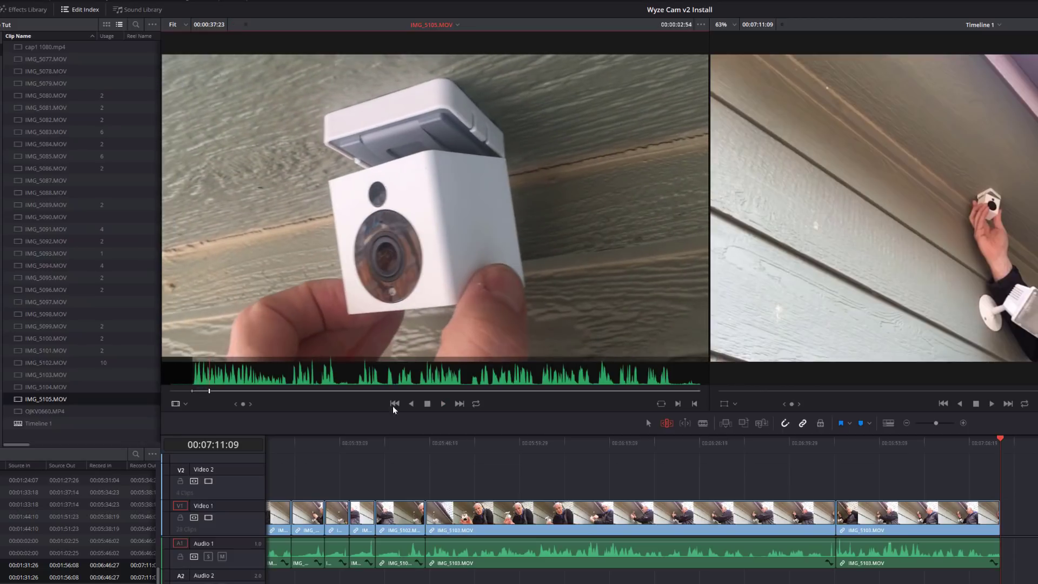
click(653, 390)
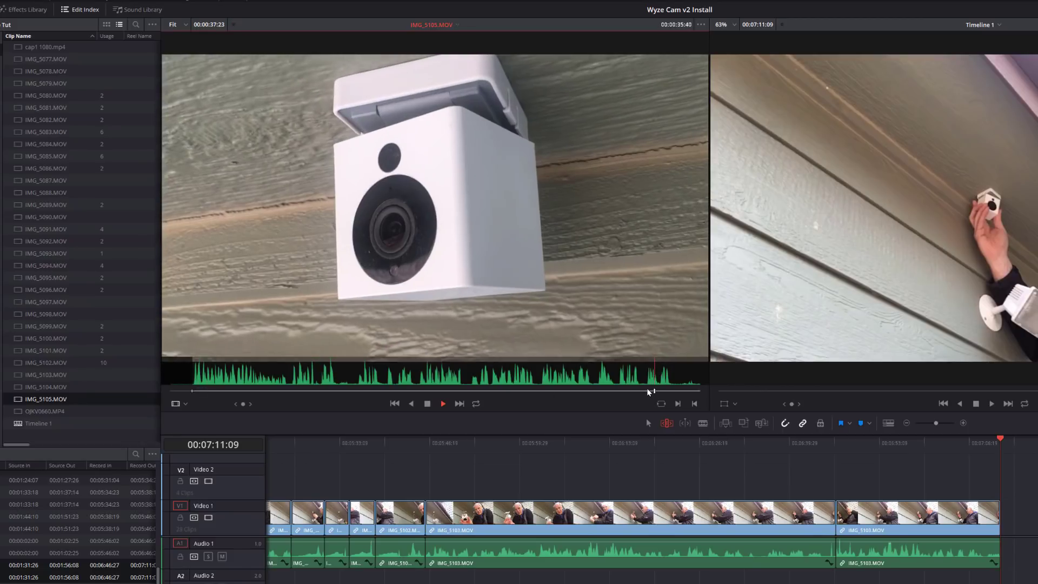
key(space)
key(o)
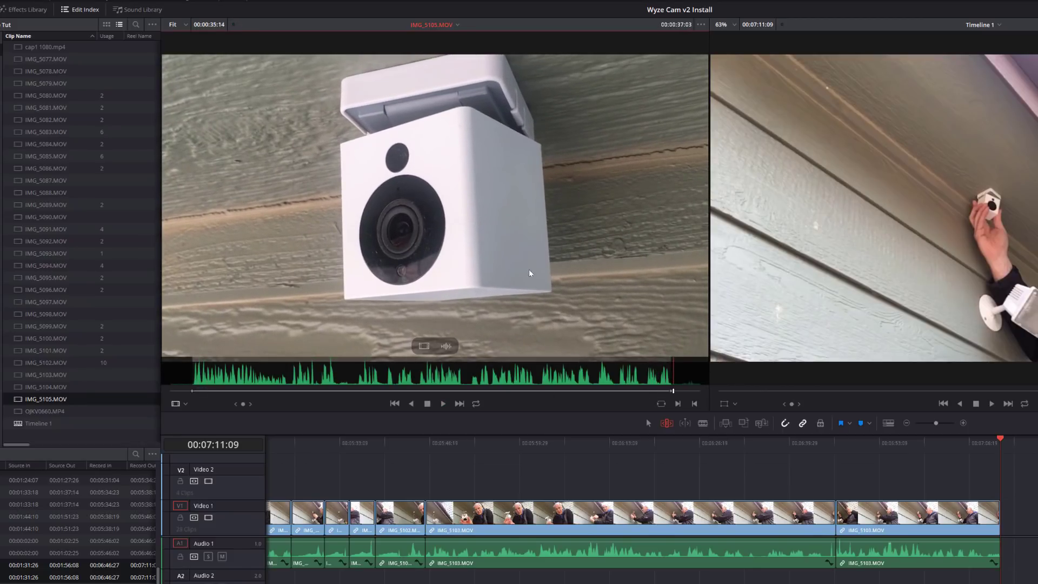
drag(637, 311, 1036, 561)
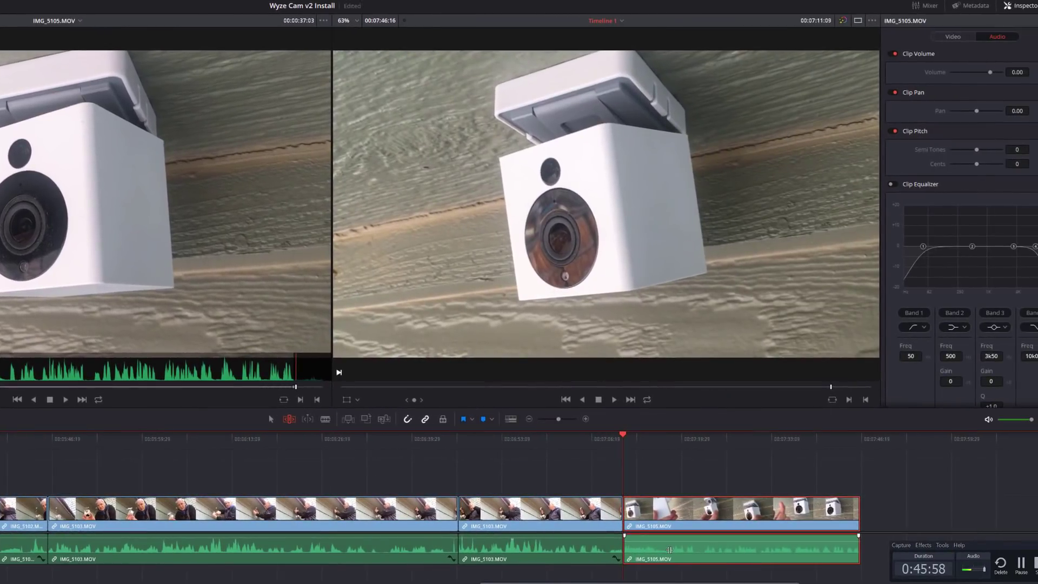
- Raise the IMG_5105.MOV clip volume to 5.00
click(1014, 527)
key(ctrl+alt+equal)
key(ctrl+alt+equal)
key(ctrl+alt+equal)
key(ctrl+alt+equal)
key(ctrl+alt+equal)
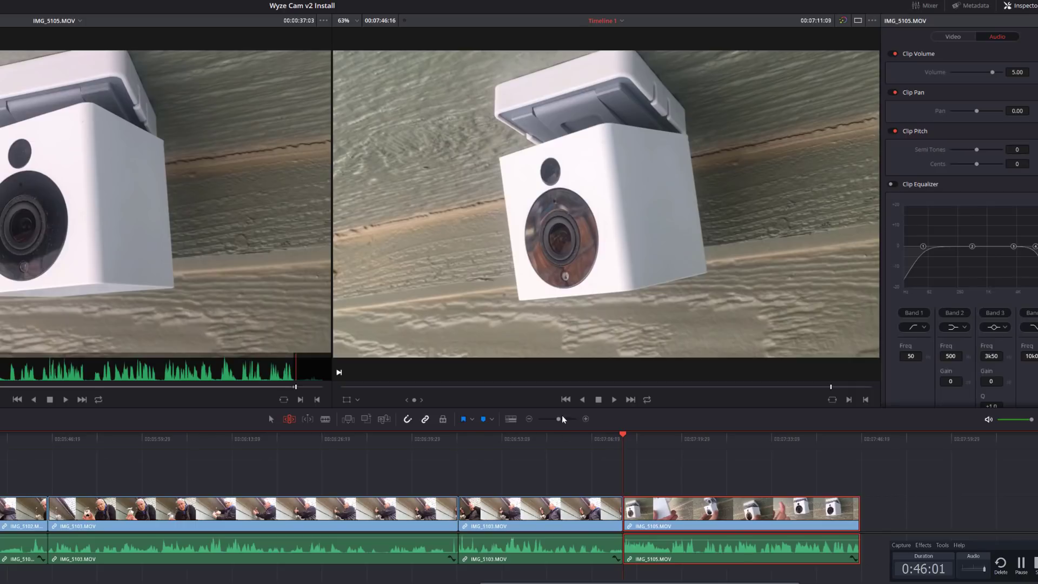
- Play the timeline from 00:07:09:21 through the IMG_5105.MOV clip to review the cut and find its ending
click(612, 438)
scroll(671, 476, right, 5)
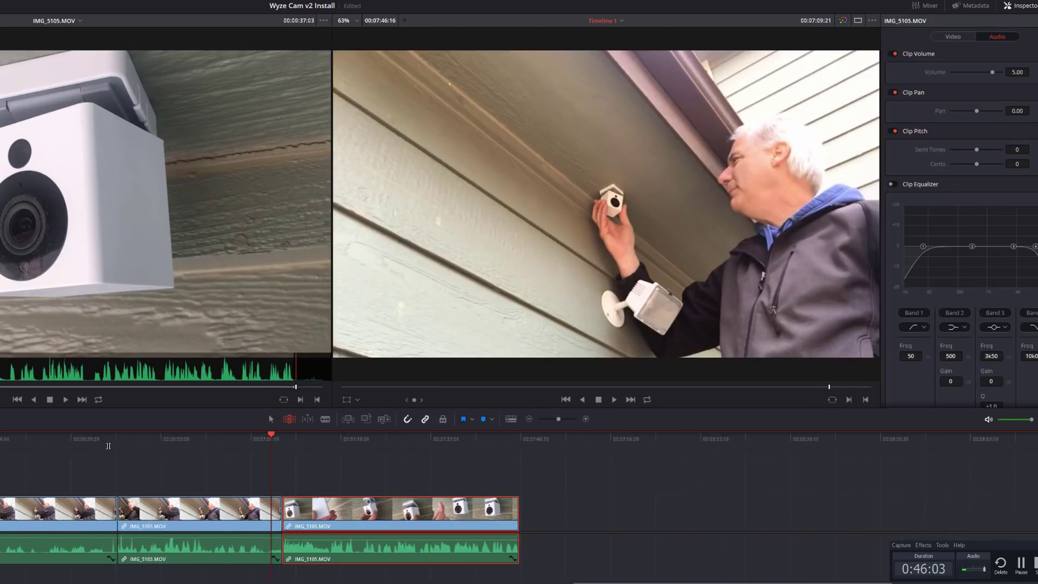
scroll(108, 445, right, 3)
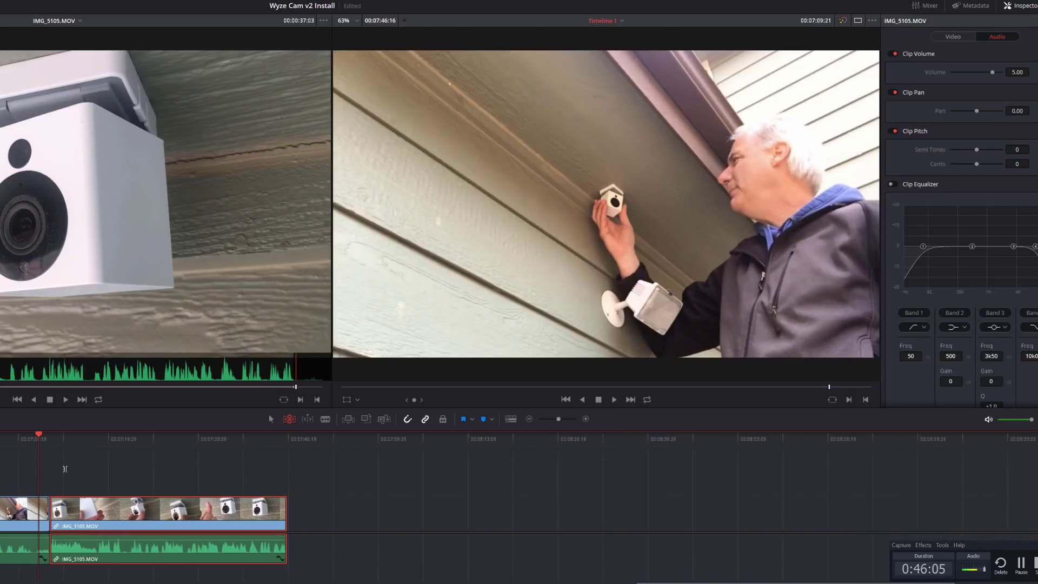
scroll(216, 468, left, 5)
scroll(195, 471, right, 4)
scroll(431, 471, left, 4)
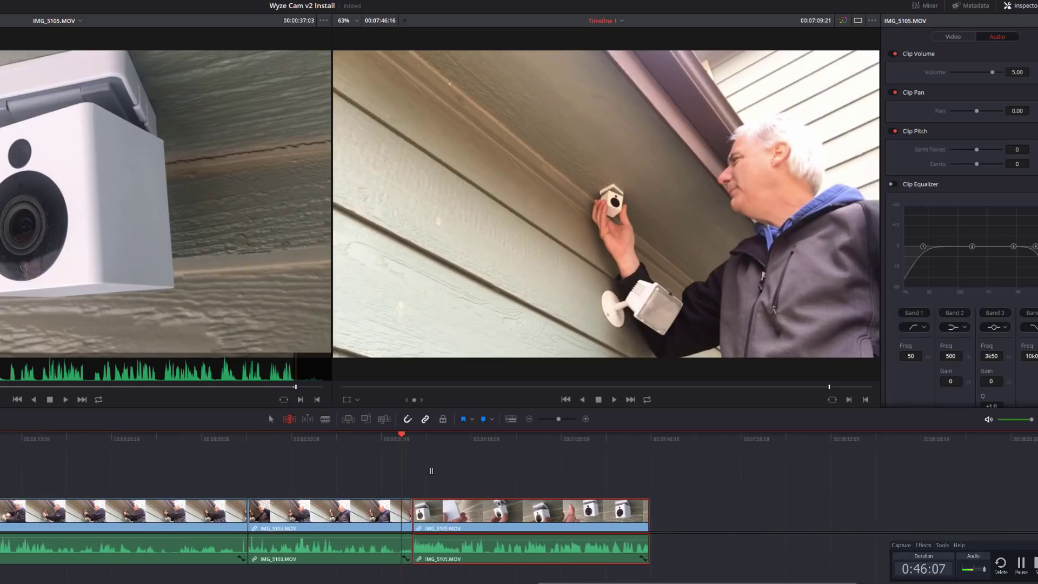
scroll(431, 471, right, 4)
scroll(327, 471, left, 3)
scroll(188, 468, right, 3)
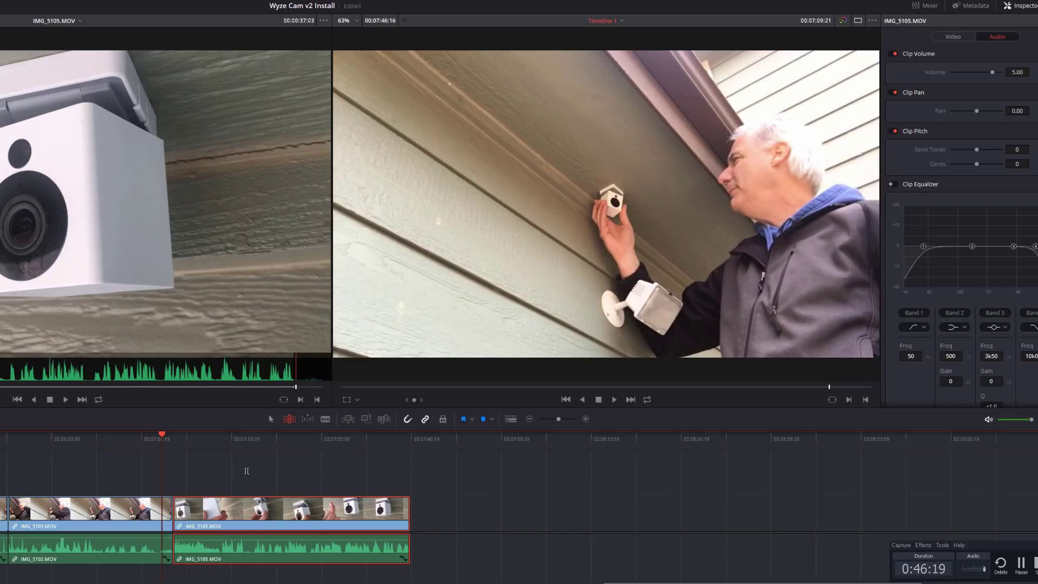
mouse_move(247, 471)
mouse_down()
mouse_move(179, 473)
mouse_move(285, 473)
mouse_move(130, 470)
mouse_move(486, 470)
mouse_move(179, 472)
mouse_up()
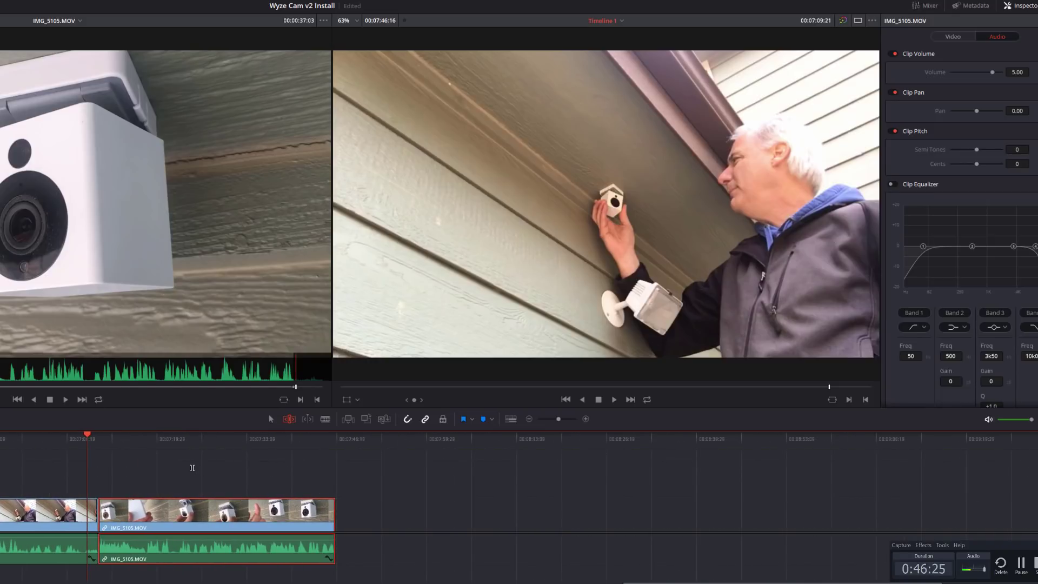
key(space)
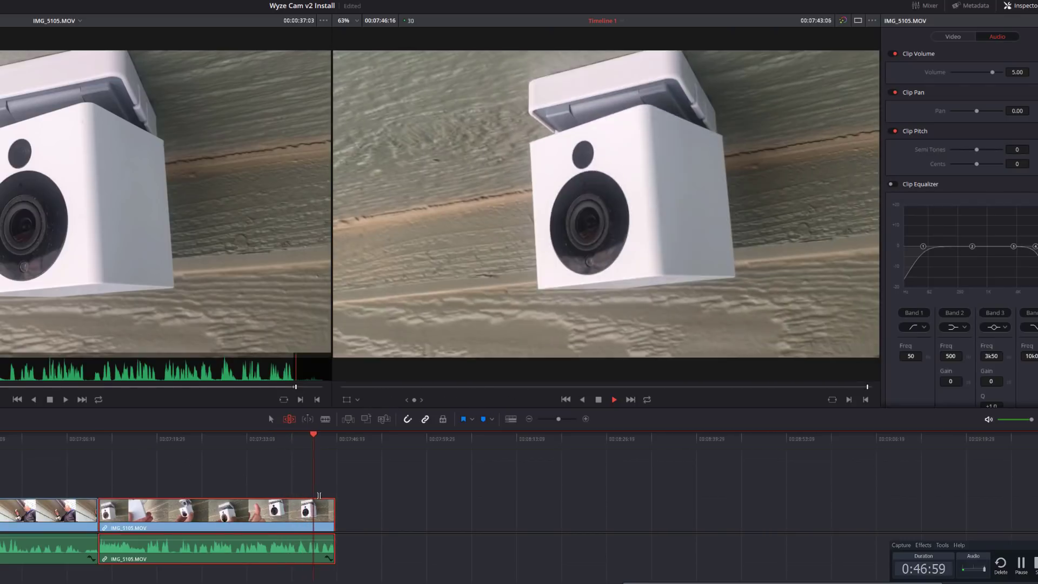
key(space)
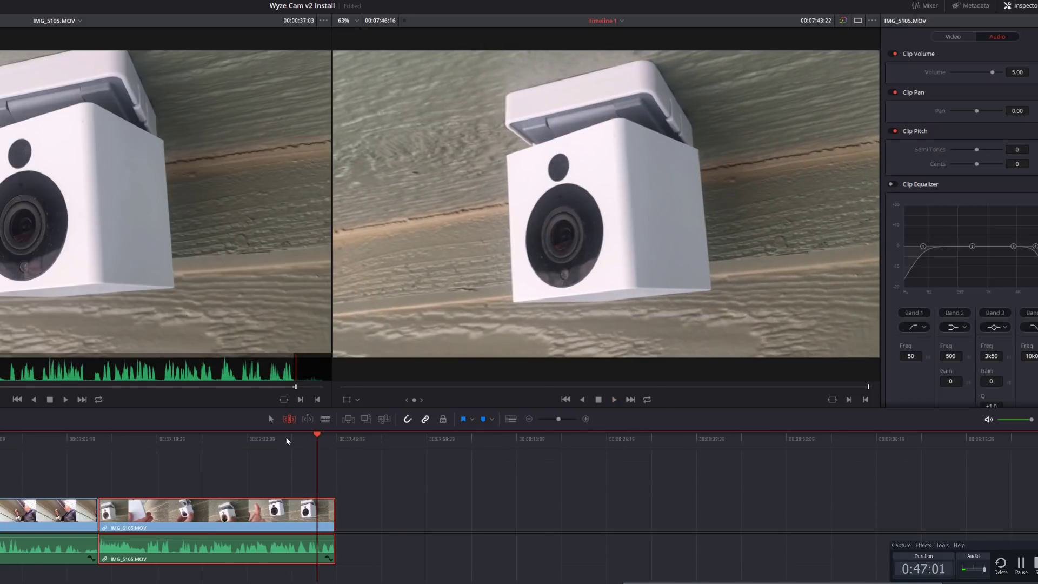
- Replay the last part of IMG_5105.MOV from about 00:07:38:27 and ripple trim its end to 00:07:40:19
click(286, 439)
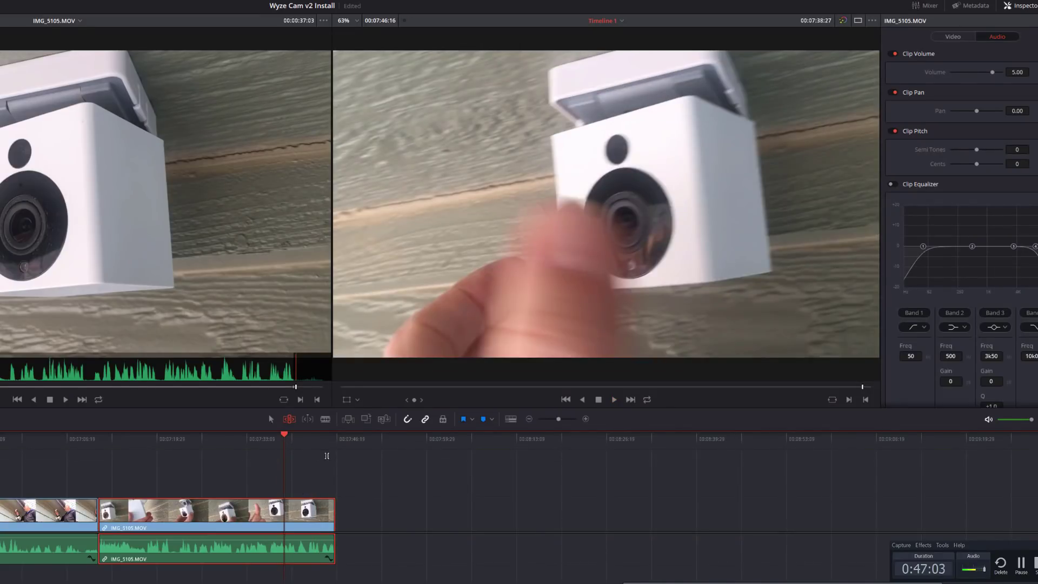
key(space)
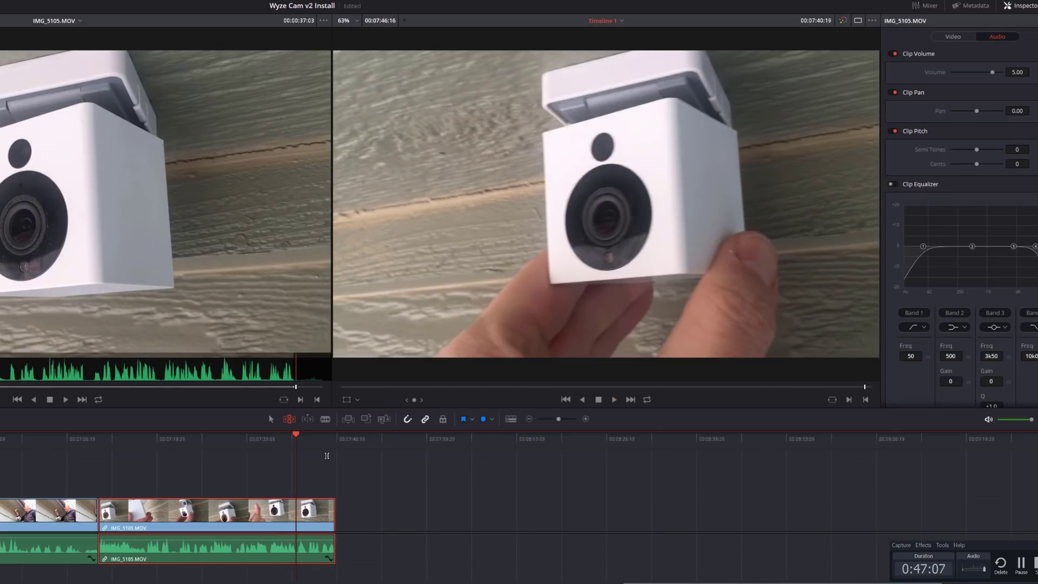
key(ctrl+shift+])
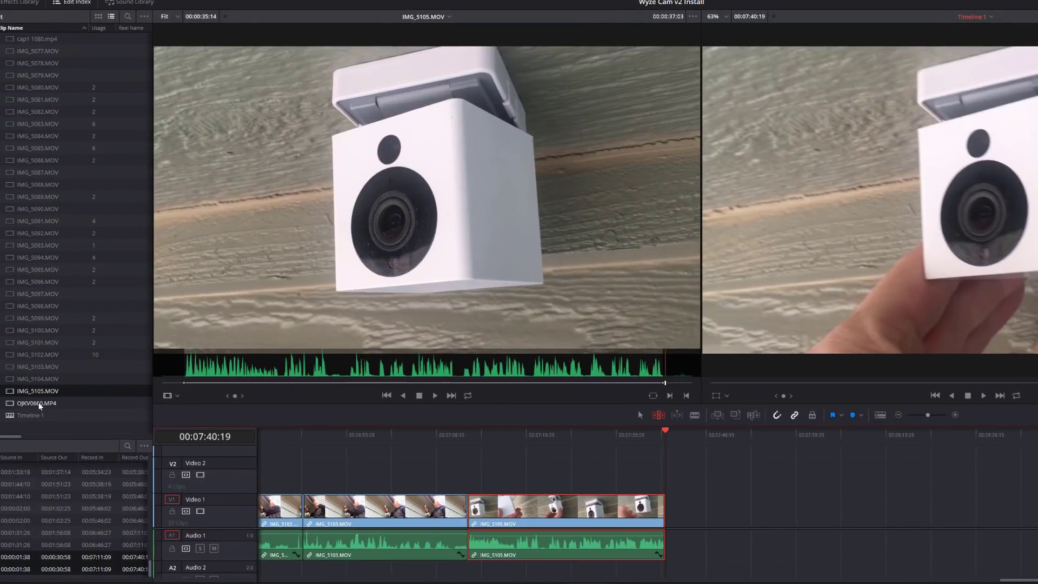
- Place OJKV0660.MP4 on the timeline at 00:07:40:19 and delete only its audio
double_click(42, 406)
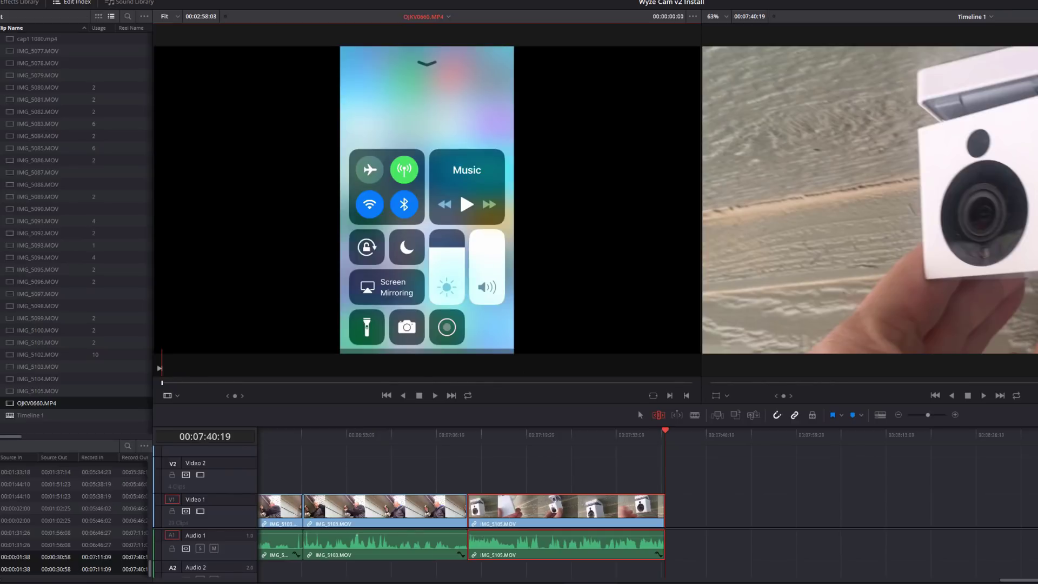
drag(433, 266, 725, 508)
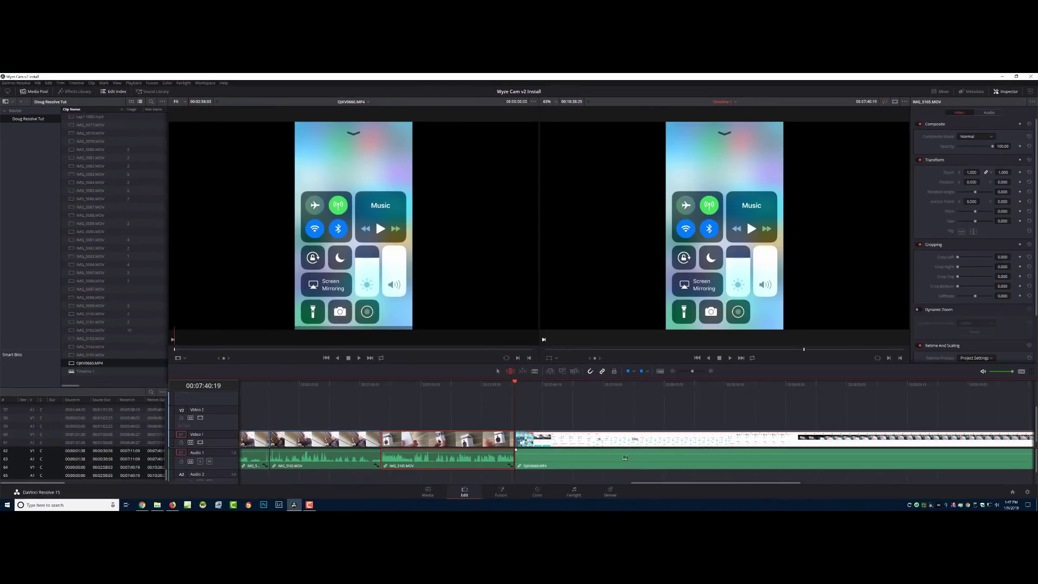
scroll(699, 460, down, 2)
scroll(705, 456, down, 2)
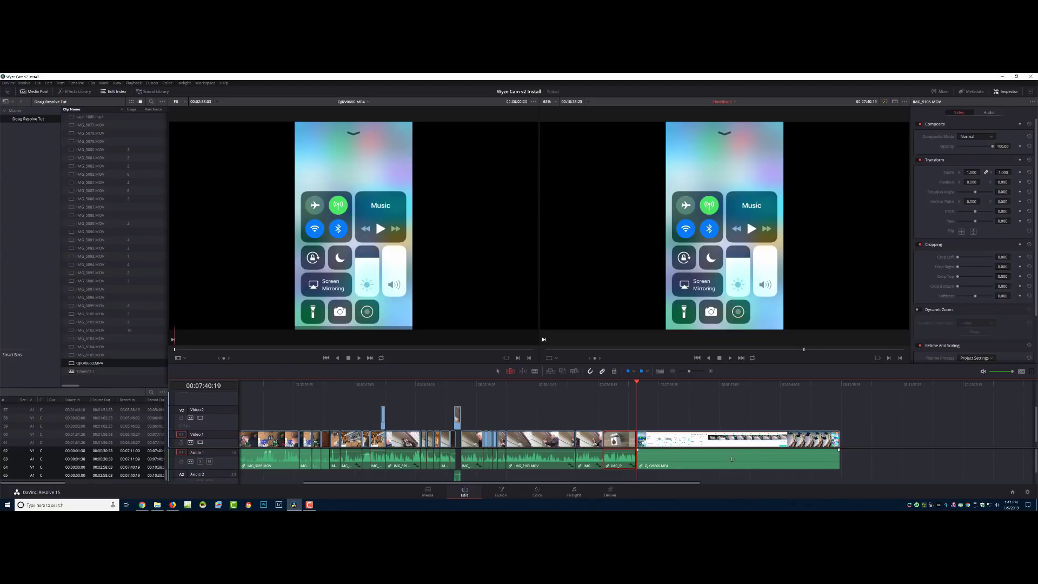
click(732, 459)
key(Delete)
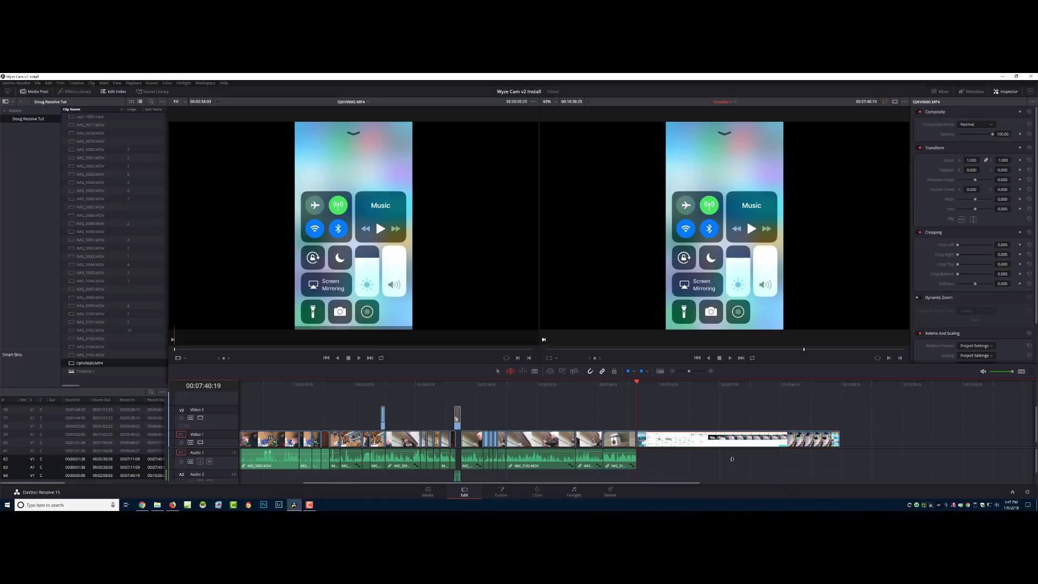
scroll(716, 434, up, 1)
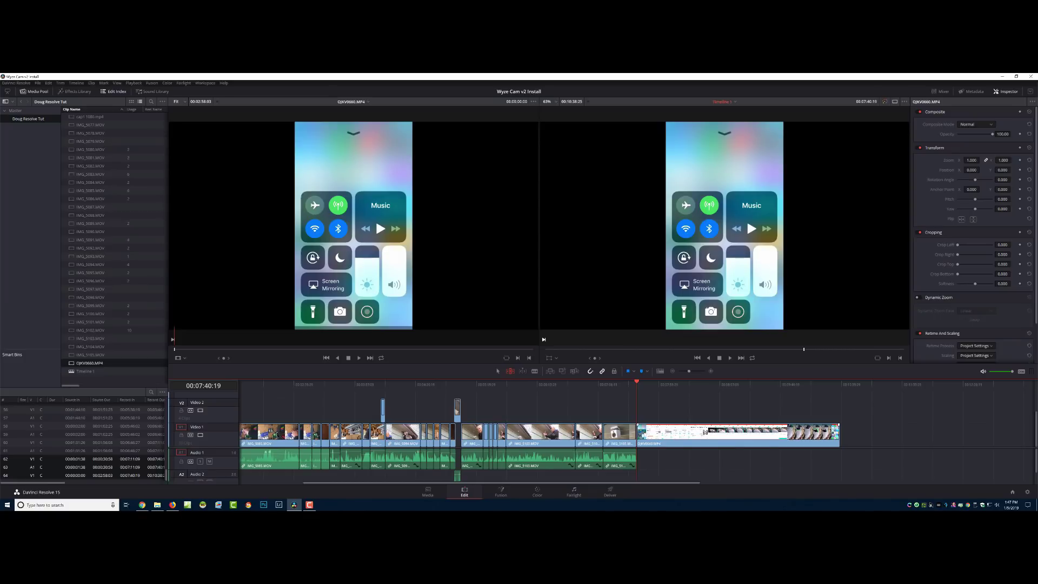
scroll(704, 433, up, 2)
scroll(705, 432, down, 2)
scroll(705, 433, up, 2)
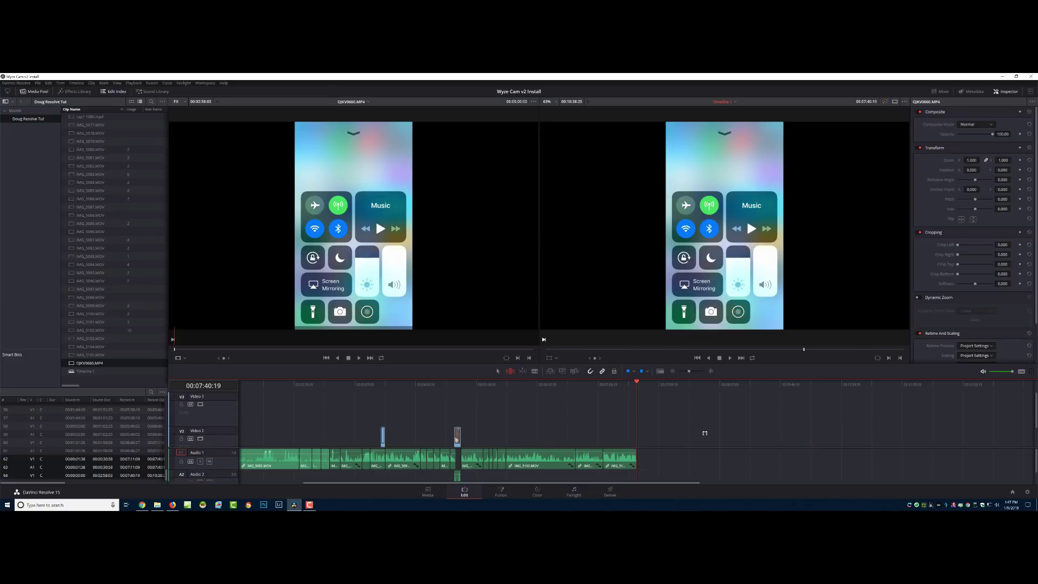
scroll(705, 433, down, 2)
scroll(705, 433, up, 2)
scroll(708, 420, down, 2)
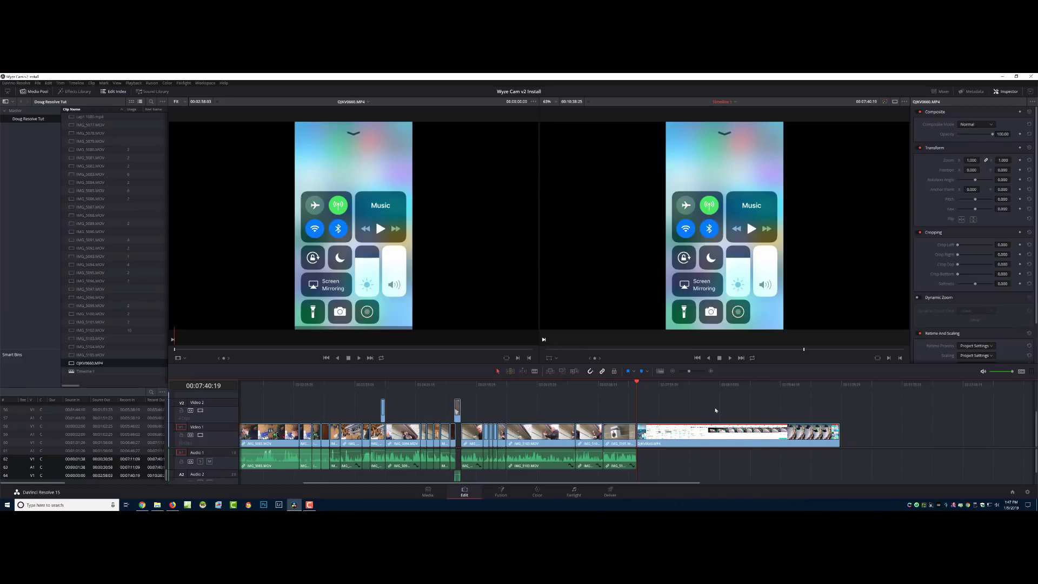
scroll(716, 410, up, 2)
scroll(715, 410, down, 2)
scroll(716, 412, up, 2)
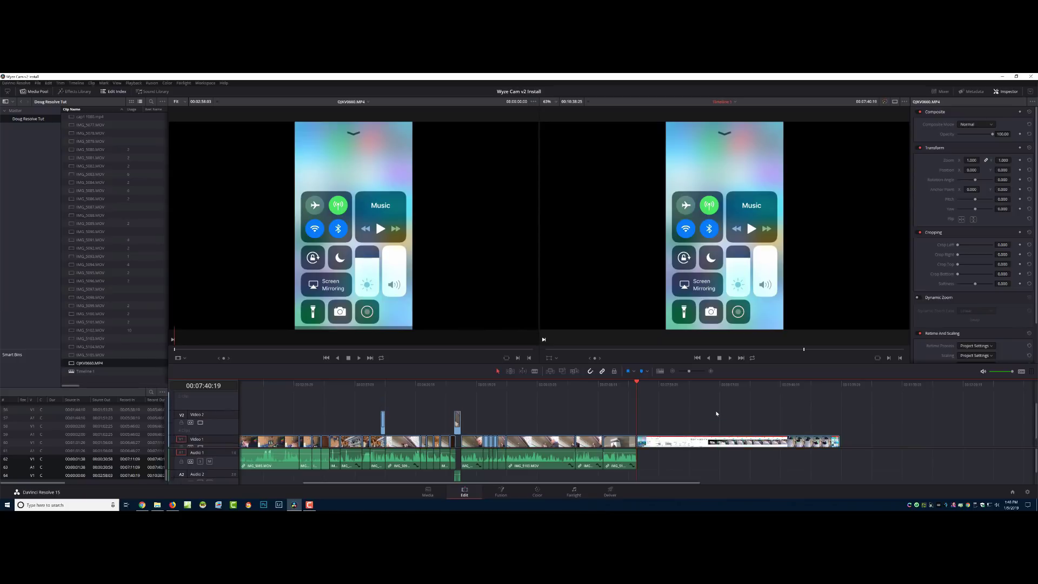
- Increase the height of the Video 1 track so its clip thumbnails and names are easier to read
scroll(716, 414, down, 2)
scroll(717, 414, up, 2)
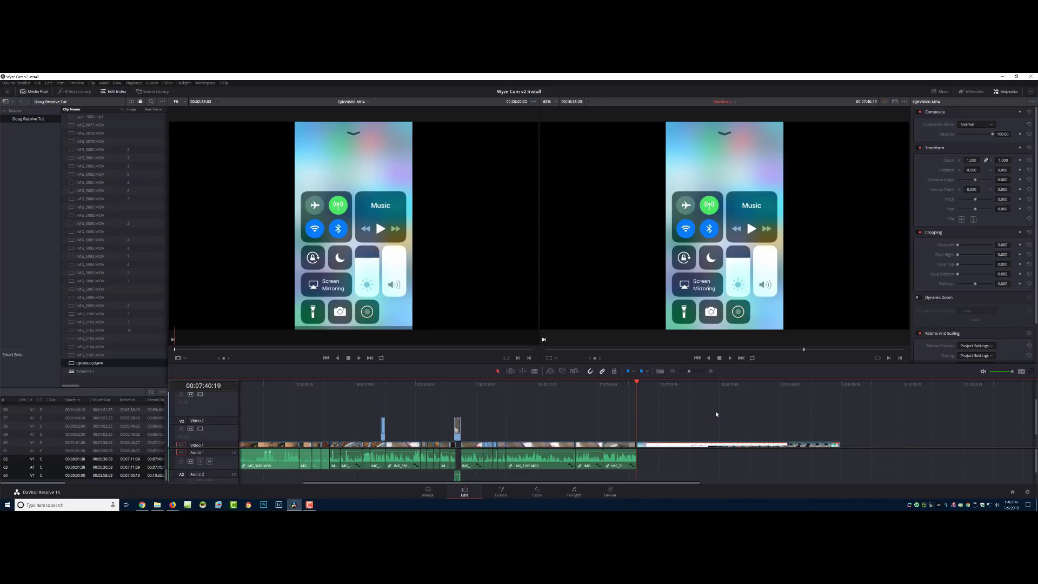
scroll(718, 412, down, 2)
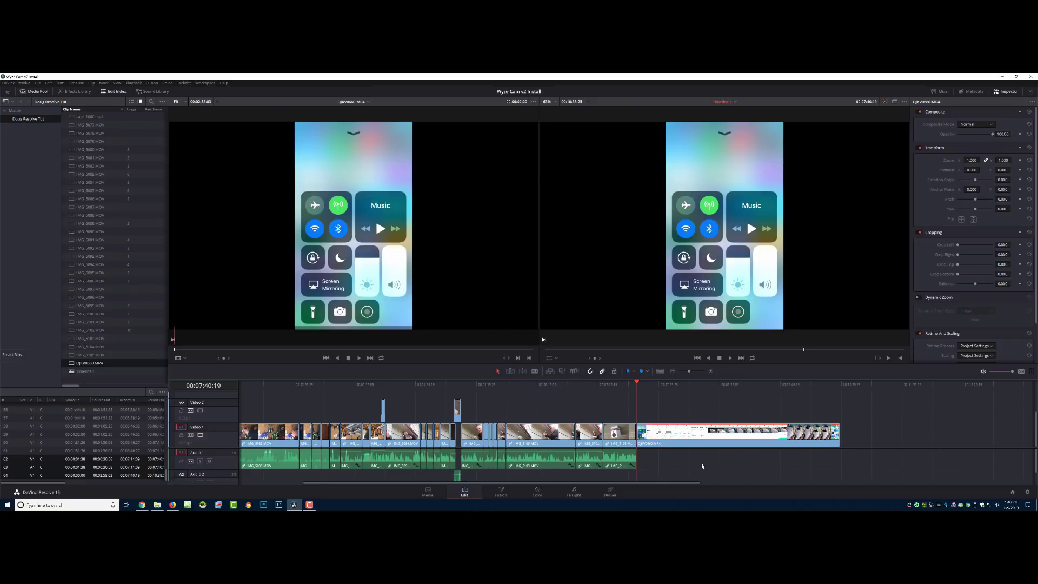
scroll(702, 466, down, 2)
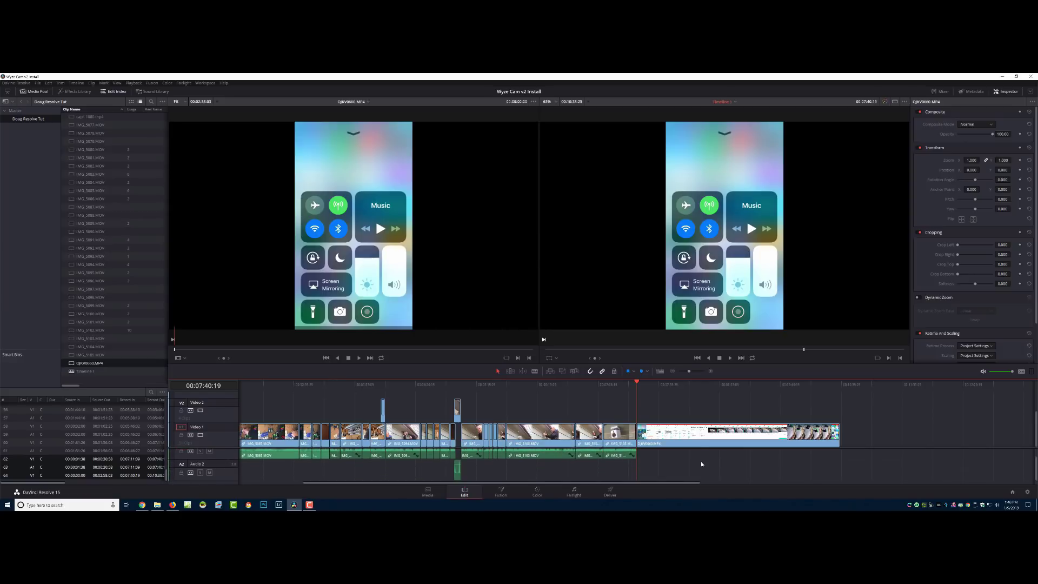
scroll(701, 462, up, 2)
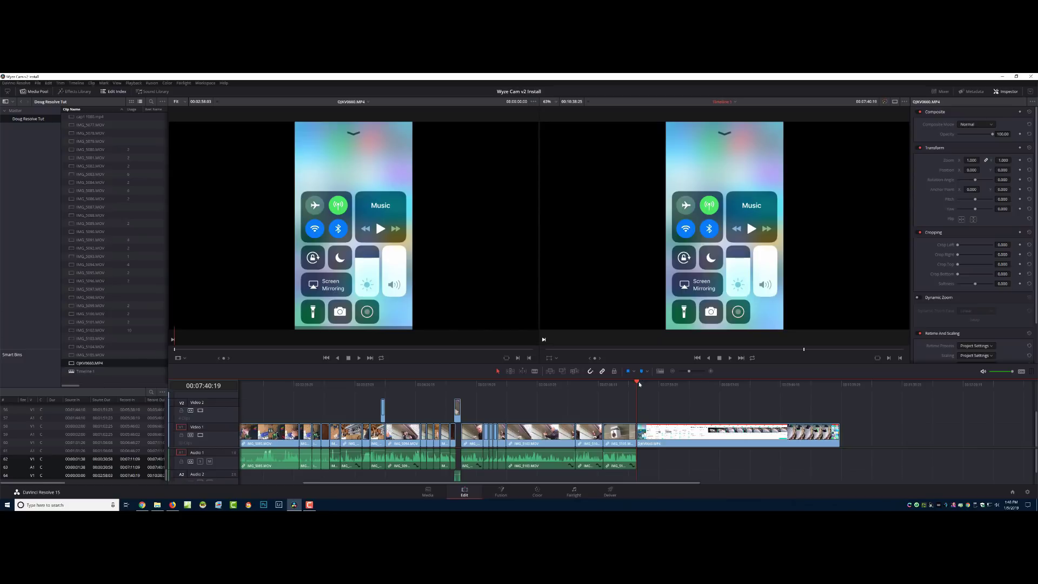
- Split OJKV0660.MP4 at 00:09:54:03, where the sideways backyard camera view begins
drag(639, 384, 789, 410)
key(Right)
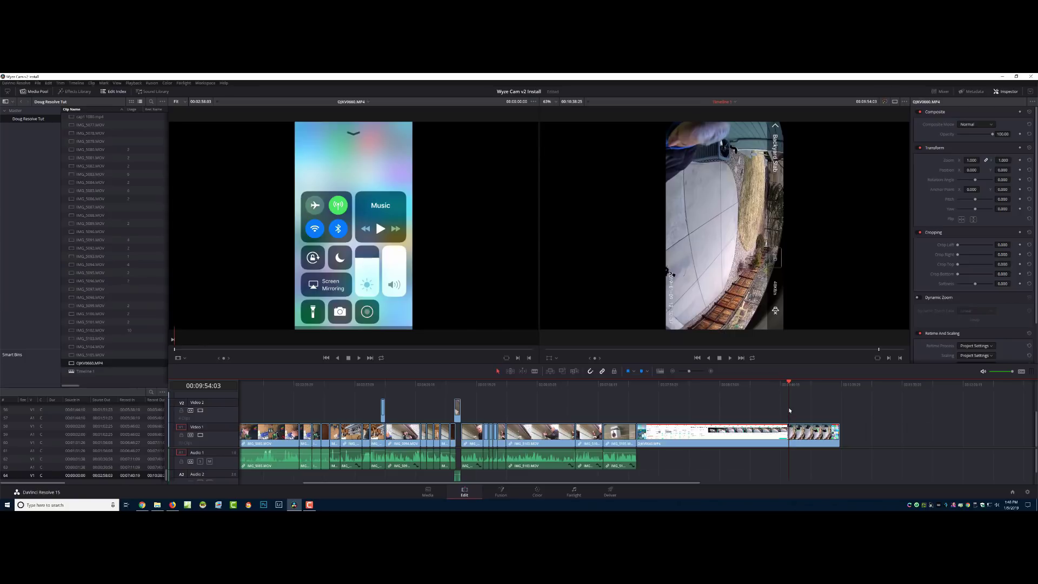
key(ctrl+b)
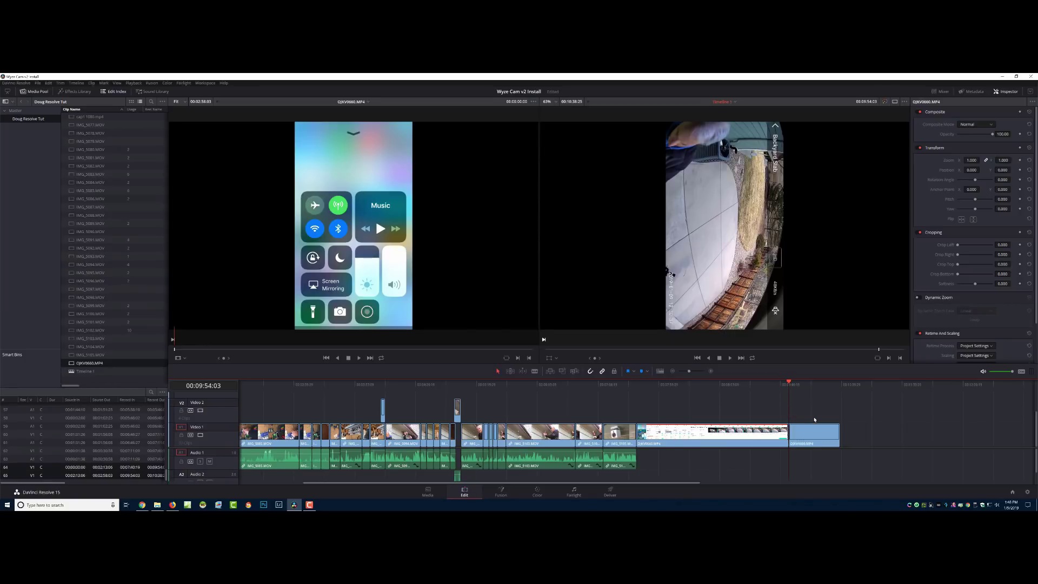
- Rotate the second part of OJKV0660.MP4 by 90 degrees and zoom it to about 1.79 to fill the frame
click(805, 434)
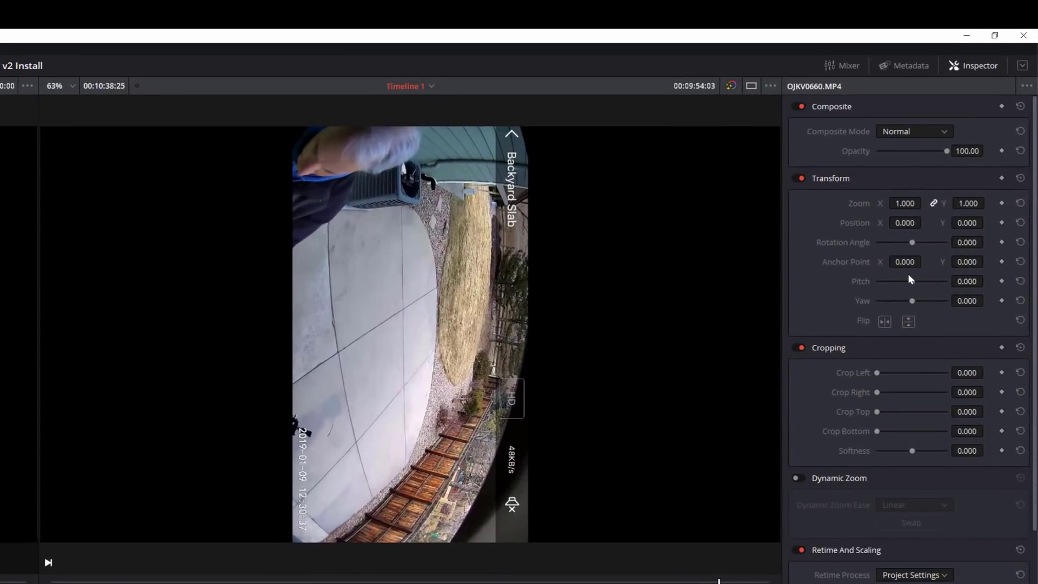
click(966, 242)
key(Return)
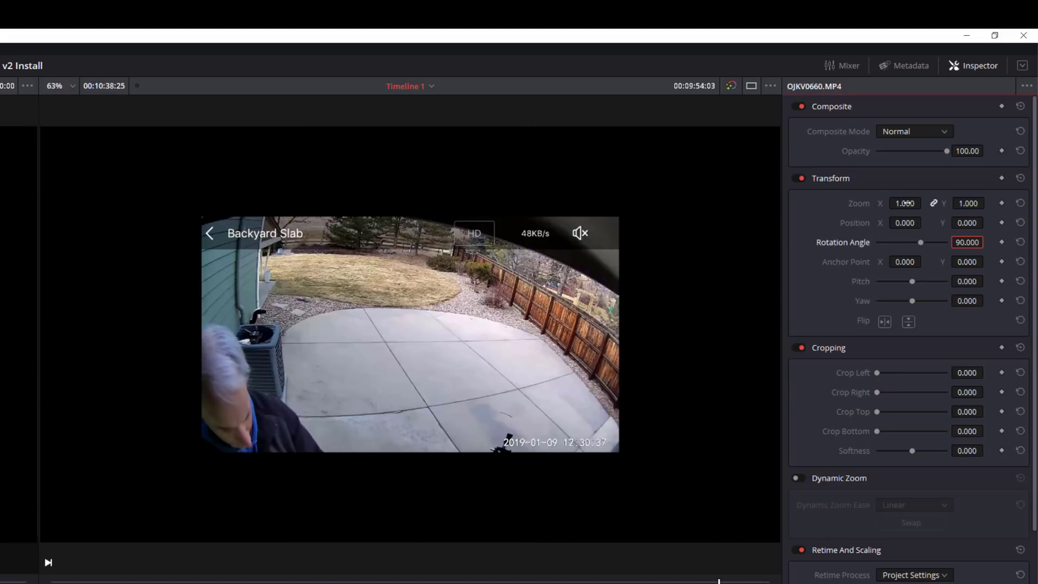
drag(904, 203, 942, 203)
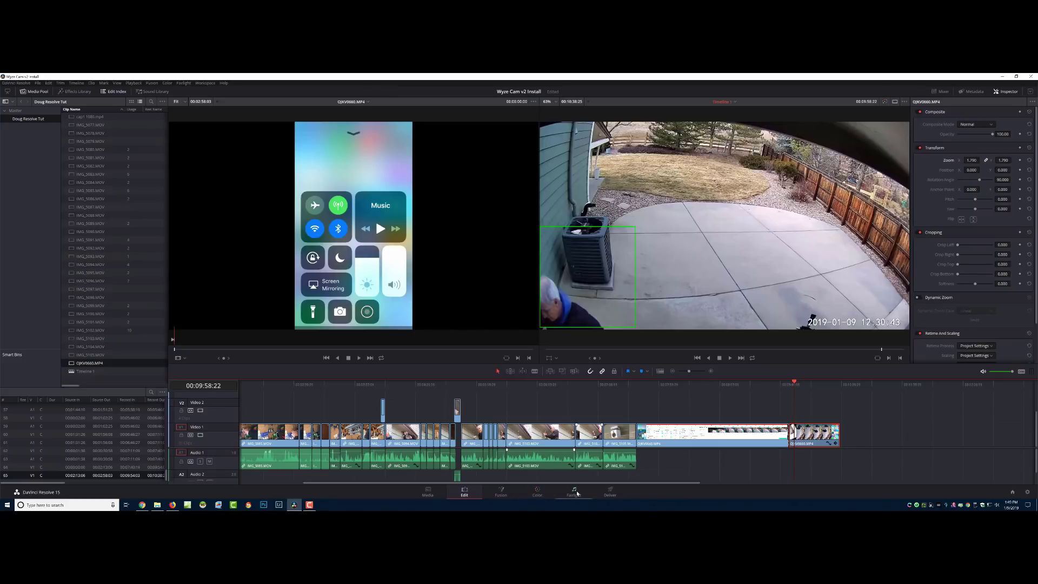
- Open the Deliver page, apply the YouTube 1080p render preset and review its video settings
click(610, 493)
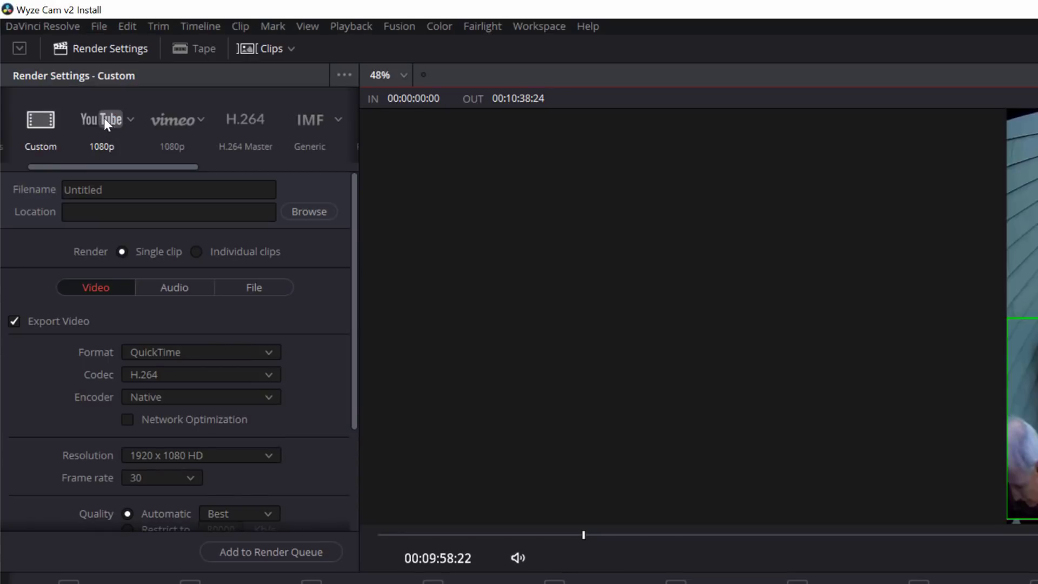
click(104, 118)
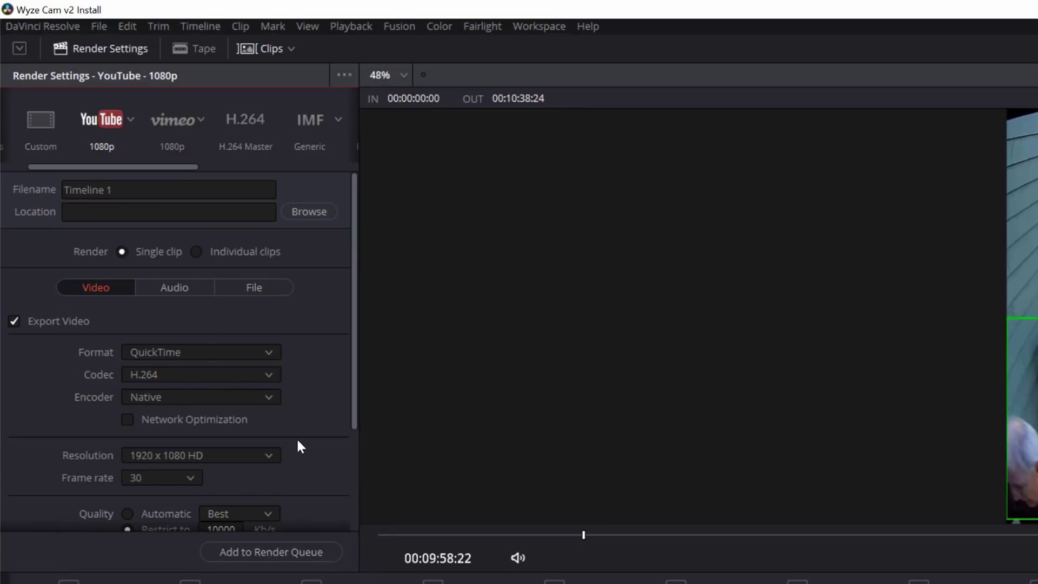
scroll(298, 442, down, 3)
scroll(300, 485, down, 2)
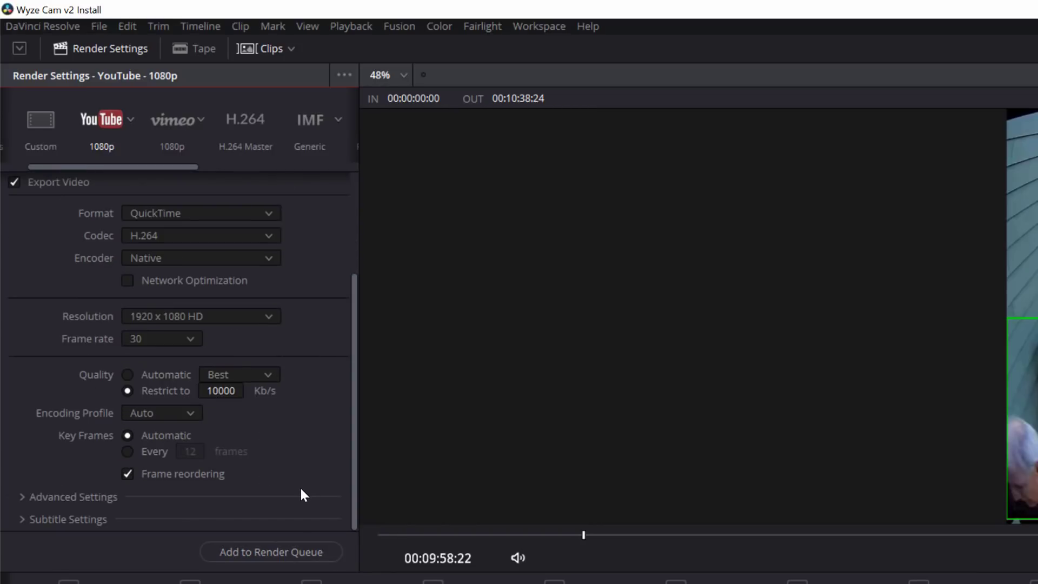
scroll(272, 451, up, 5)
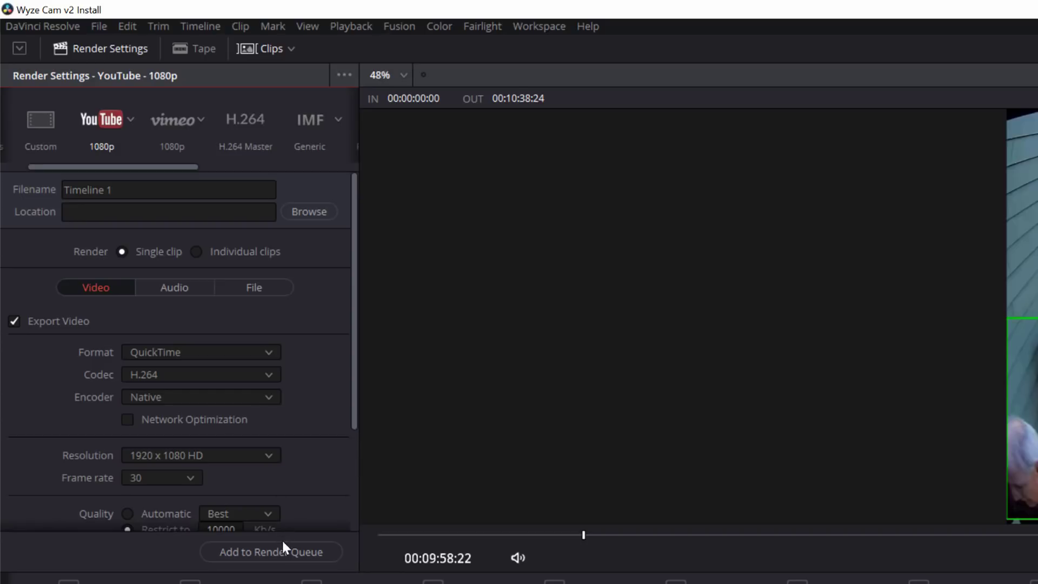
- Name the render file Wyze Cam v2 Install and set its destination to the eXport (X:) drive
click(270, 552)
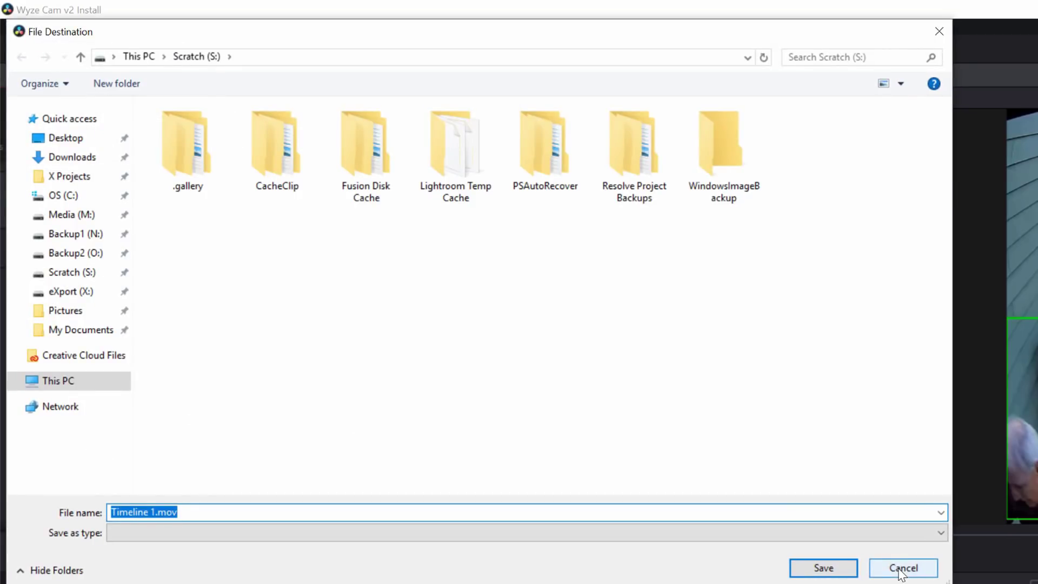
click(902, 568)
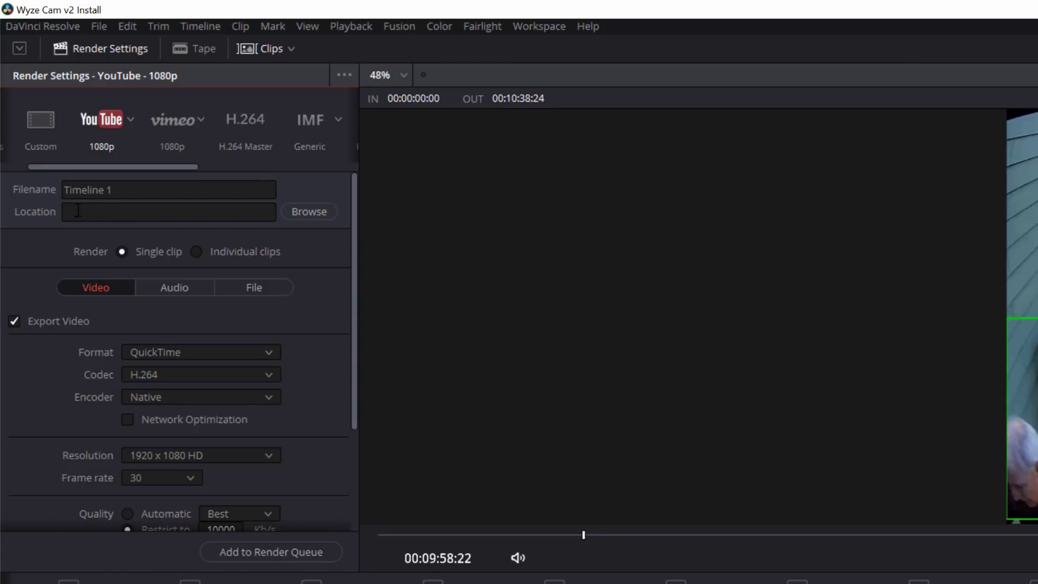
drag(126, 189, 1, 185)
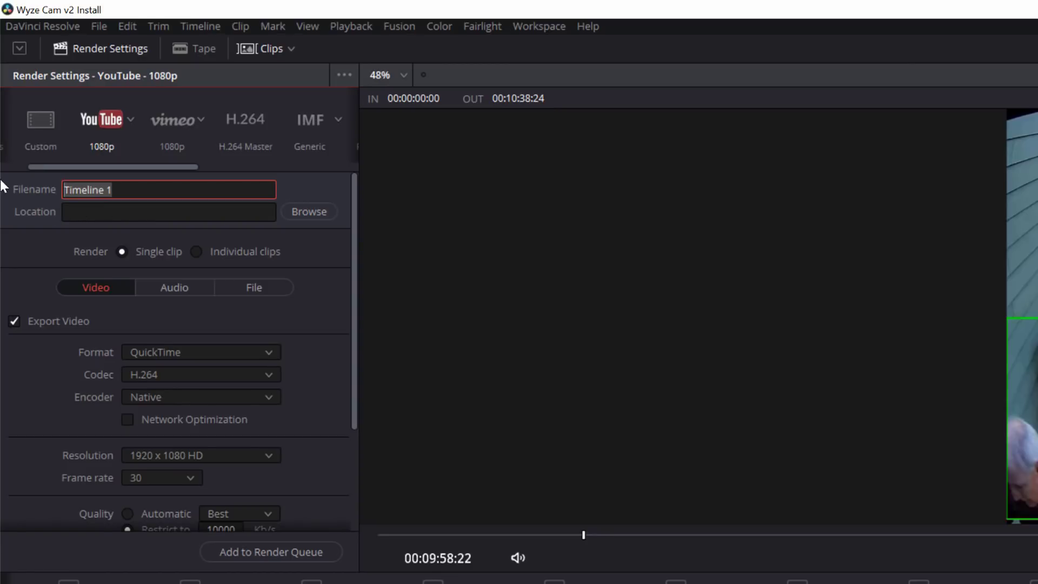
text(Wyze Cam v2)
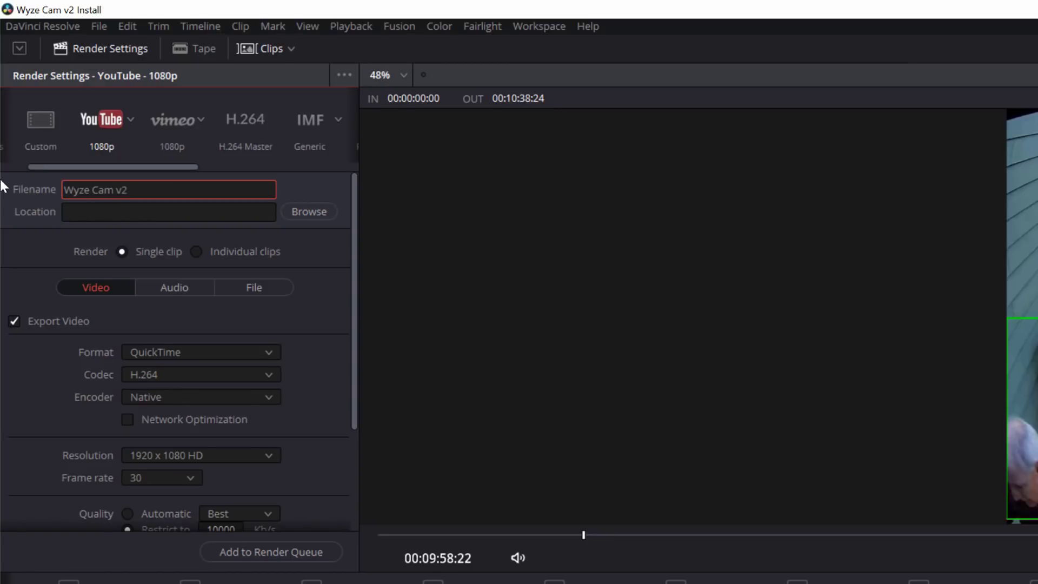
text(Install)
click(303, 212)
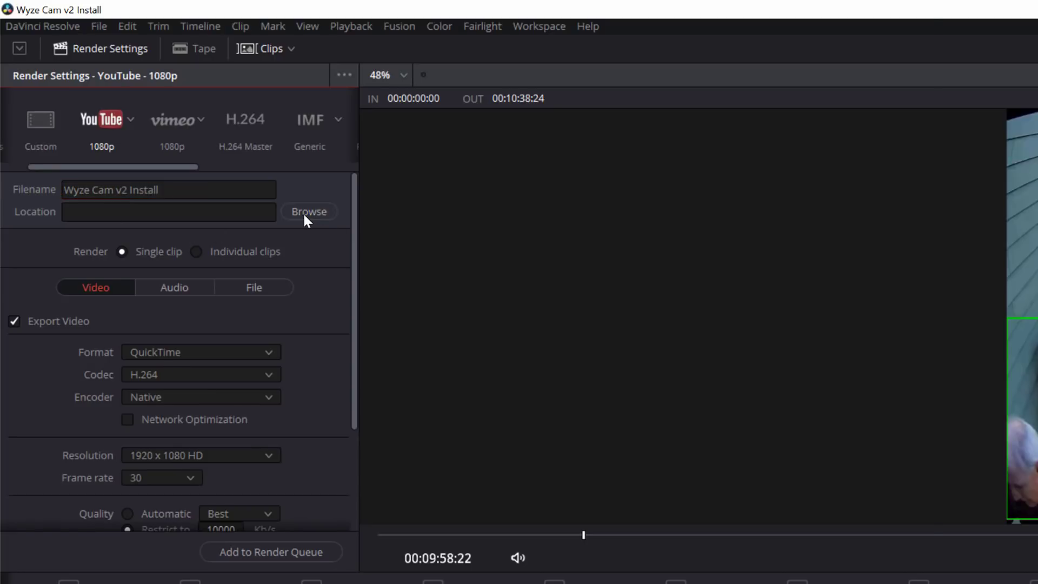
click(88, 292)
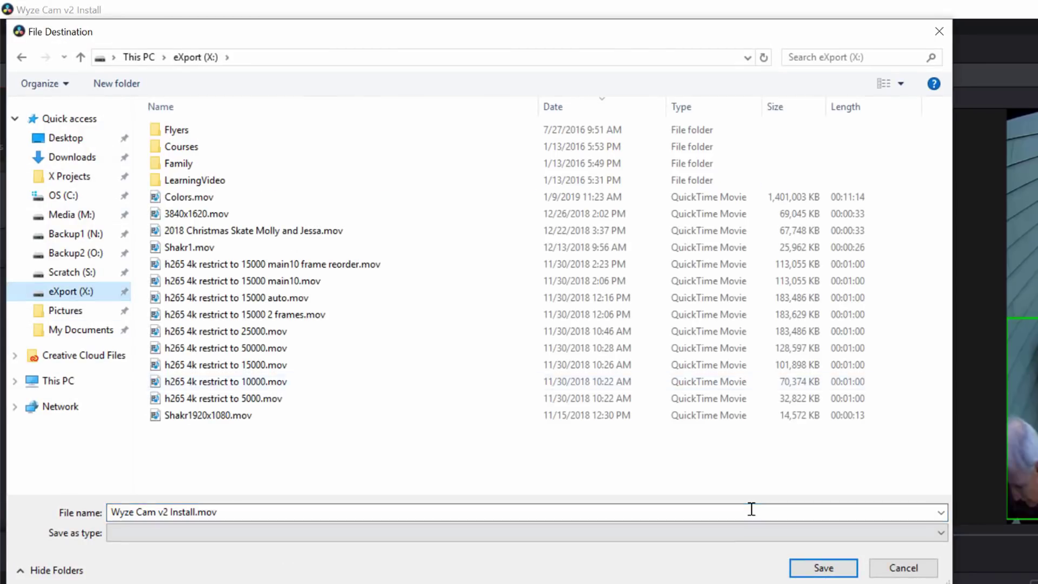
click(823, 568)
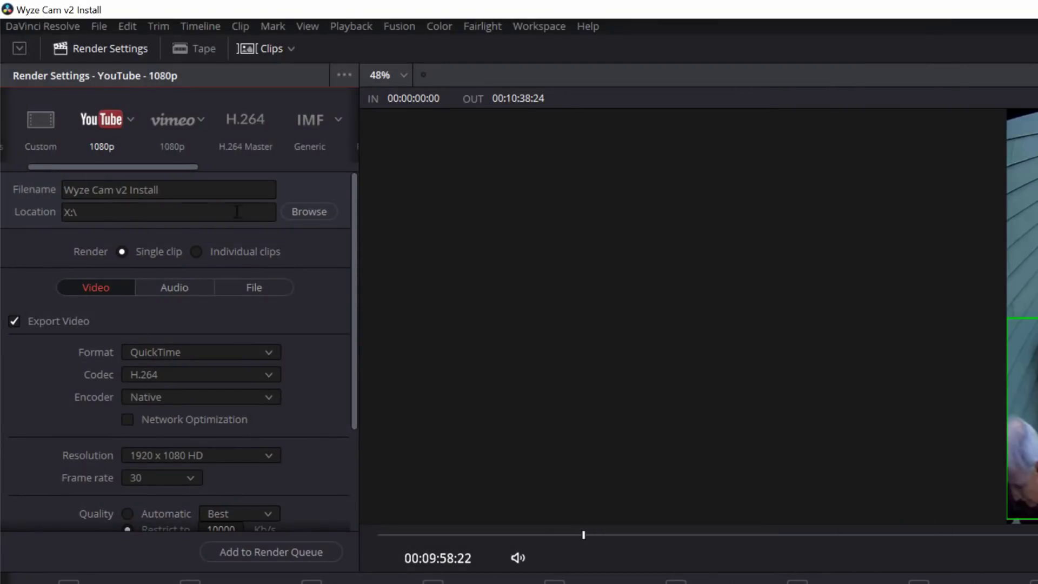
- Add the Wyze Cam v2 Install job to the render queue and start rendering it
click(270, 552)
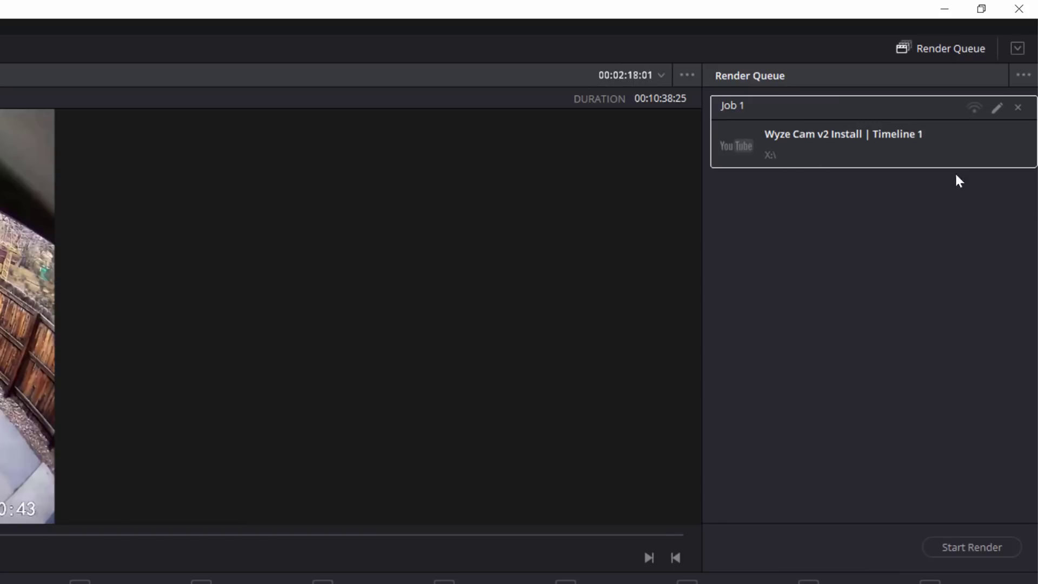
click(974, 546)
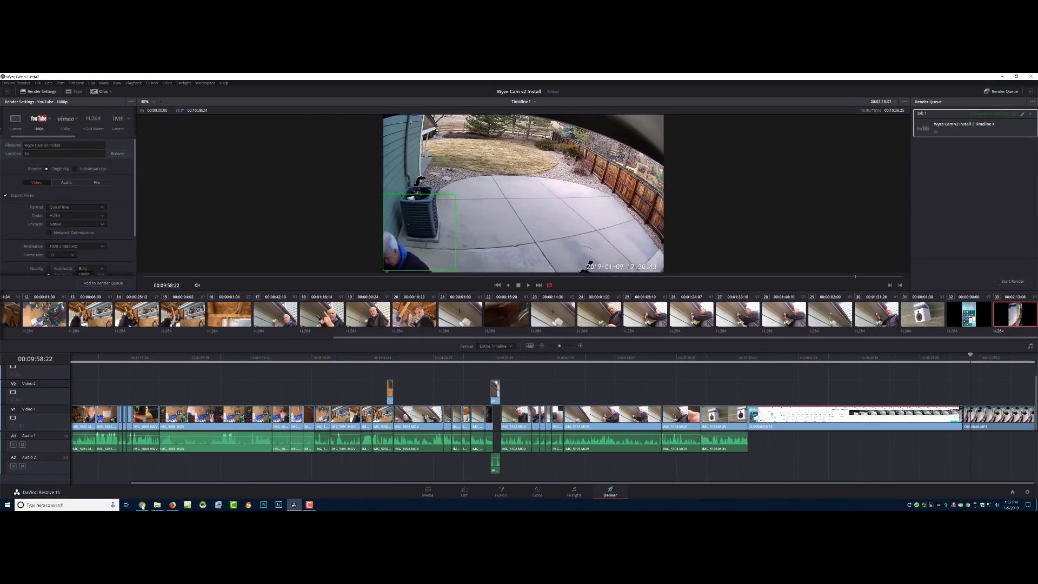
- Switch to the YouTube upload page in Firefox and upload Wyze Cam v2 Install.mov from the eXport (X:) drive
click(172, 505)
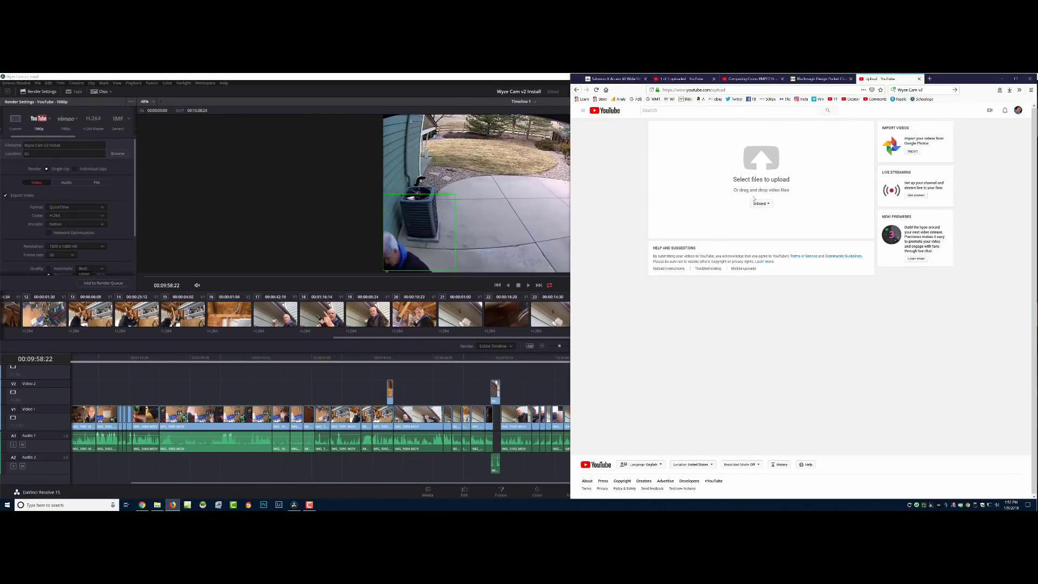
click(757, 166)
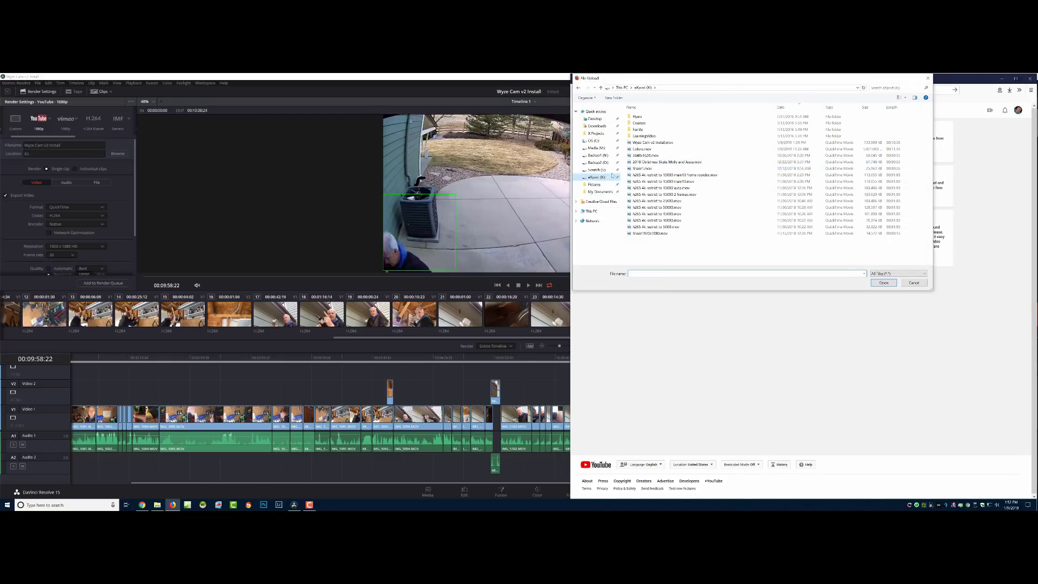
click(654, 142)
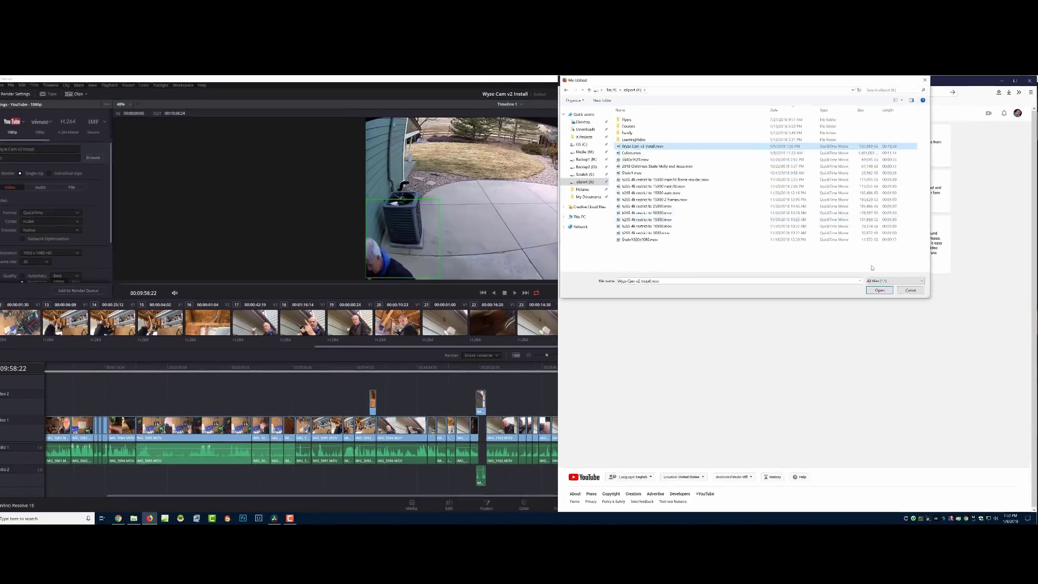
click(880, 290)
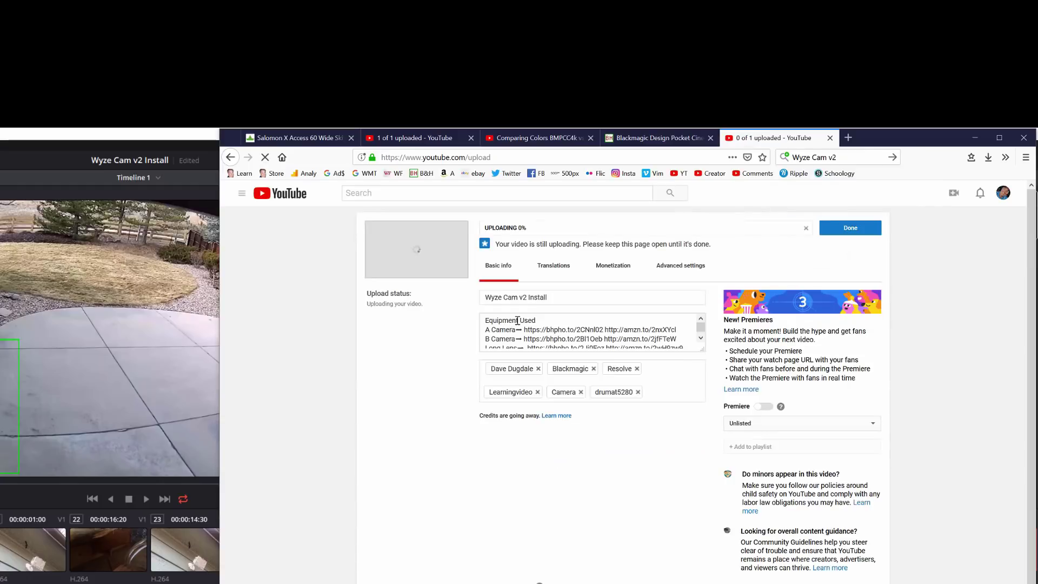